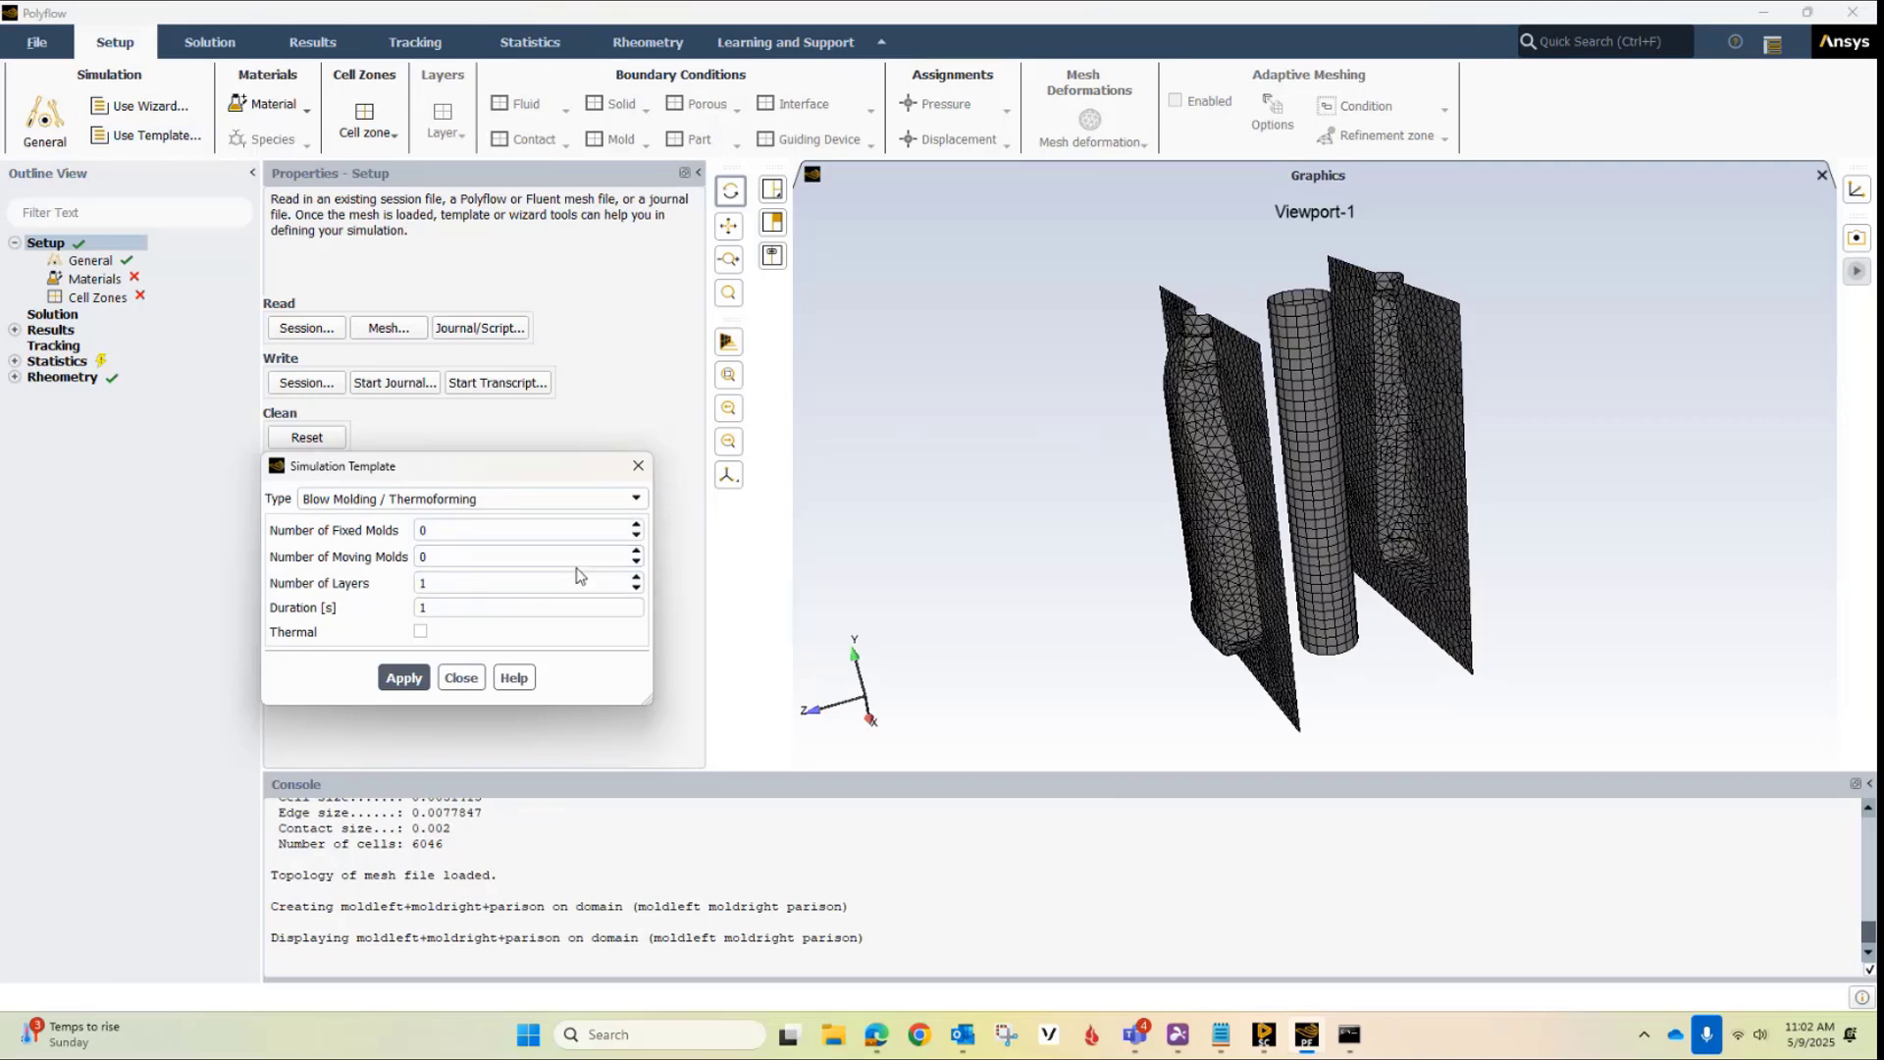
Apply the Blow Molding / Thermoforming simulation template with 2 moving molds and a duration of 5 s, and close the template dialog
click(636, 552)
click(636, 551)
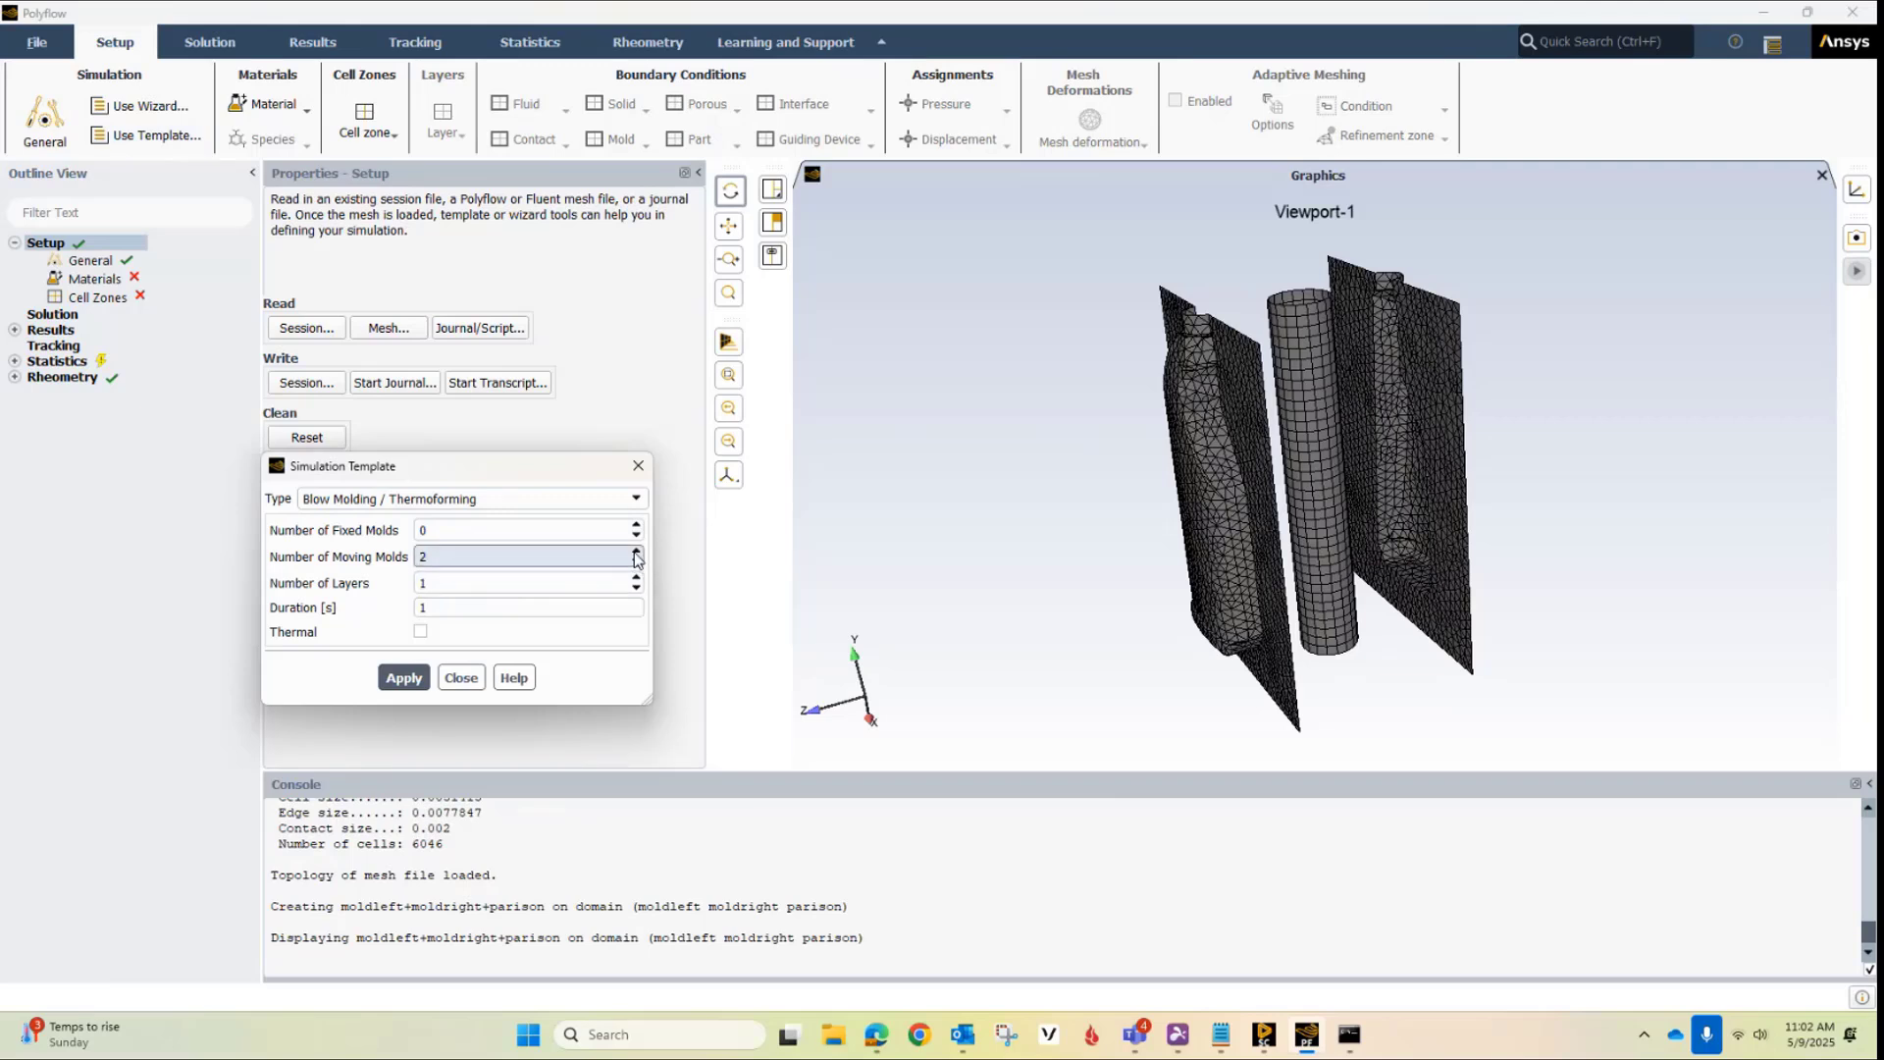
double_click(484, 616)
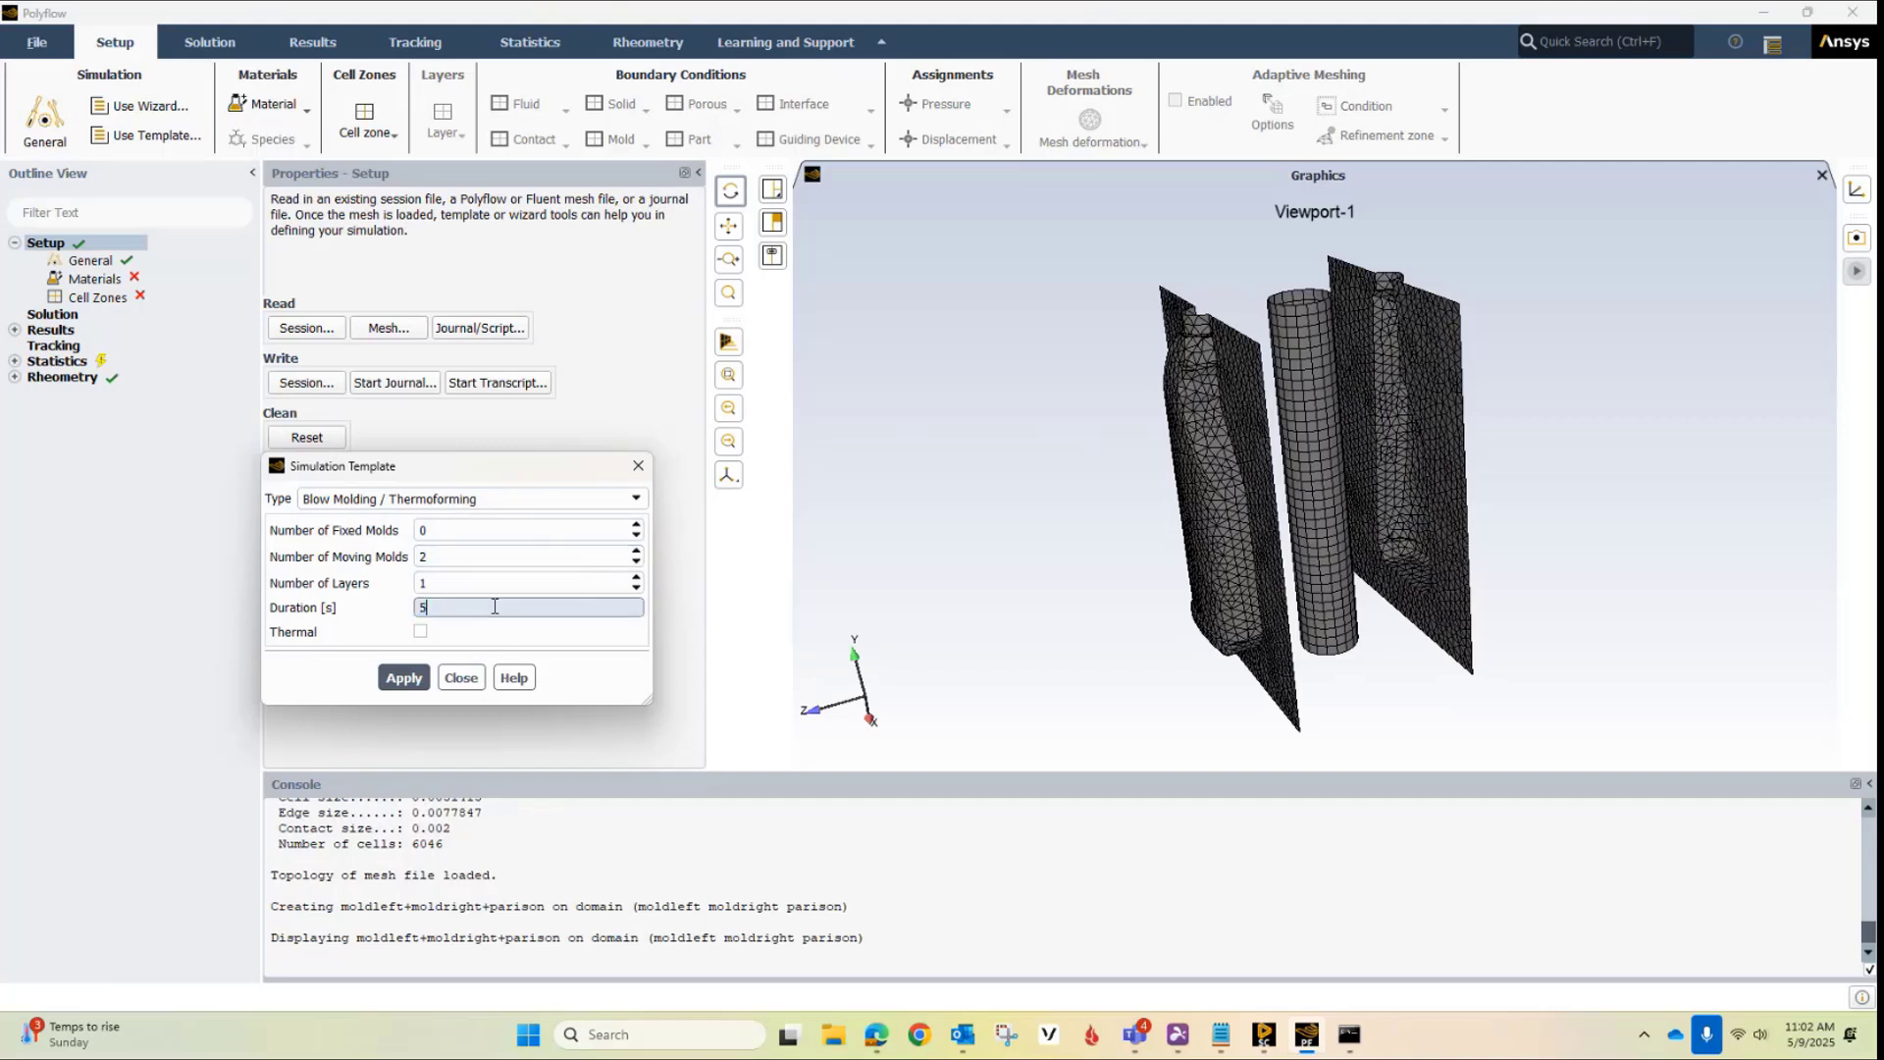
click(401, 677)
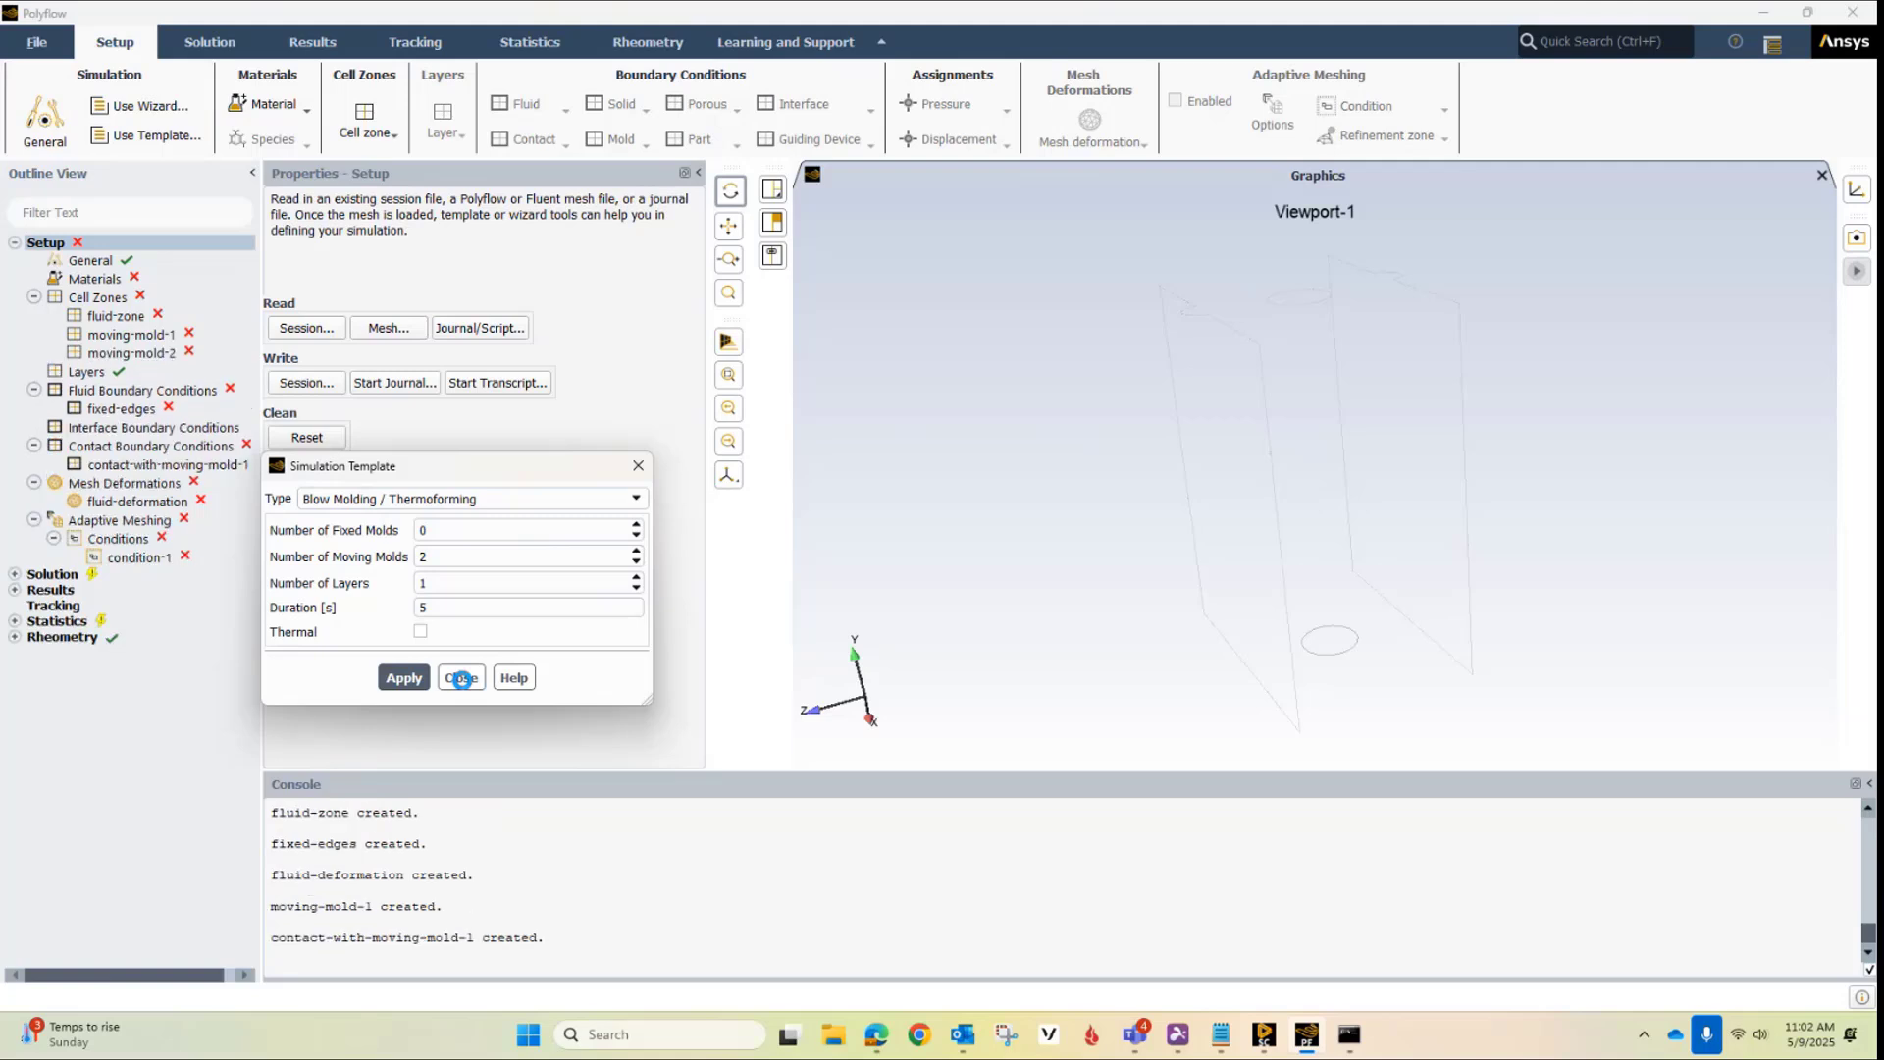
click(461, 678)
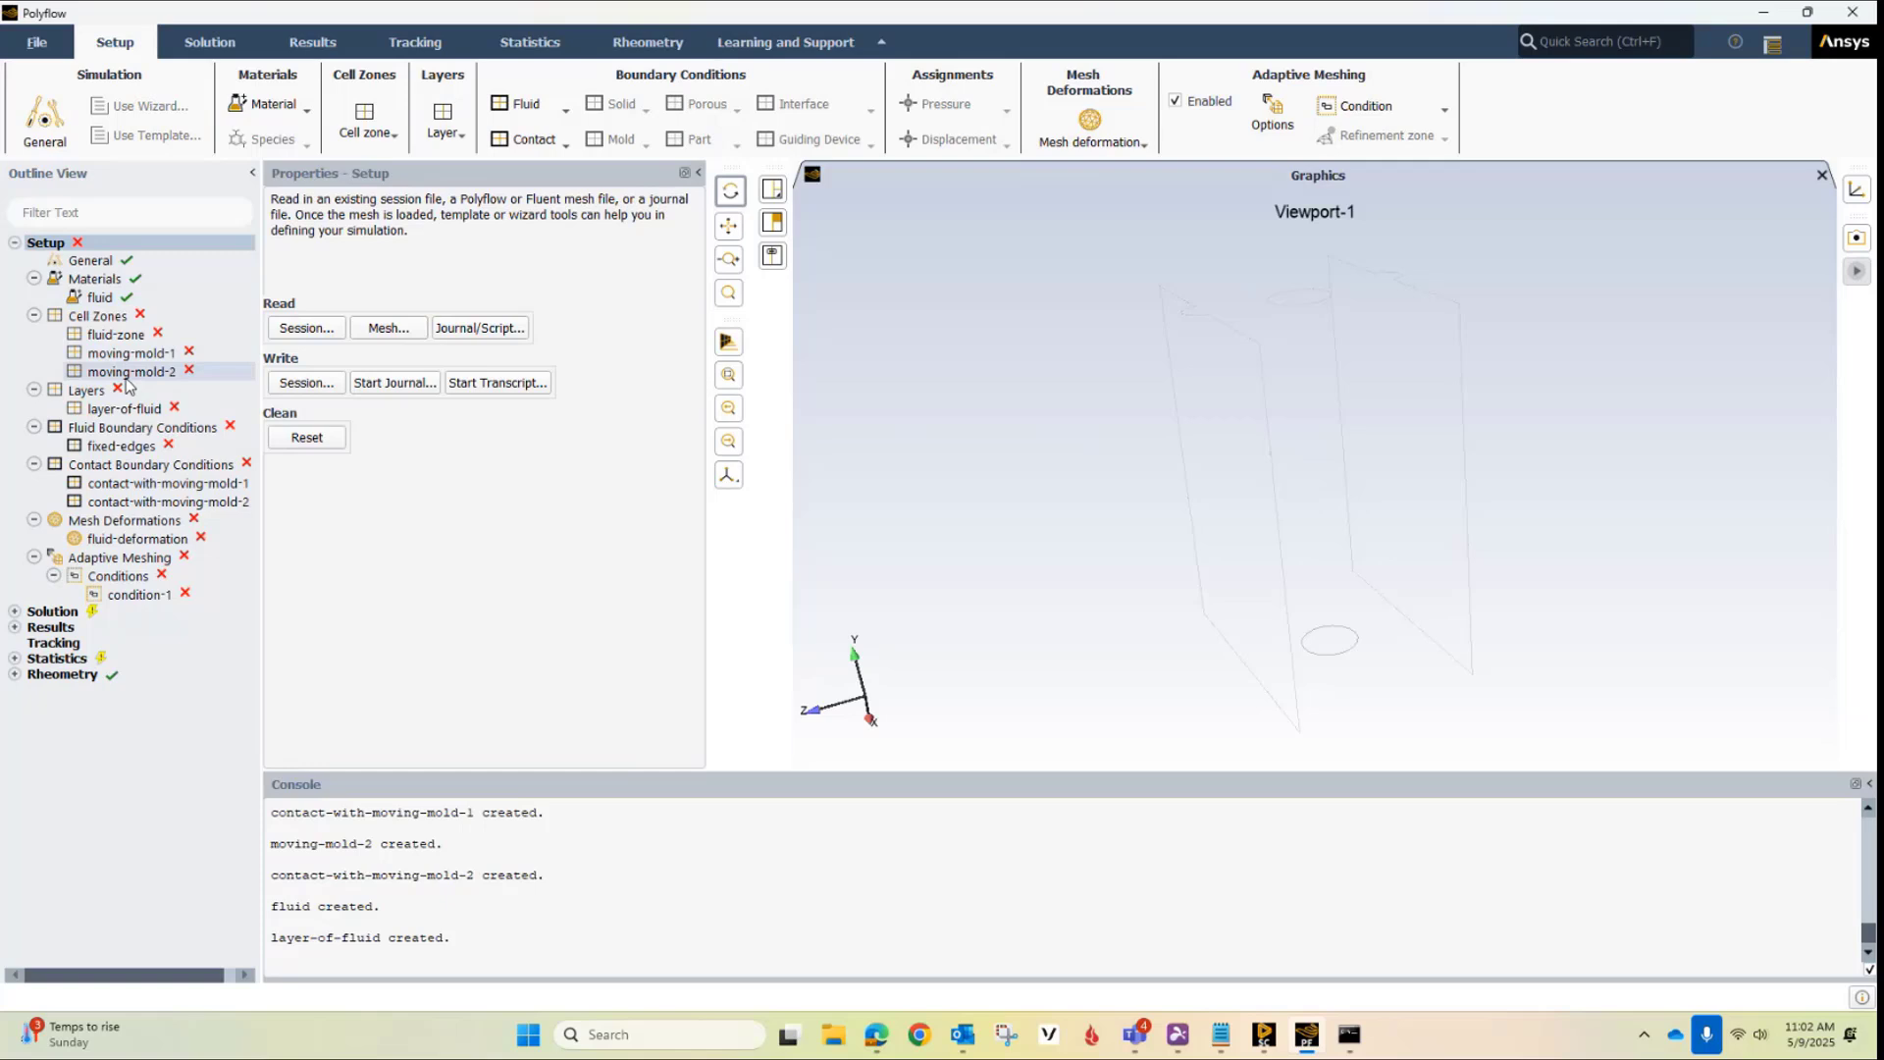
Check the general settings and the fluid material's density law, and set the fluid's constant viscosity to 1e4 Pa s
click(91, 261)
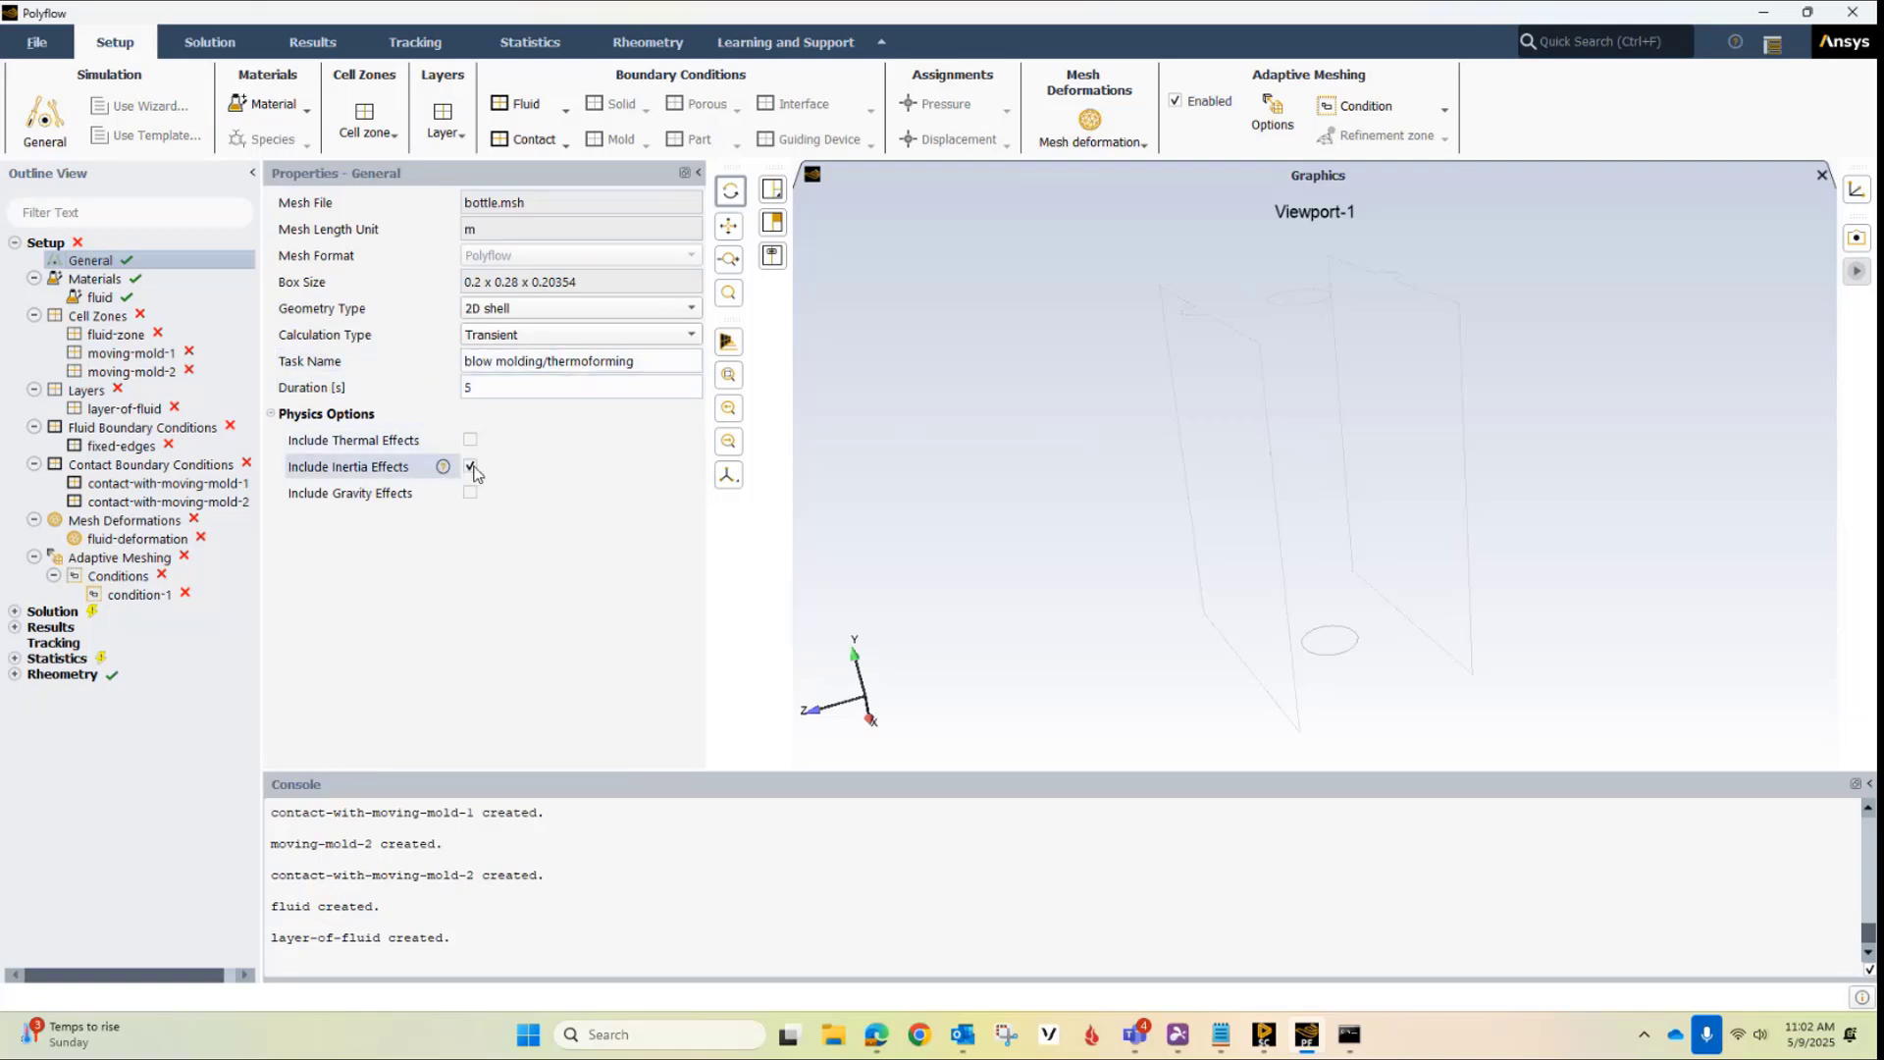
click(99, 299)
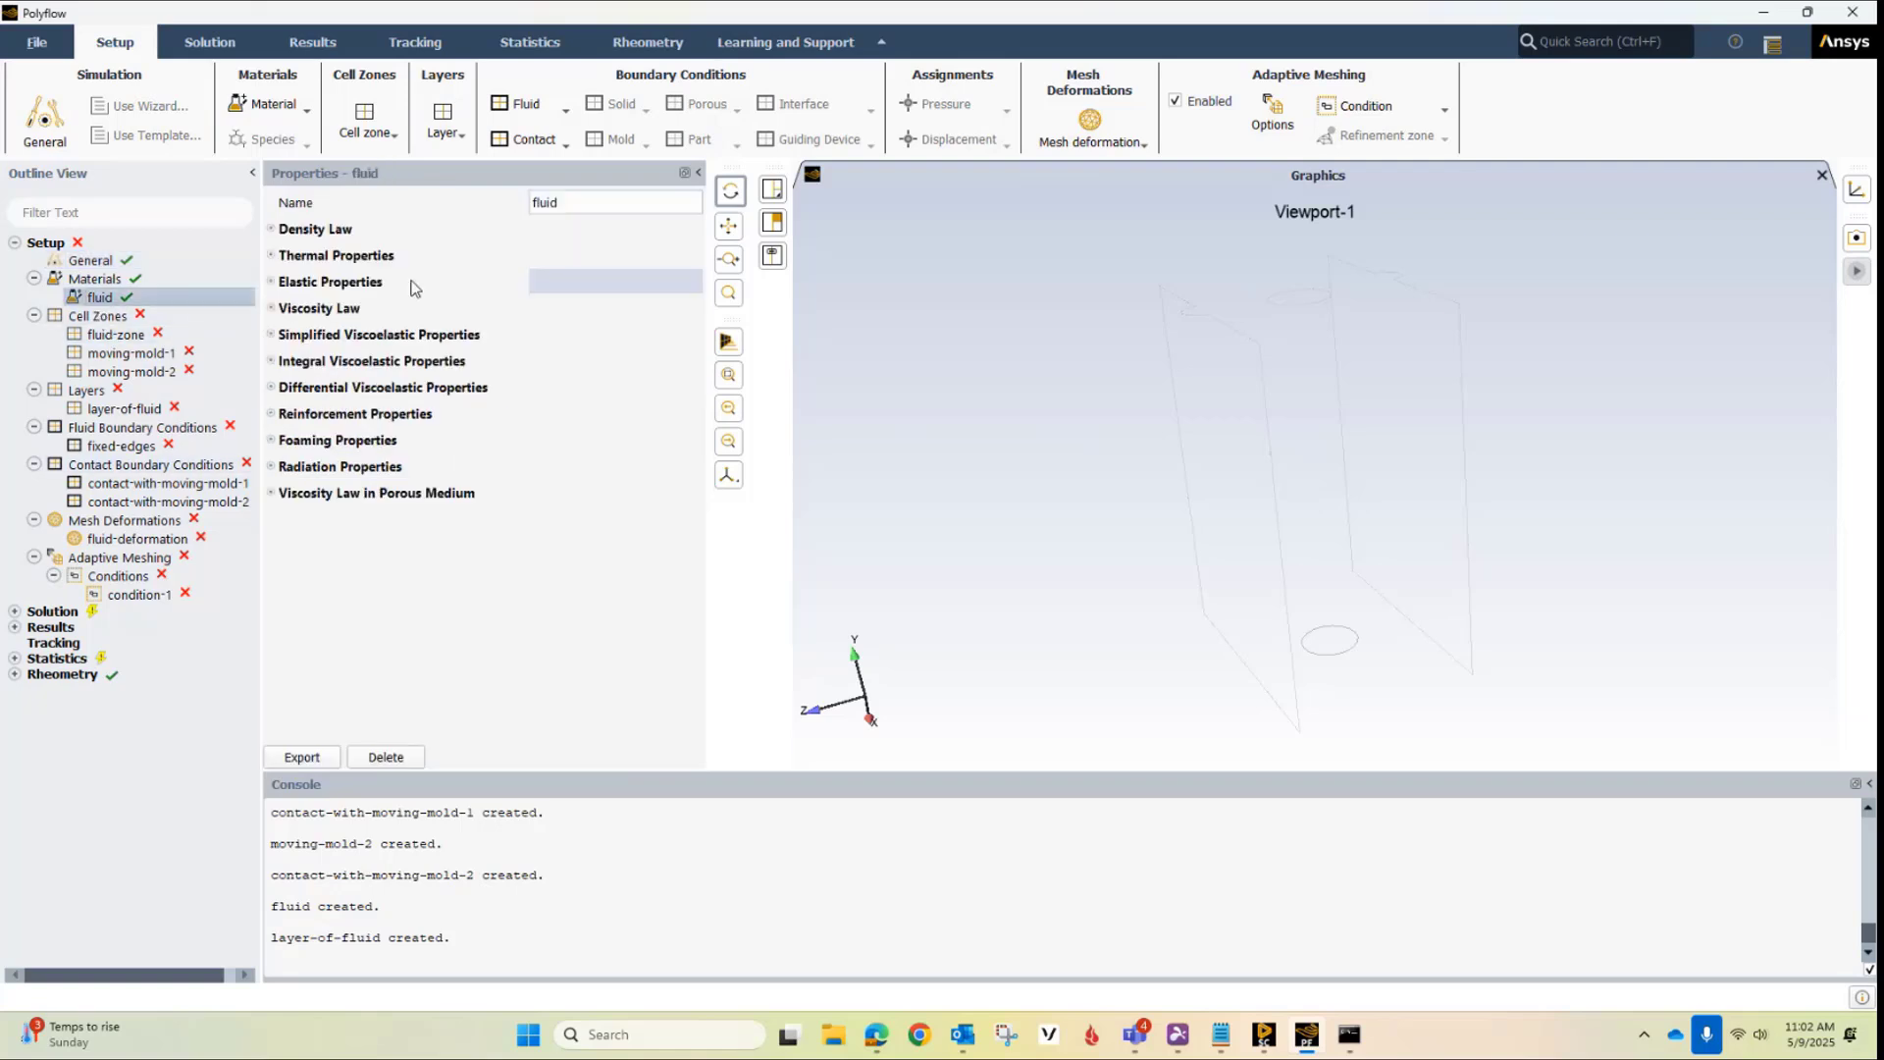
click(275, 232)
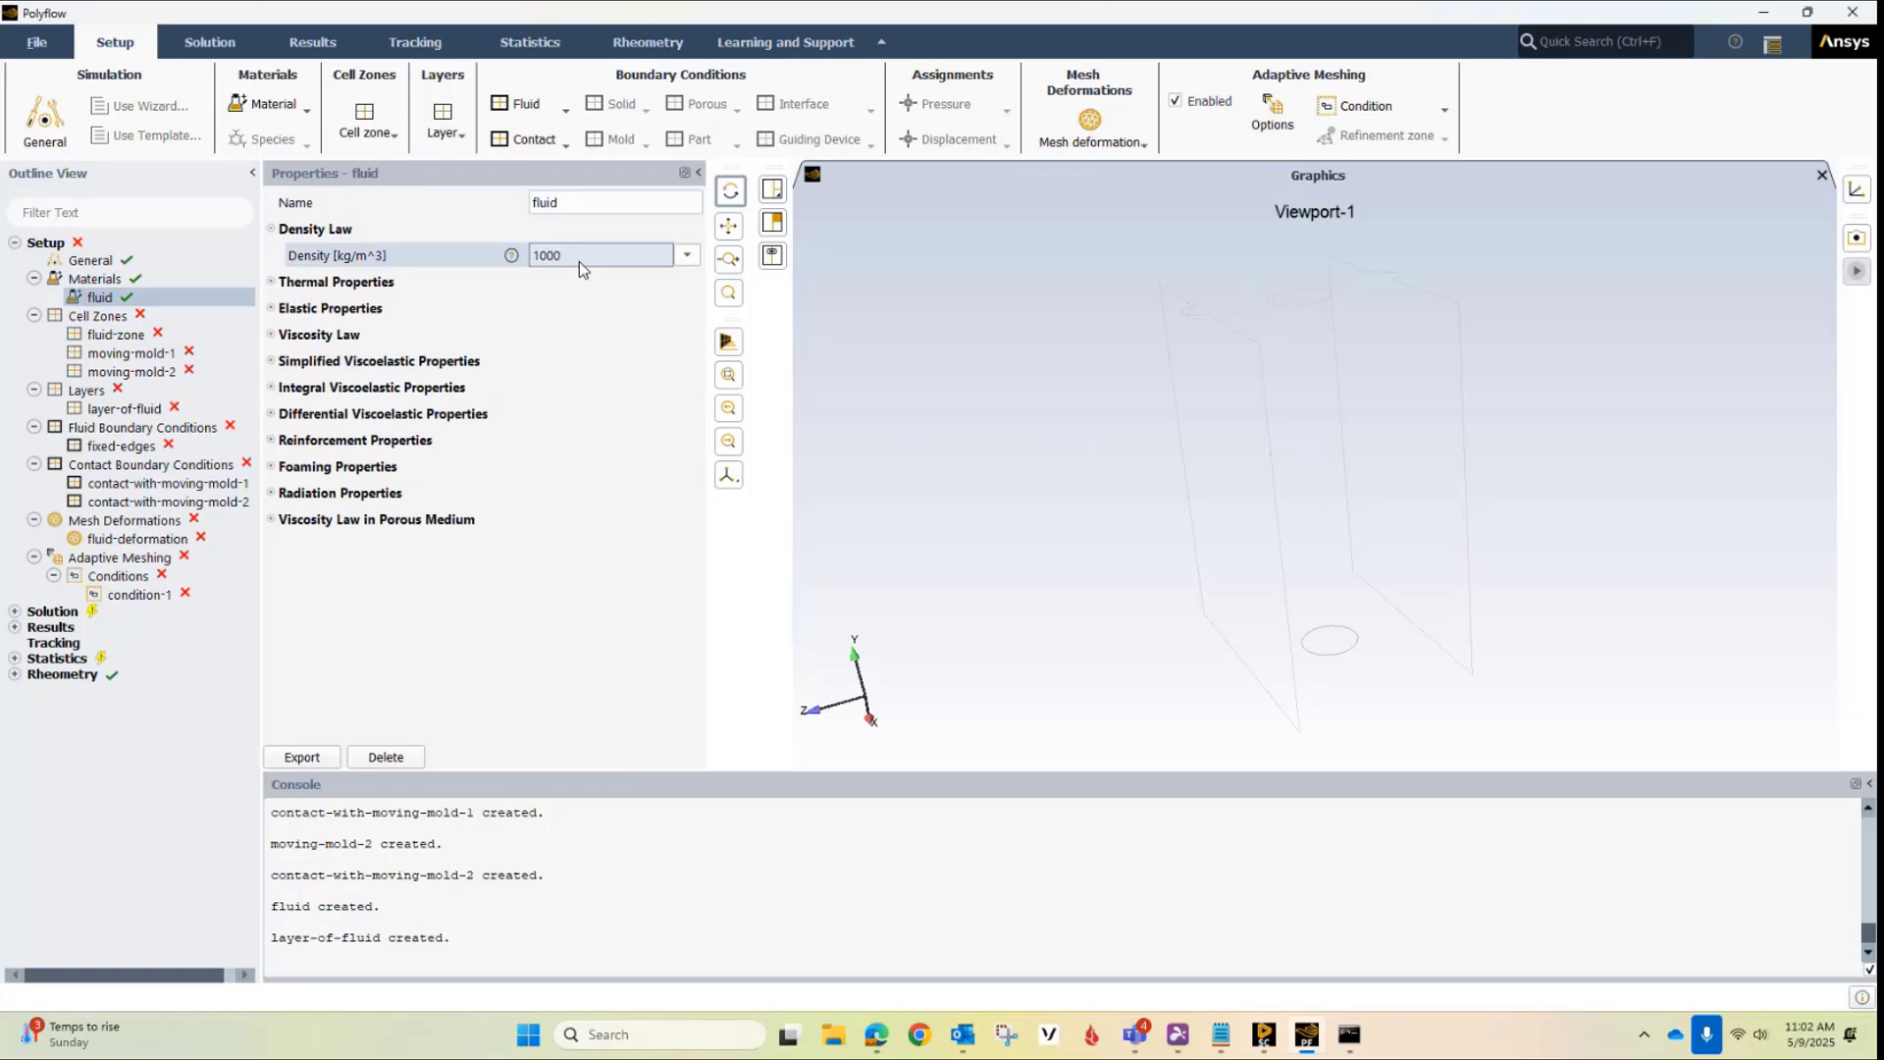
click(274, 335)
click(587, 438)
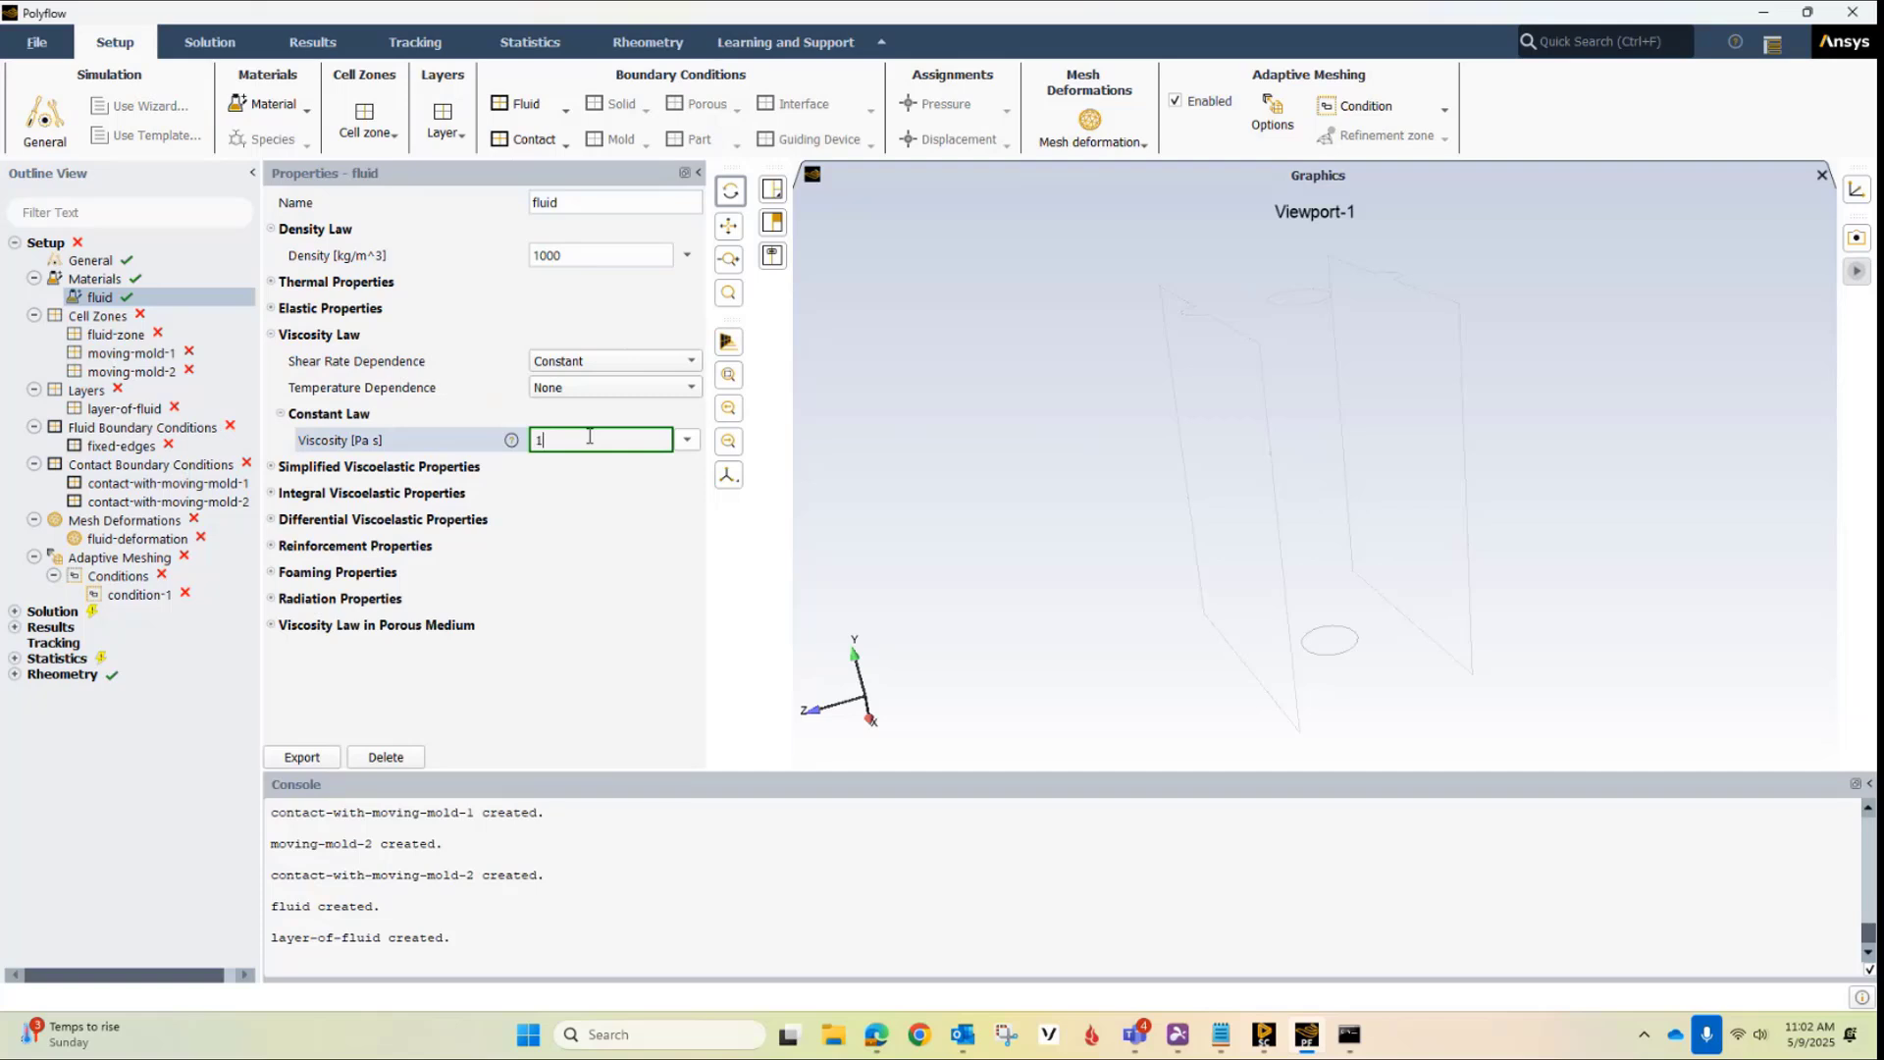
text(e4)
click(622, 633)
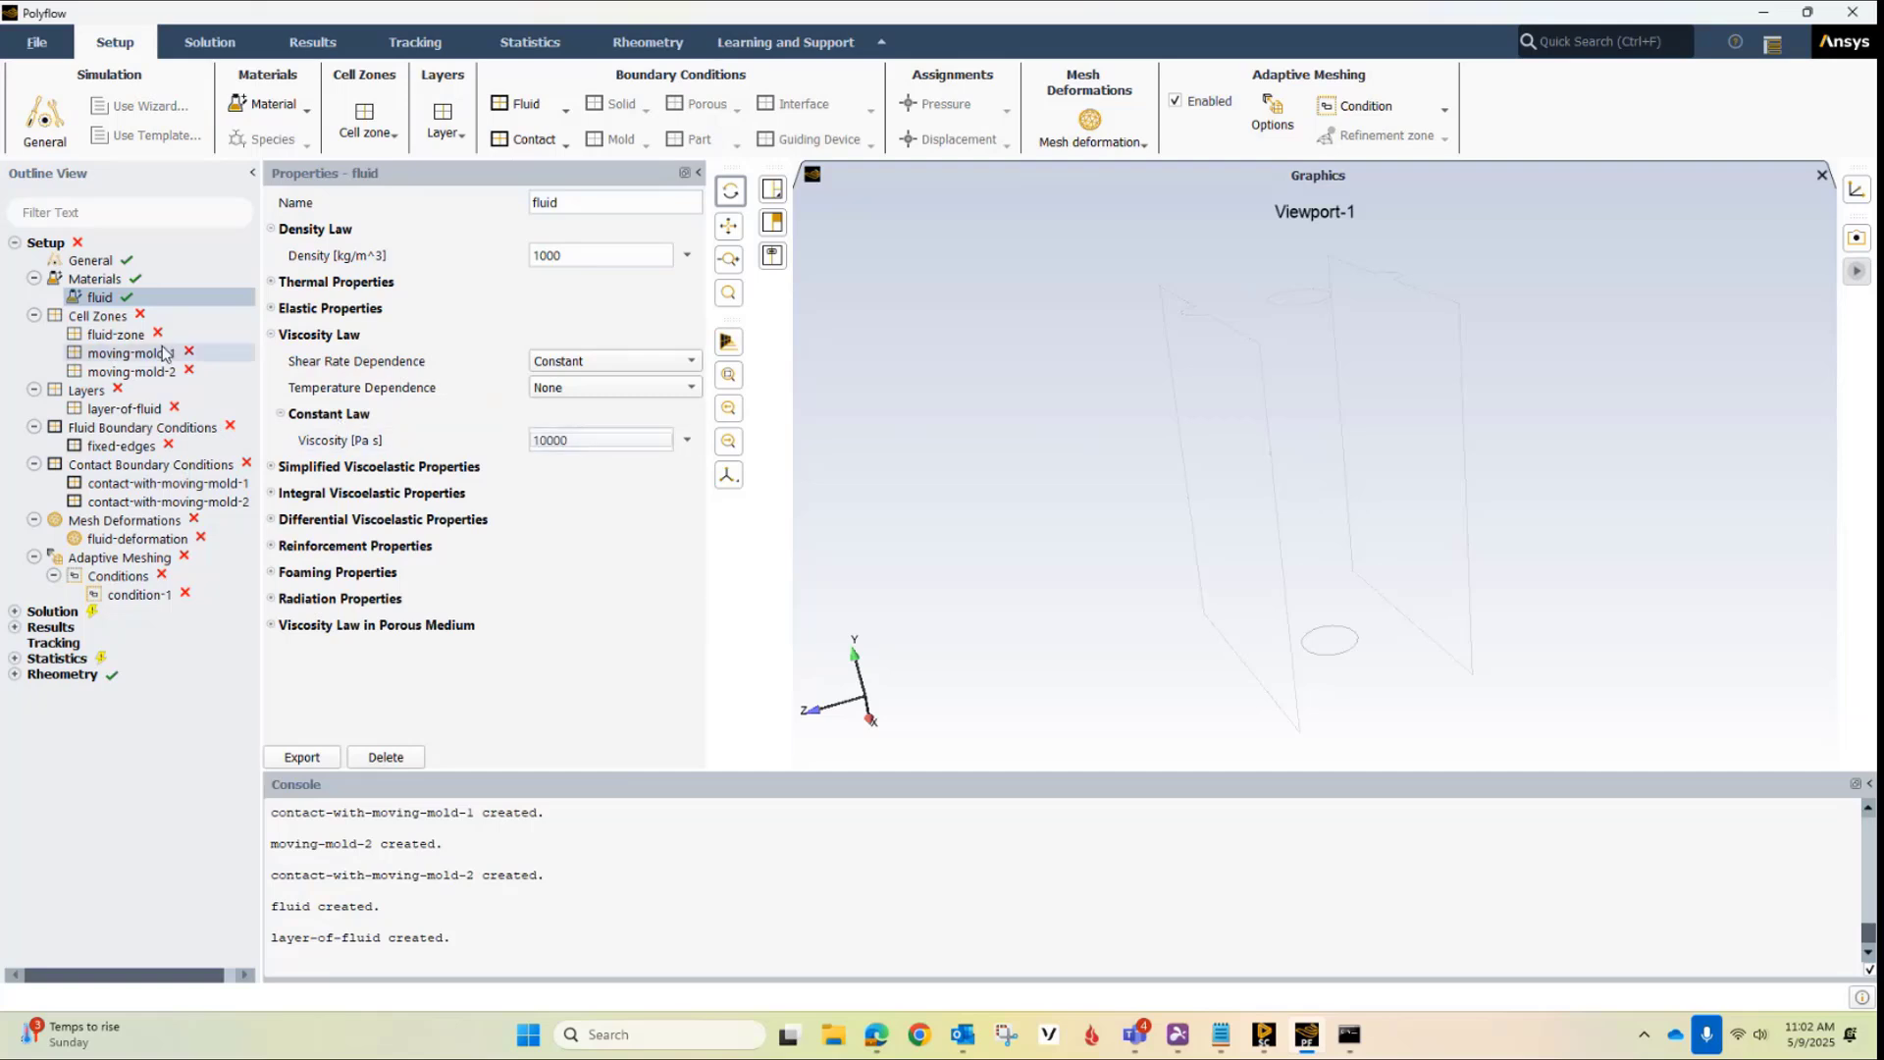
Assign the parison mesh zone to the fluid-zone cell zone
click(108, 339)
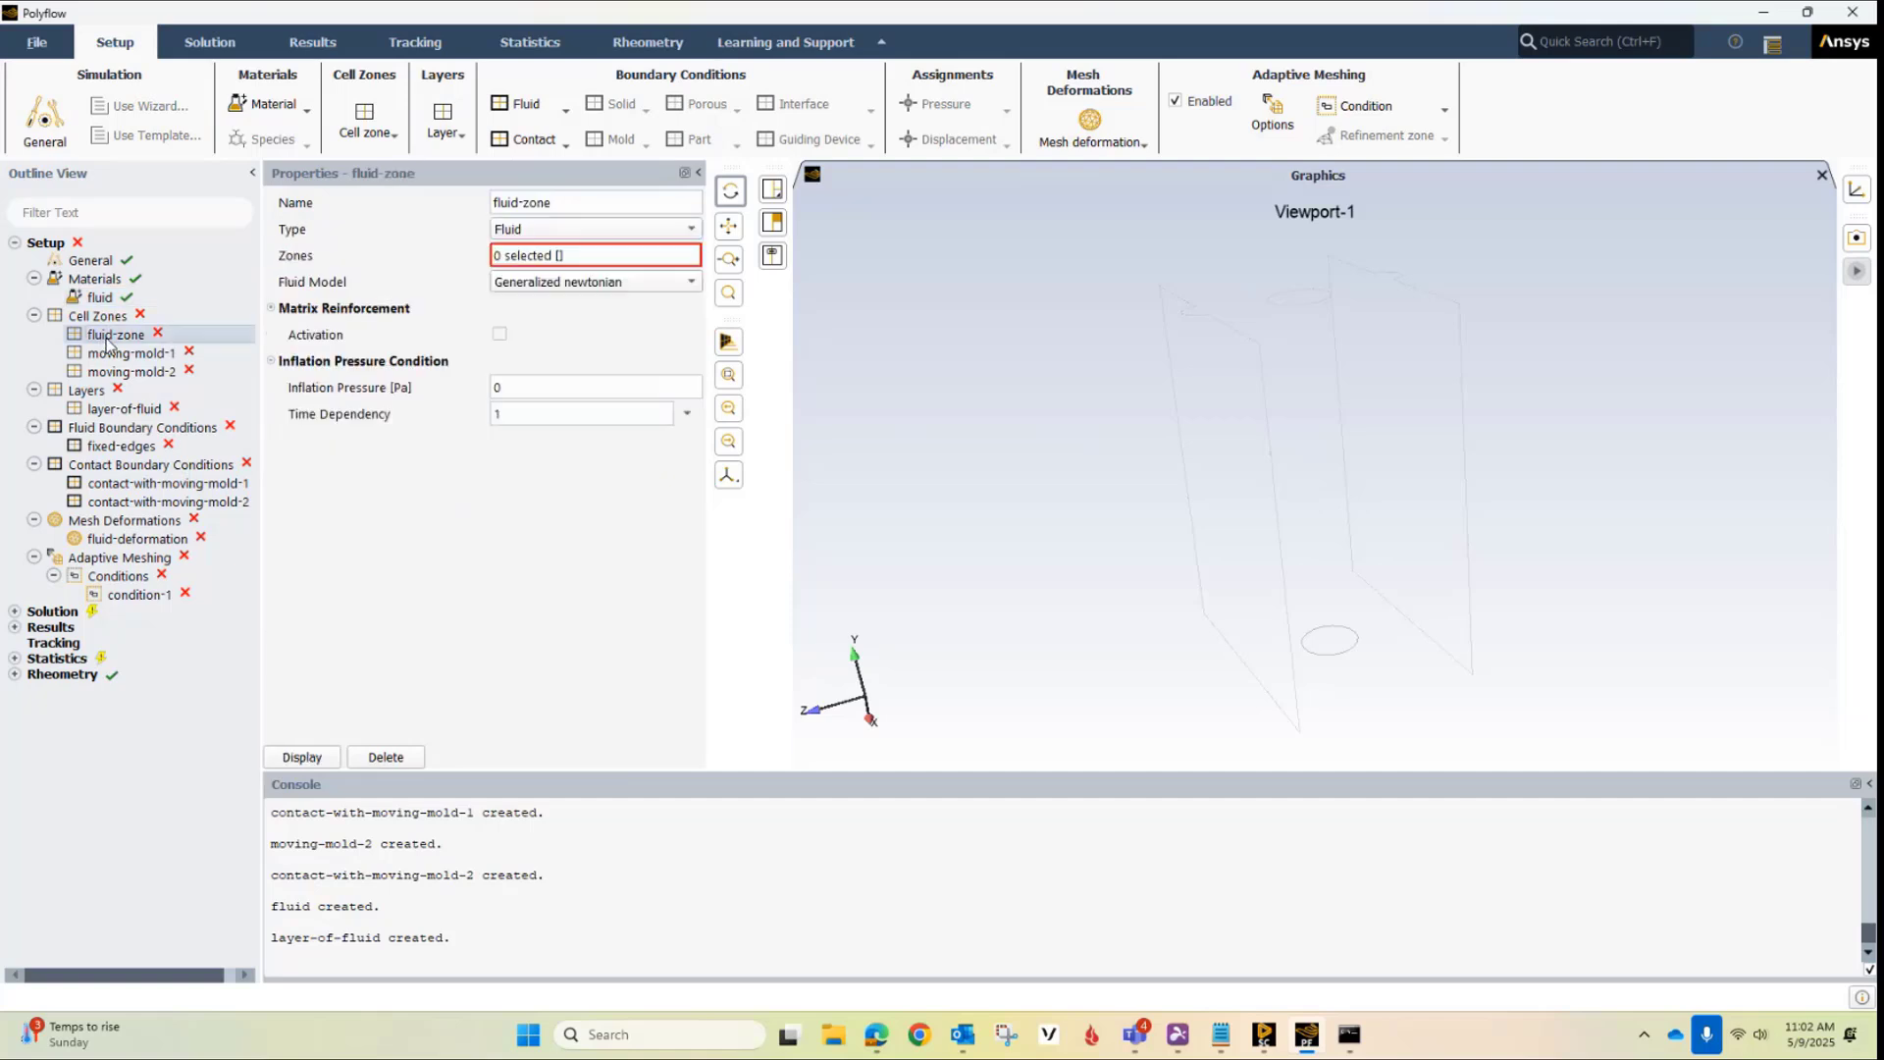
click(609, 255)
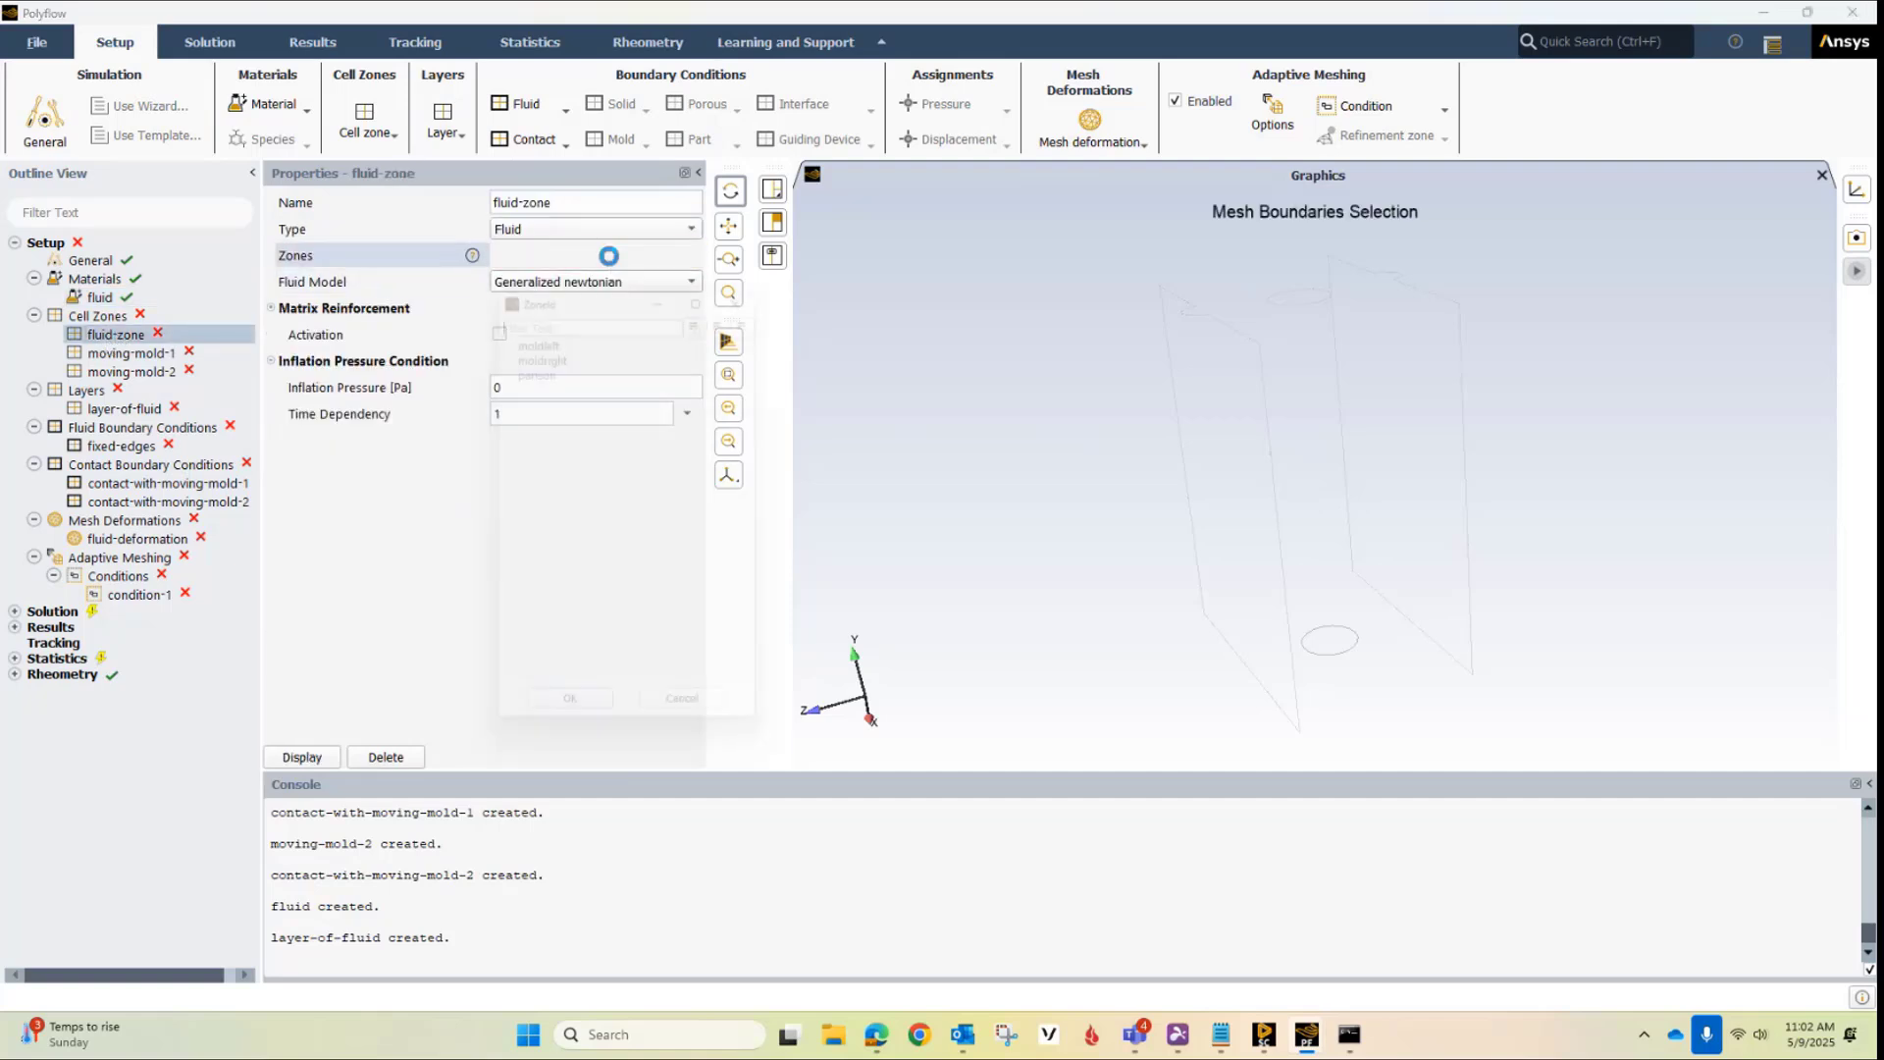
click(564, 361)
click(570, 730)
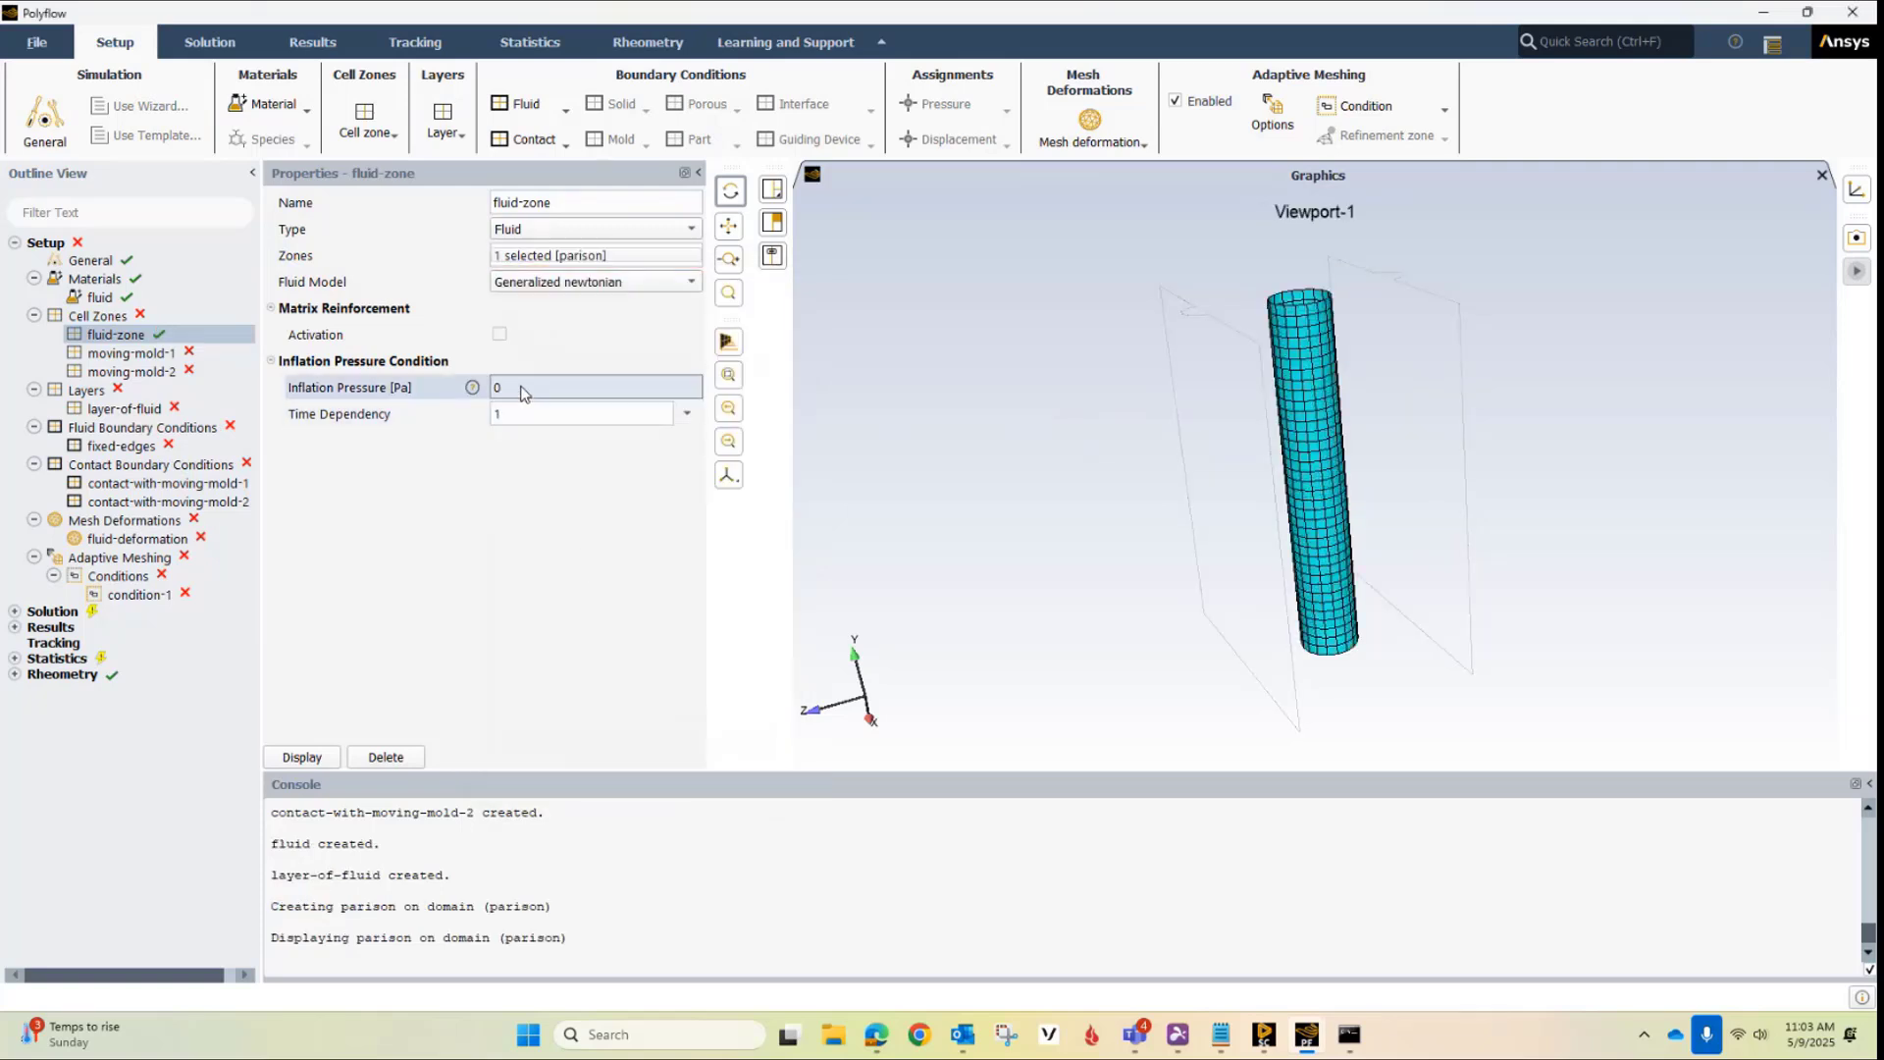
Set the inflation pressure of fluid-zone to -10000 Pa
click(525, 387)
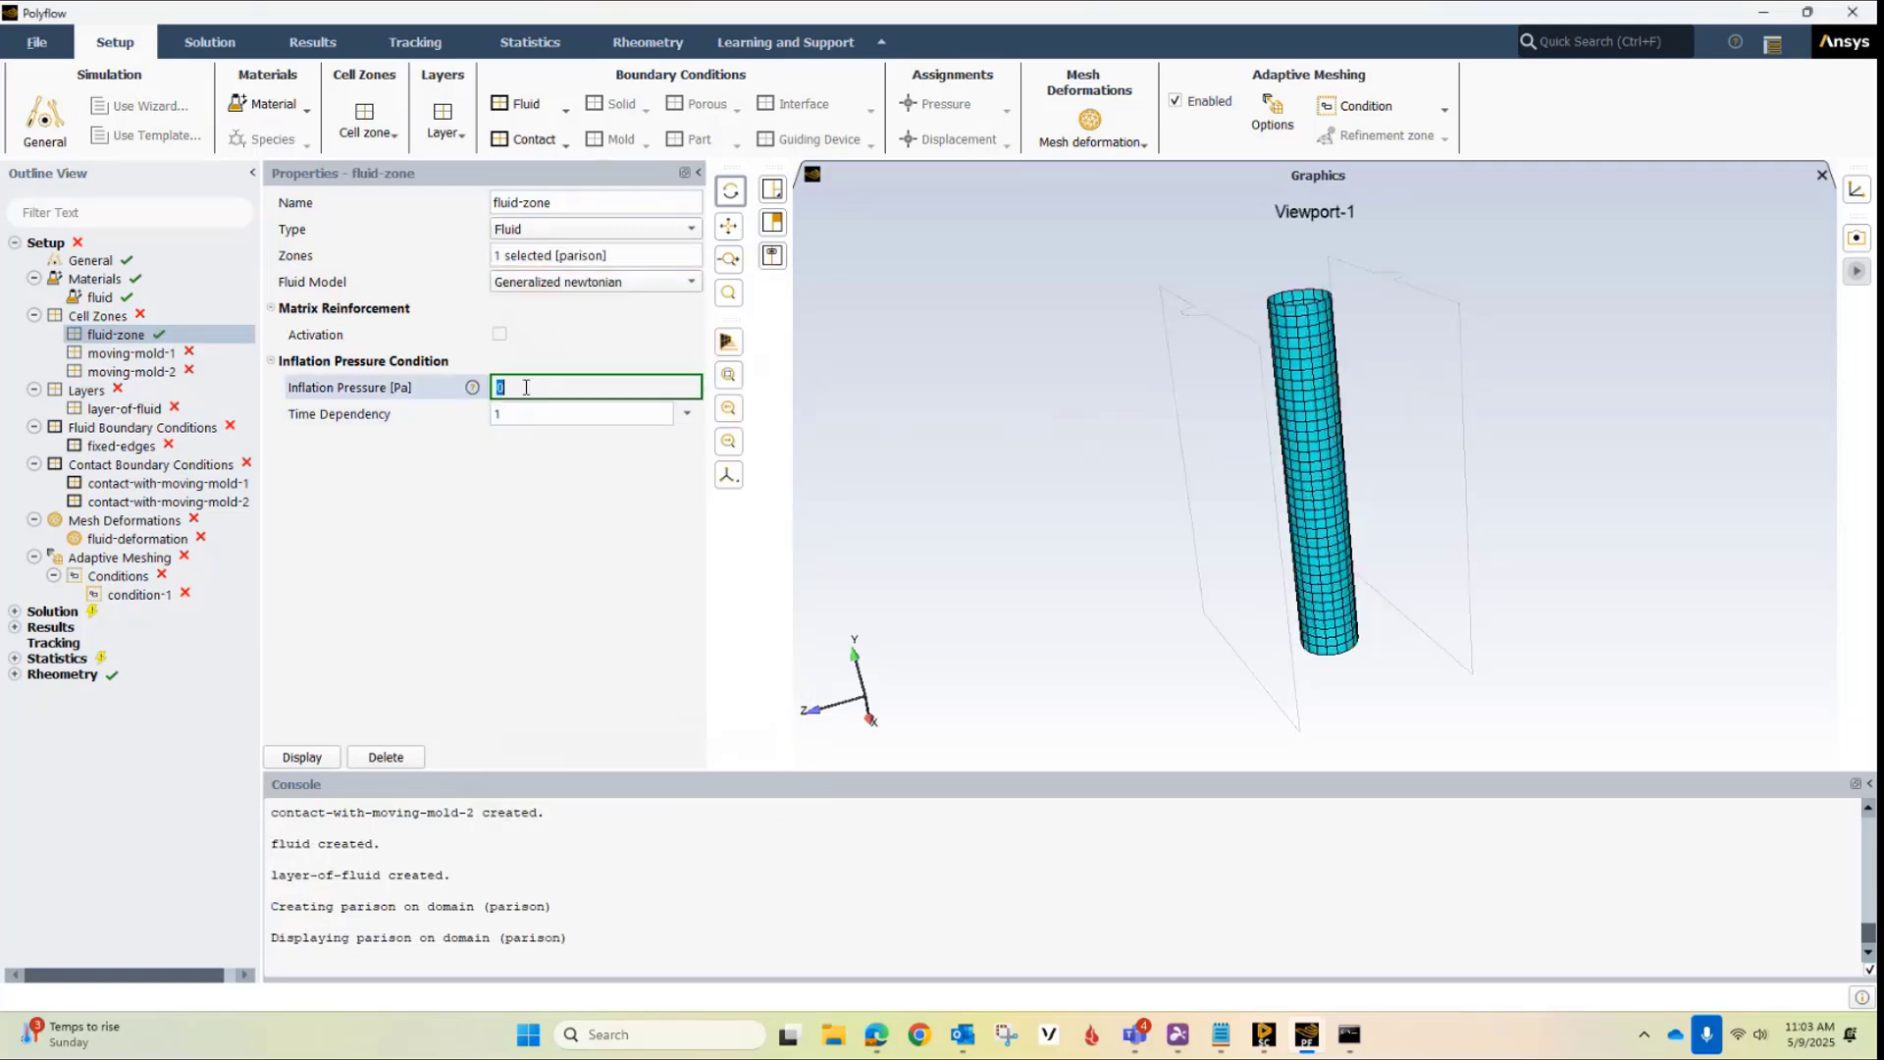
text(-)
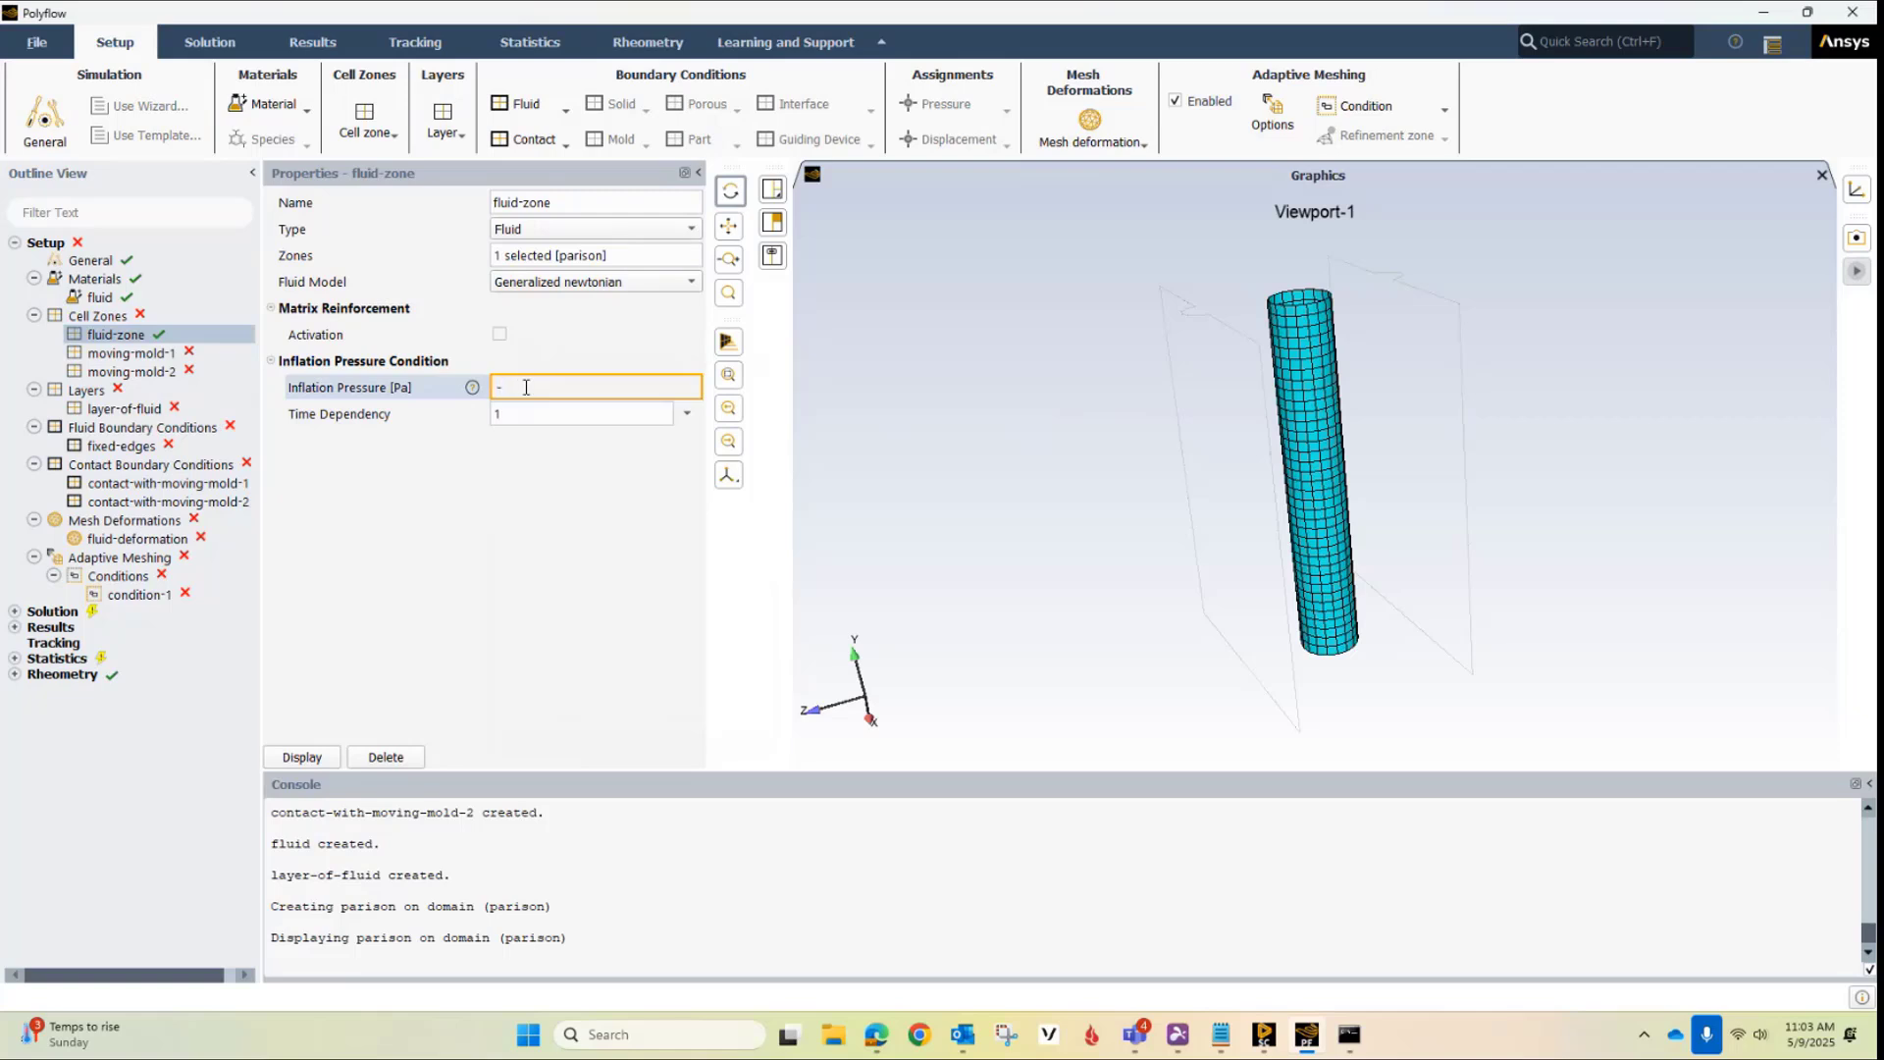
text(10000)
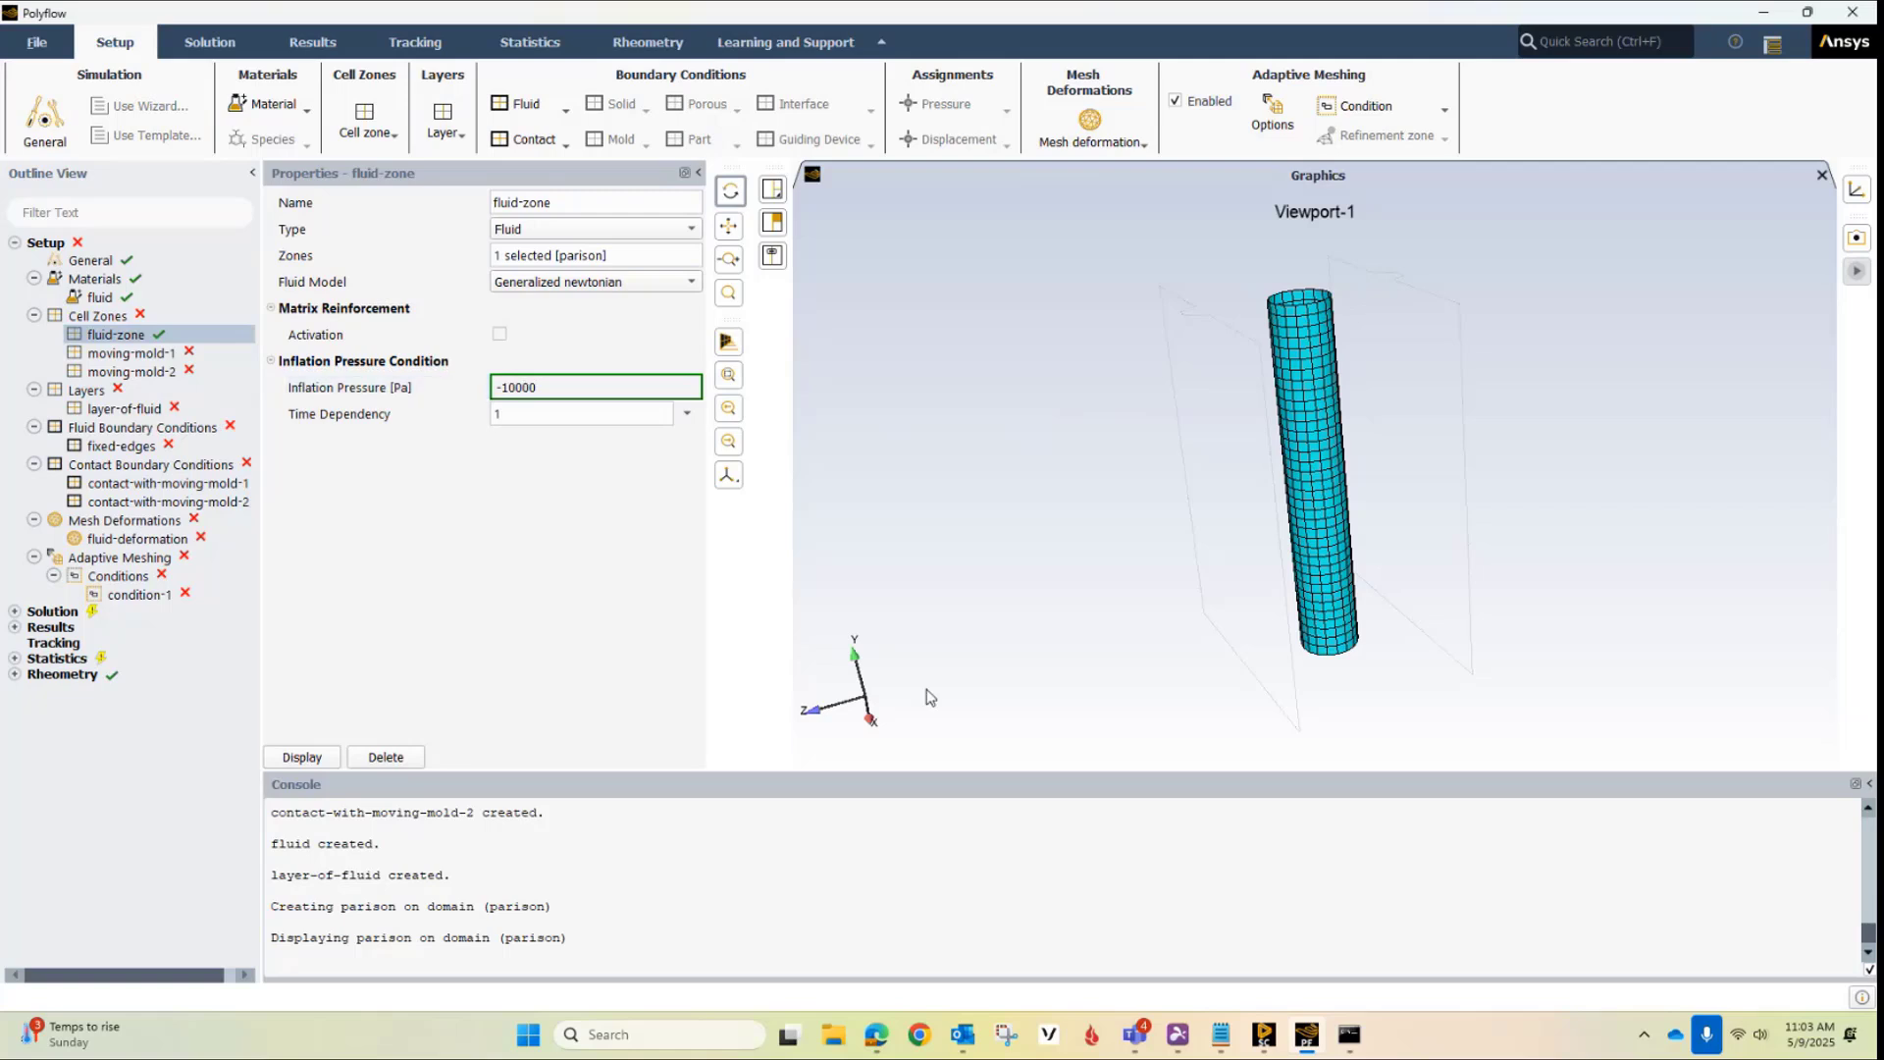
click(497, 460)
Copy the inflation pressure expression from ibm_expressions.txt in Notepad, set it as fluid-zone's Time Dependency expression, and display the zone
click(1229, 1043)
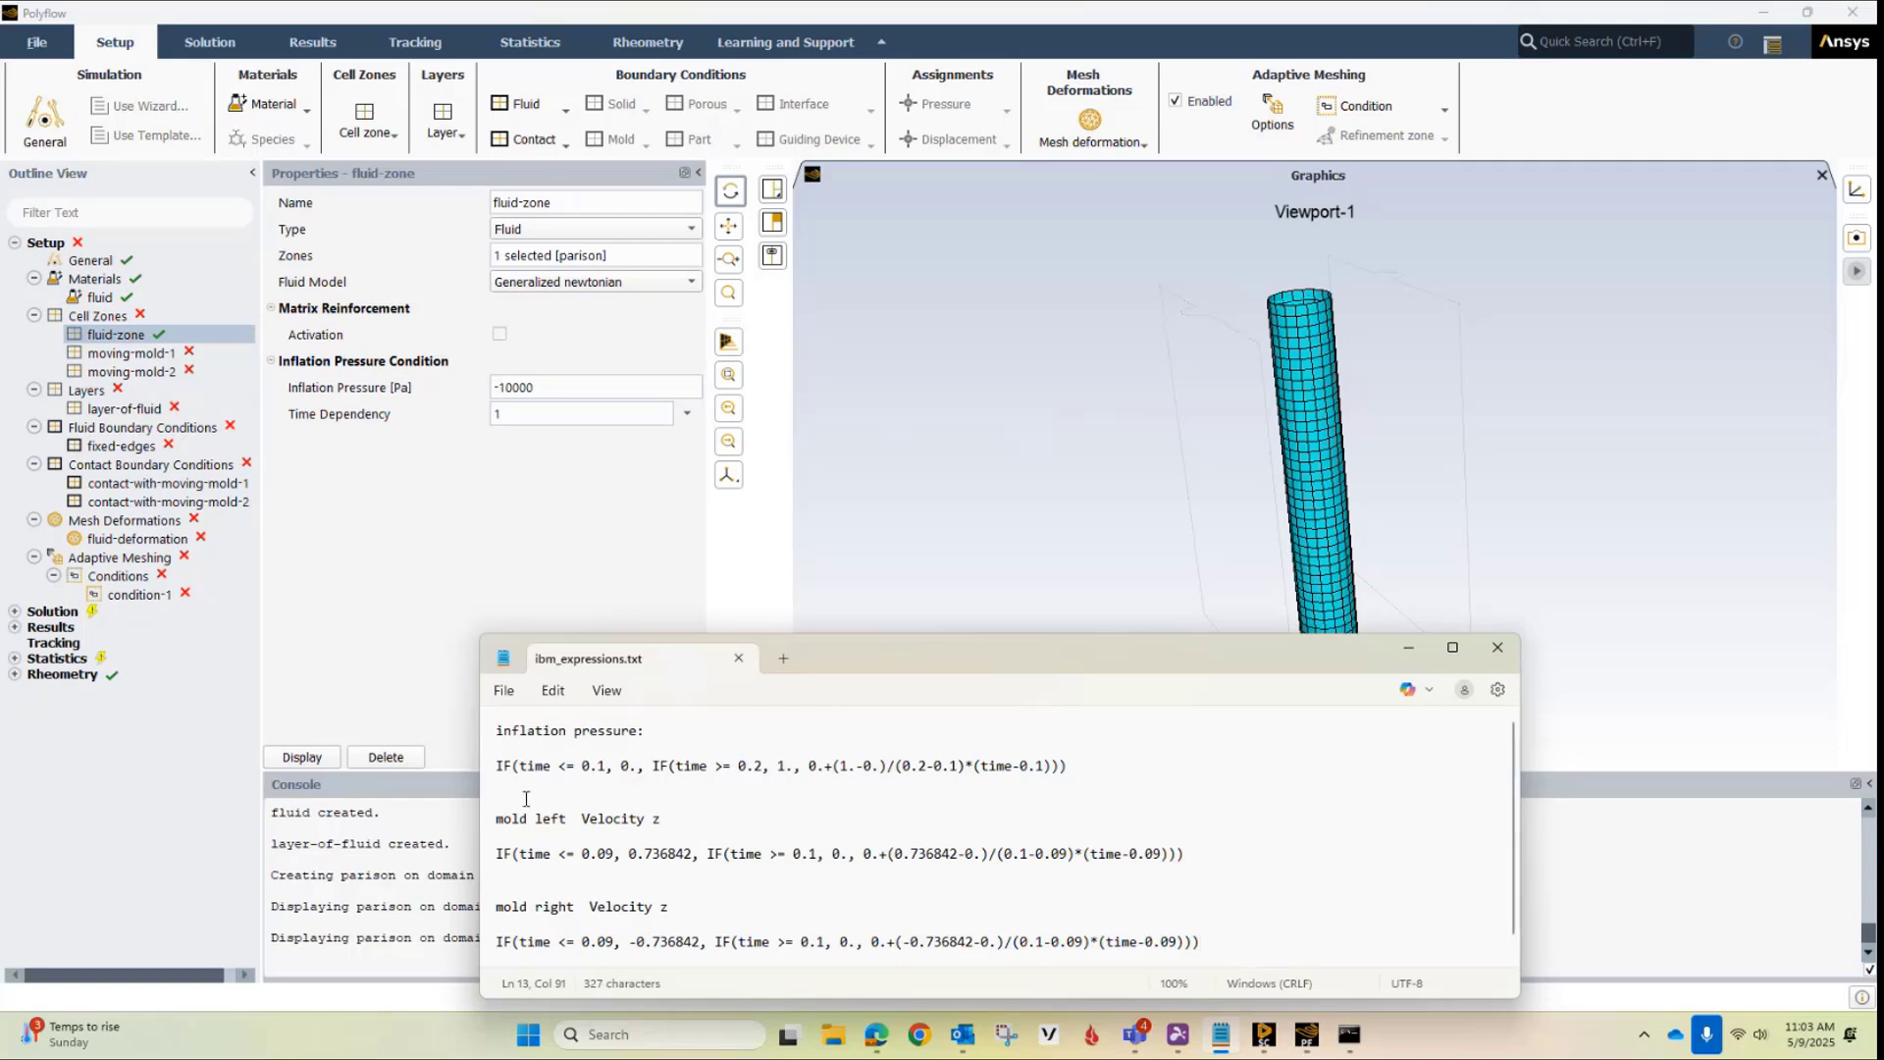
click(495, 770)
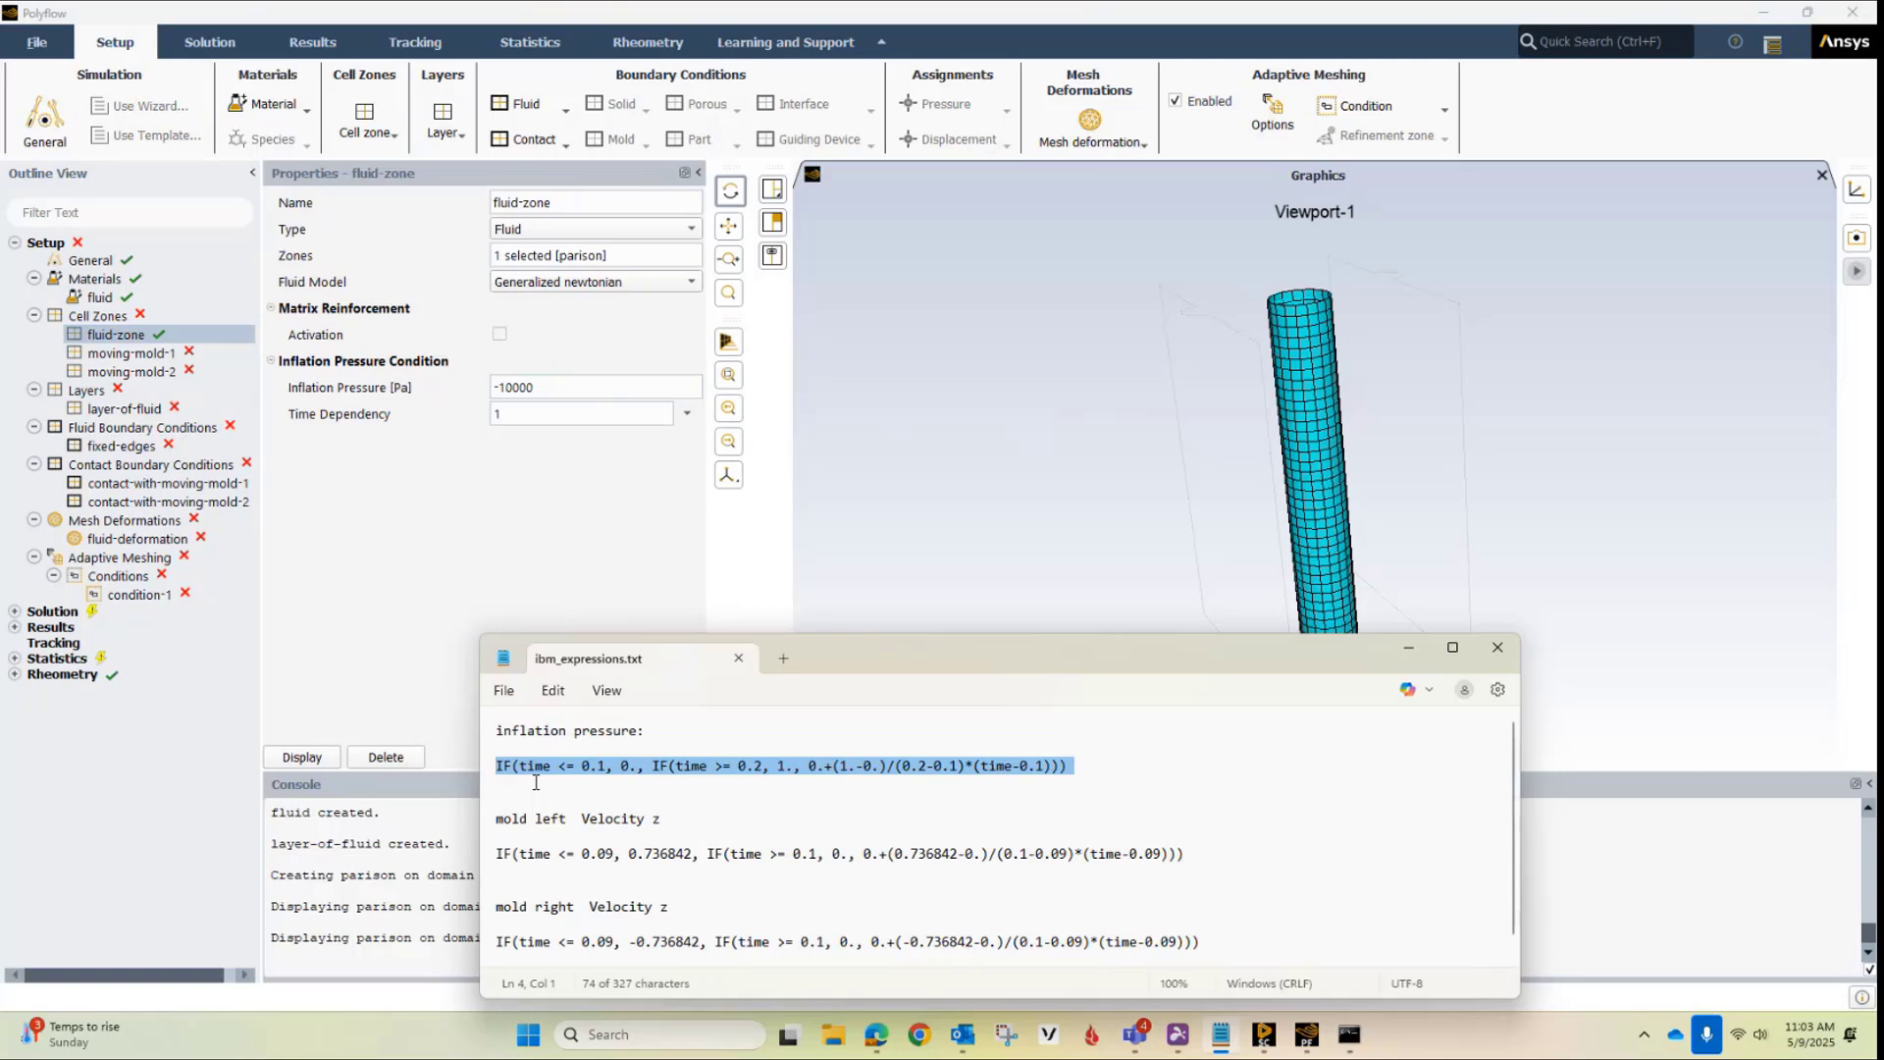
click(687, 413)
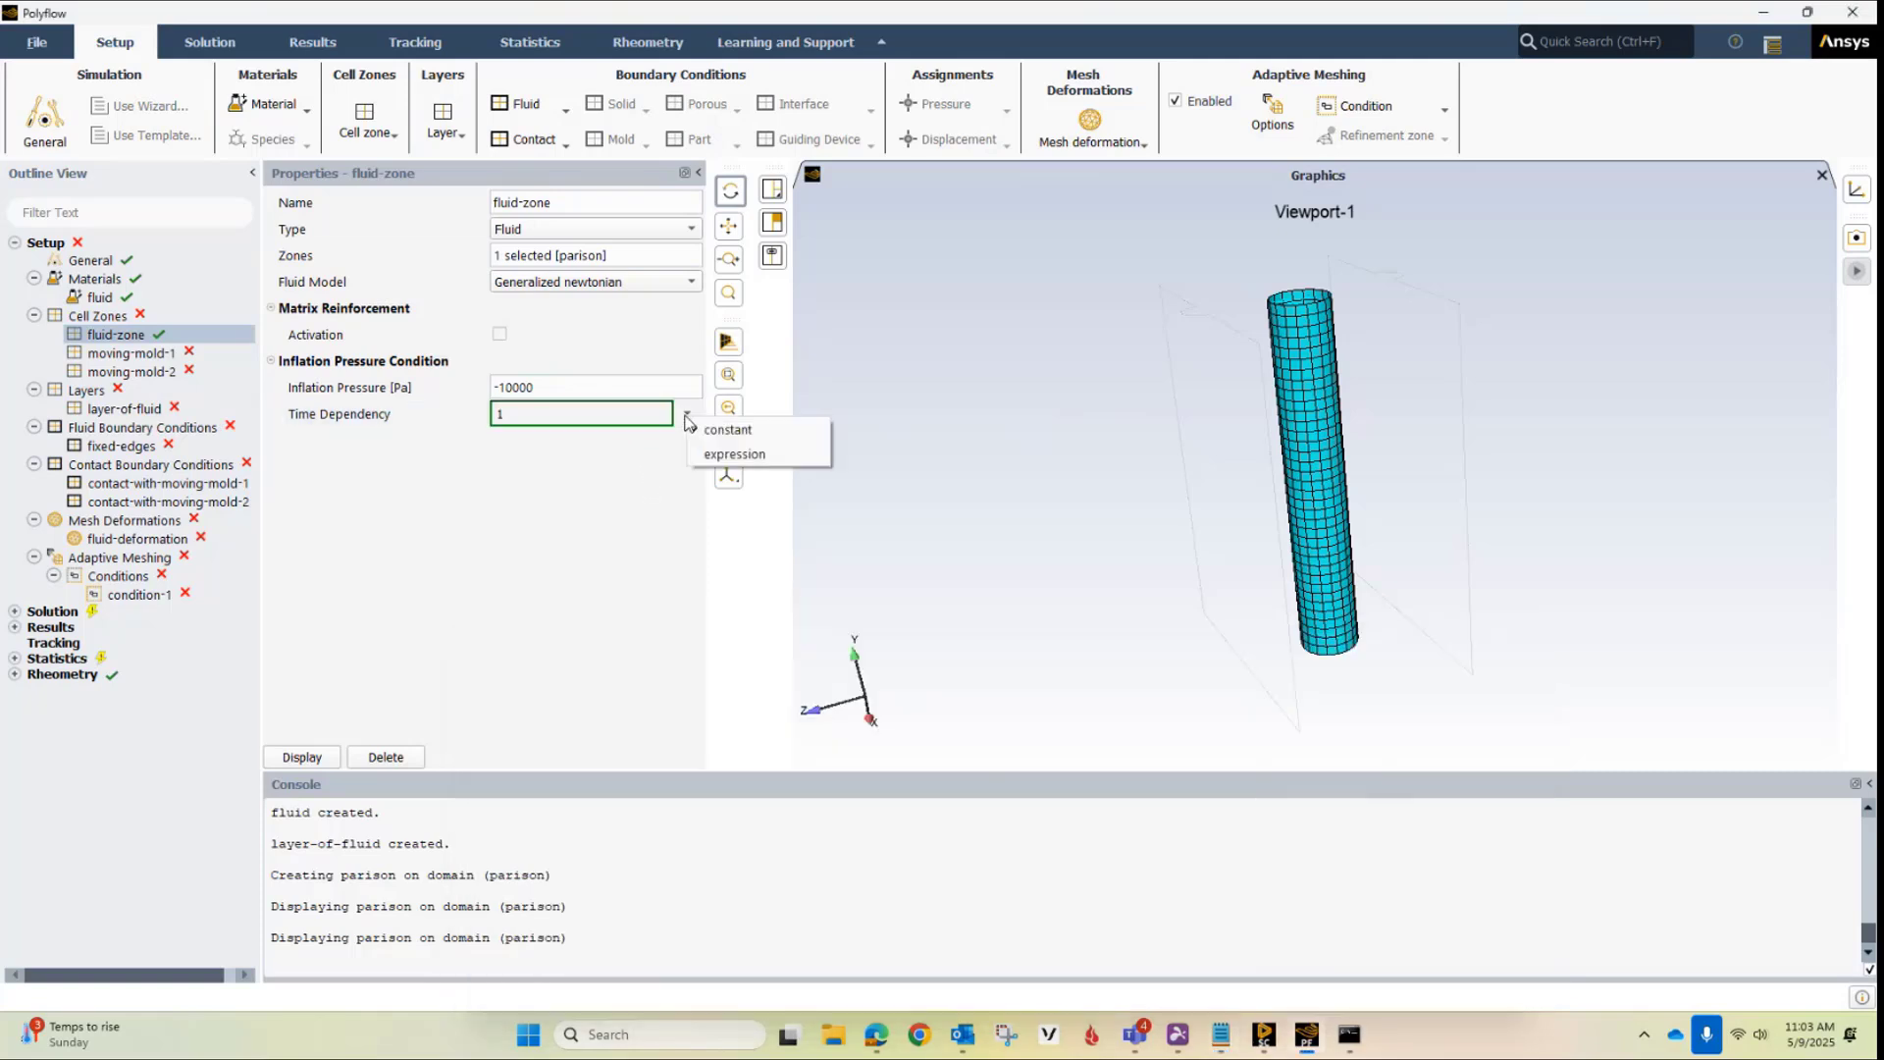
click(731, 456)
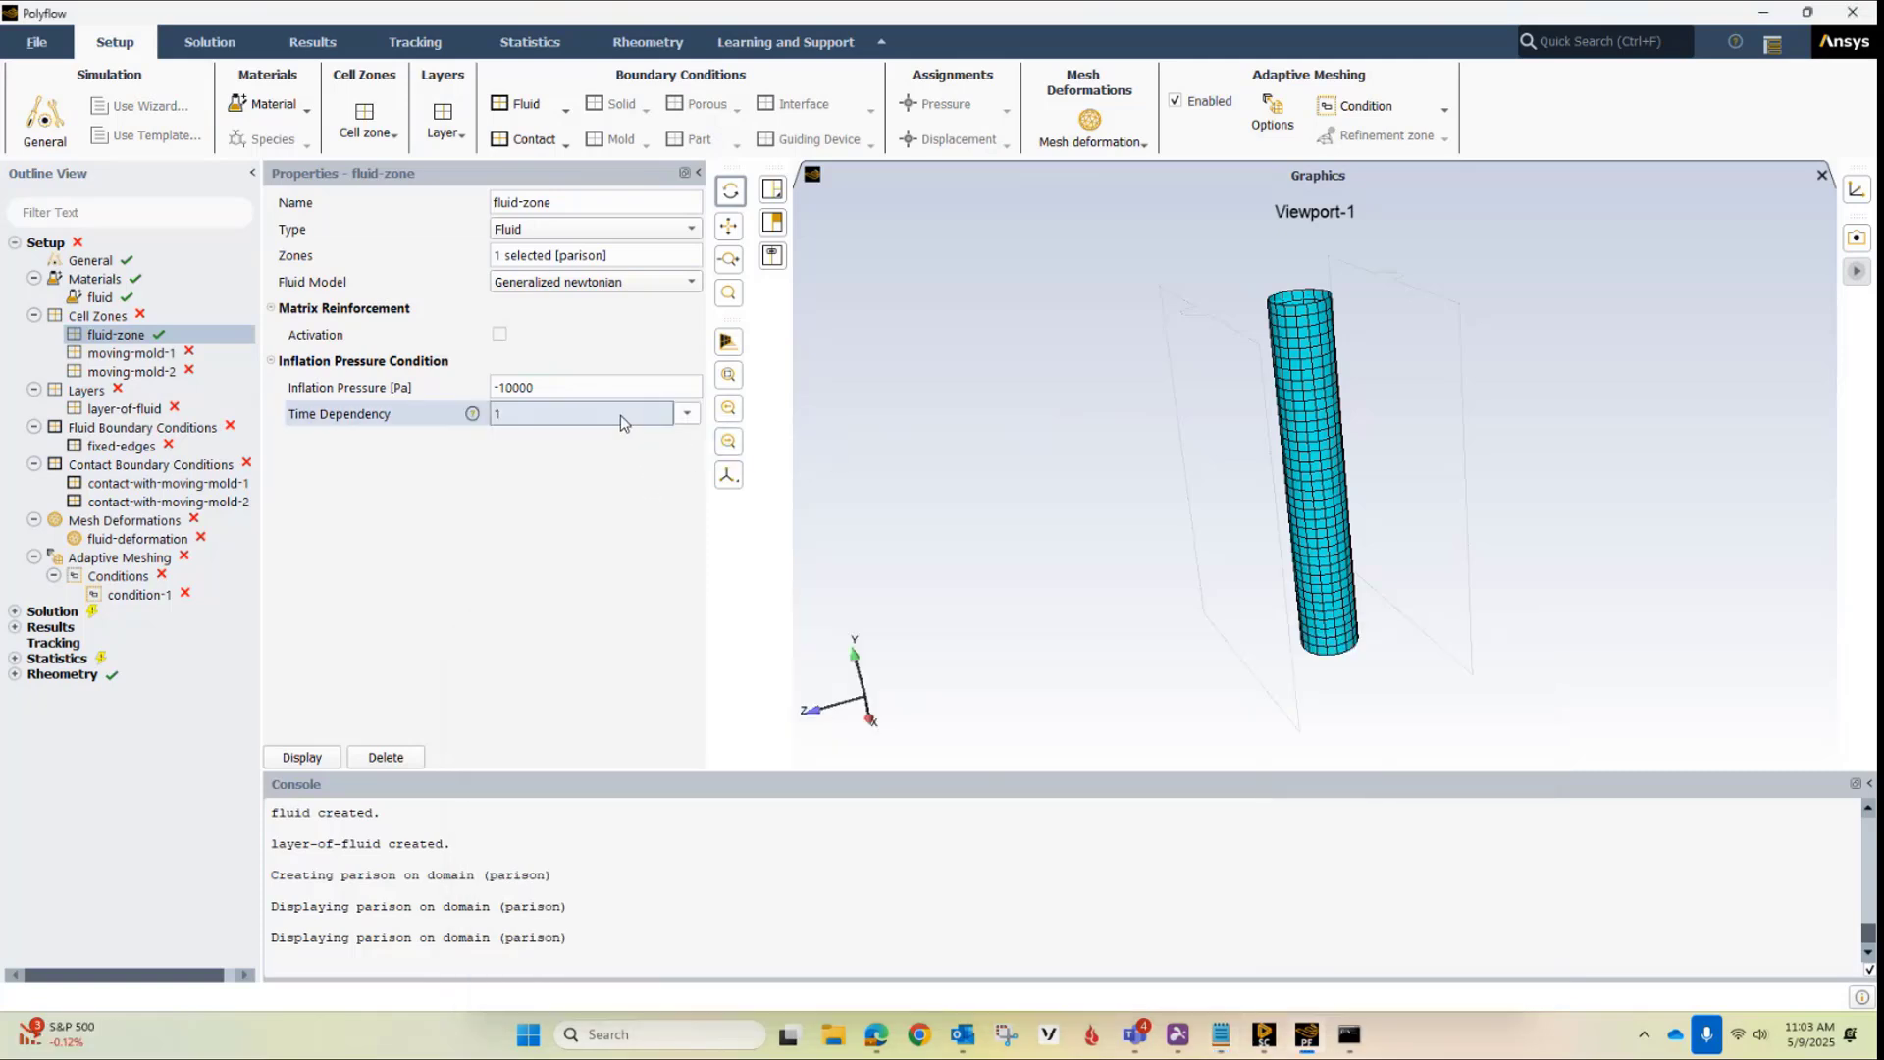
click(619, 419)
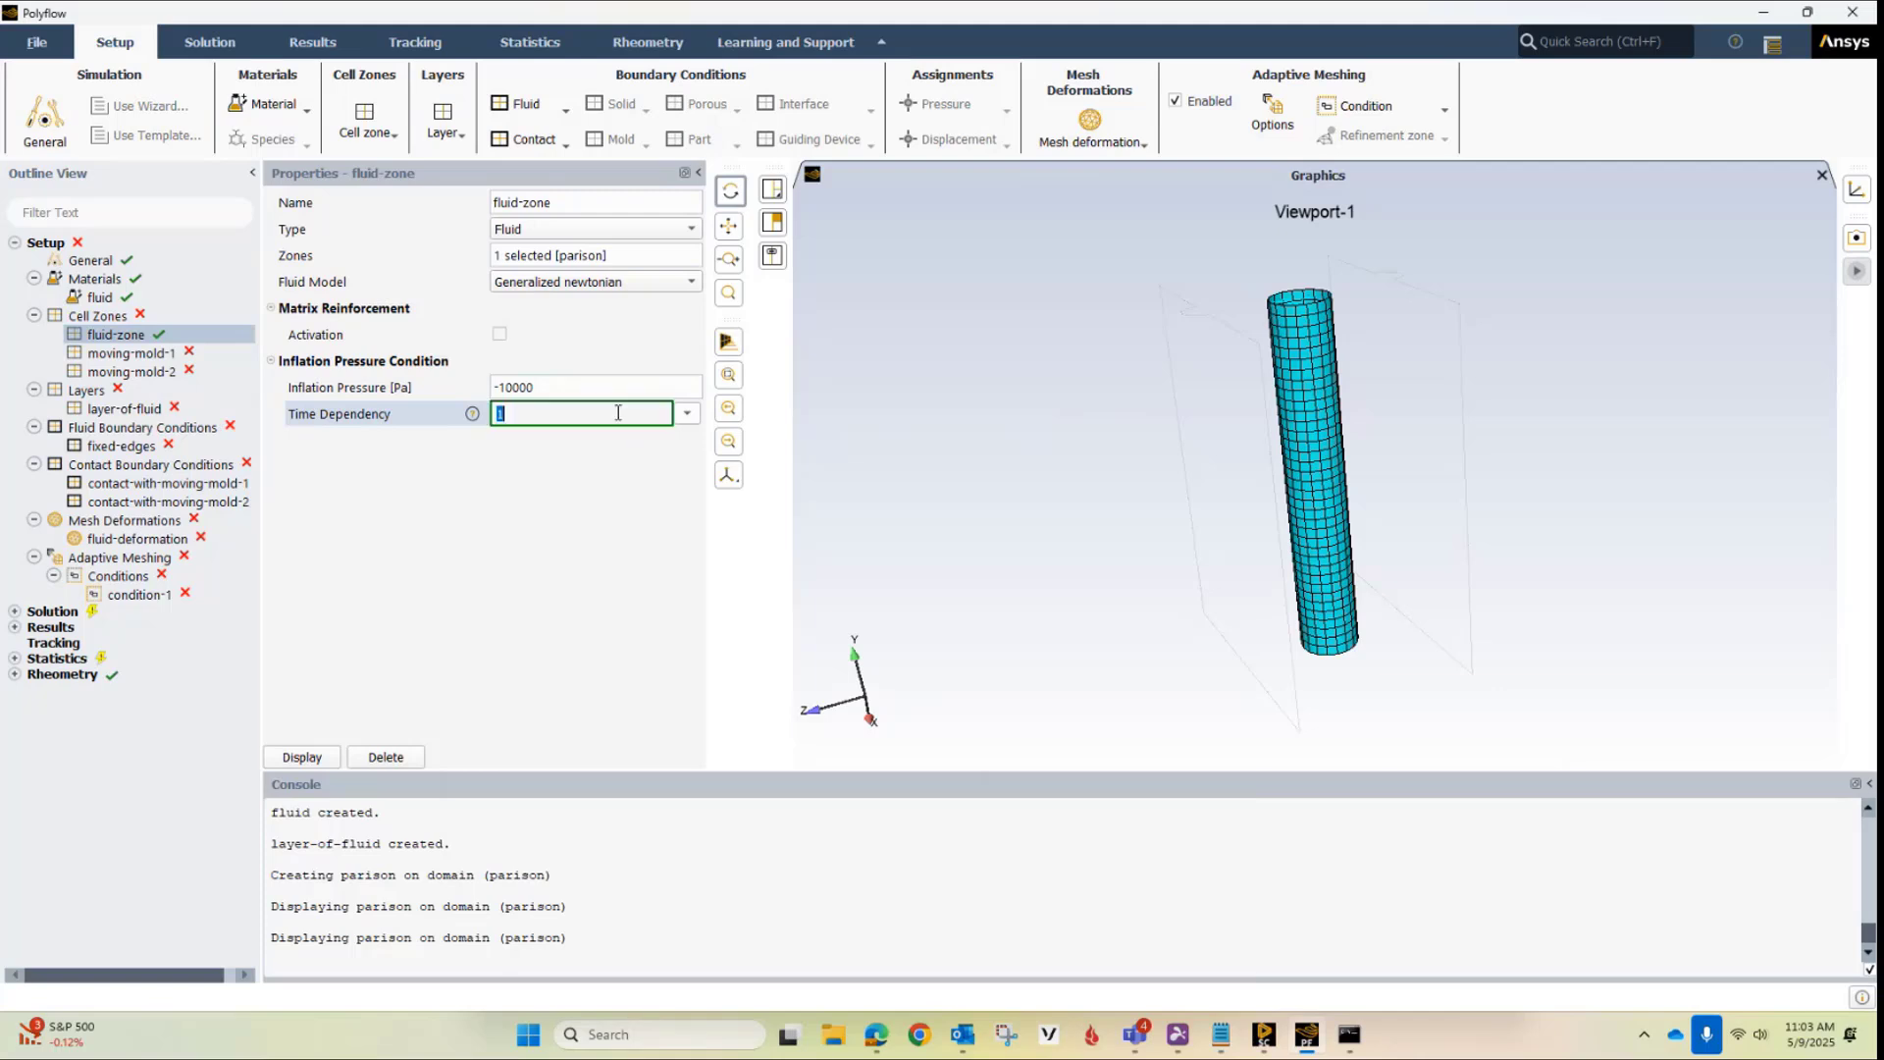
click(688, 413)
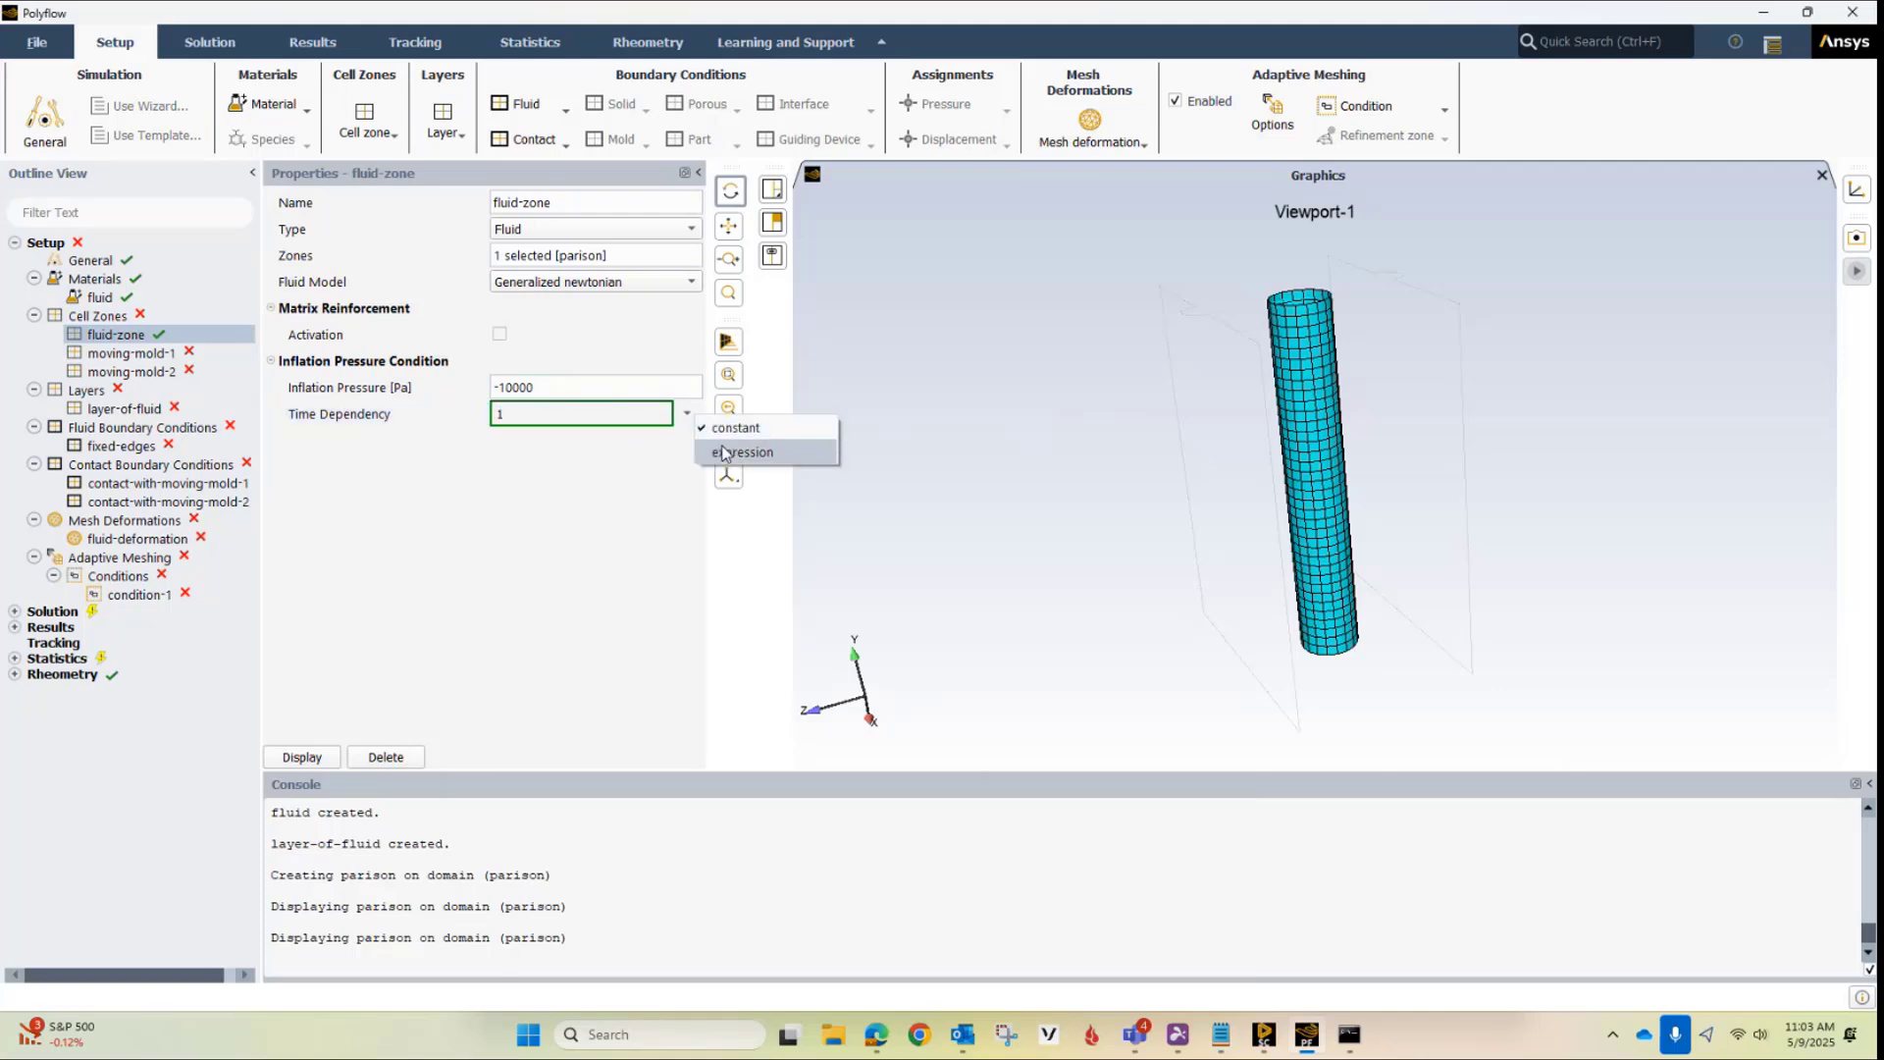
click(746, 454)
text(+(1.-0.)/(0.2-0.1)*(time-0.1)))
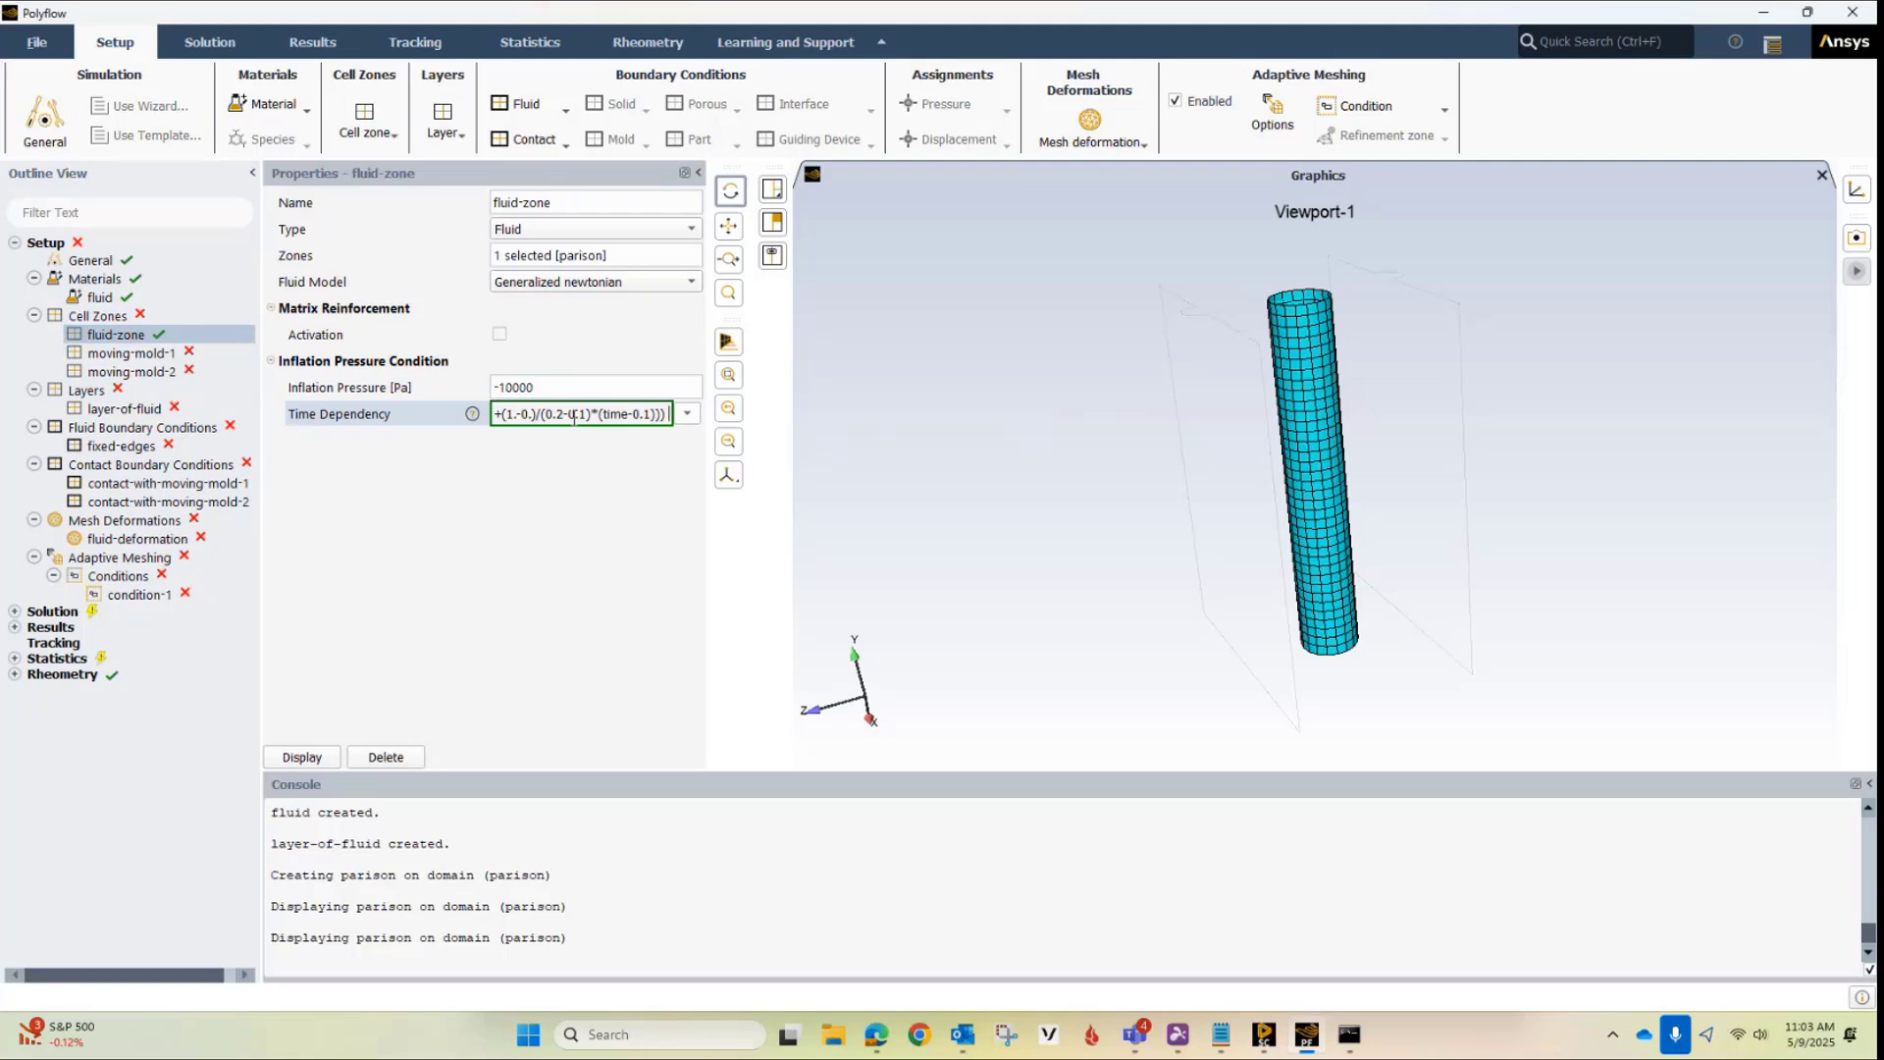
key(Return)
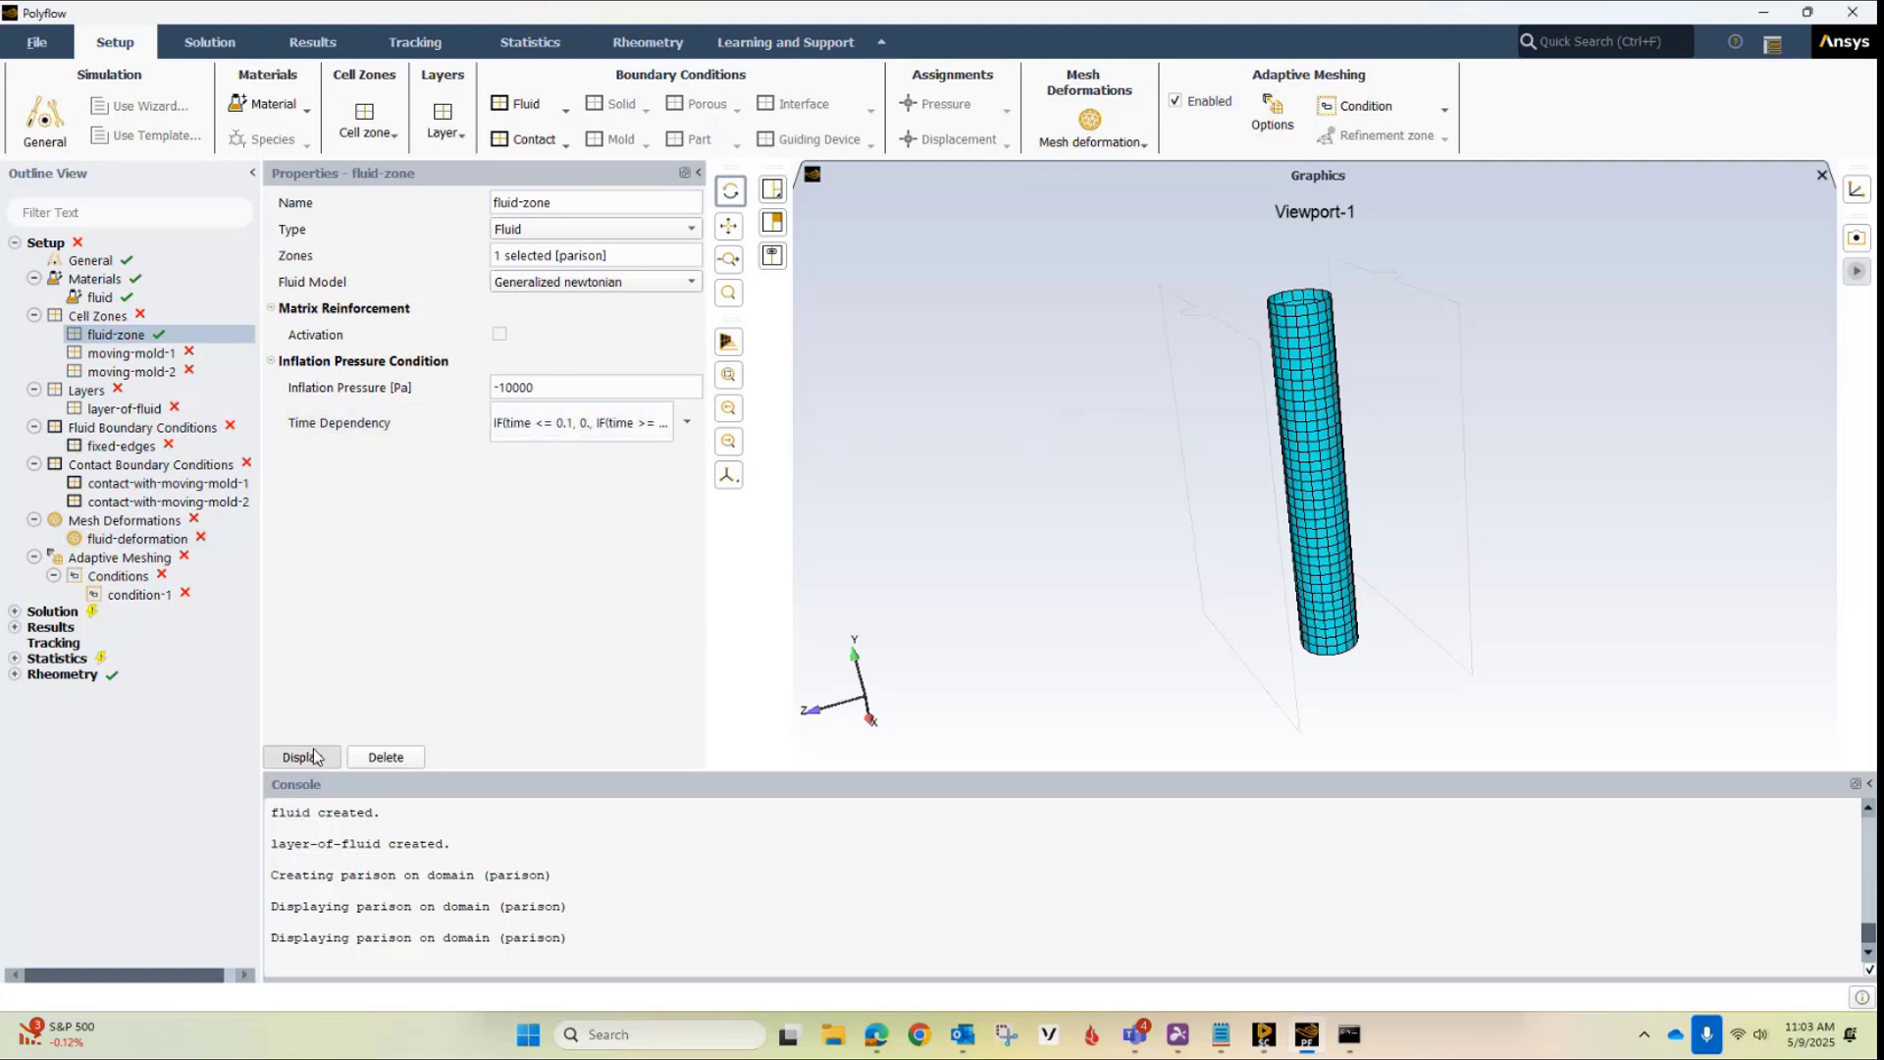
click(312, 757)
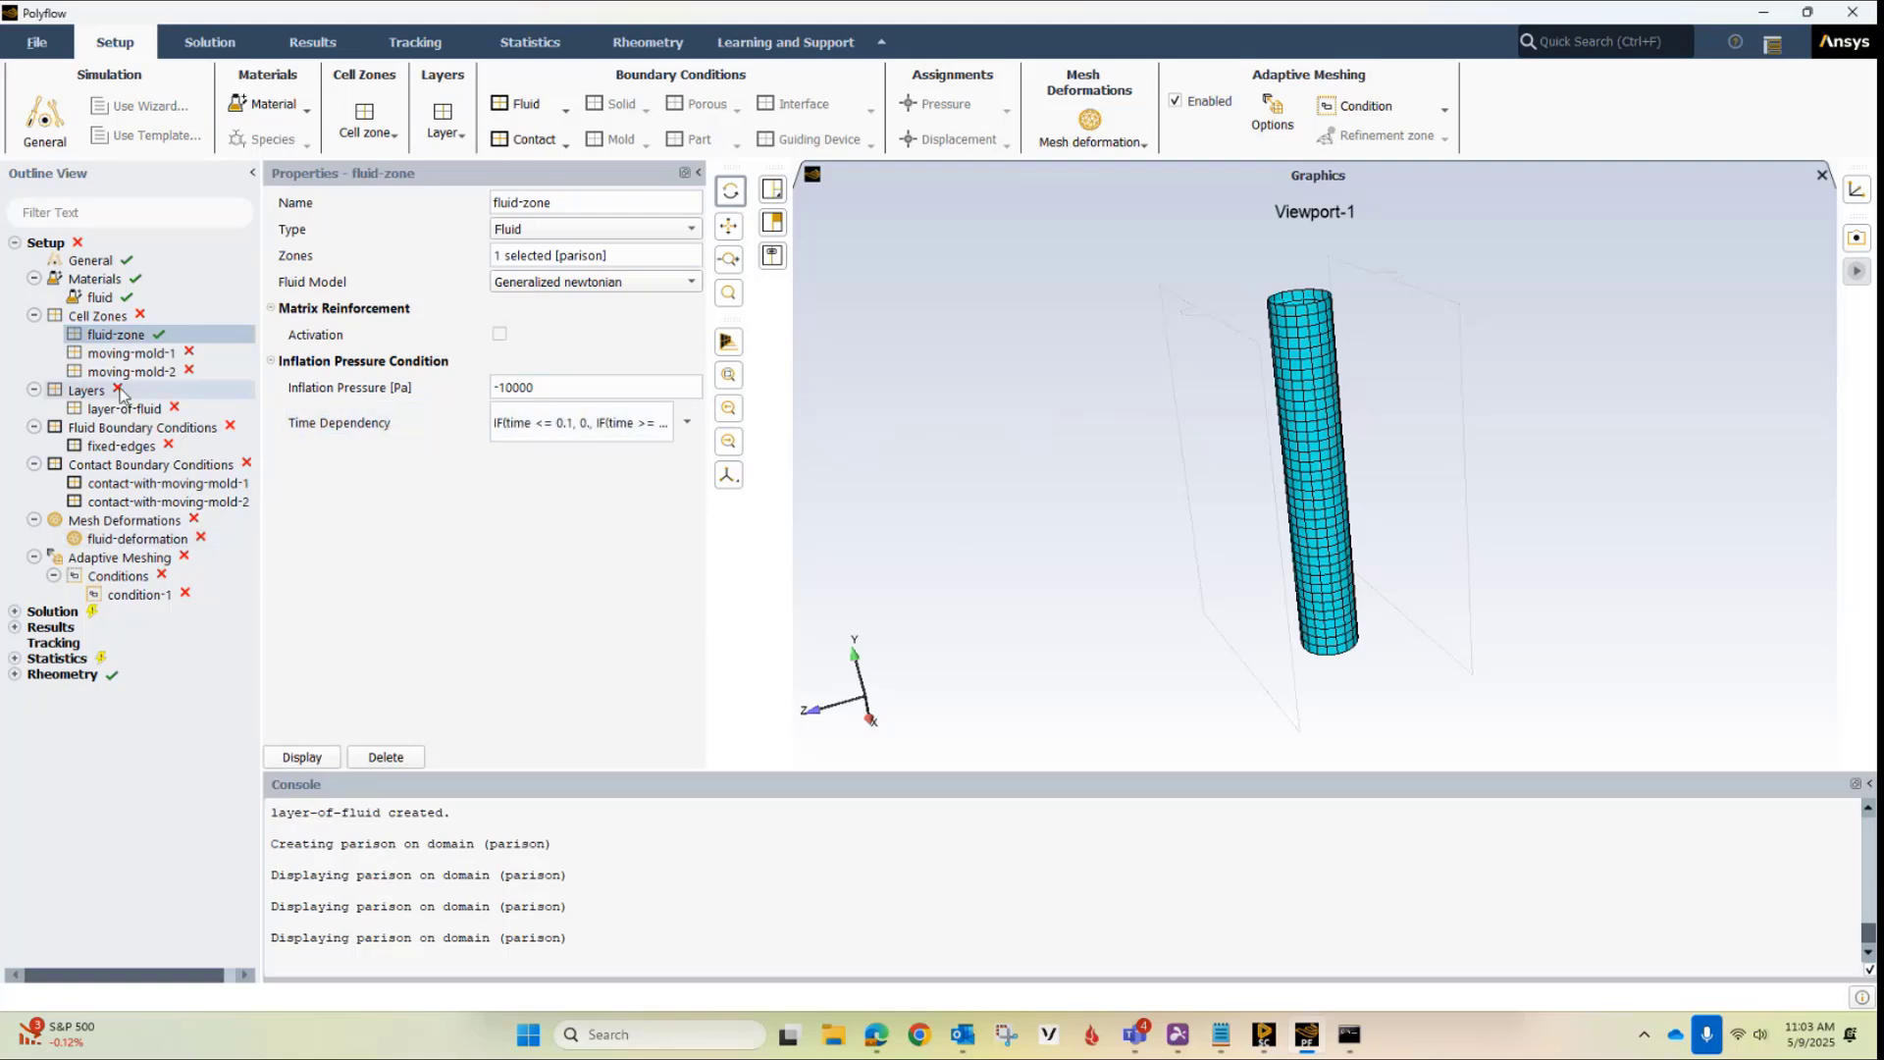
Assign the moldleft mesh zone to the moving-mold-1 cell zone
click(116, 357)
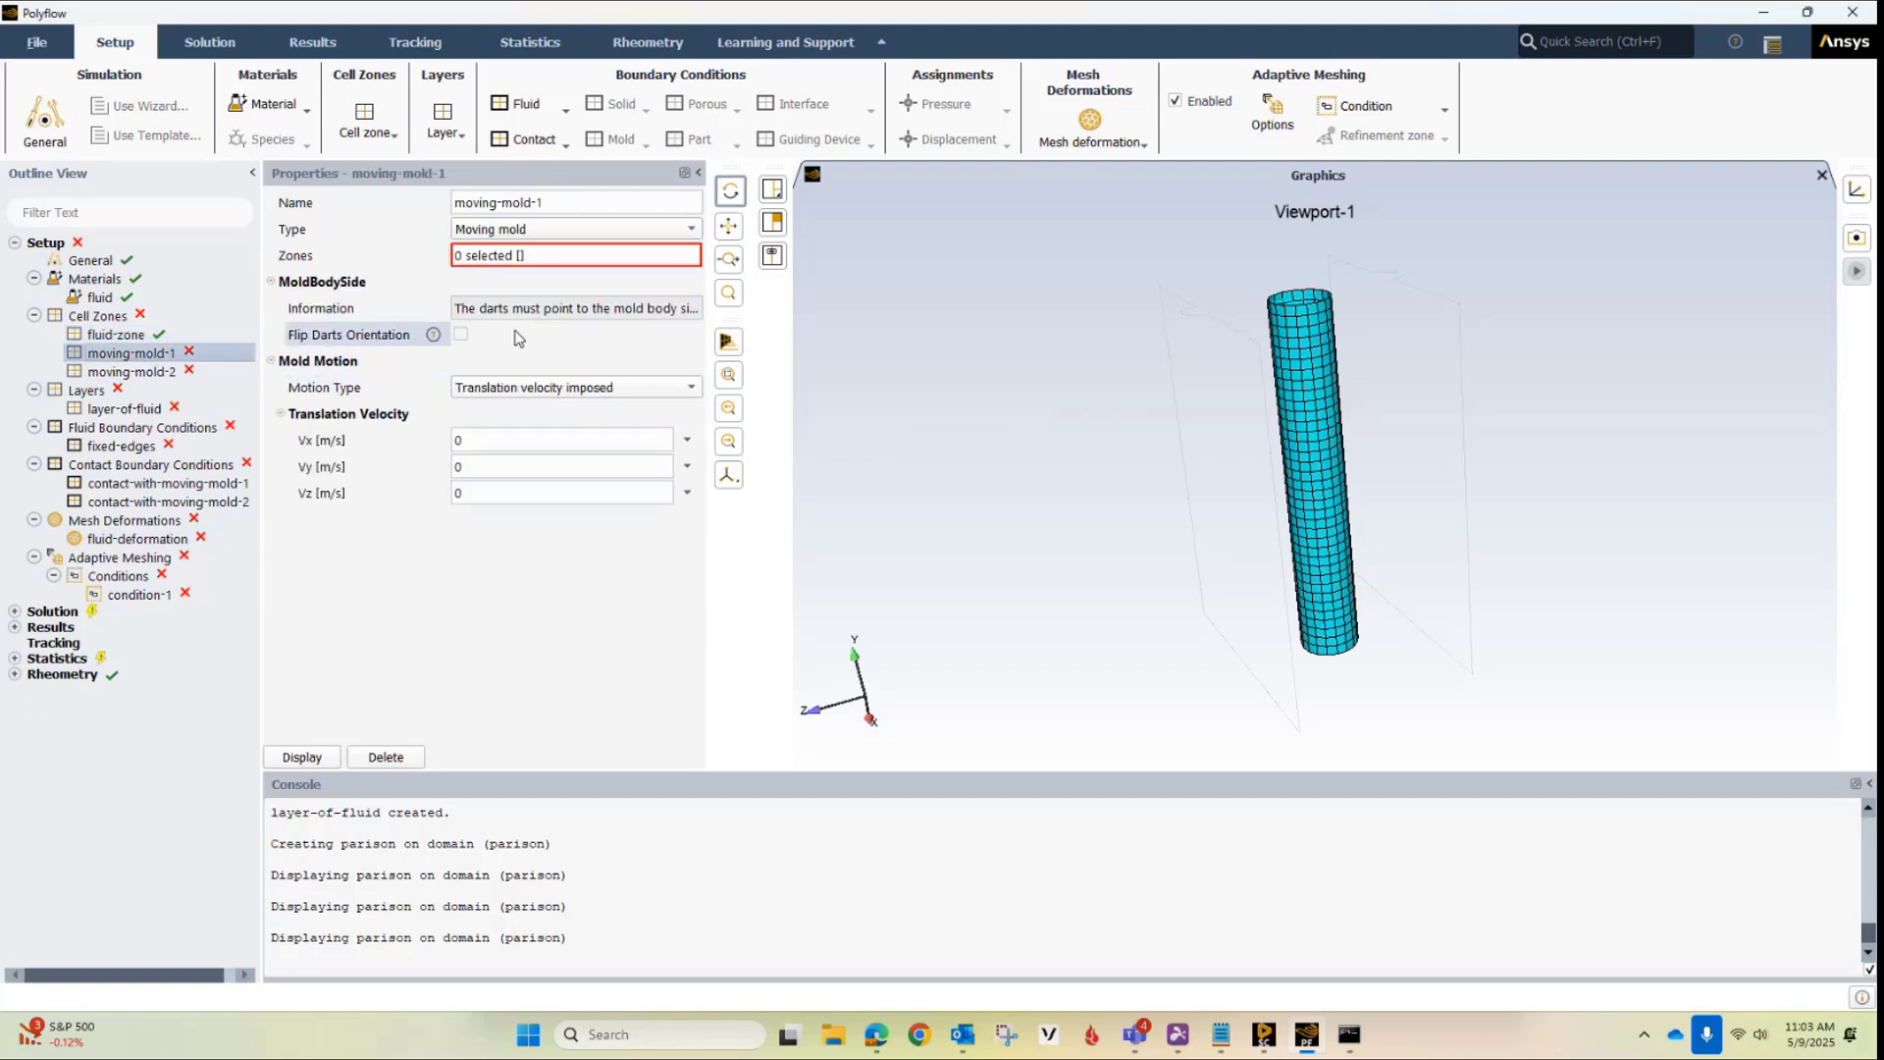
click(533, 253)
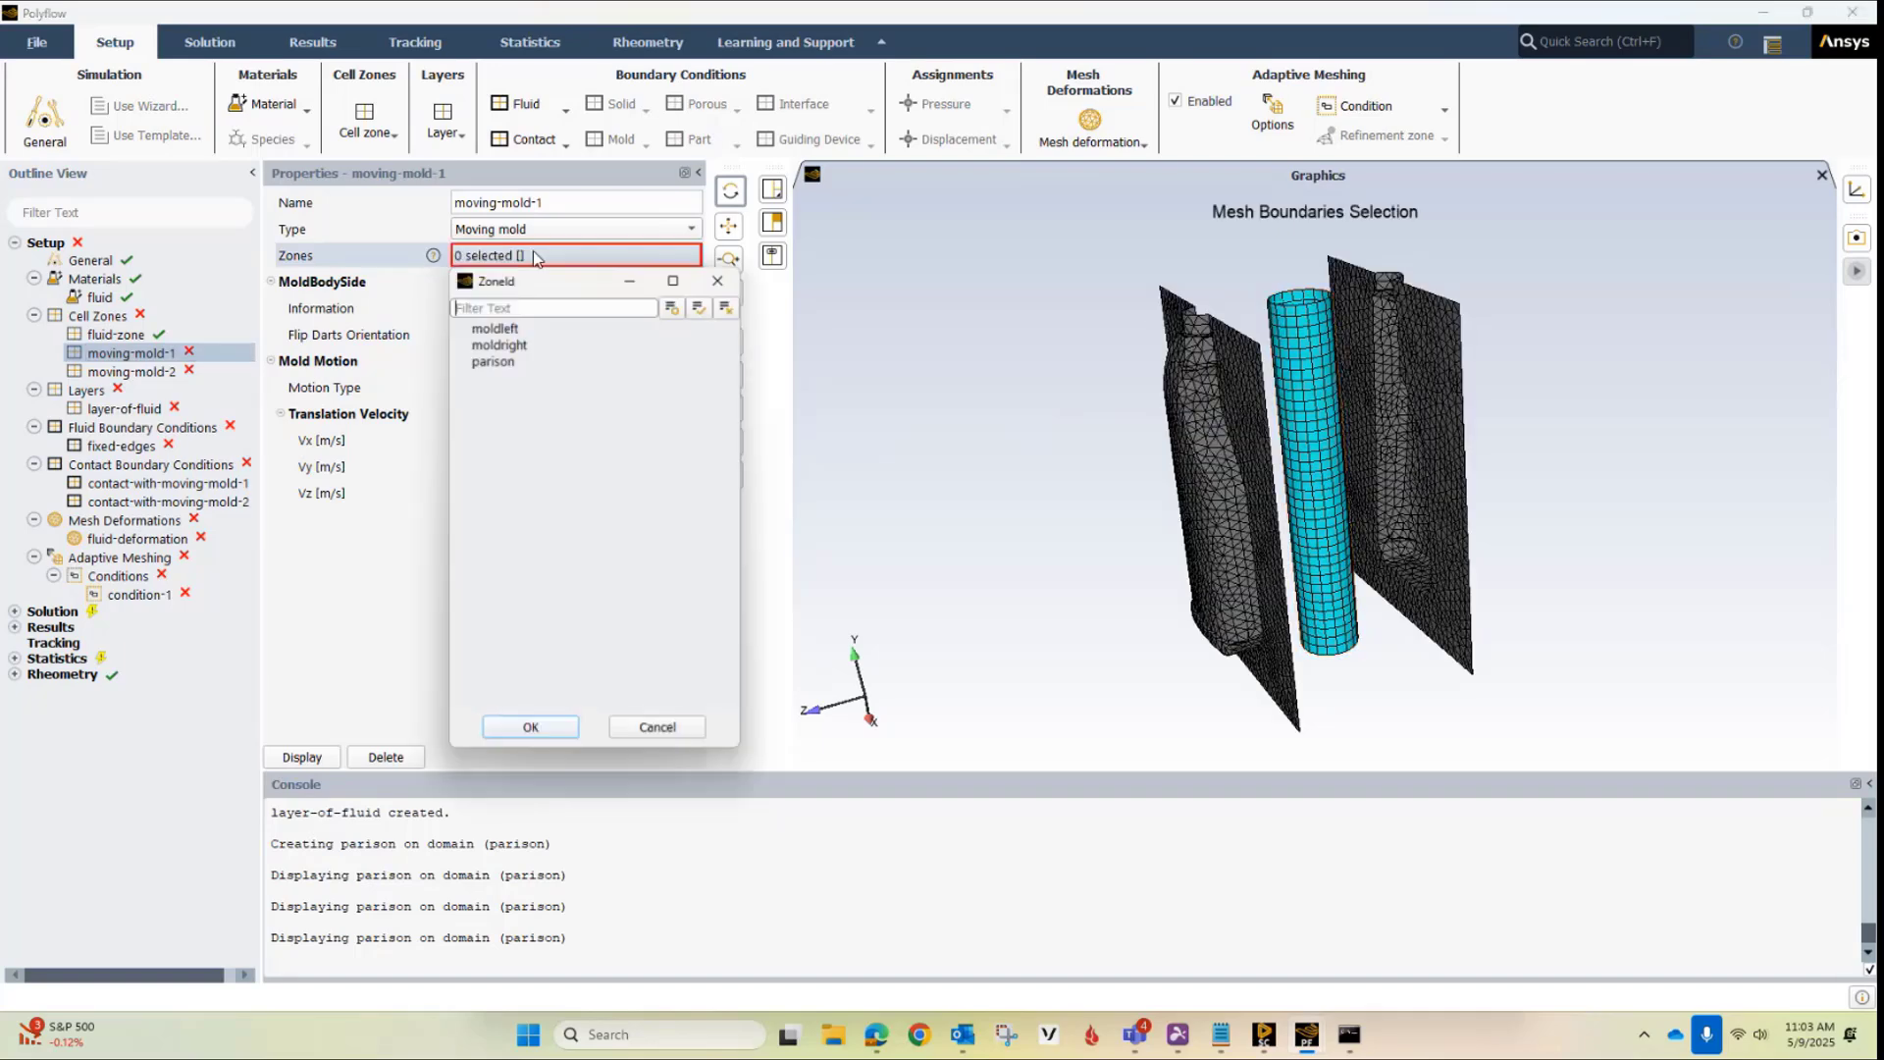
click(527, 328)
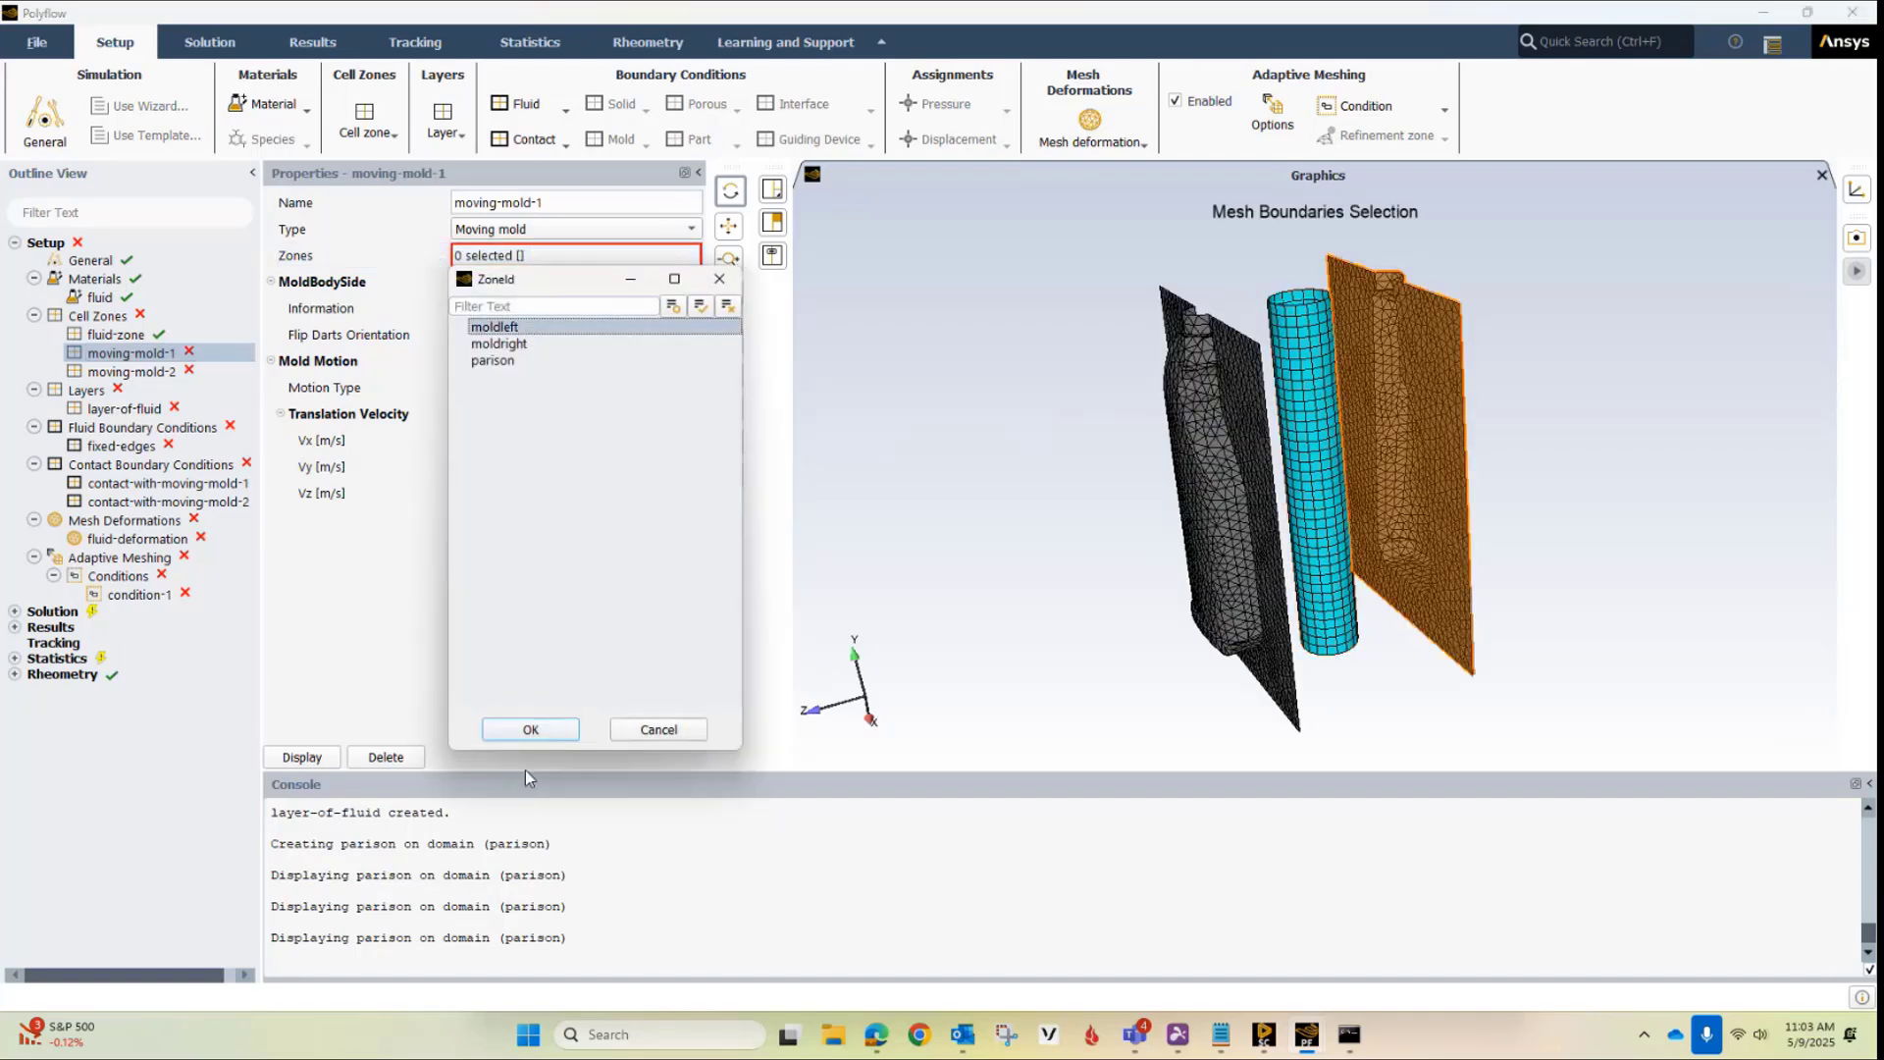
click(536, 726)
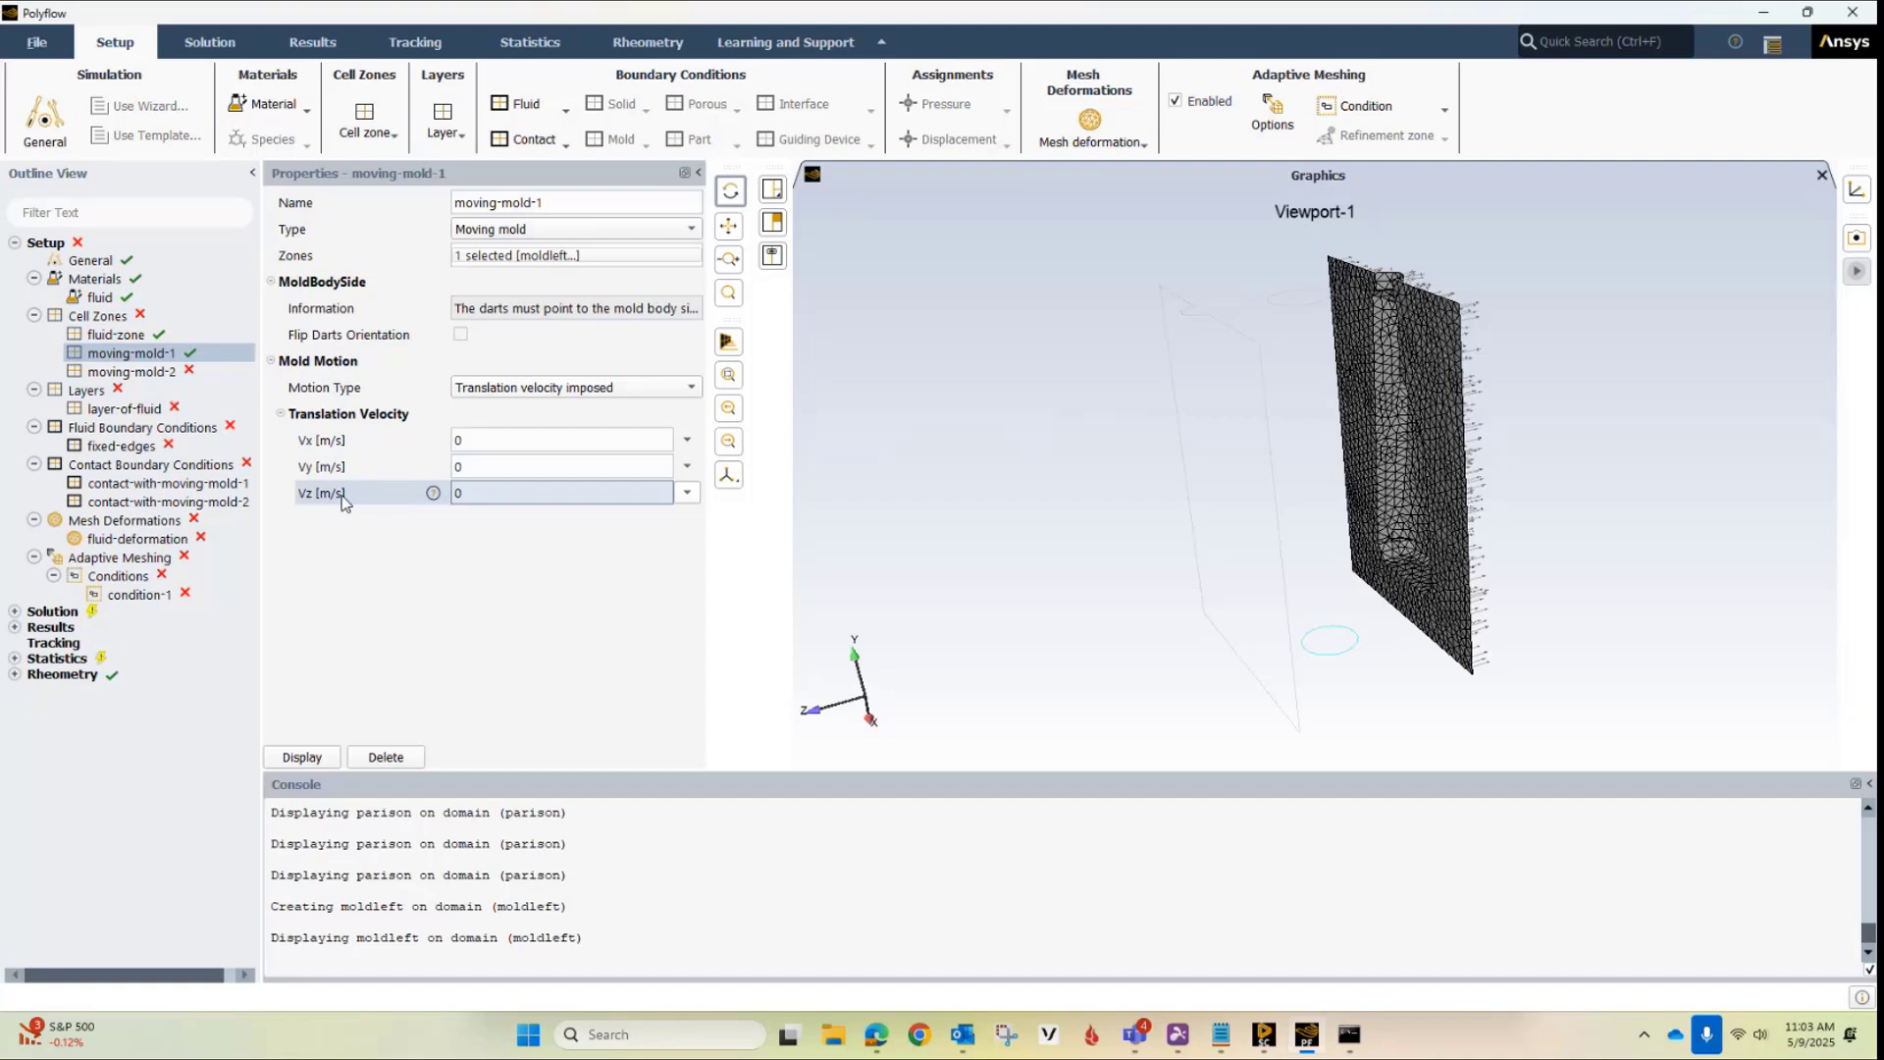
Copy the mold left Velocity z expression from ibm_expressions.txt in Notepad and set it as the Vz translation velocity expression of moving-mold-1
click(1221, 1034)
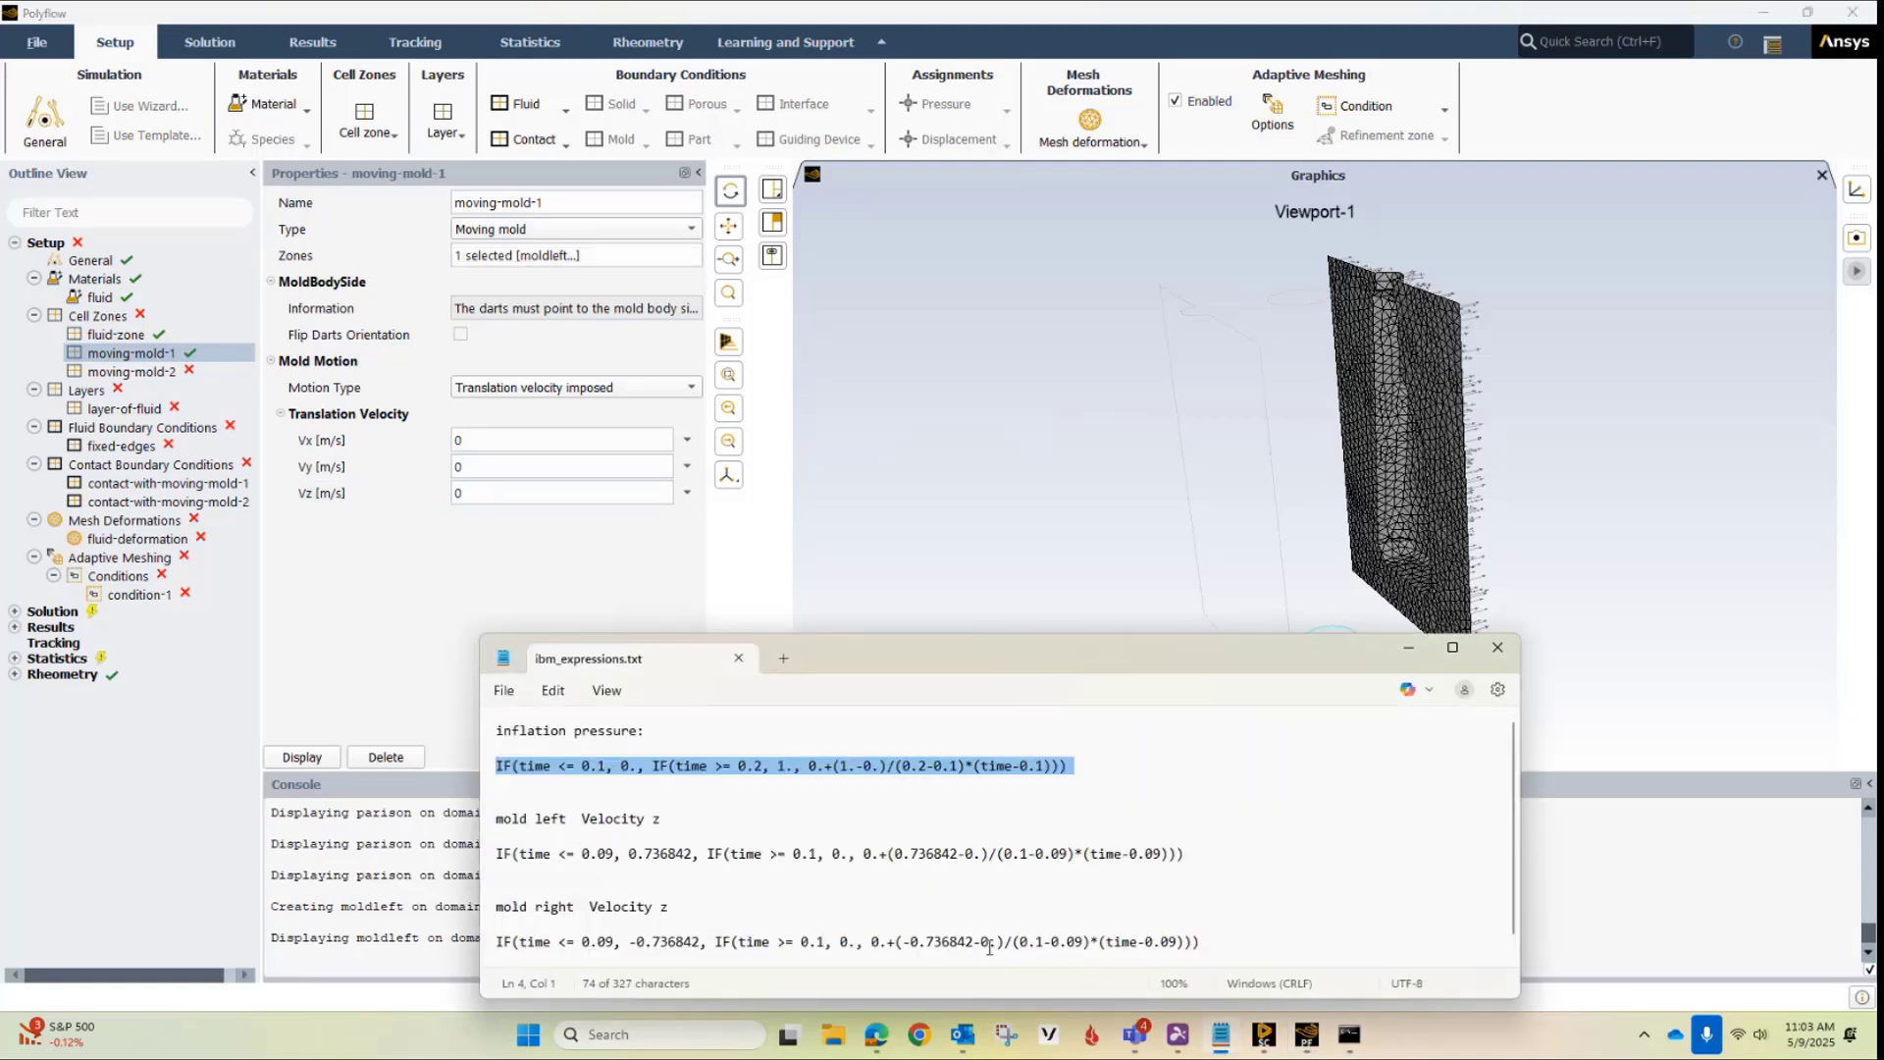
triple_click(500, 854)
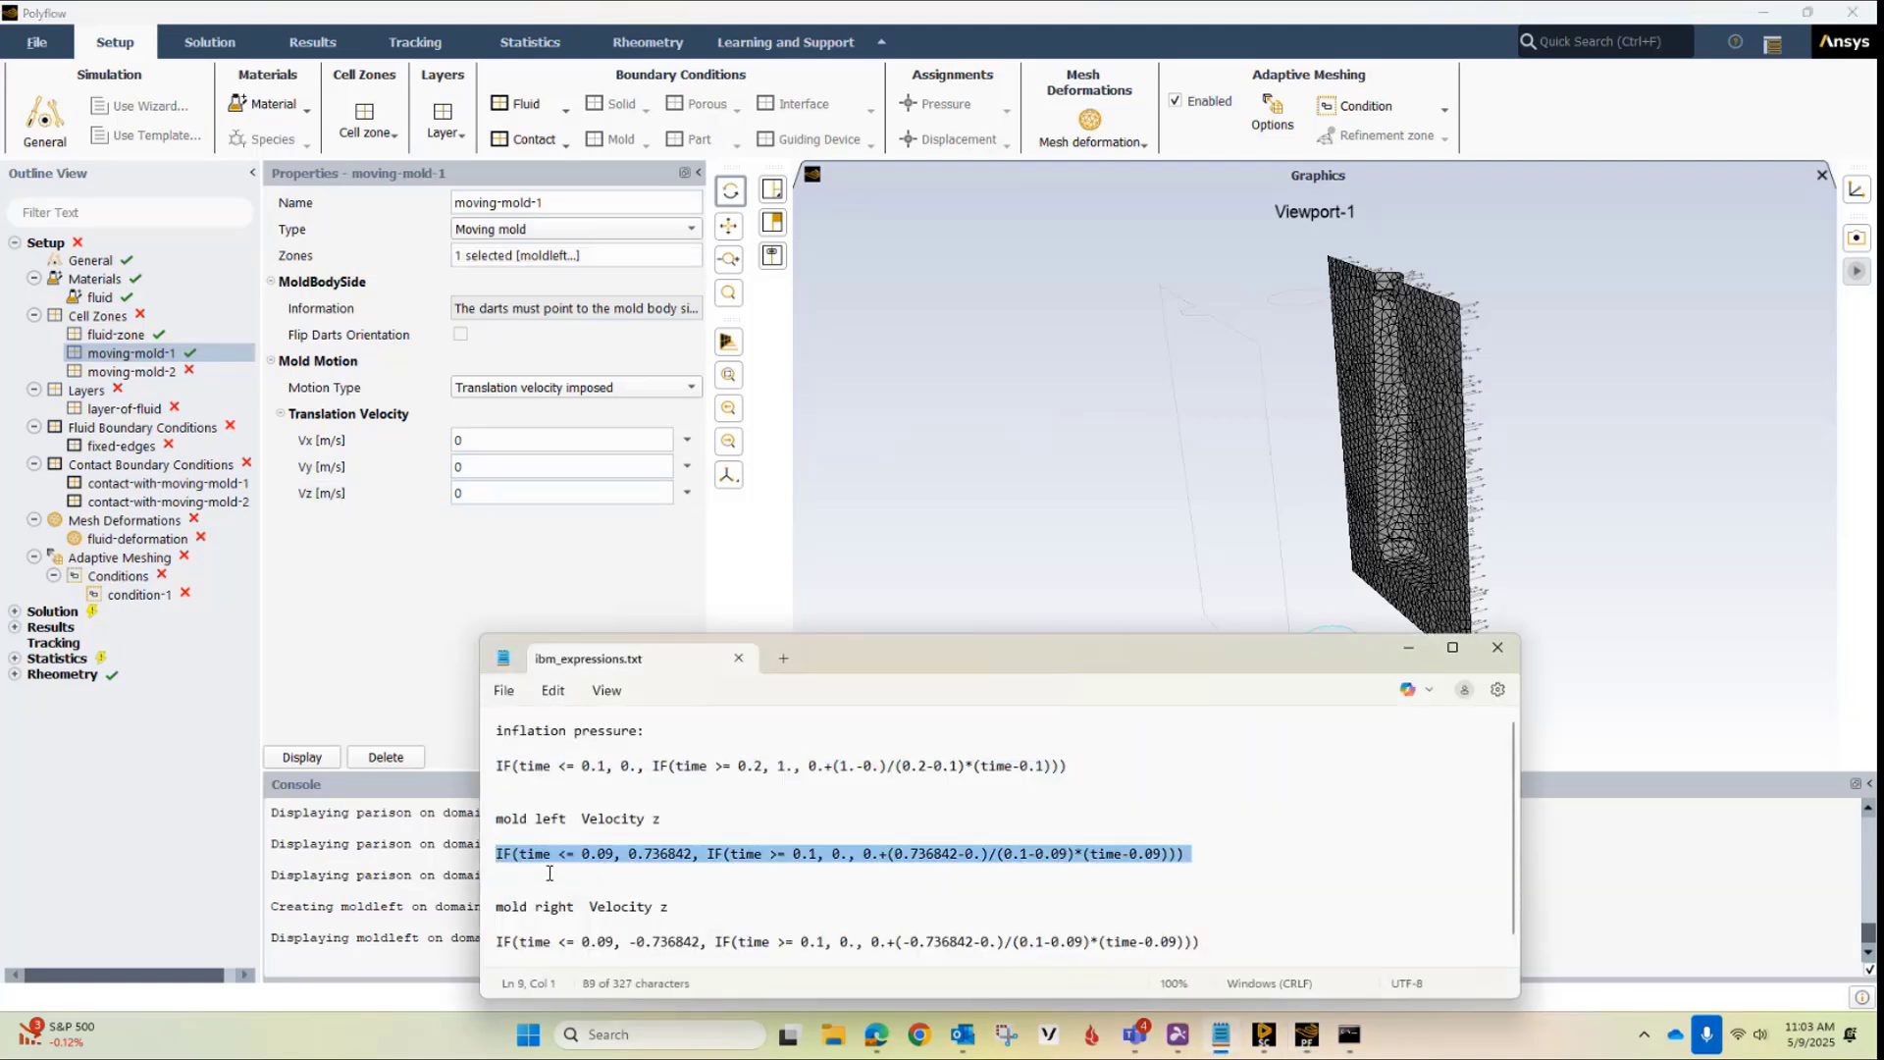
click(618, 589)
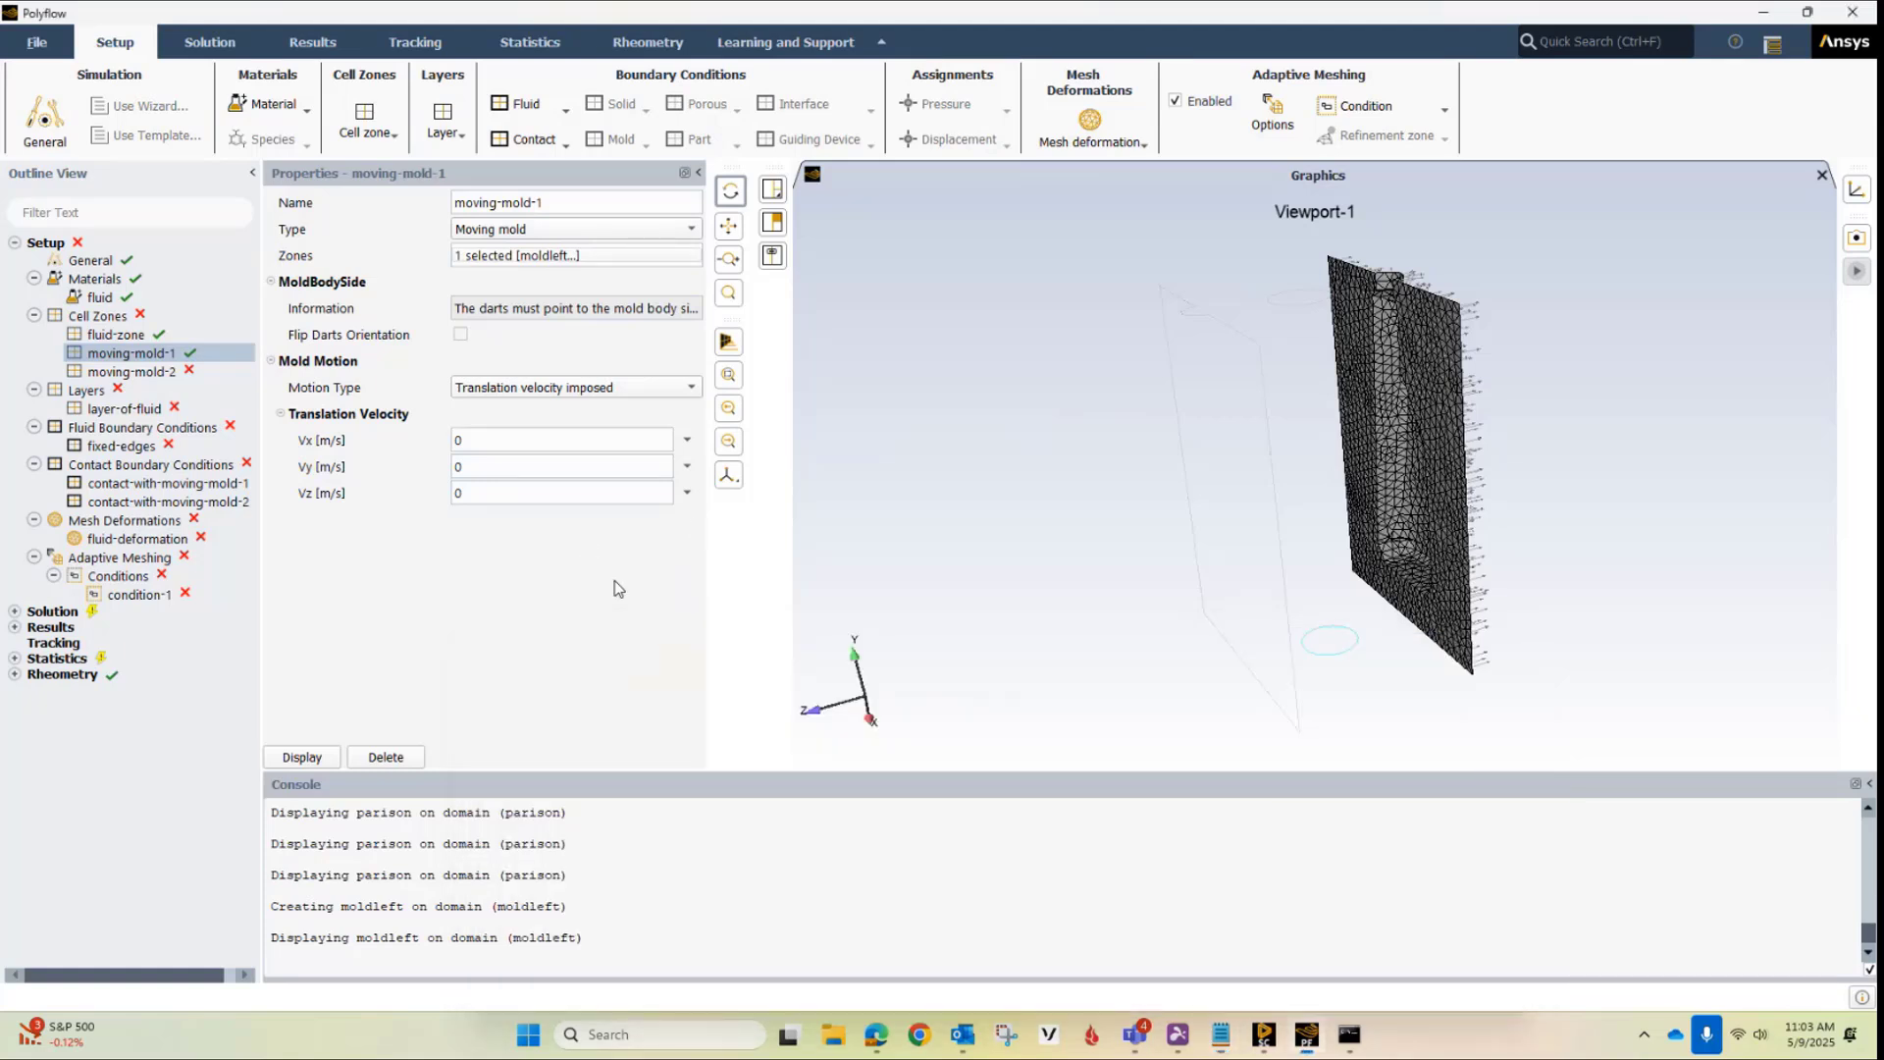
click(687, 493)
click(732, 510)
key(ctrl+v)
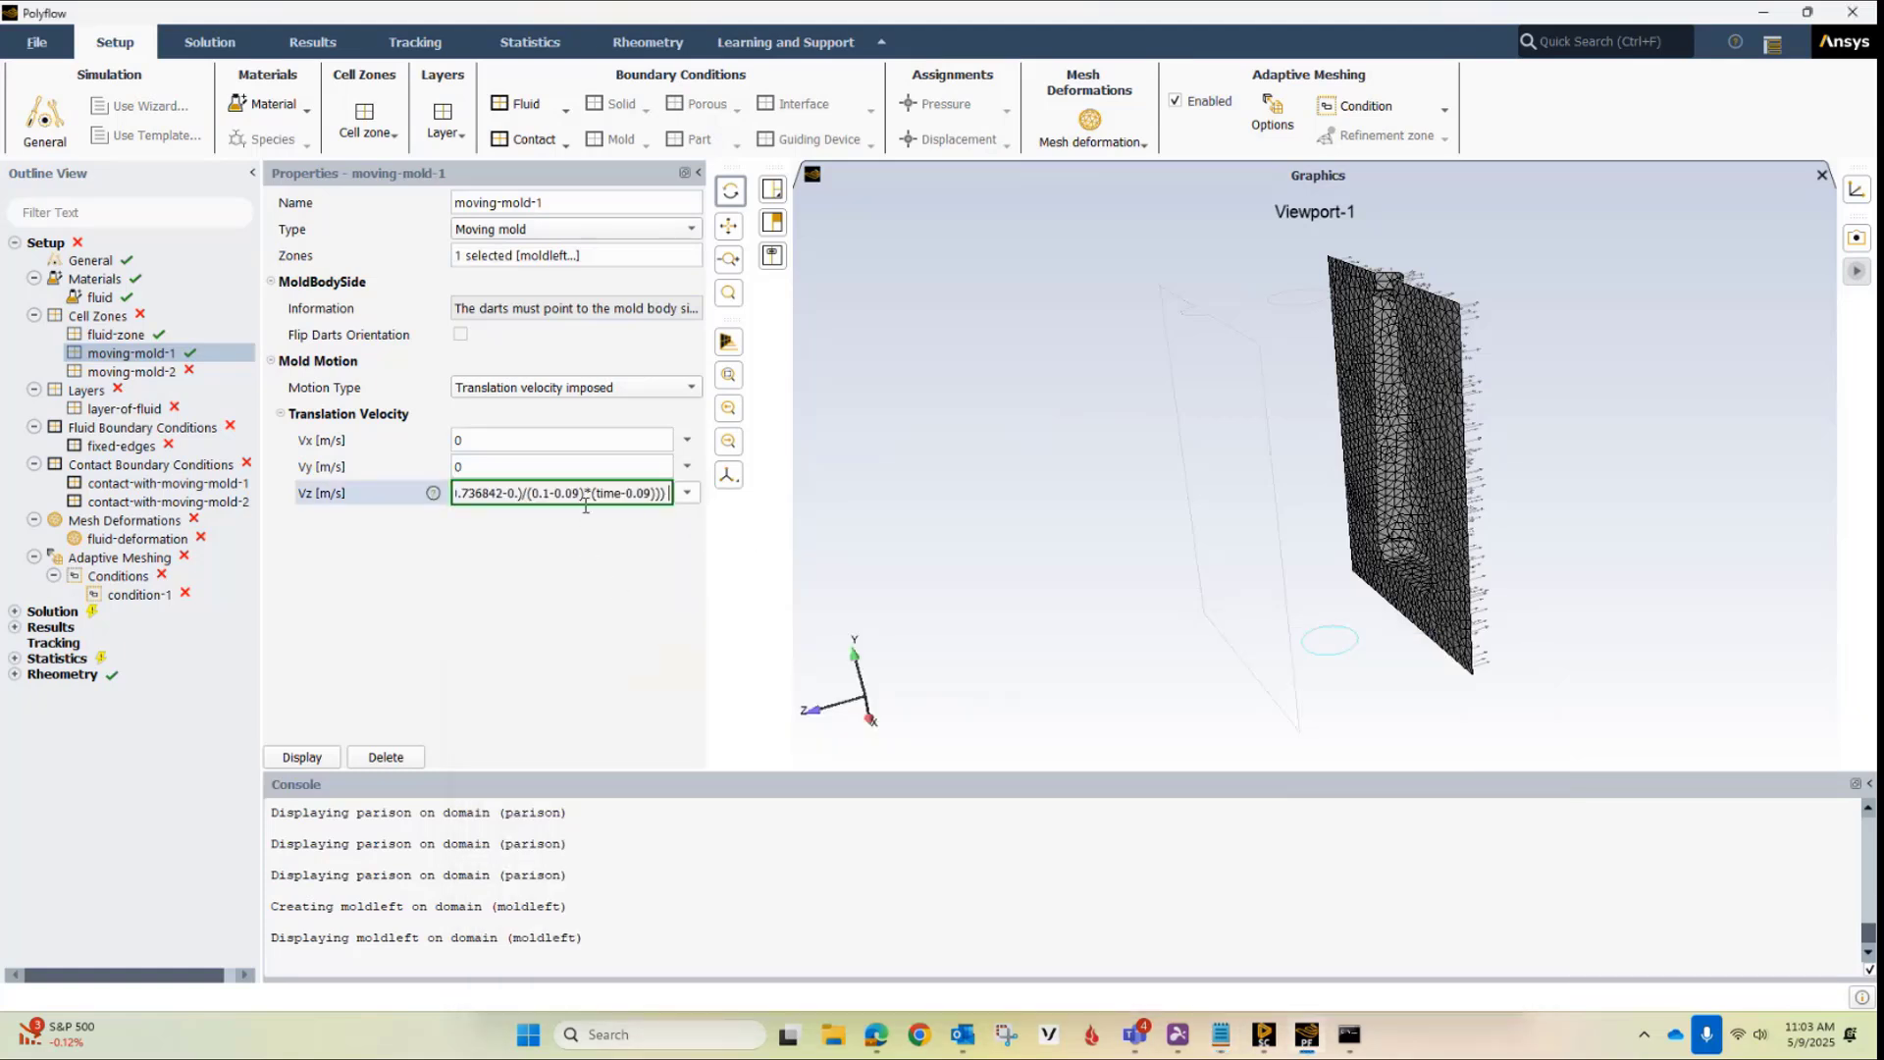
key(Return)
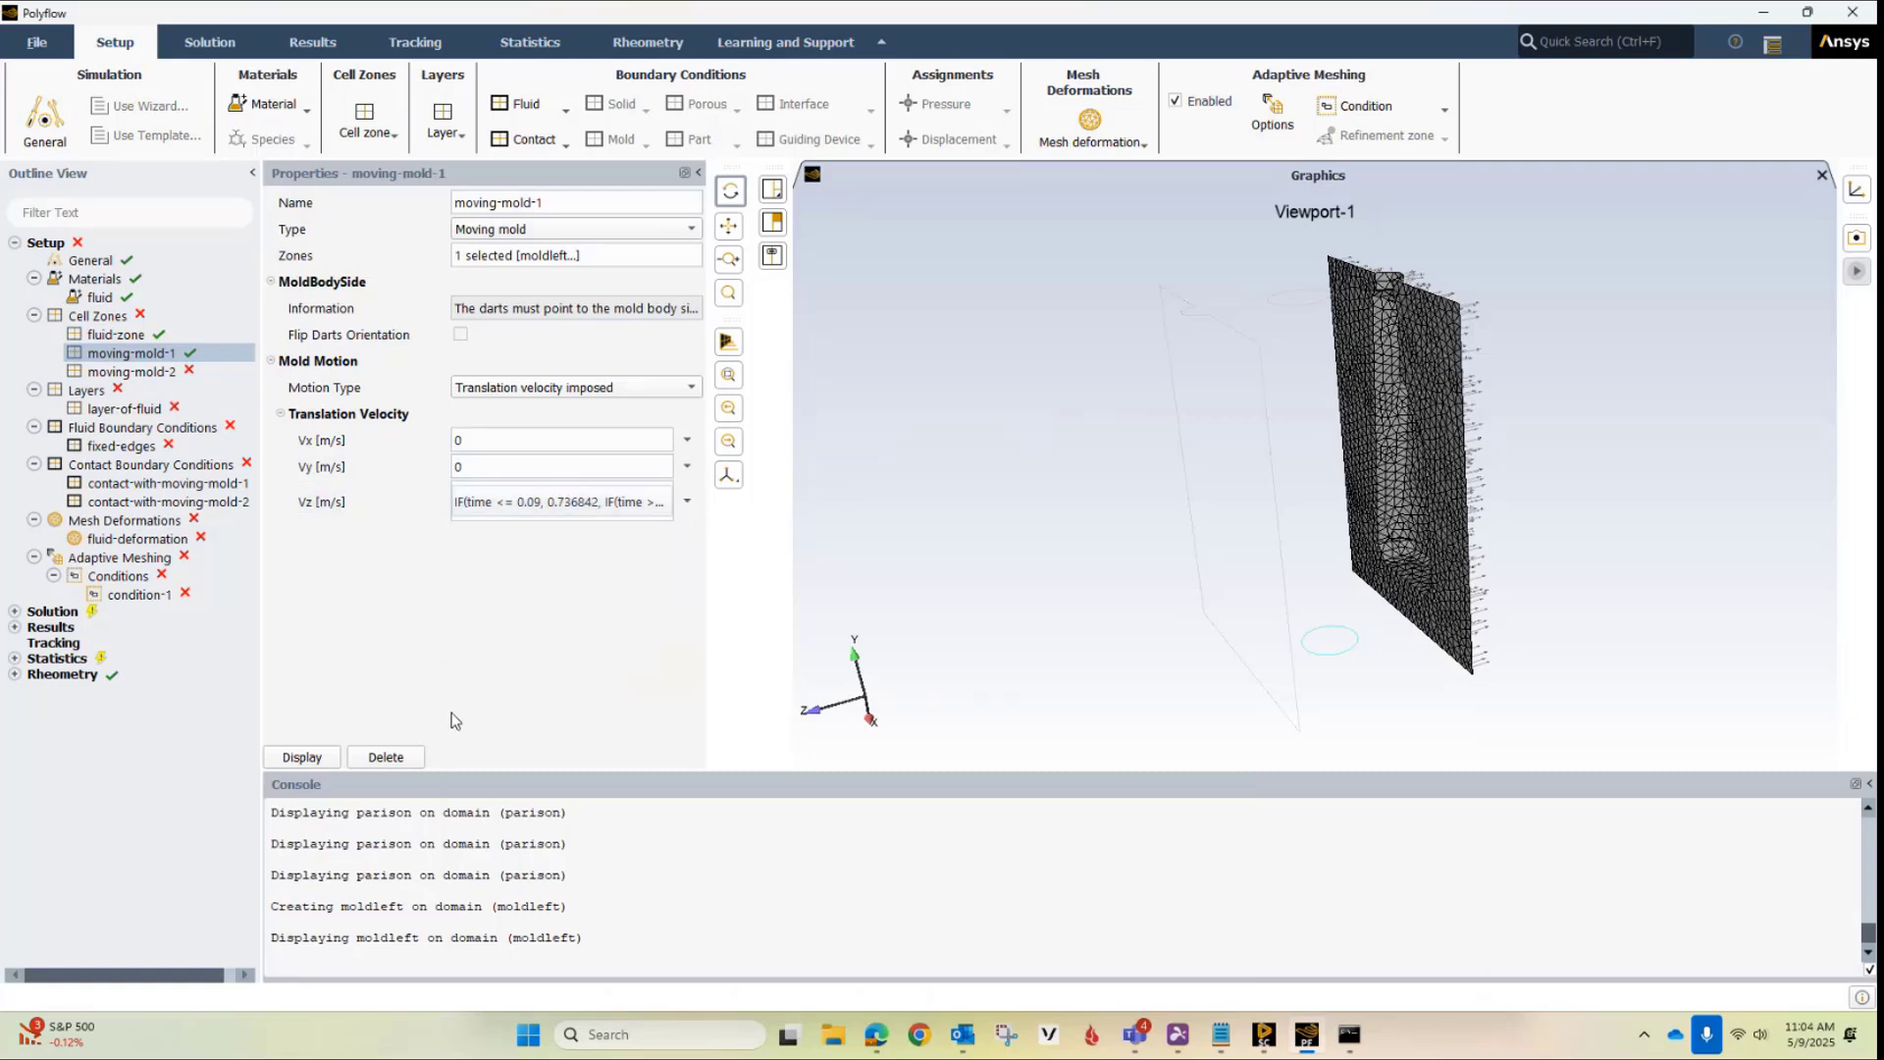
Assign the moldright mesh zone to the moving-mold-2 cell zone
click(234, 372)
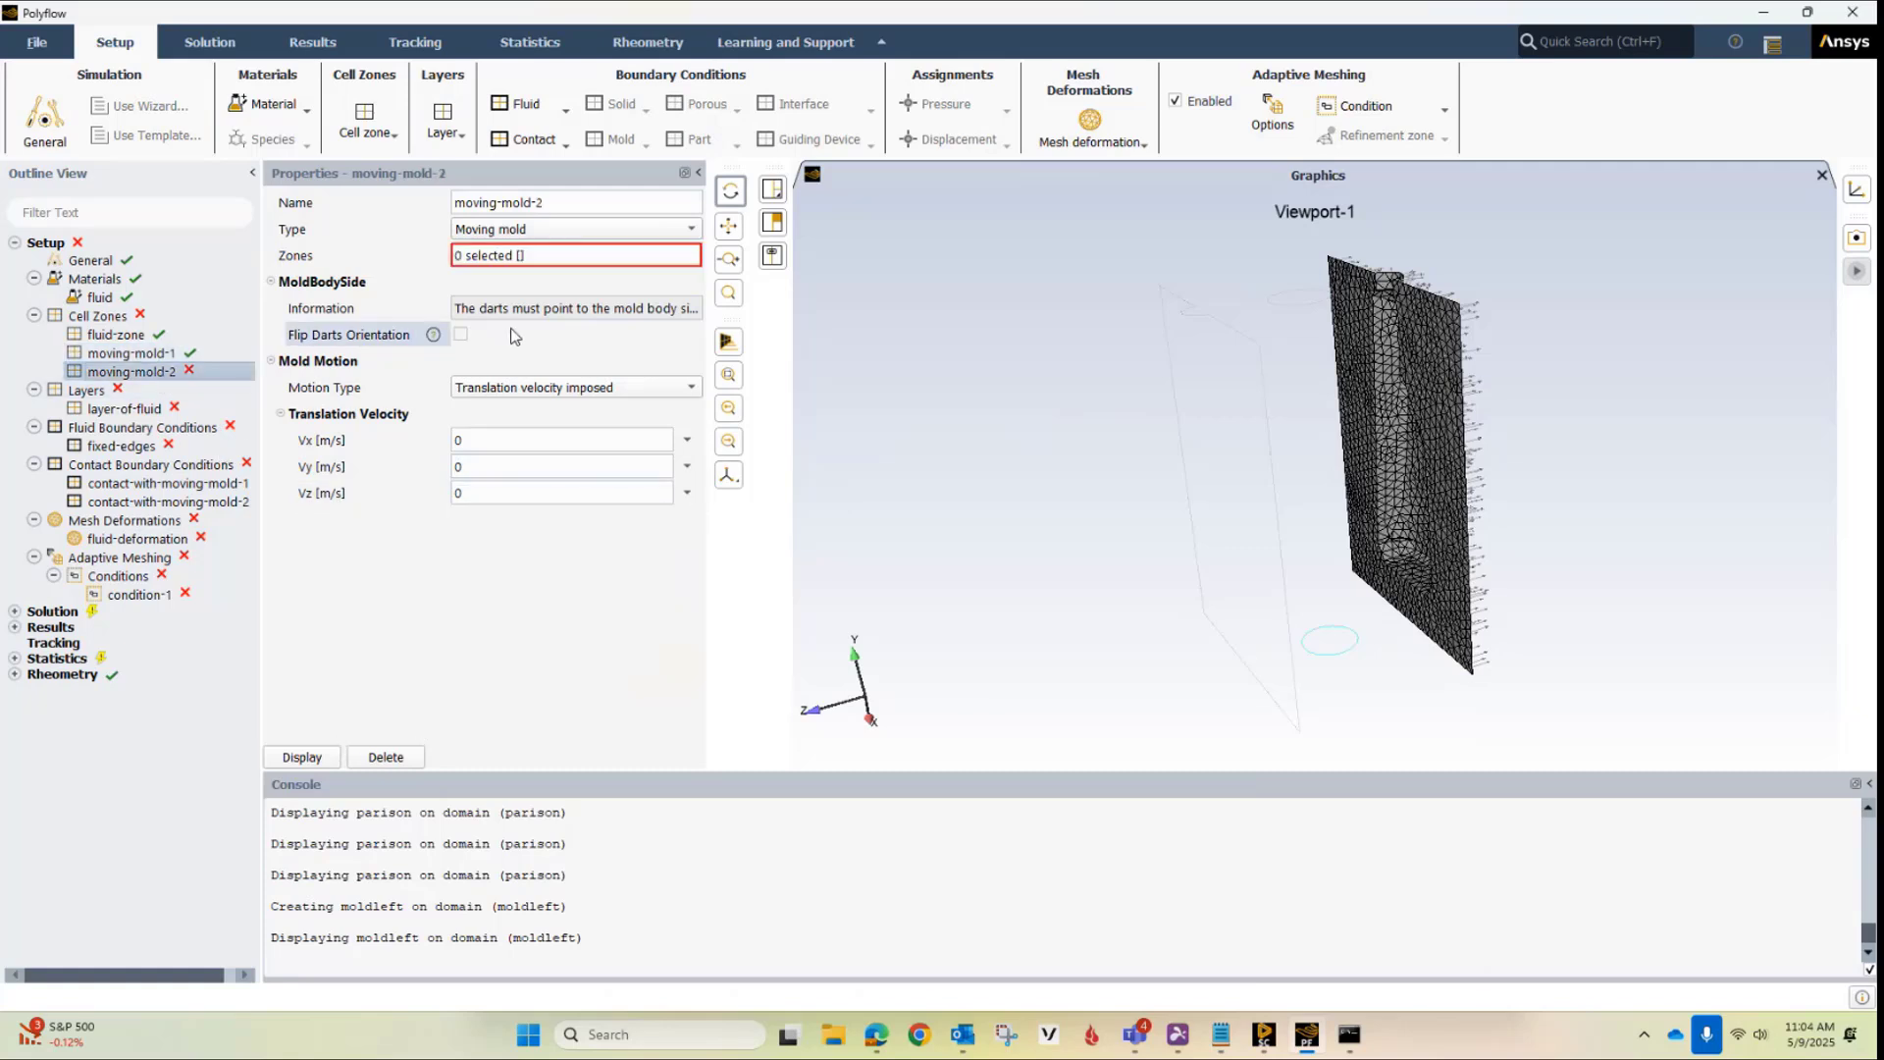
click(520, 255)
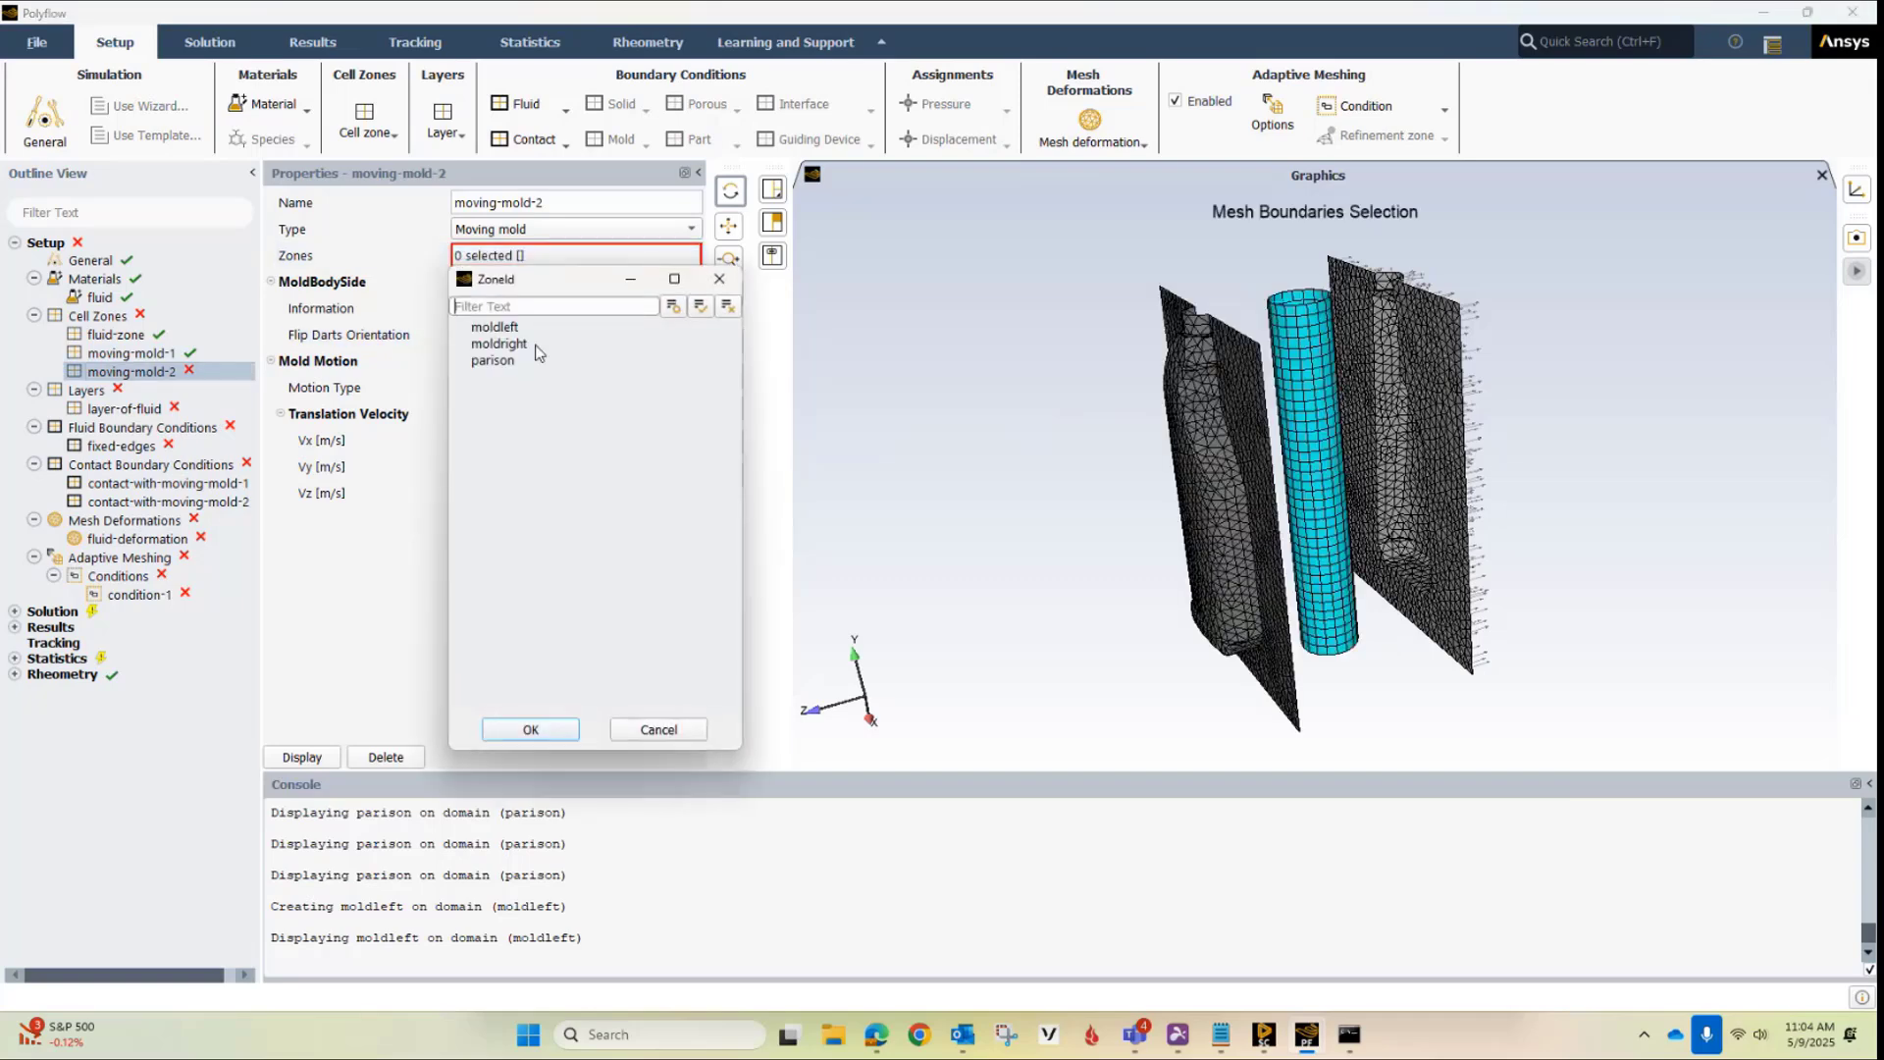
click(517, 344)
click(535, 729)
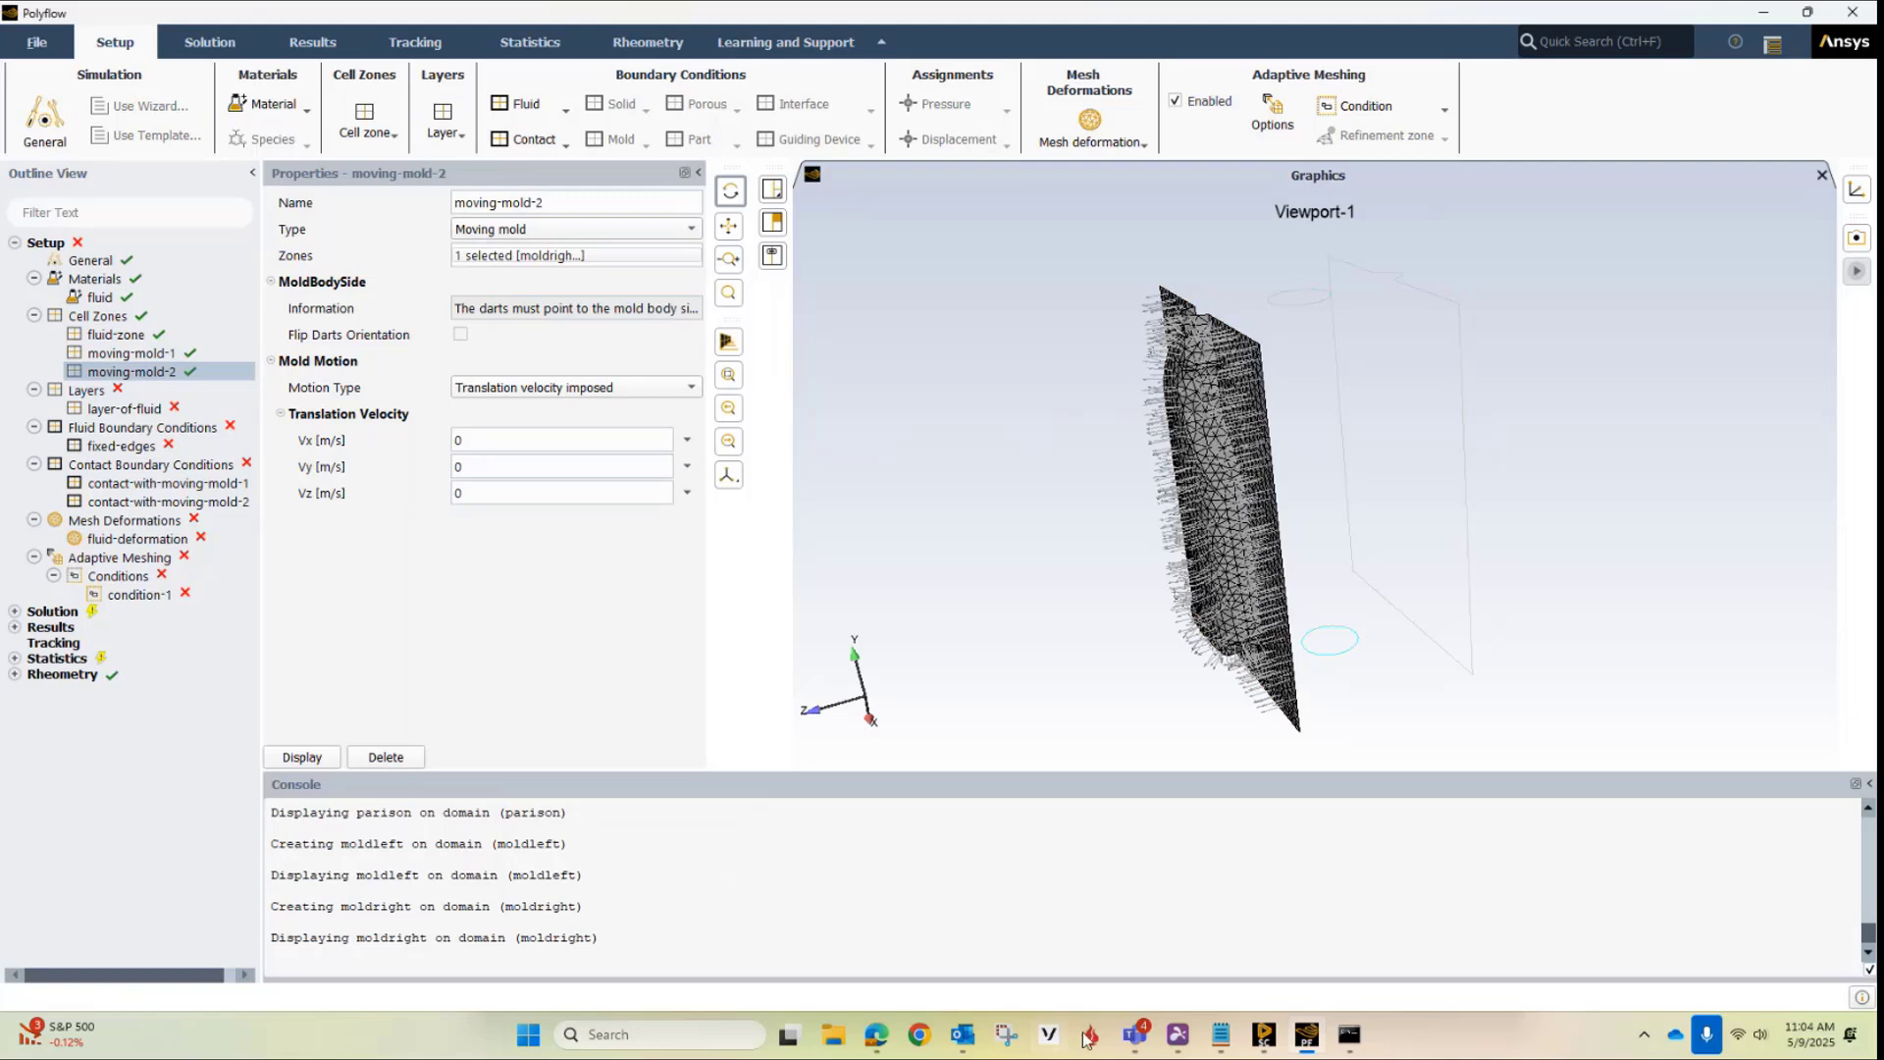
Copy the mold right Velocity z expression from ibm_expressions.txt in Notepad, set it as moving-mold-2's Vz translation velocity, and display the mold
click(1221, 1034)
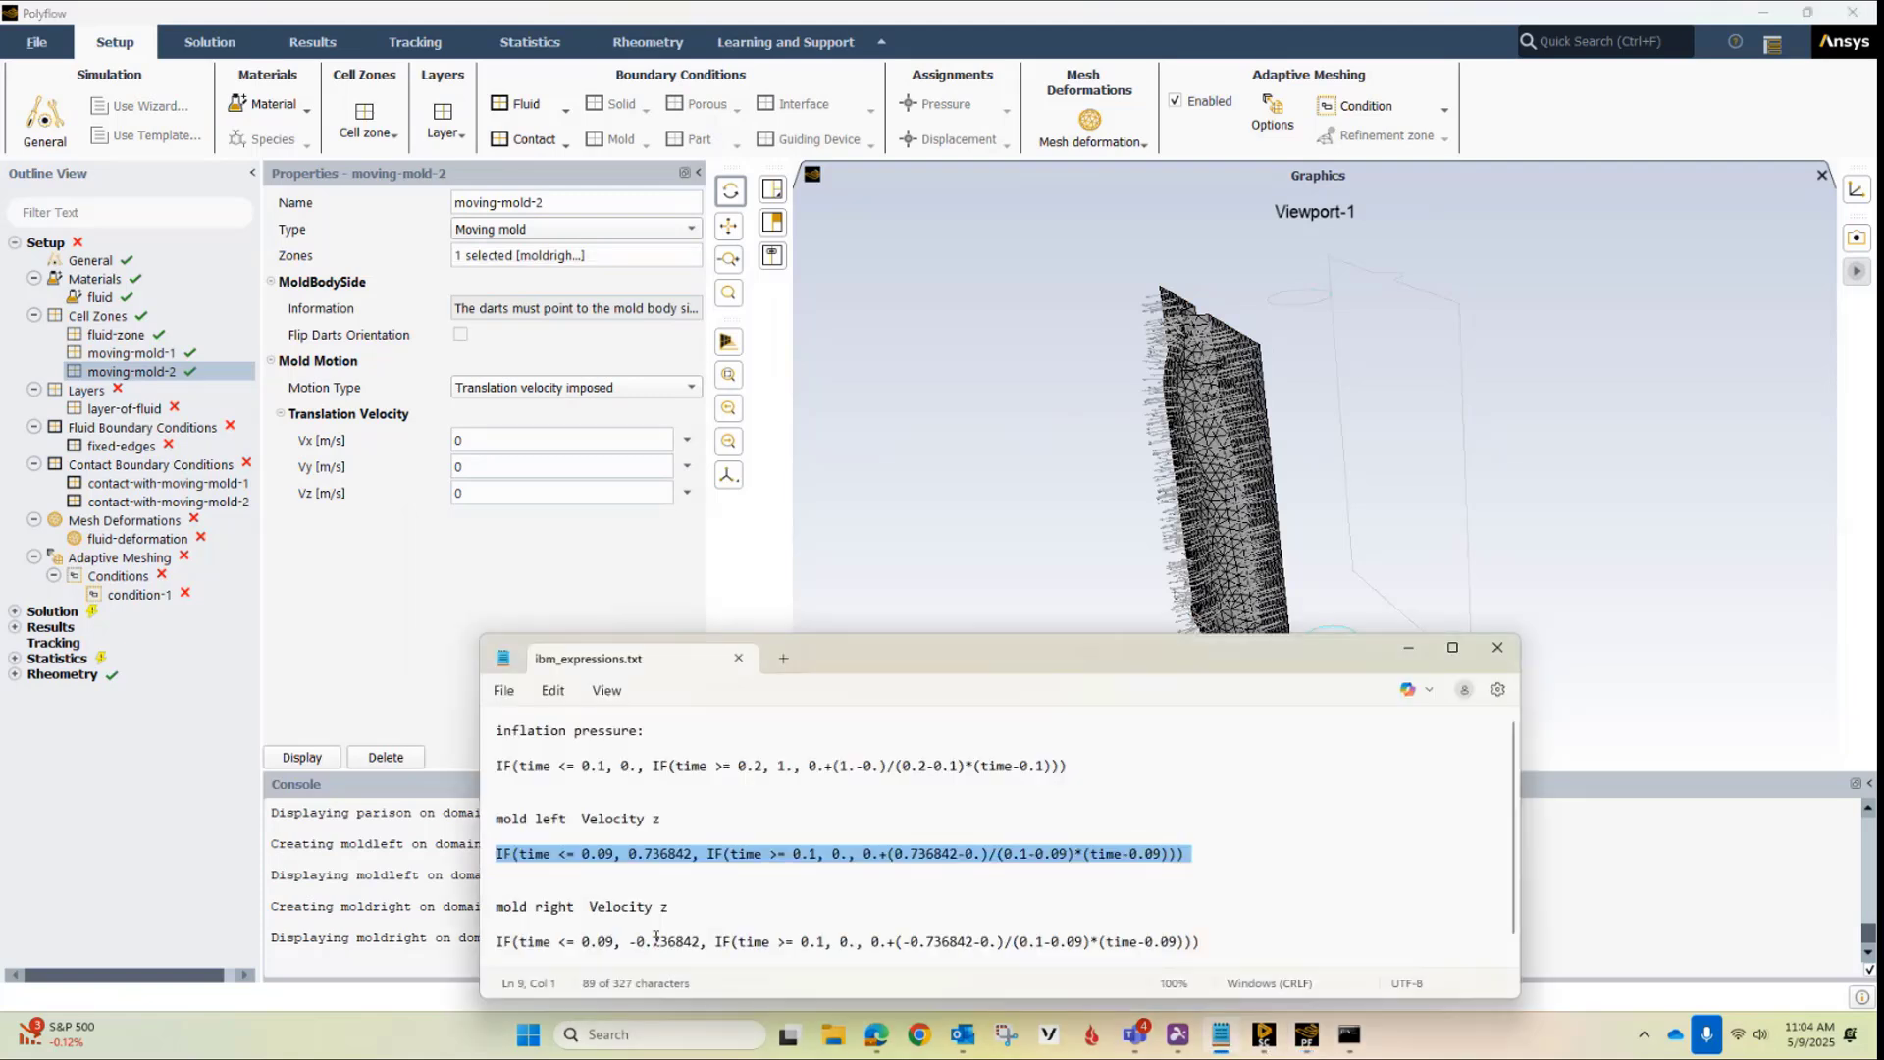
click(500, 942)
triple_click(501, 942)
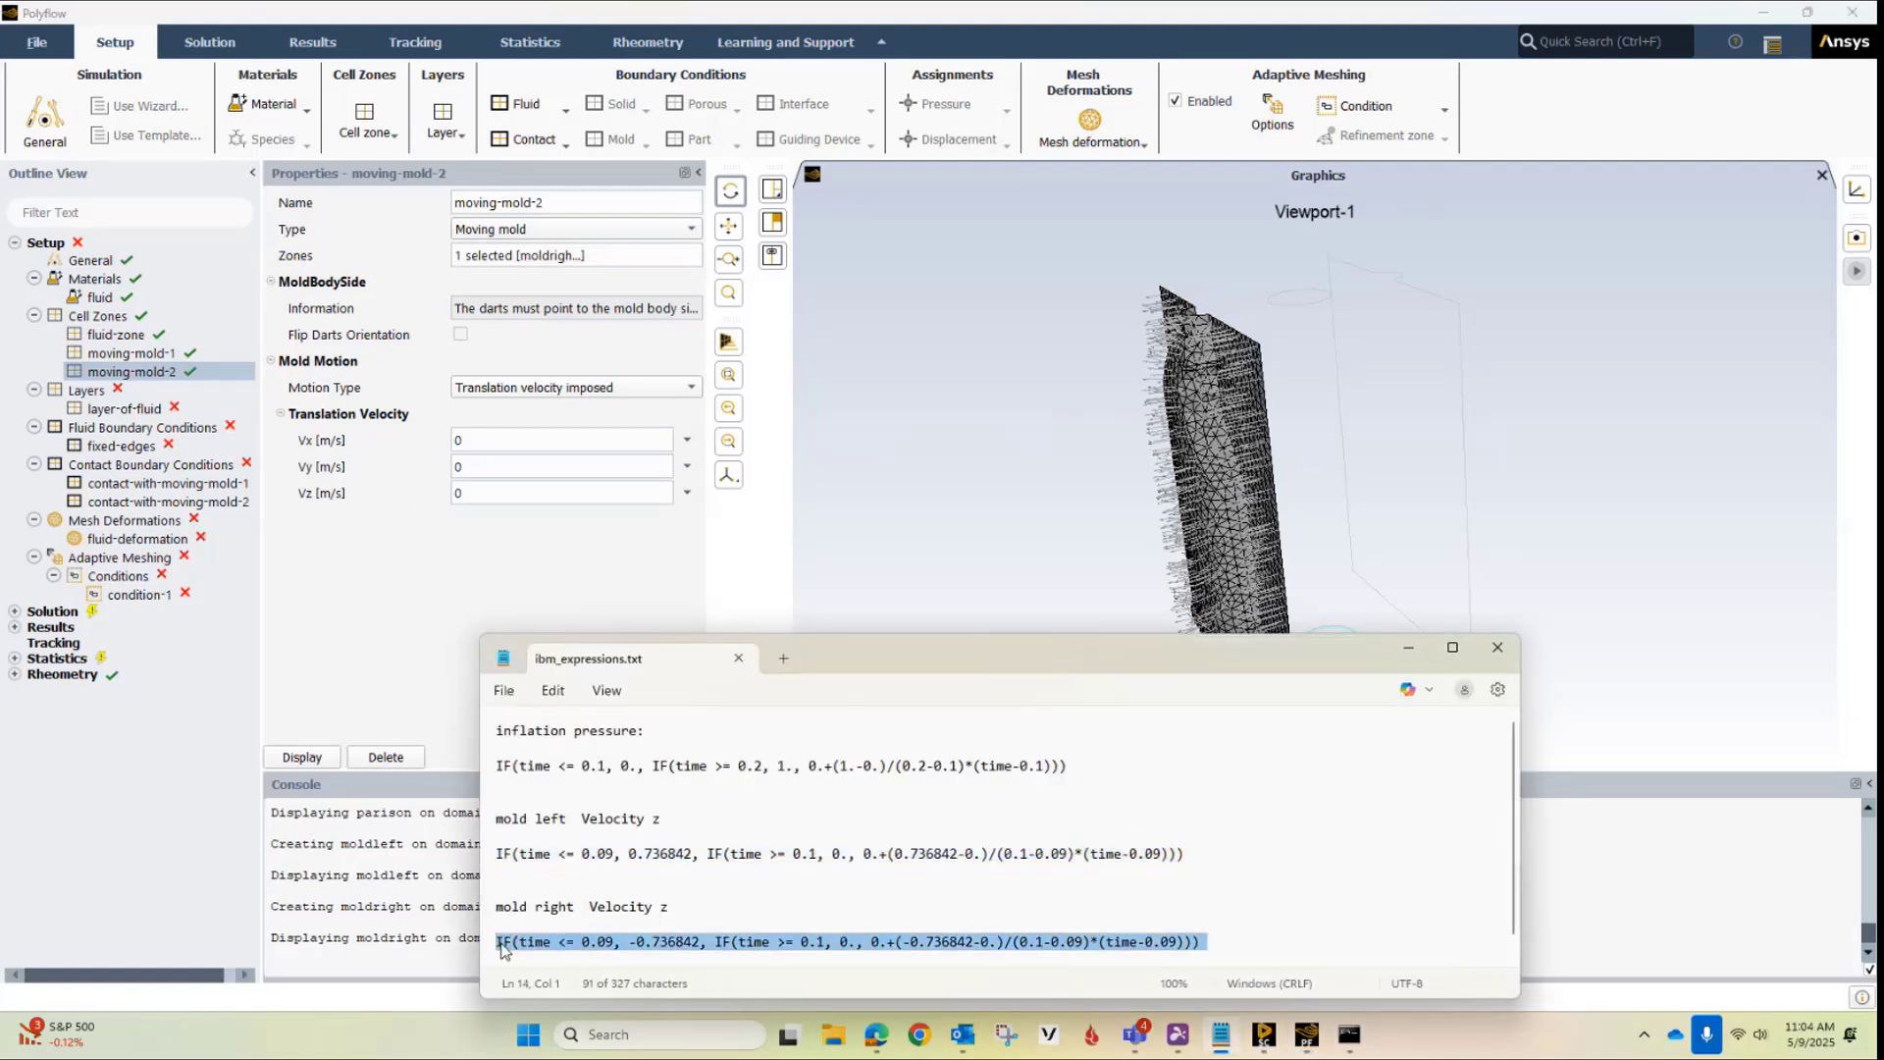
click(526, 494)
click(689, 500)
click(700, 538)
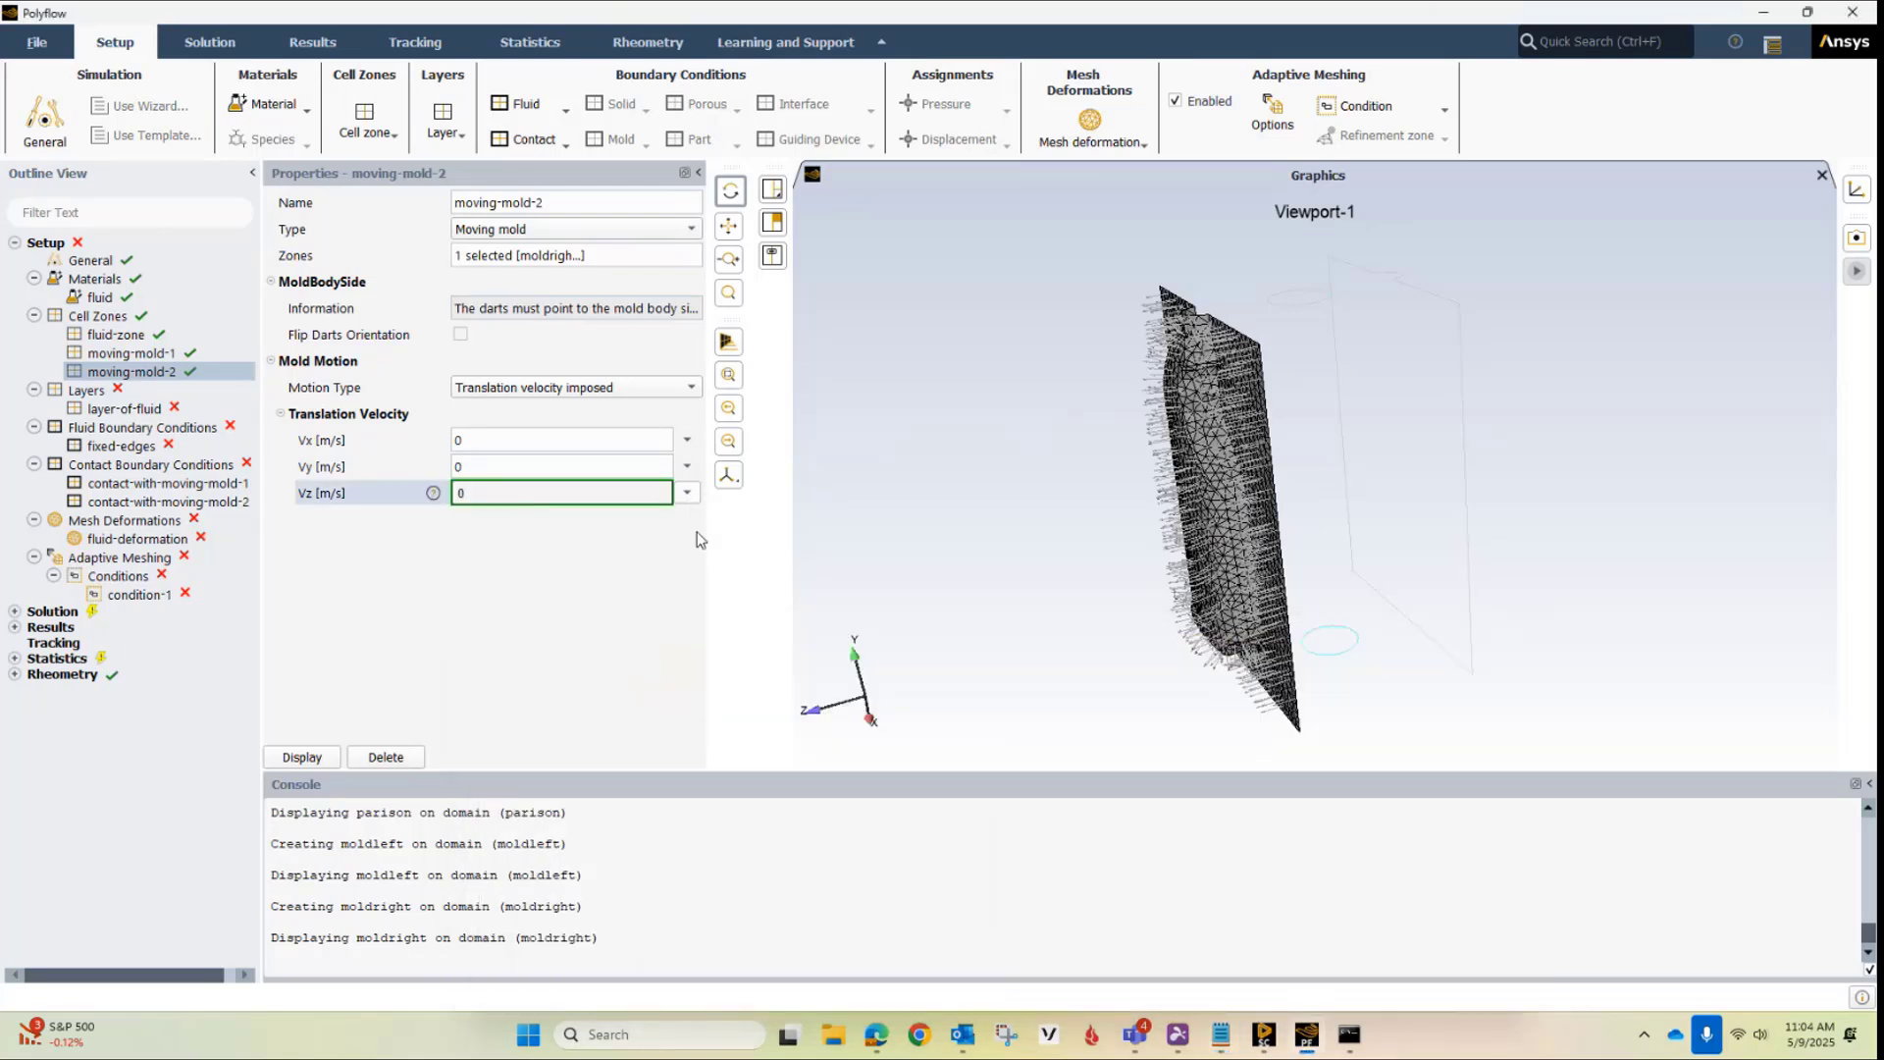
key(ctrl+v)
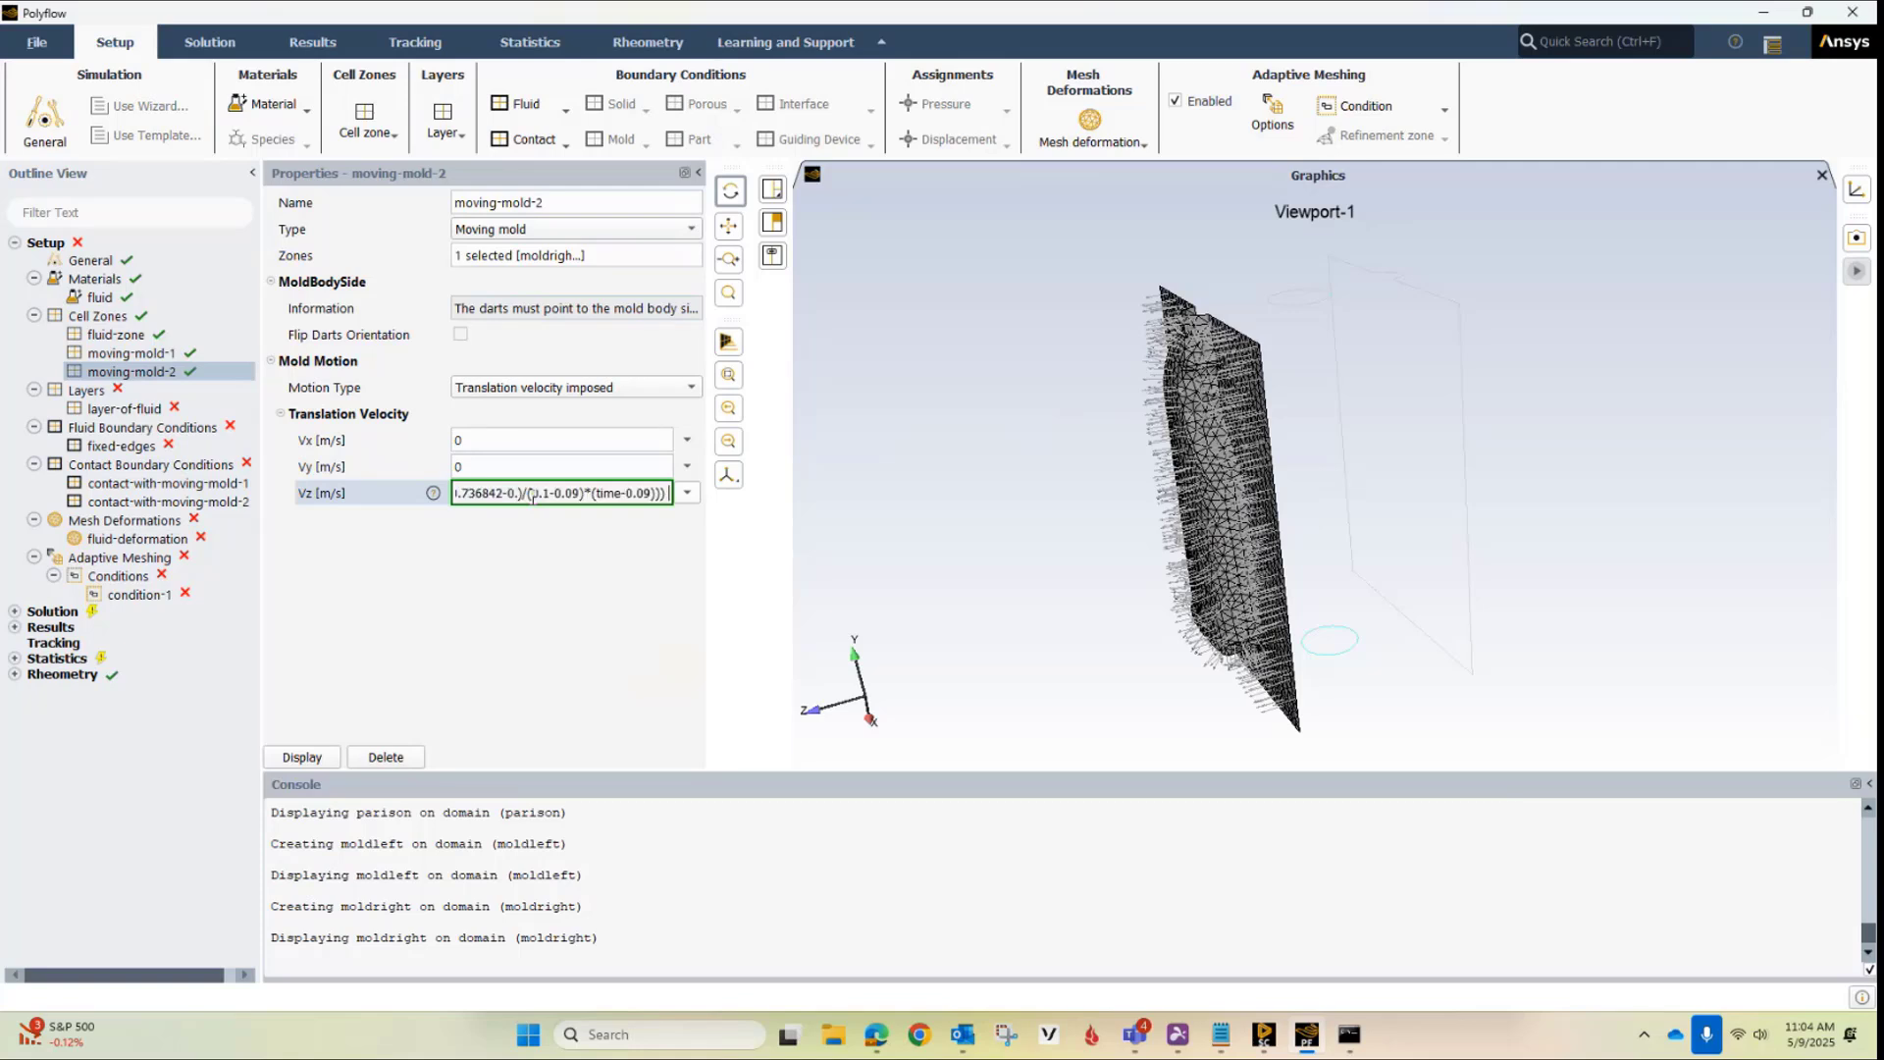
key(Return)
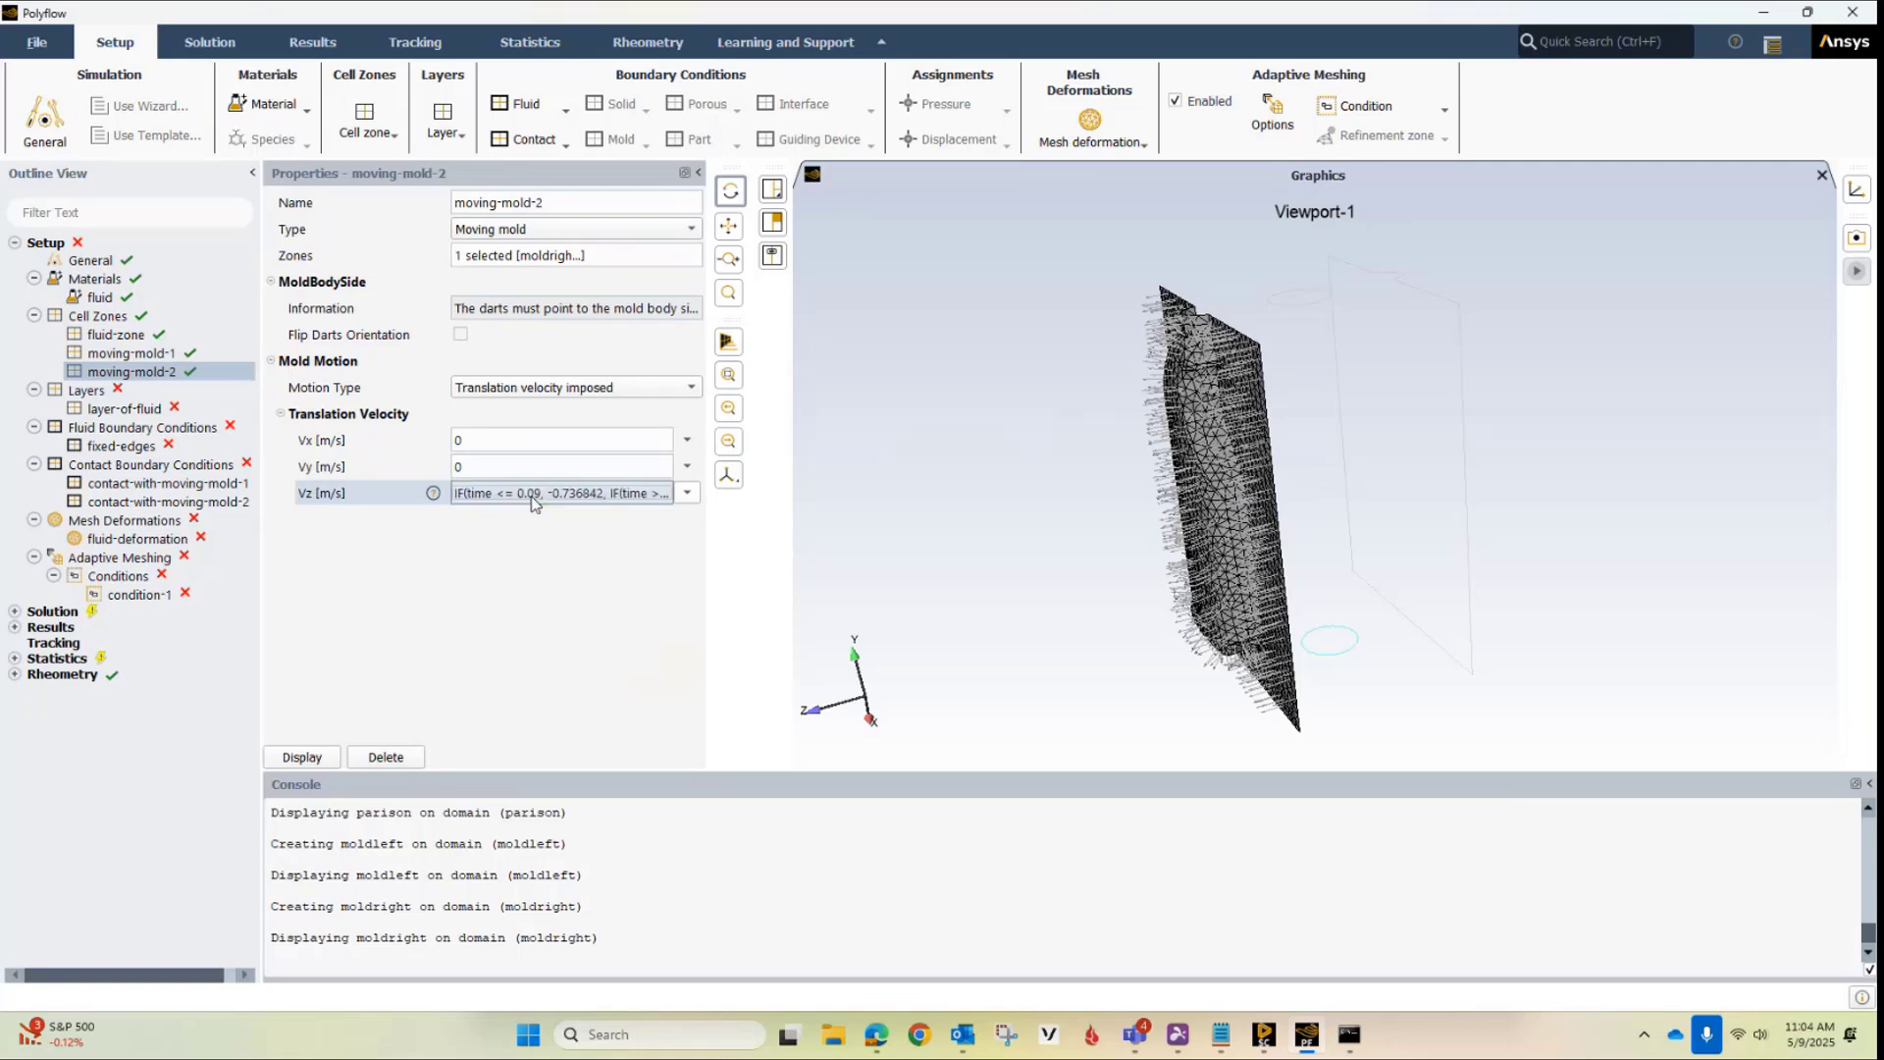
click(315, 758)
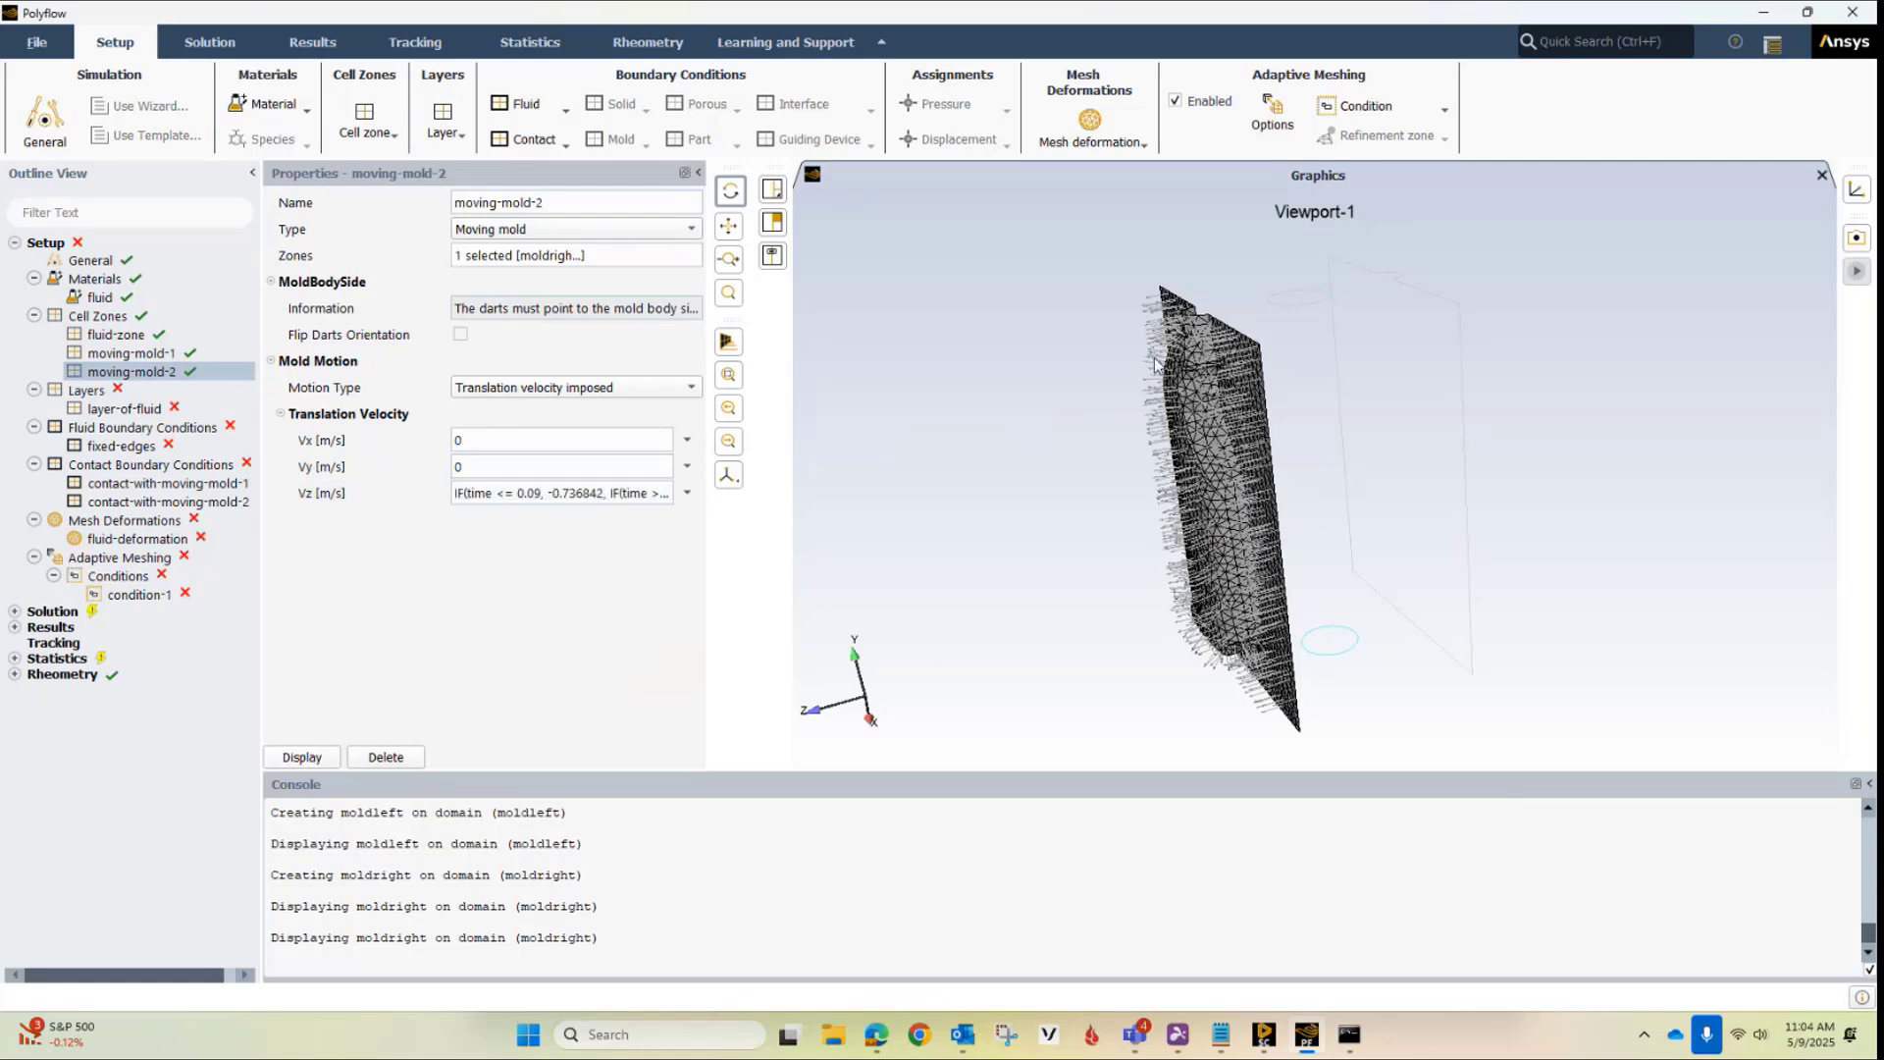
scroll(1237, 348, up, 3)
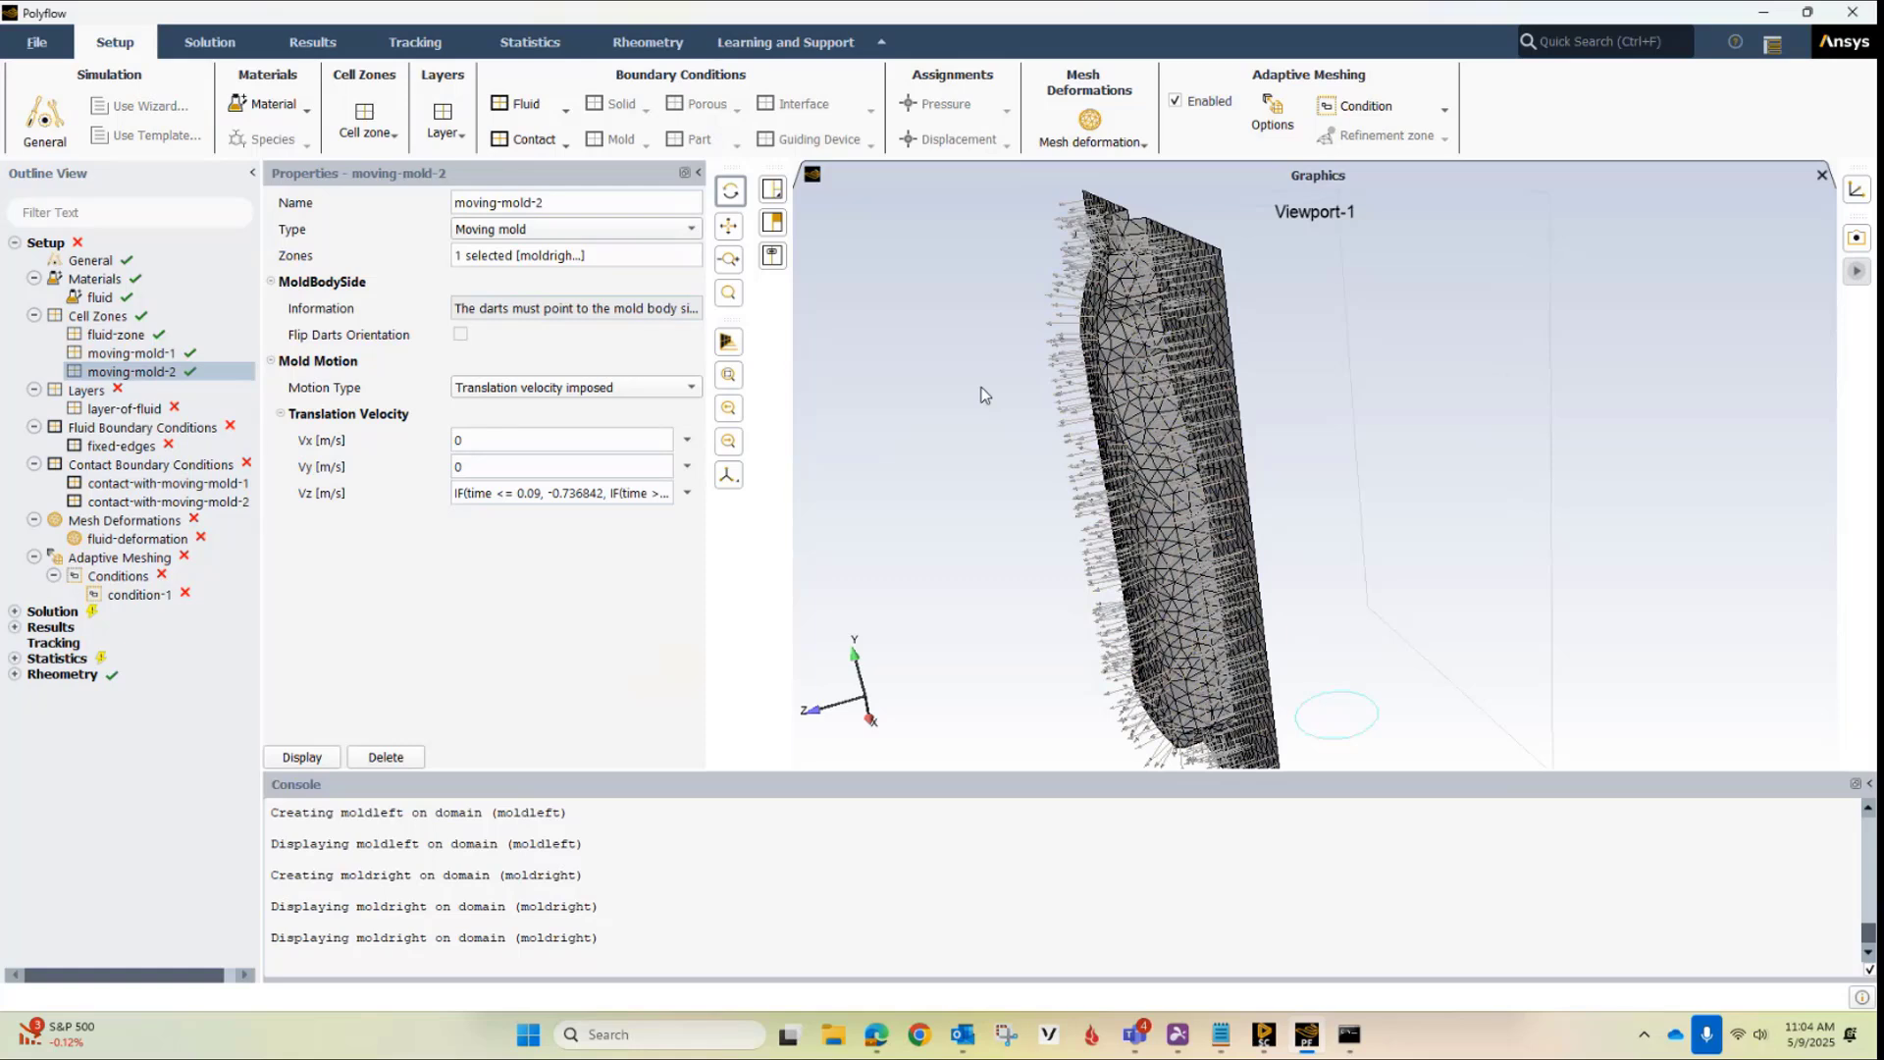
scroll(984, 412, down, 2)
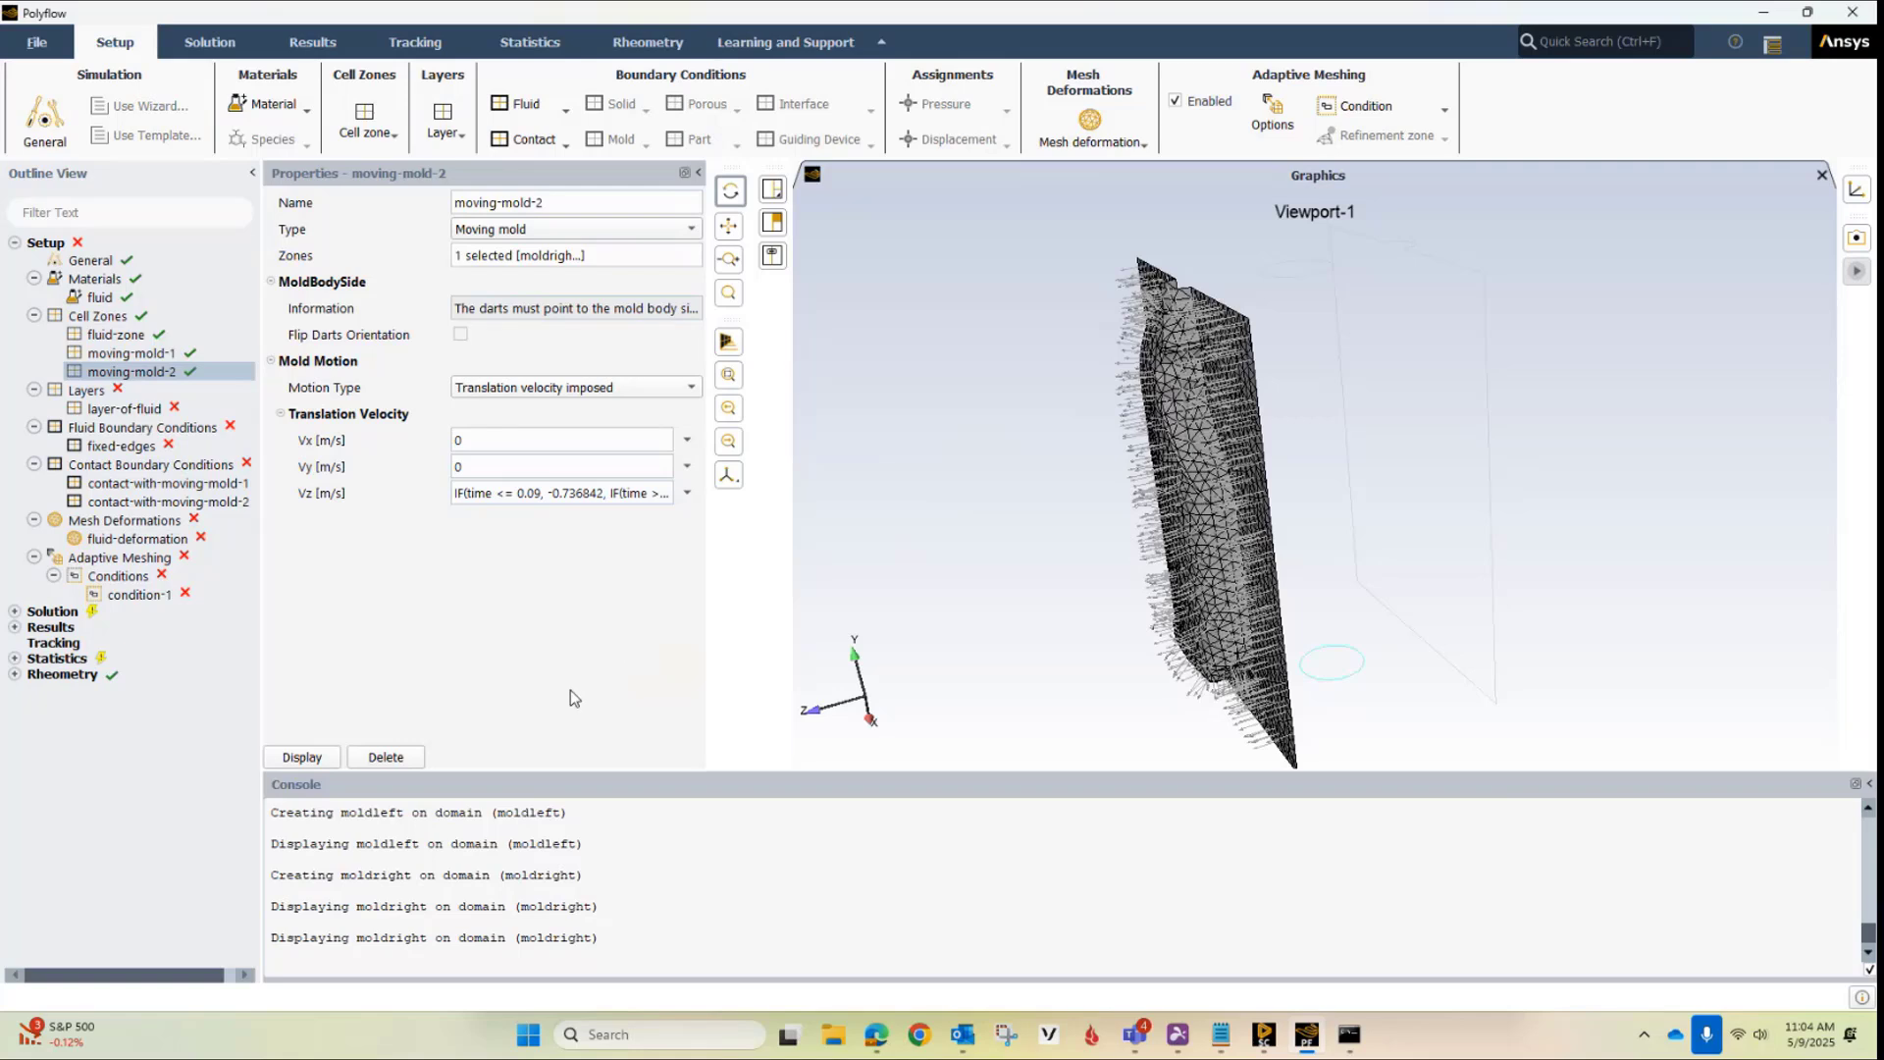
Assign the parison mesh zone to the layer-of-fluid layer
click(102, 409)
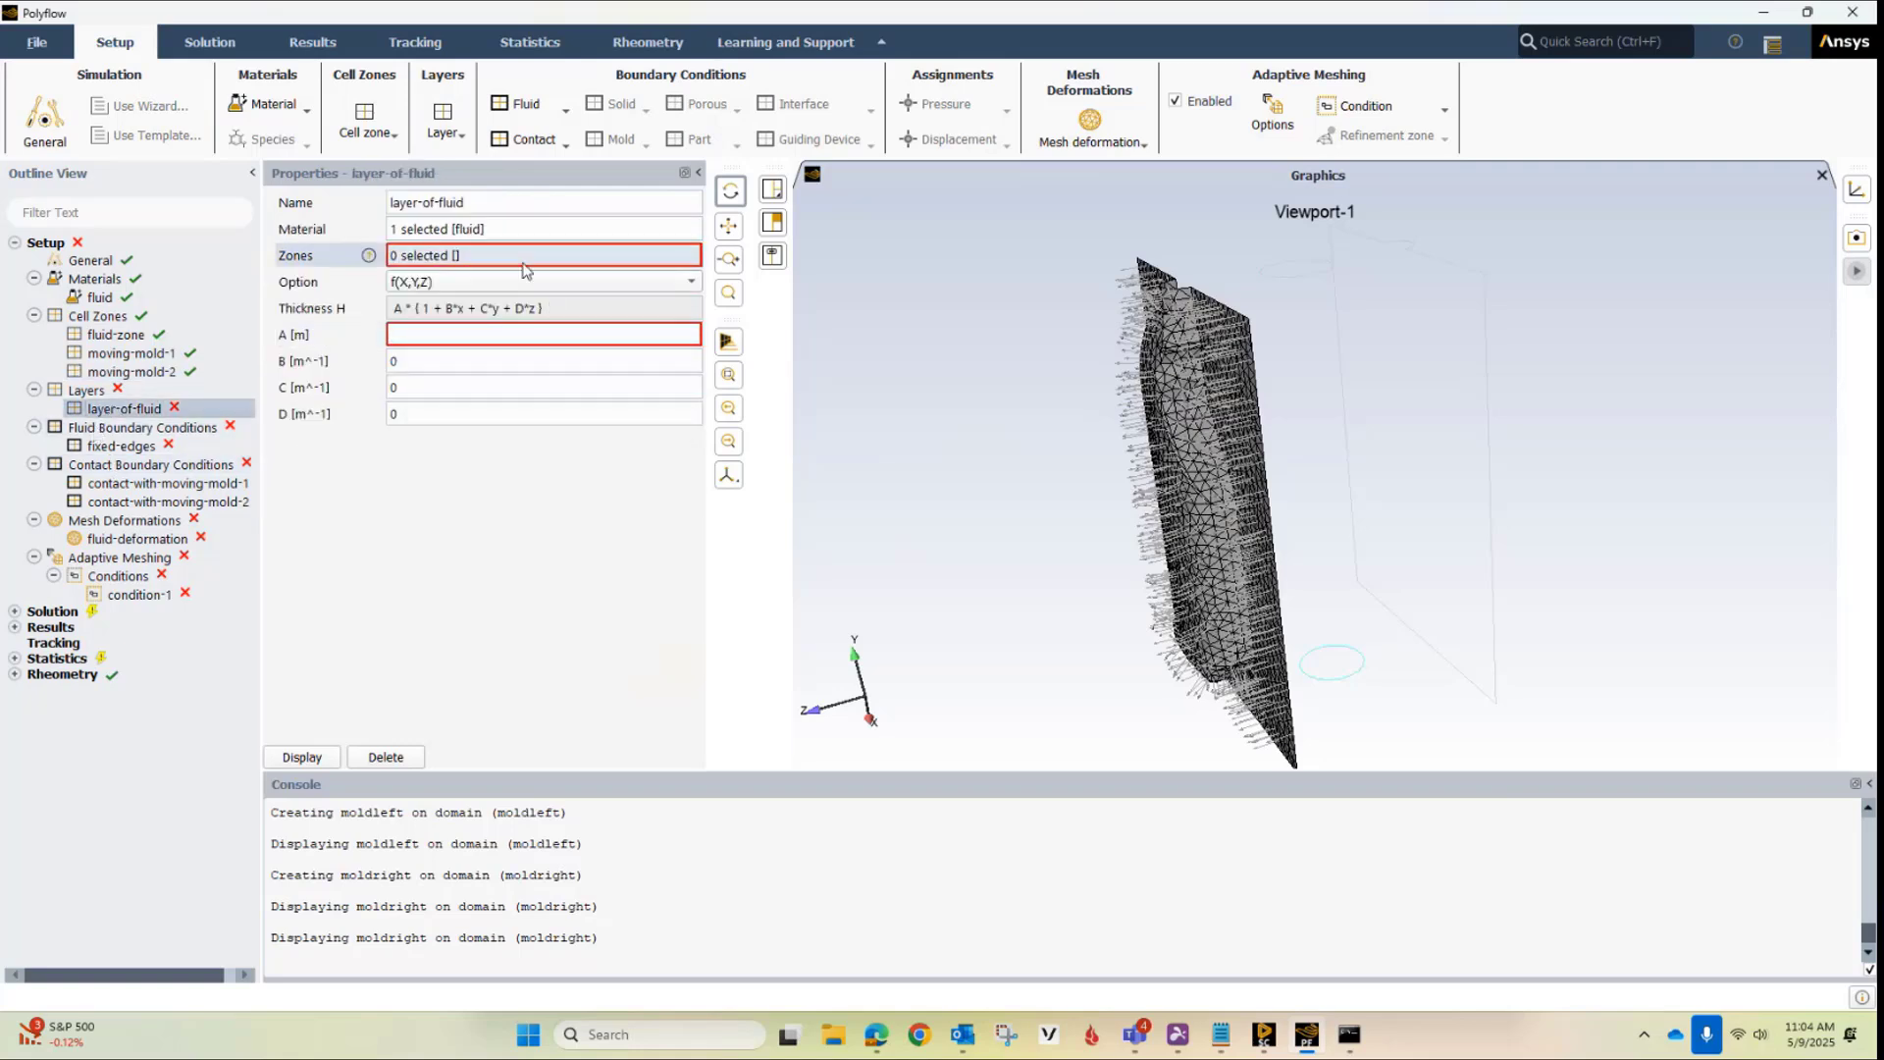
click(487, 256)
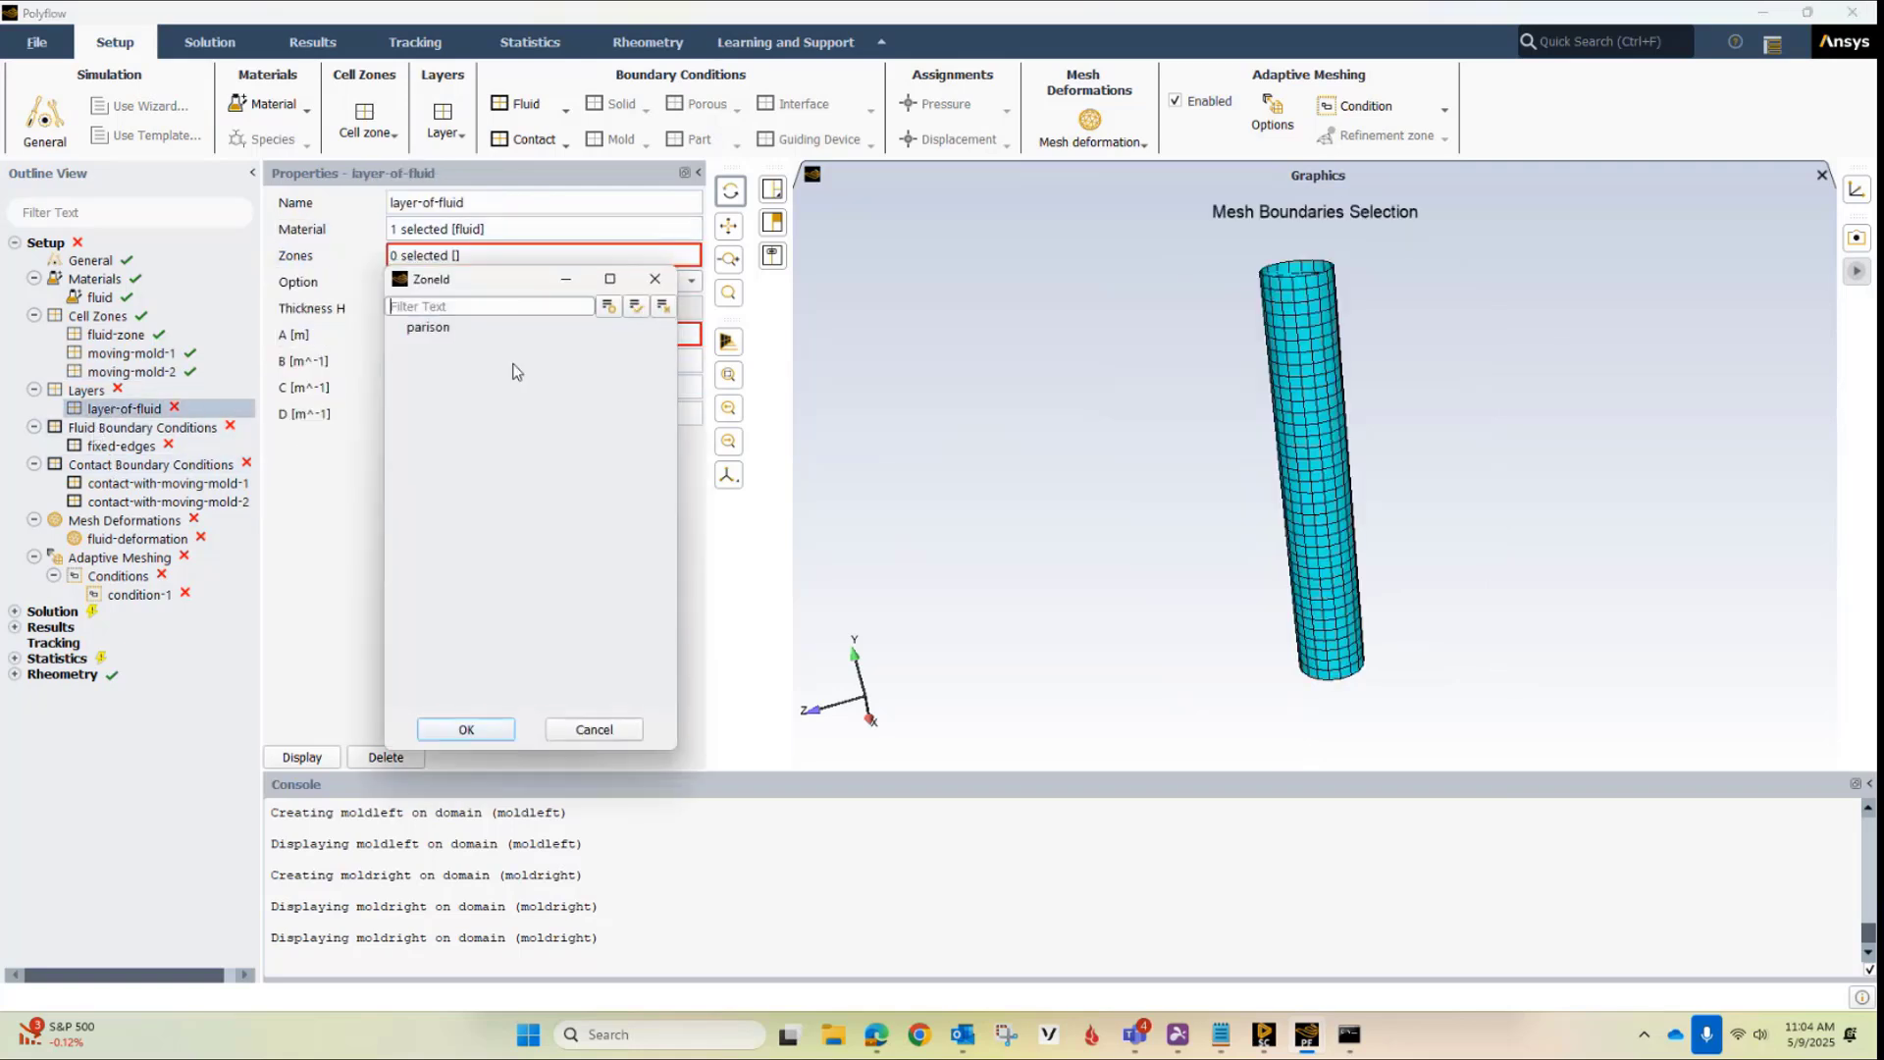
click(438, 334)
click(466, 730)
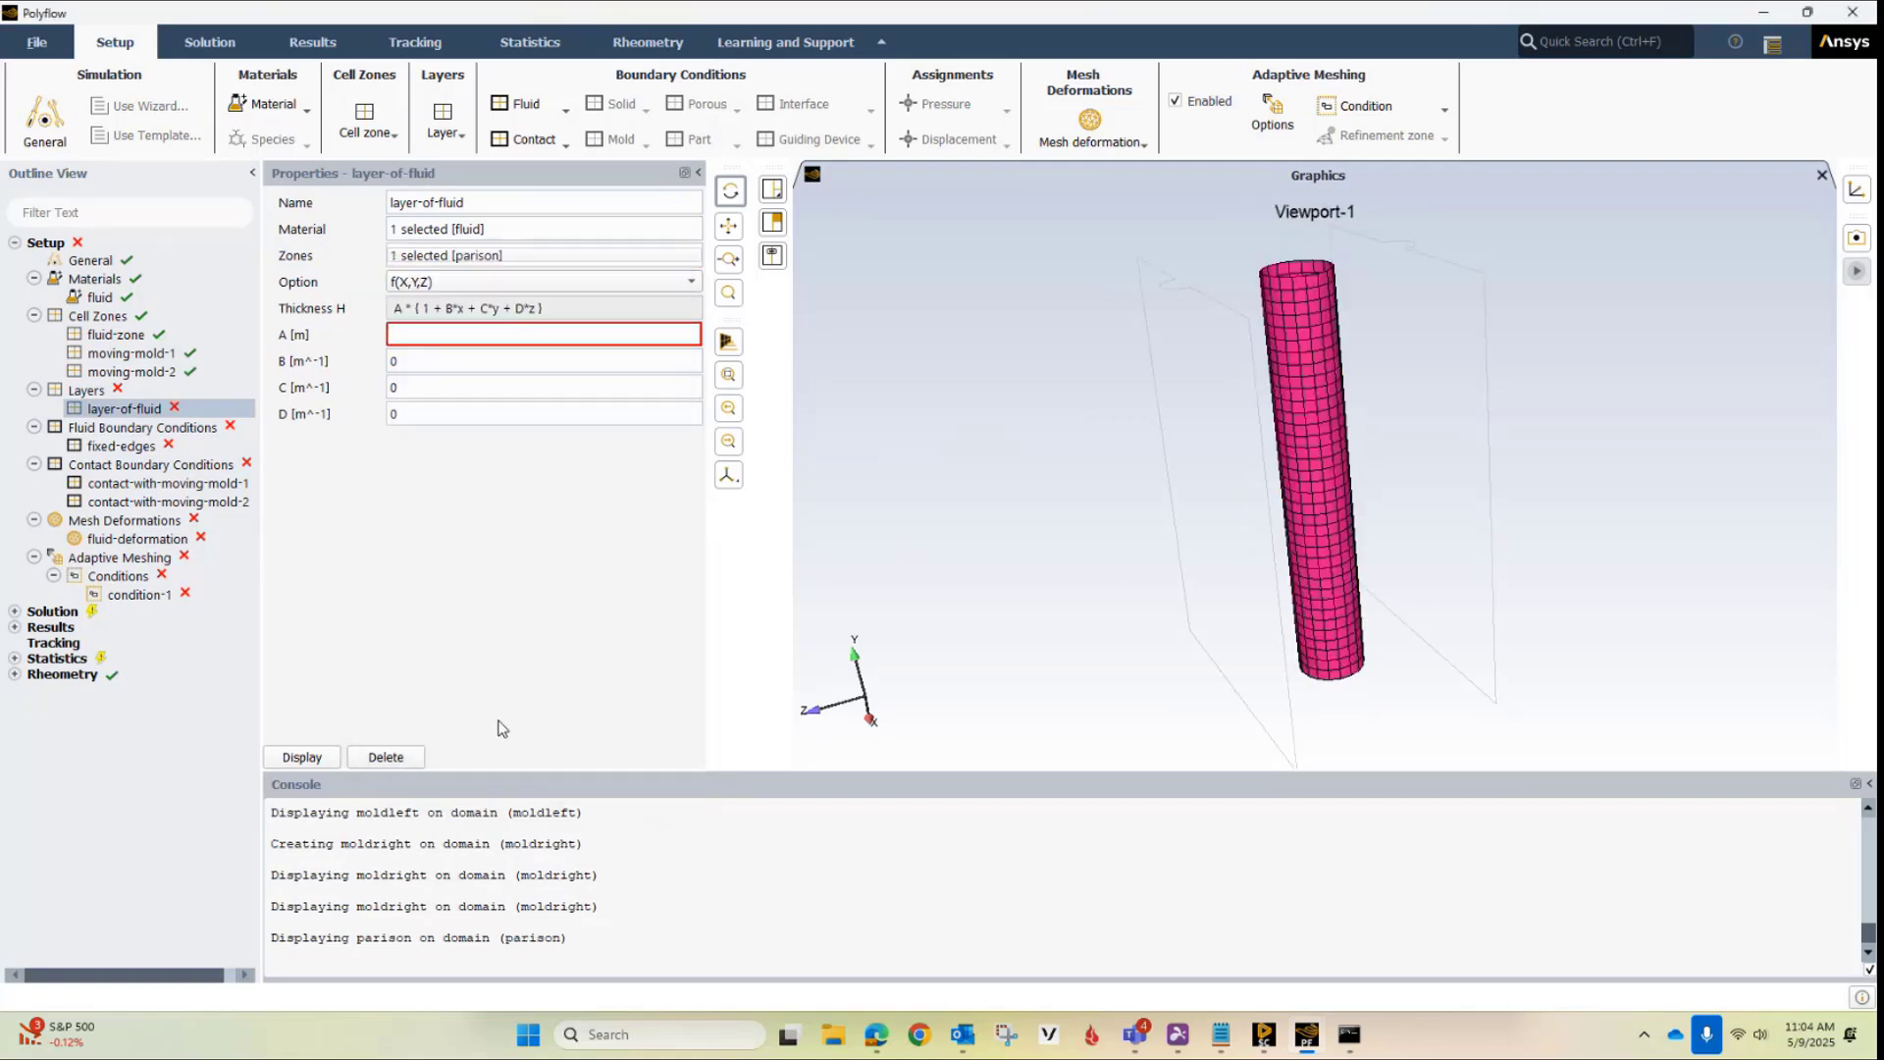
Set thickness coefficient A of layer-of-fluid to 0.03 m and display the layer
click(421, 333)
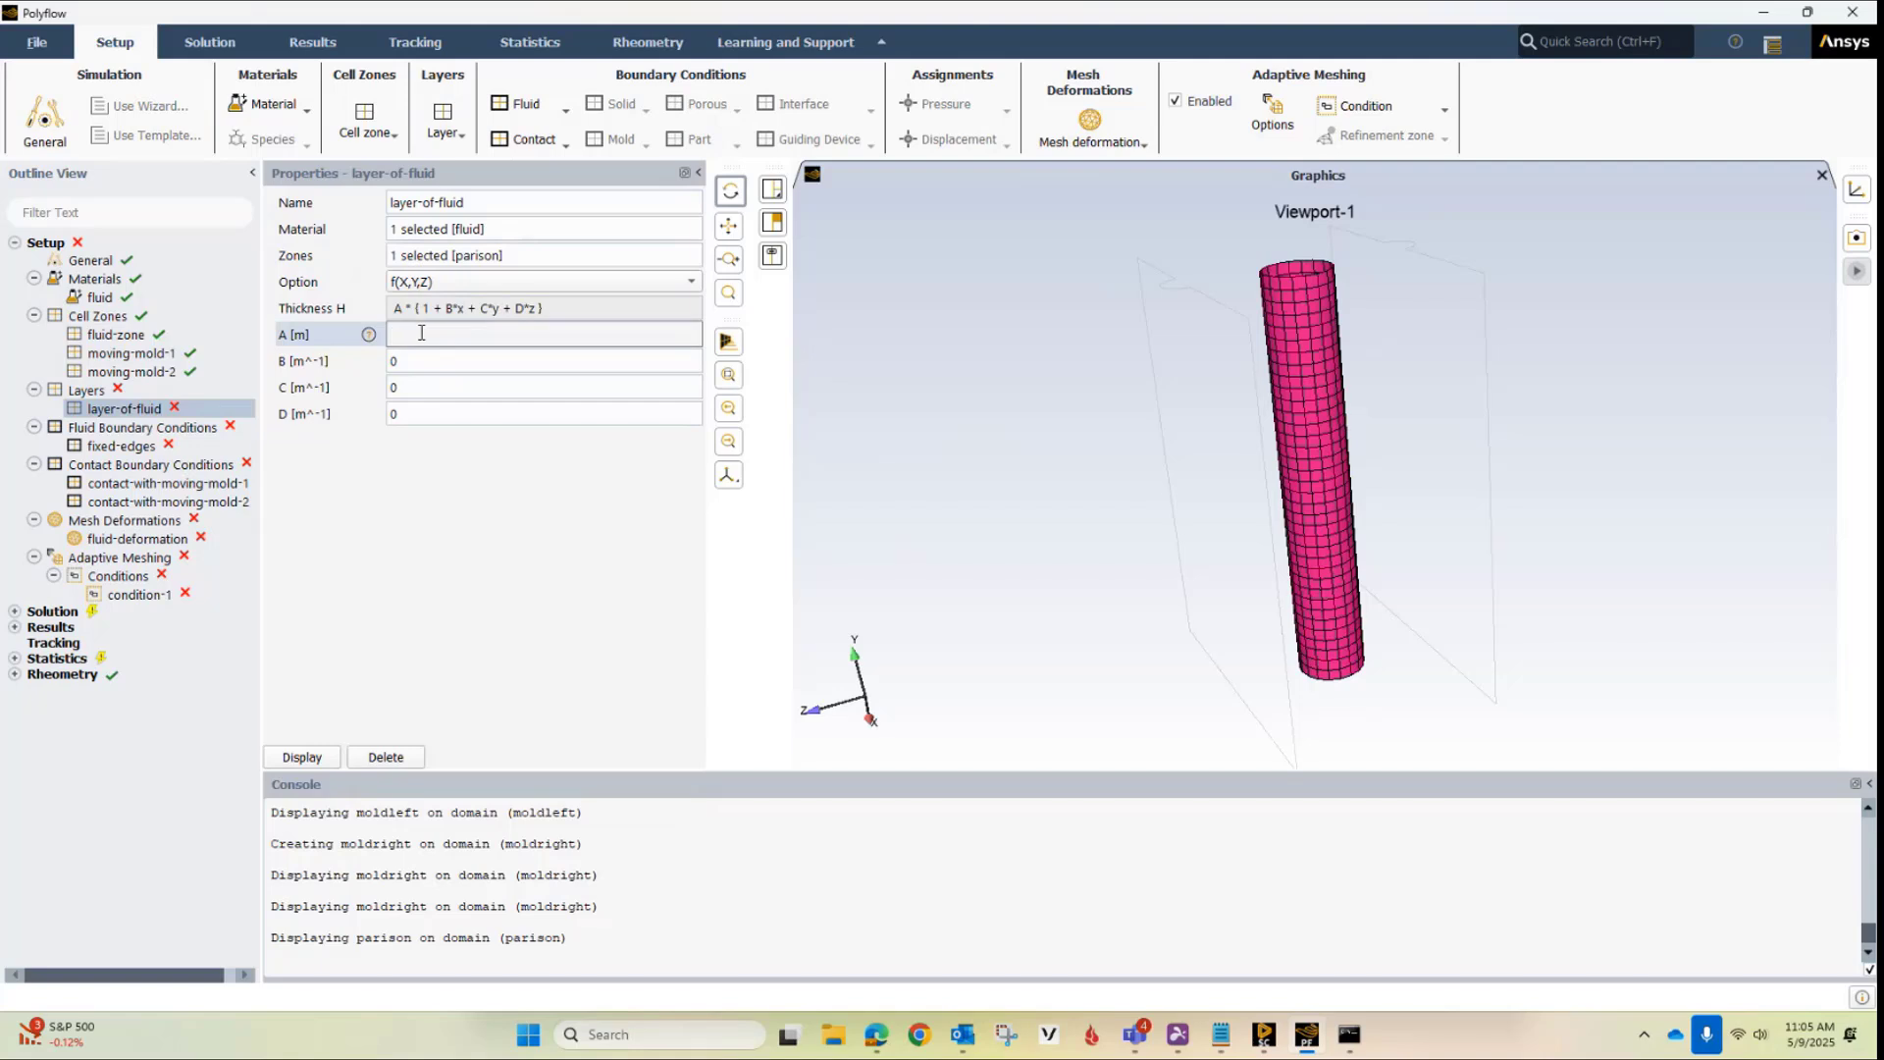
text(0.03)
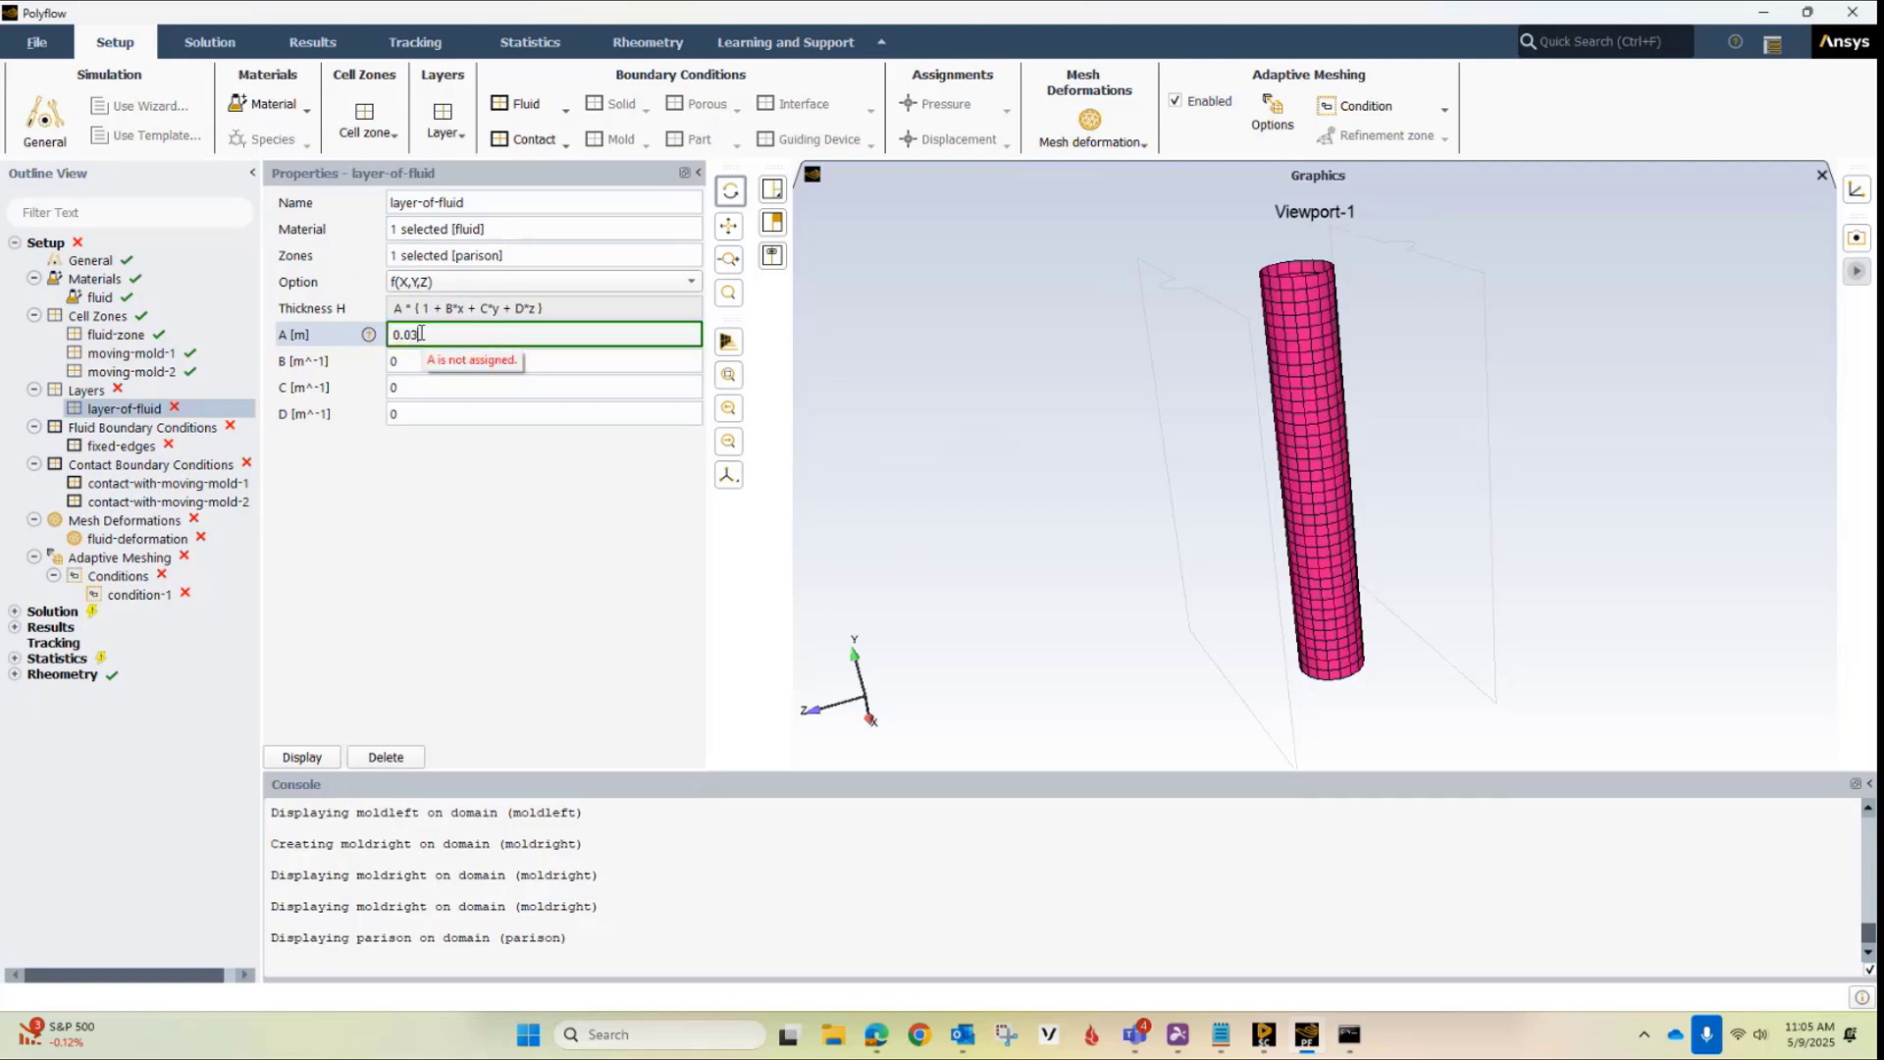
key(Return)
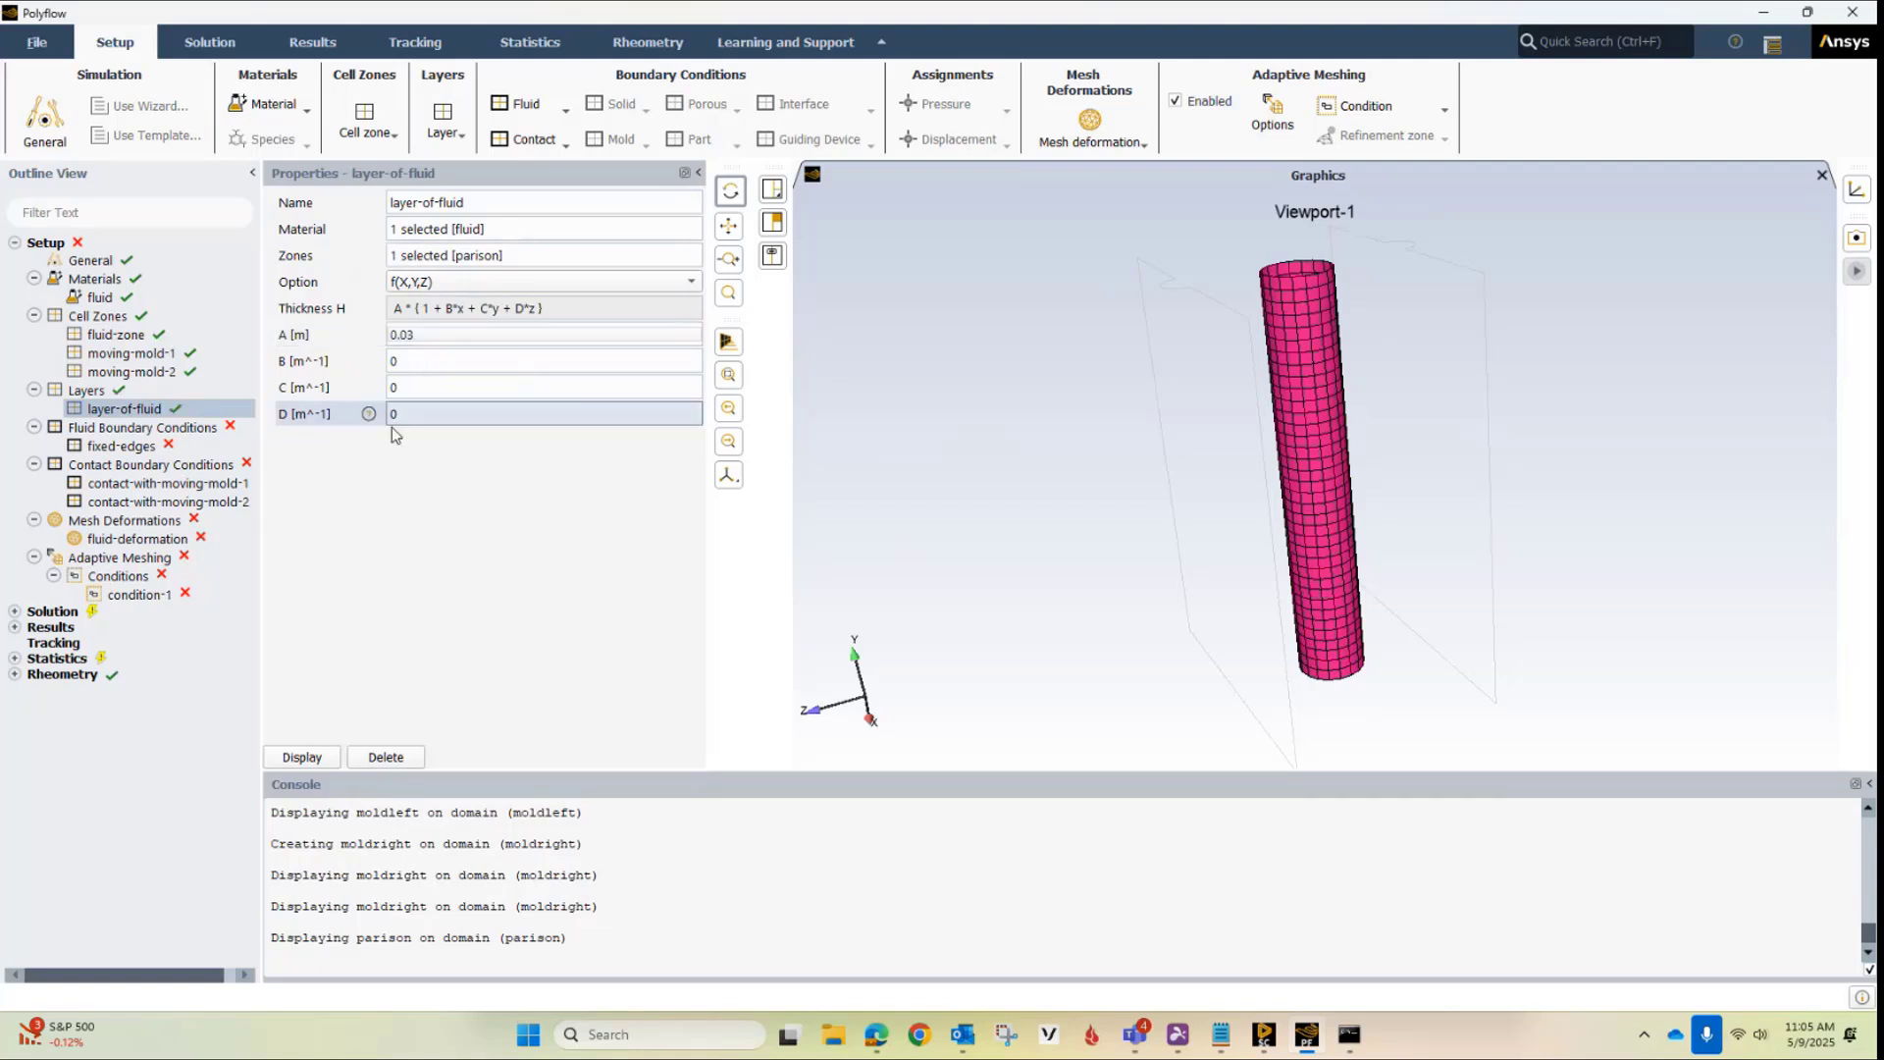
click(312, 754)
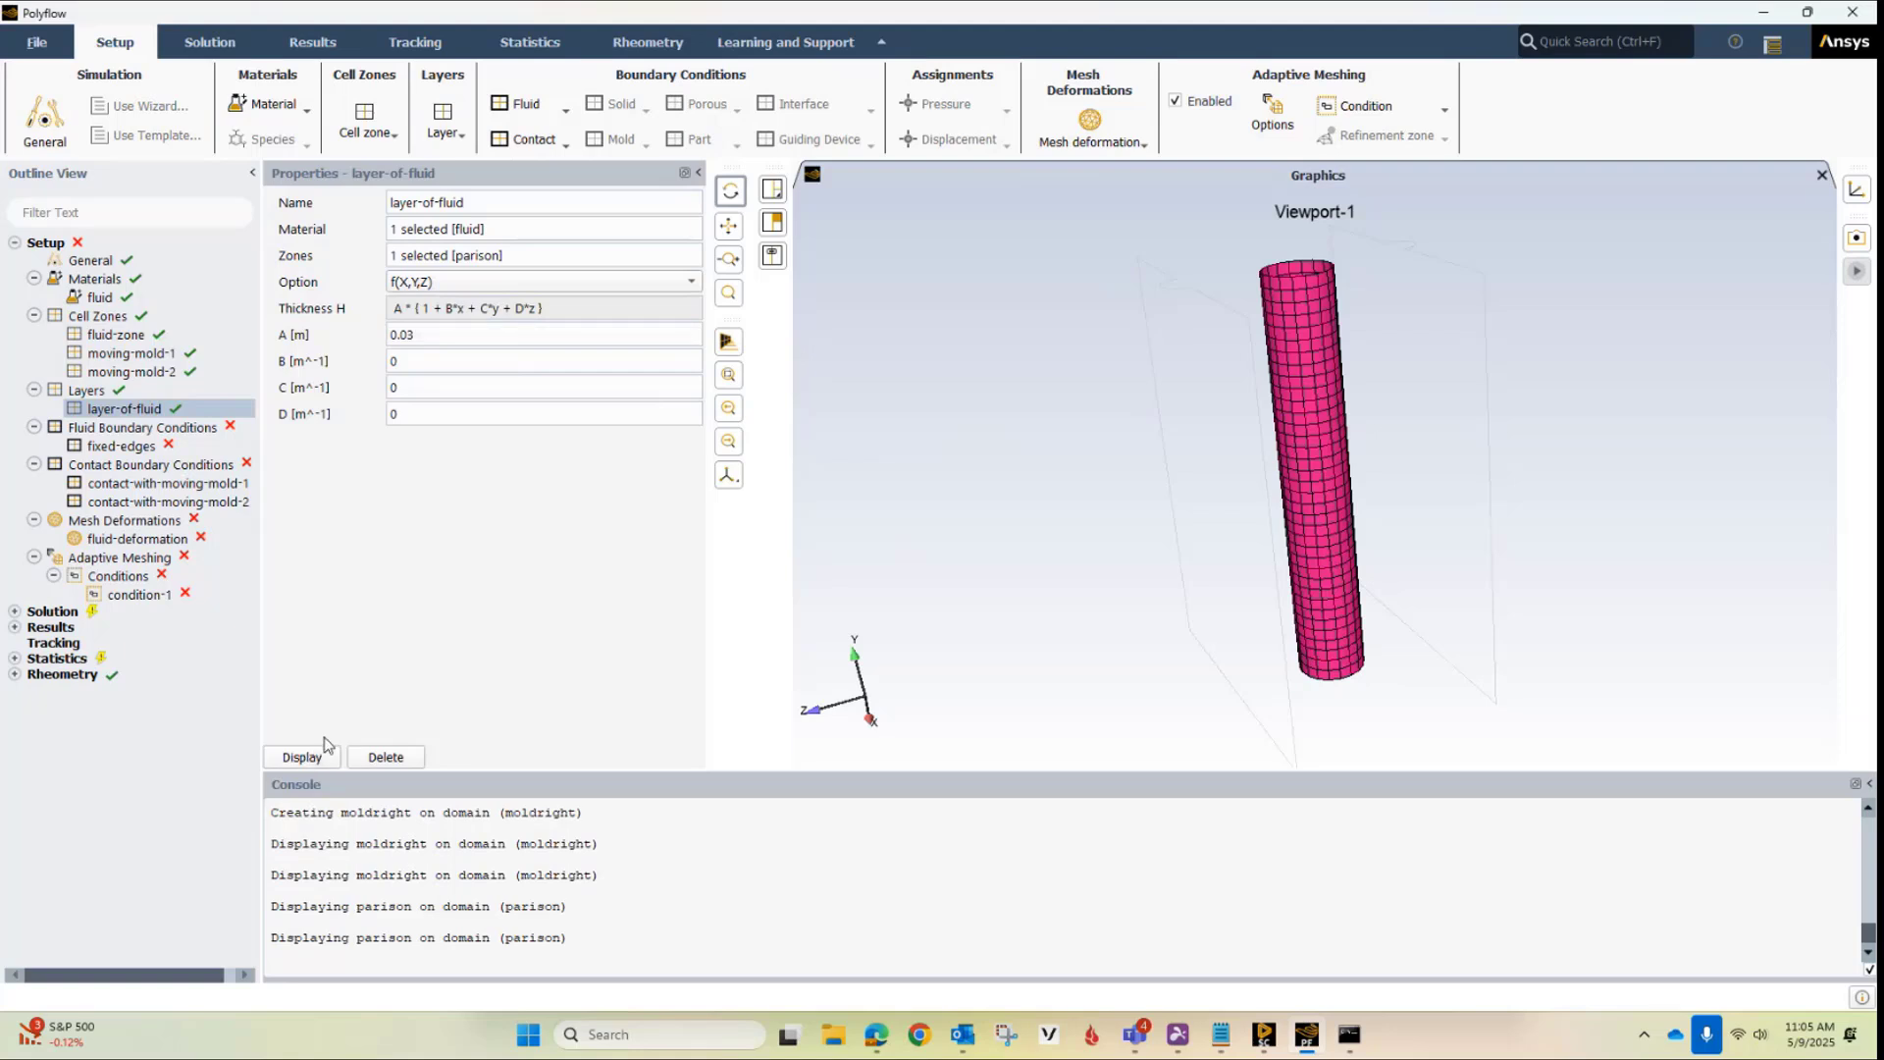
Assign the bottomedge and topedge boundary zones to the fixed-edges zero velocity condition
click(137, 447)
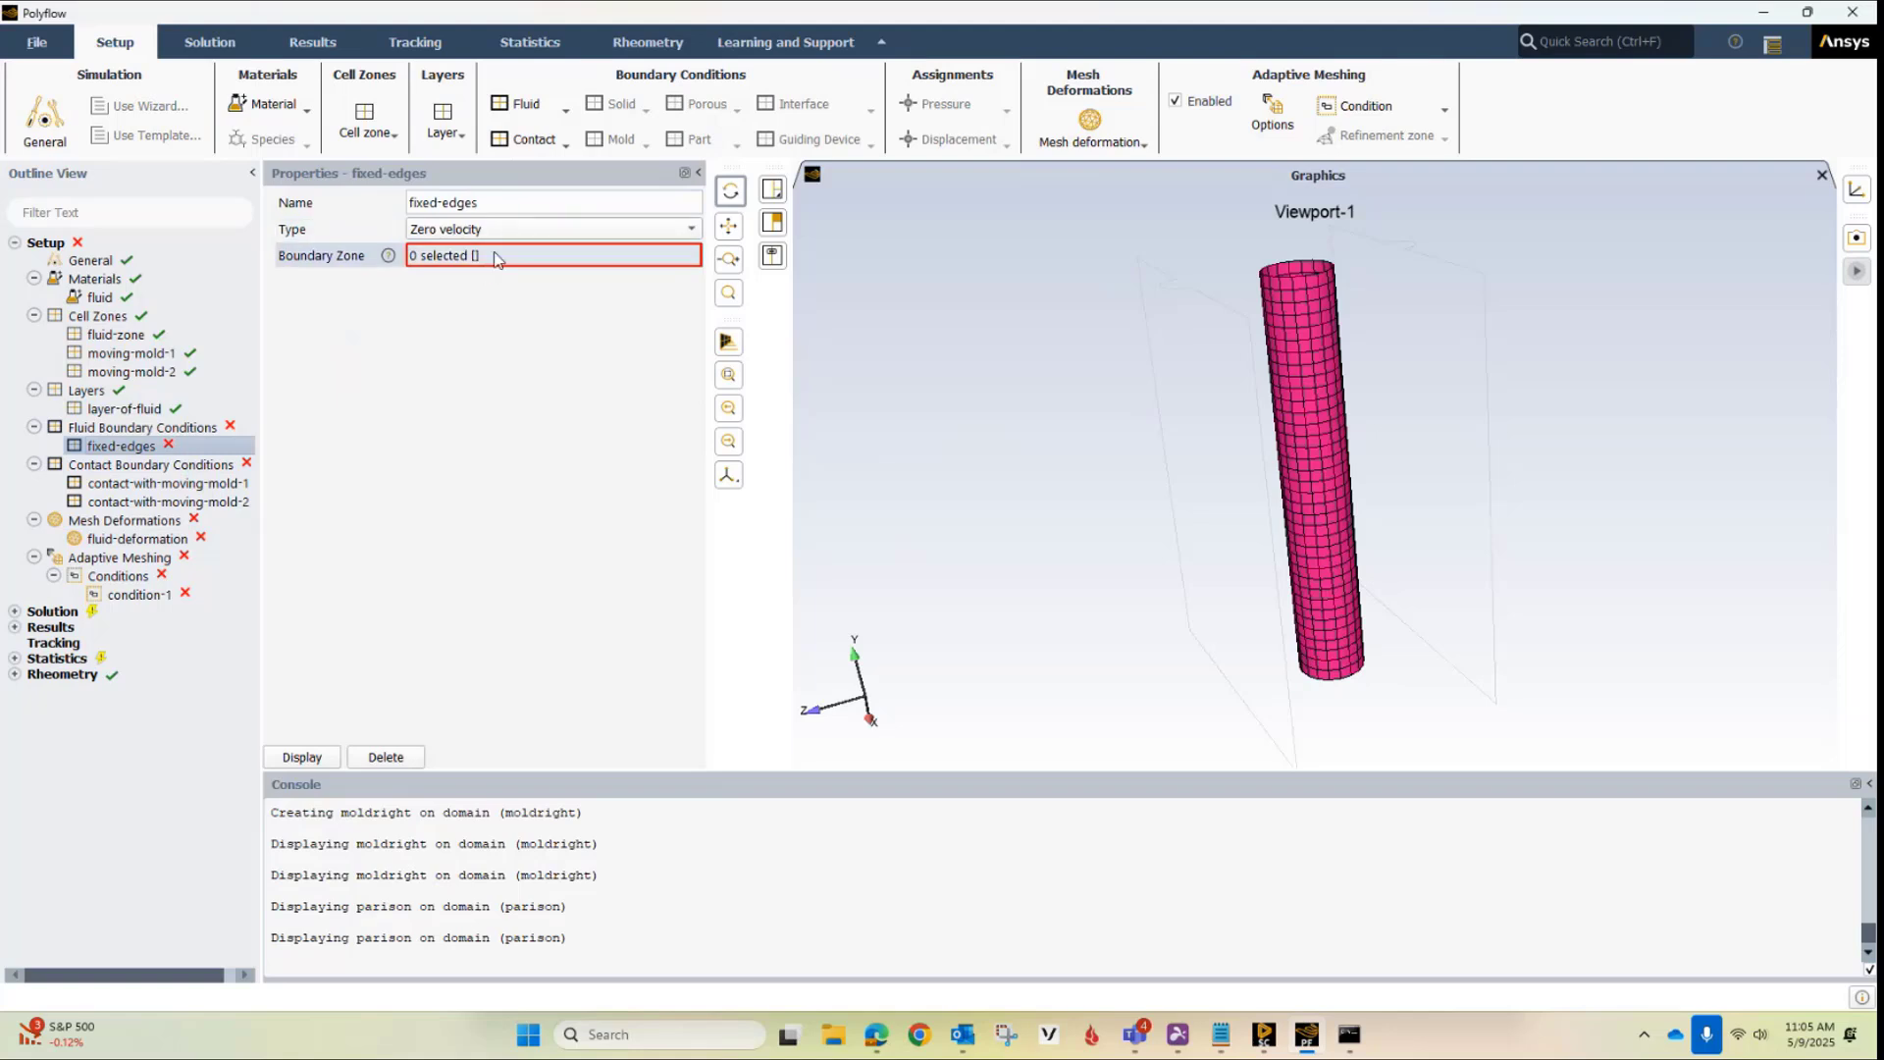
click(496, 256)
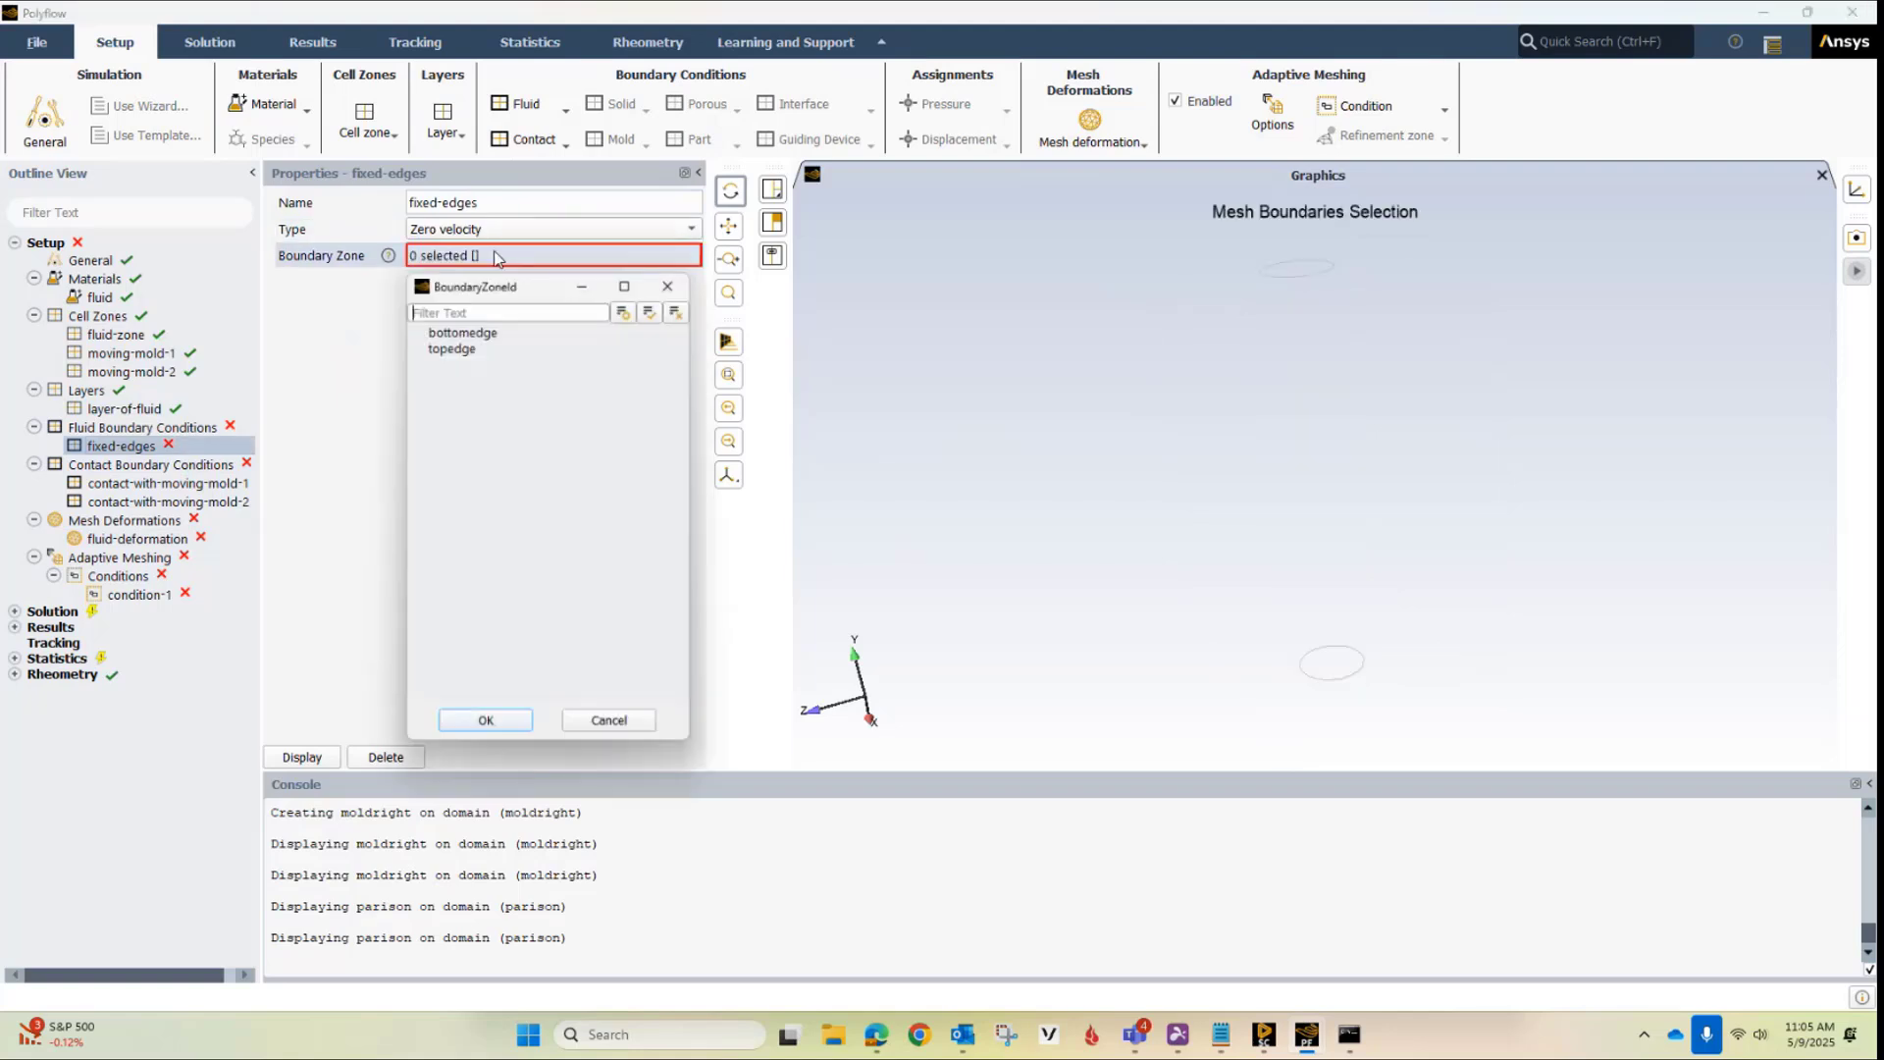
click(465, 345)
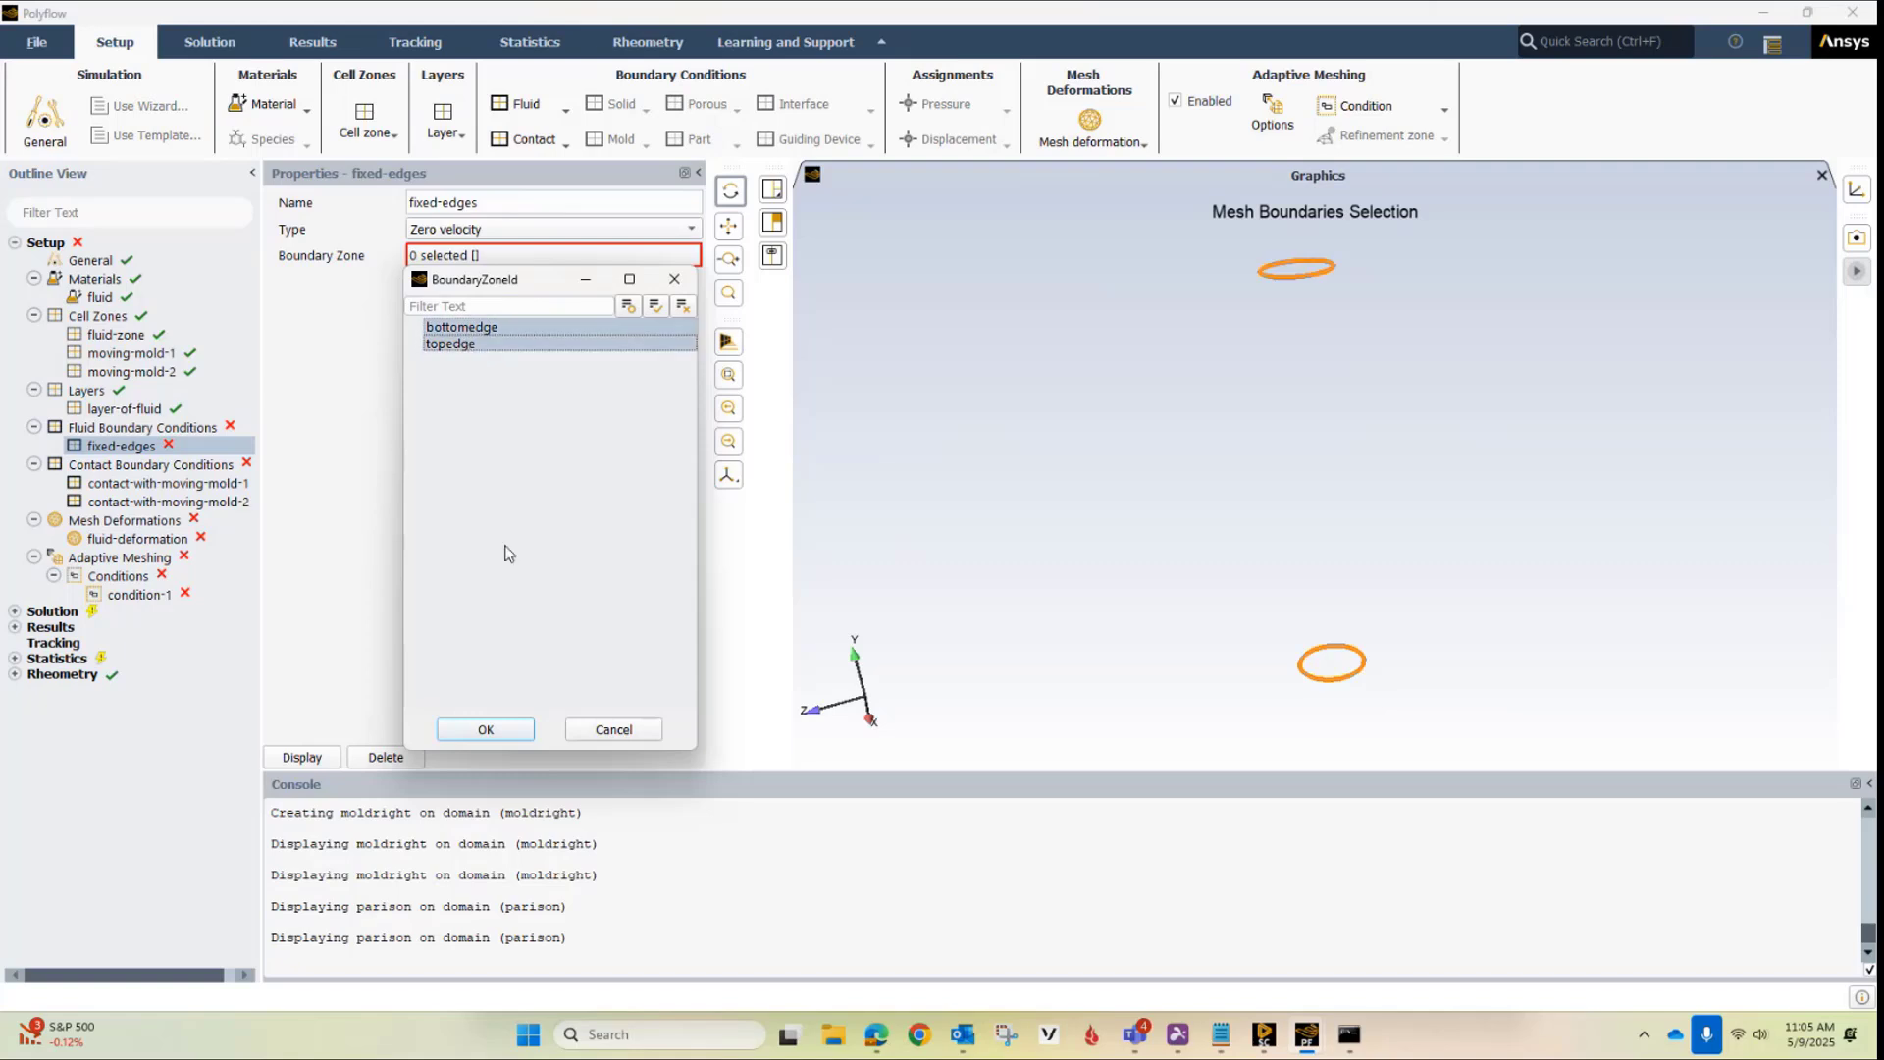
click(485, 727)
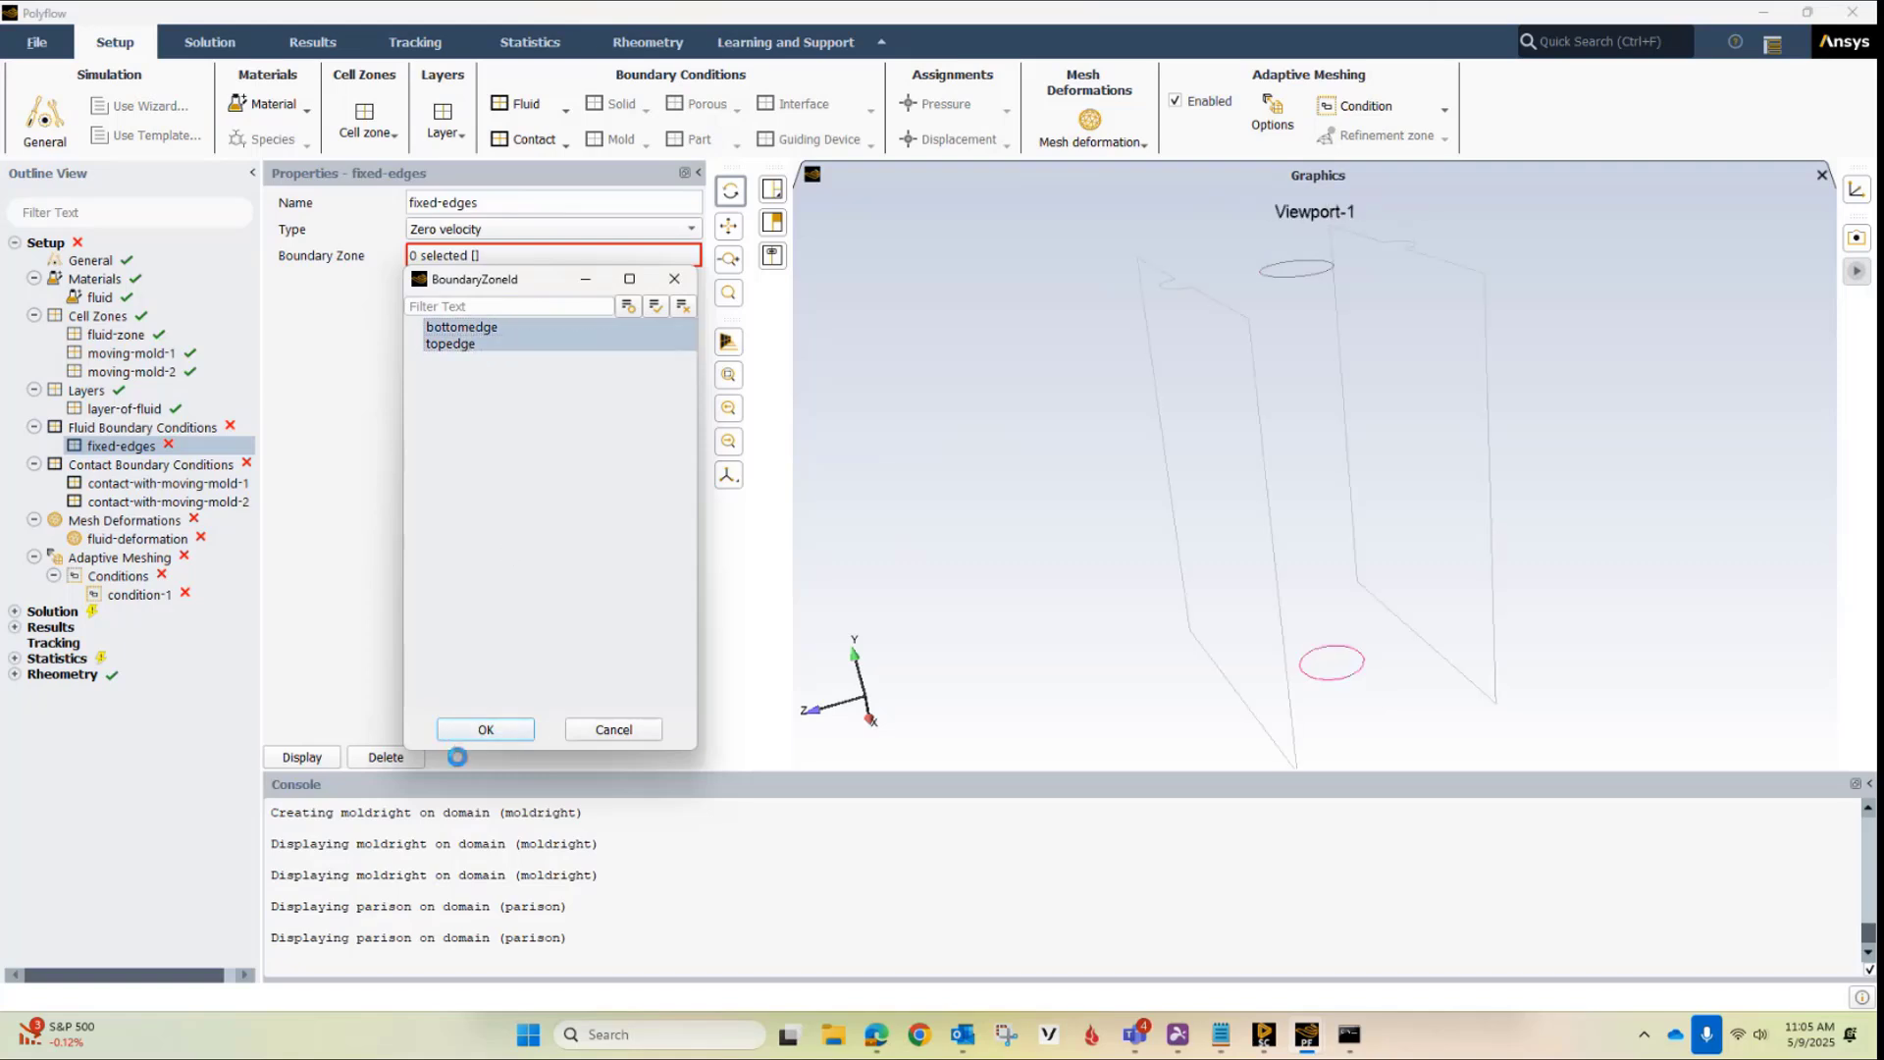
For contact-with-moving-mold-1, select parison as the fluid zone of contact and moldleft as the mold zone of contact
click(134, 485)
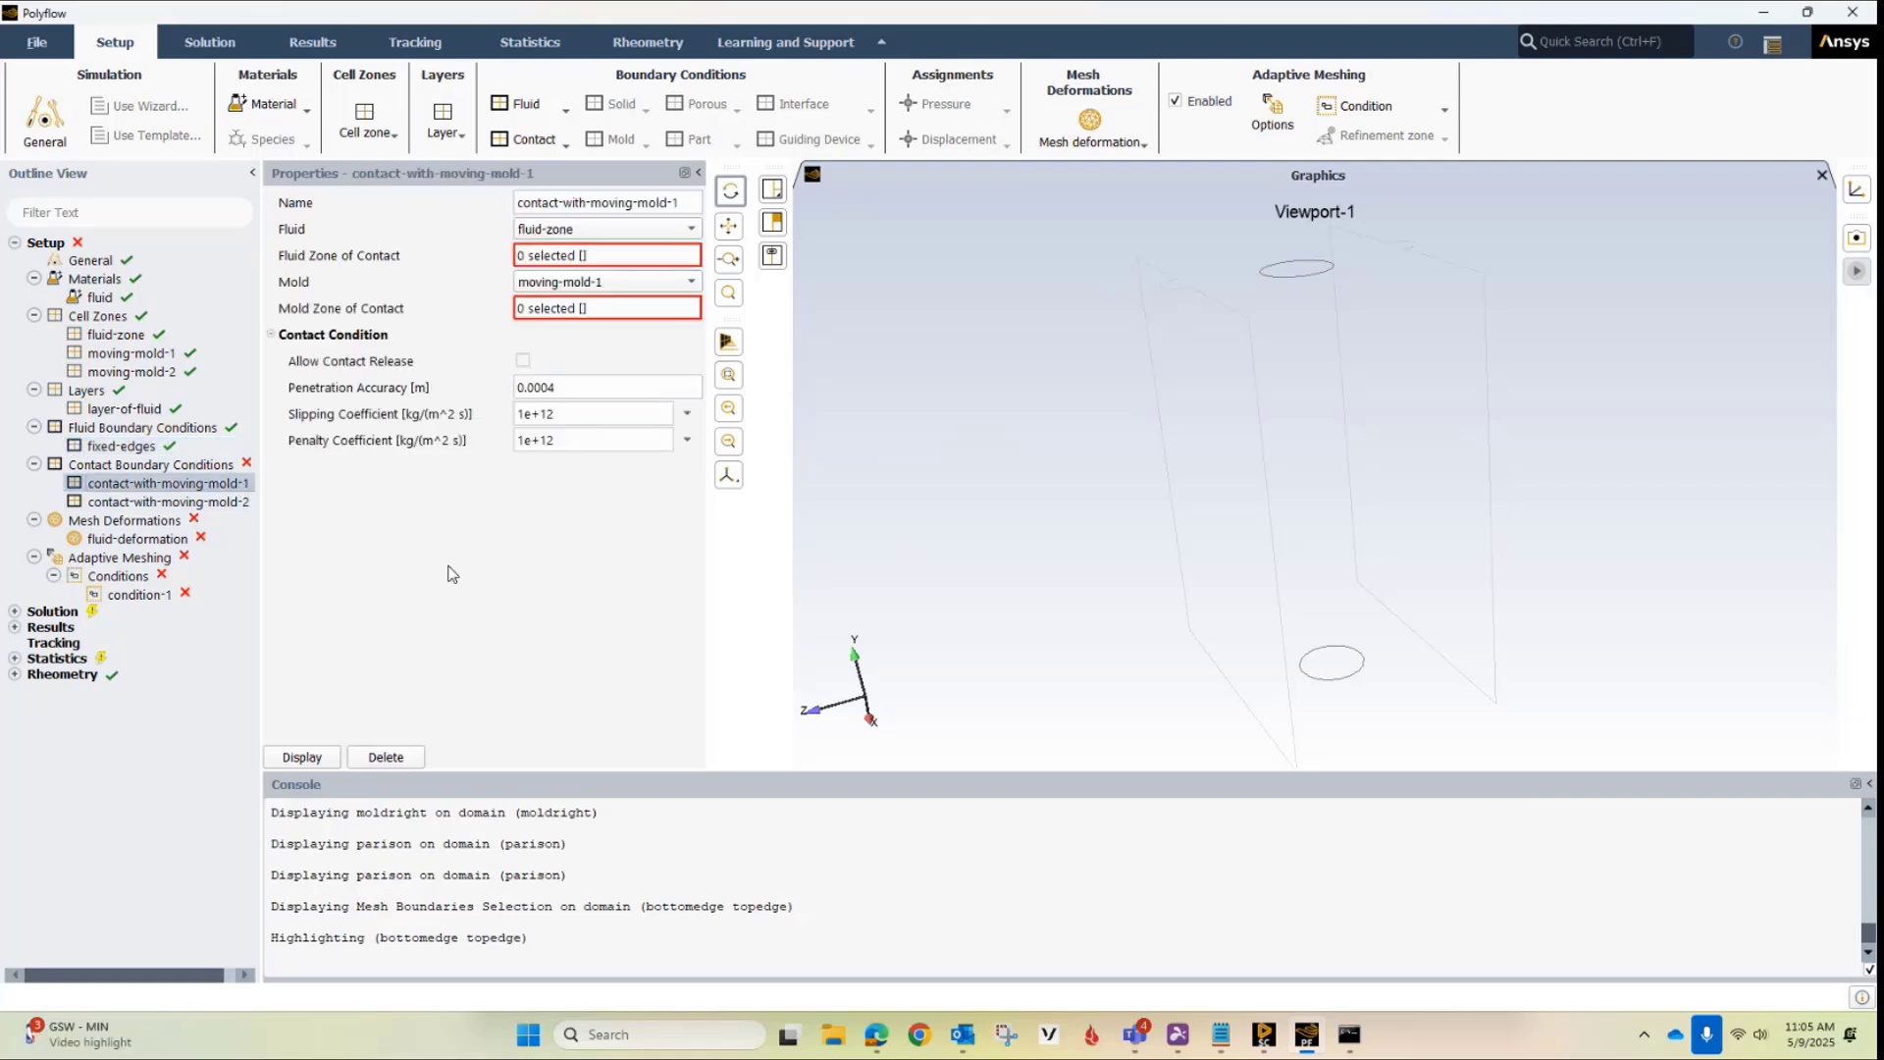
click(565, 256)
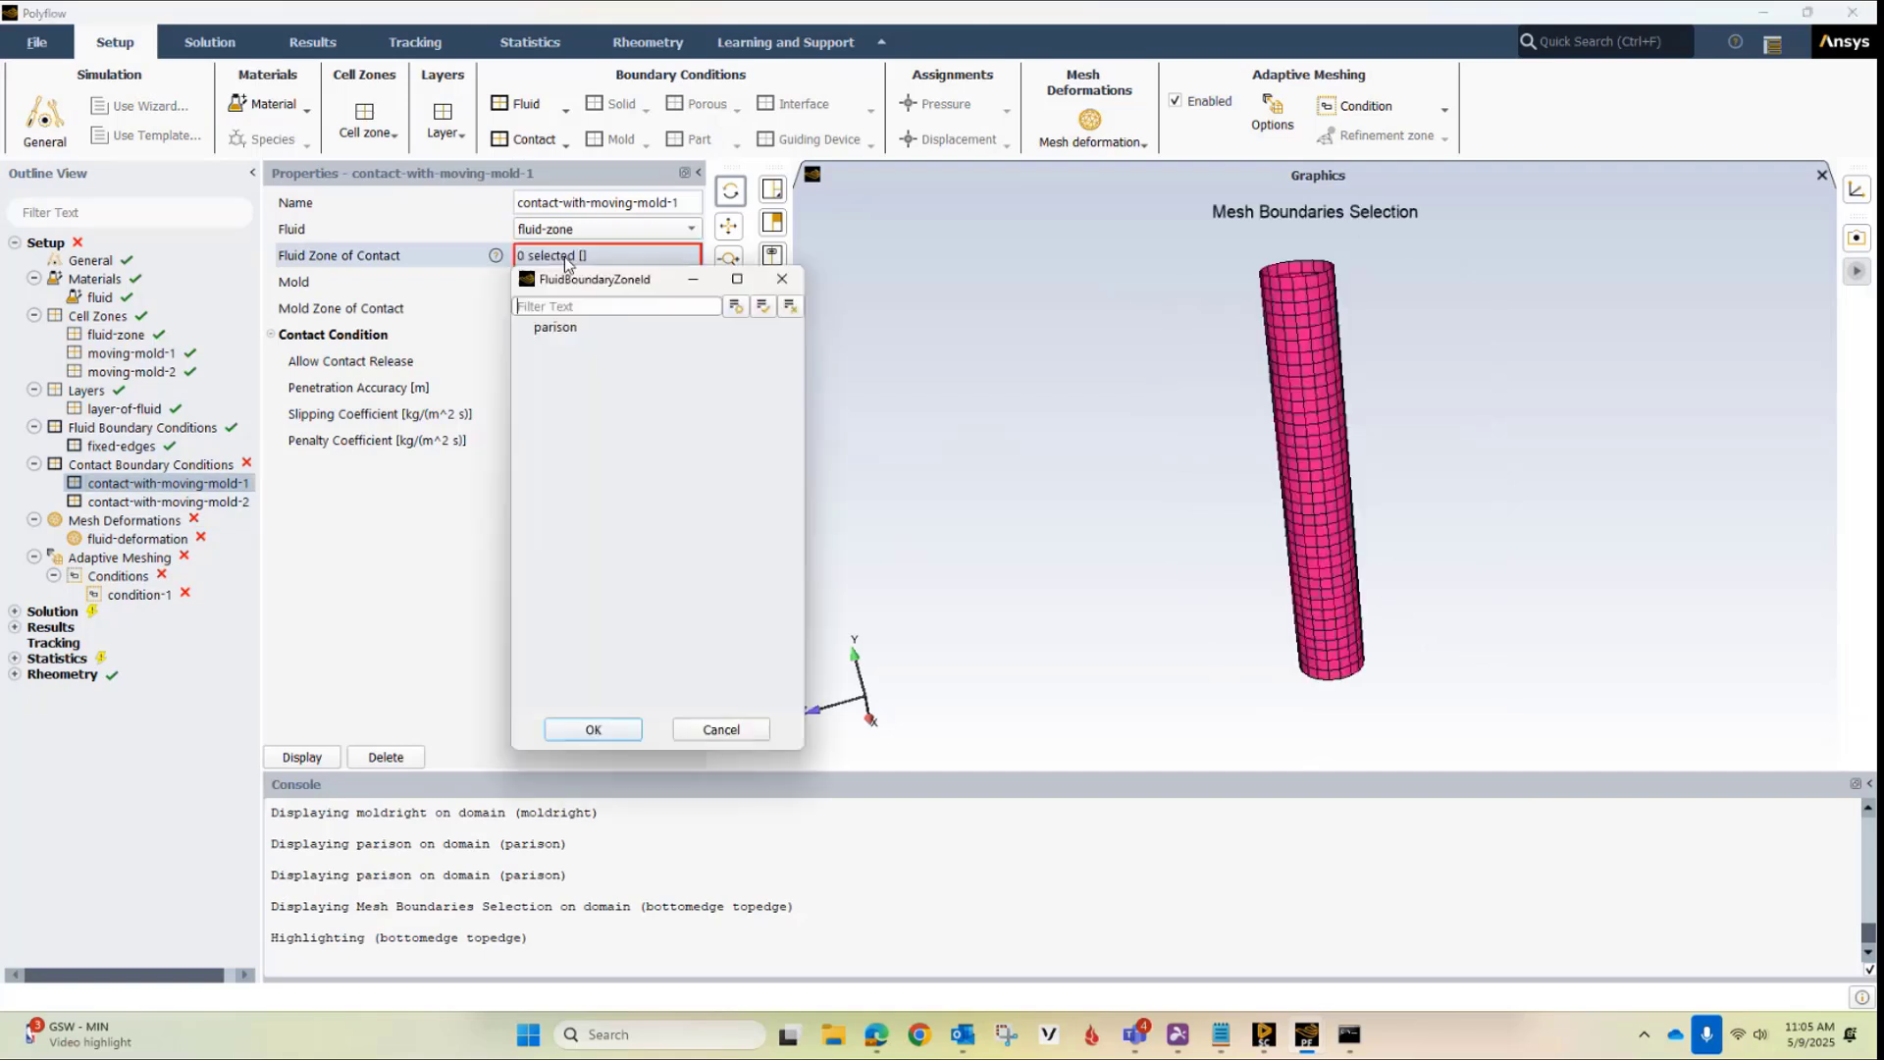
click(571, 328)
click(593, 729)
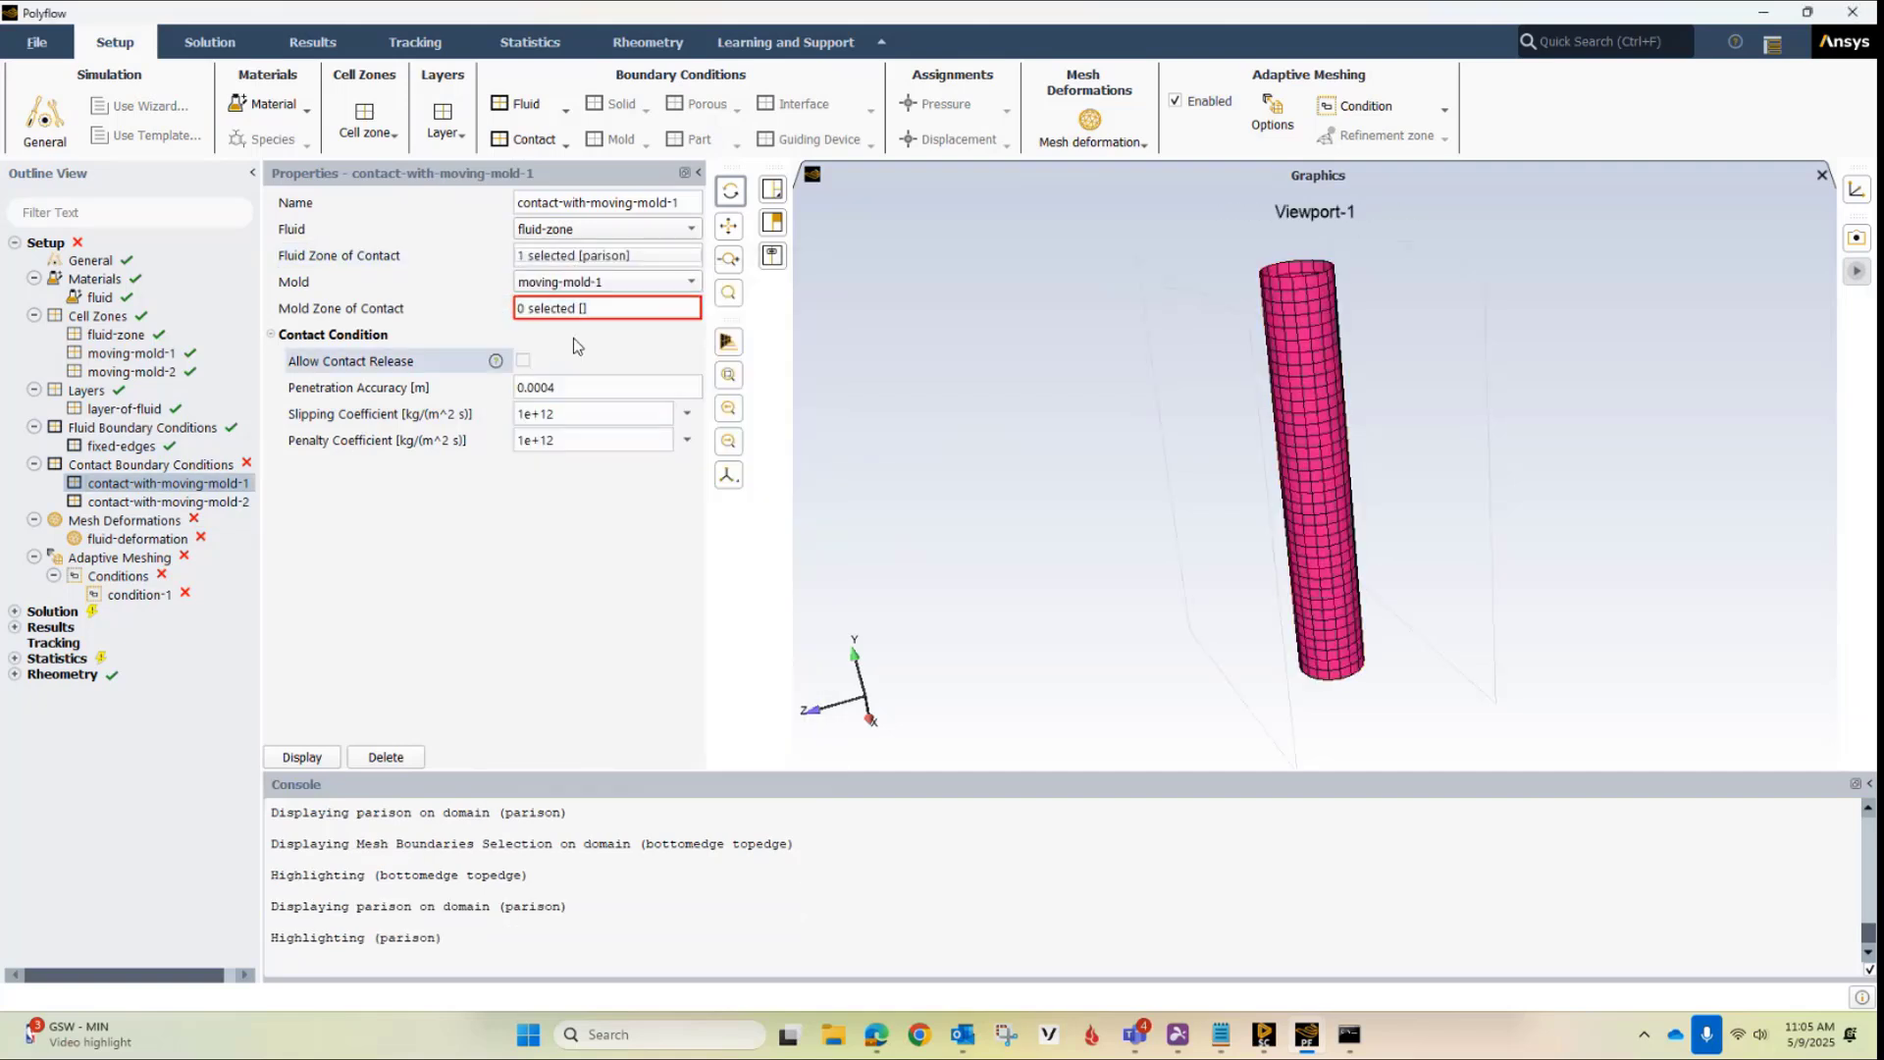
click(566, 308)
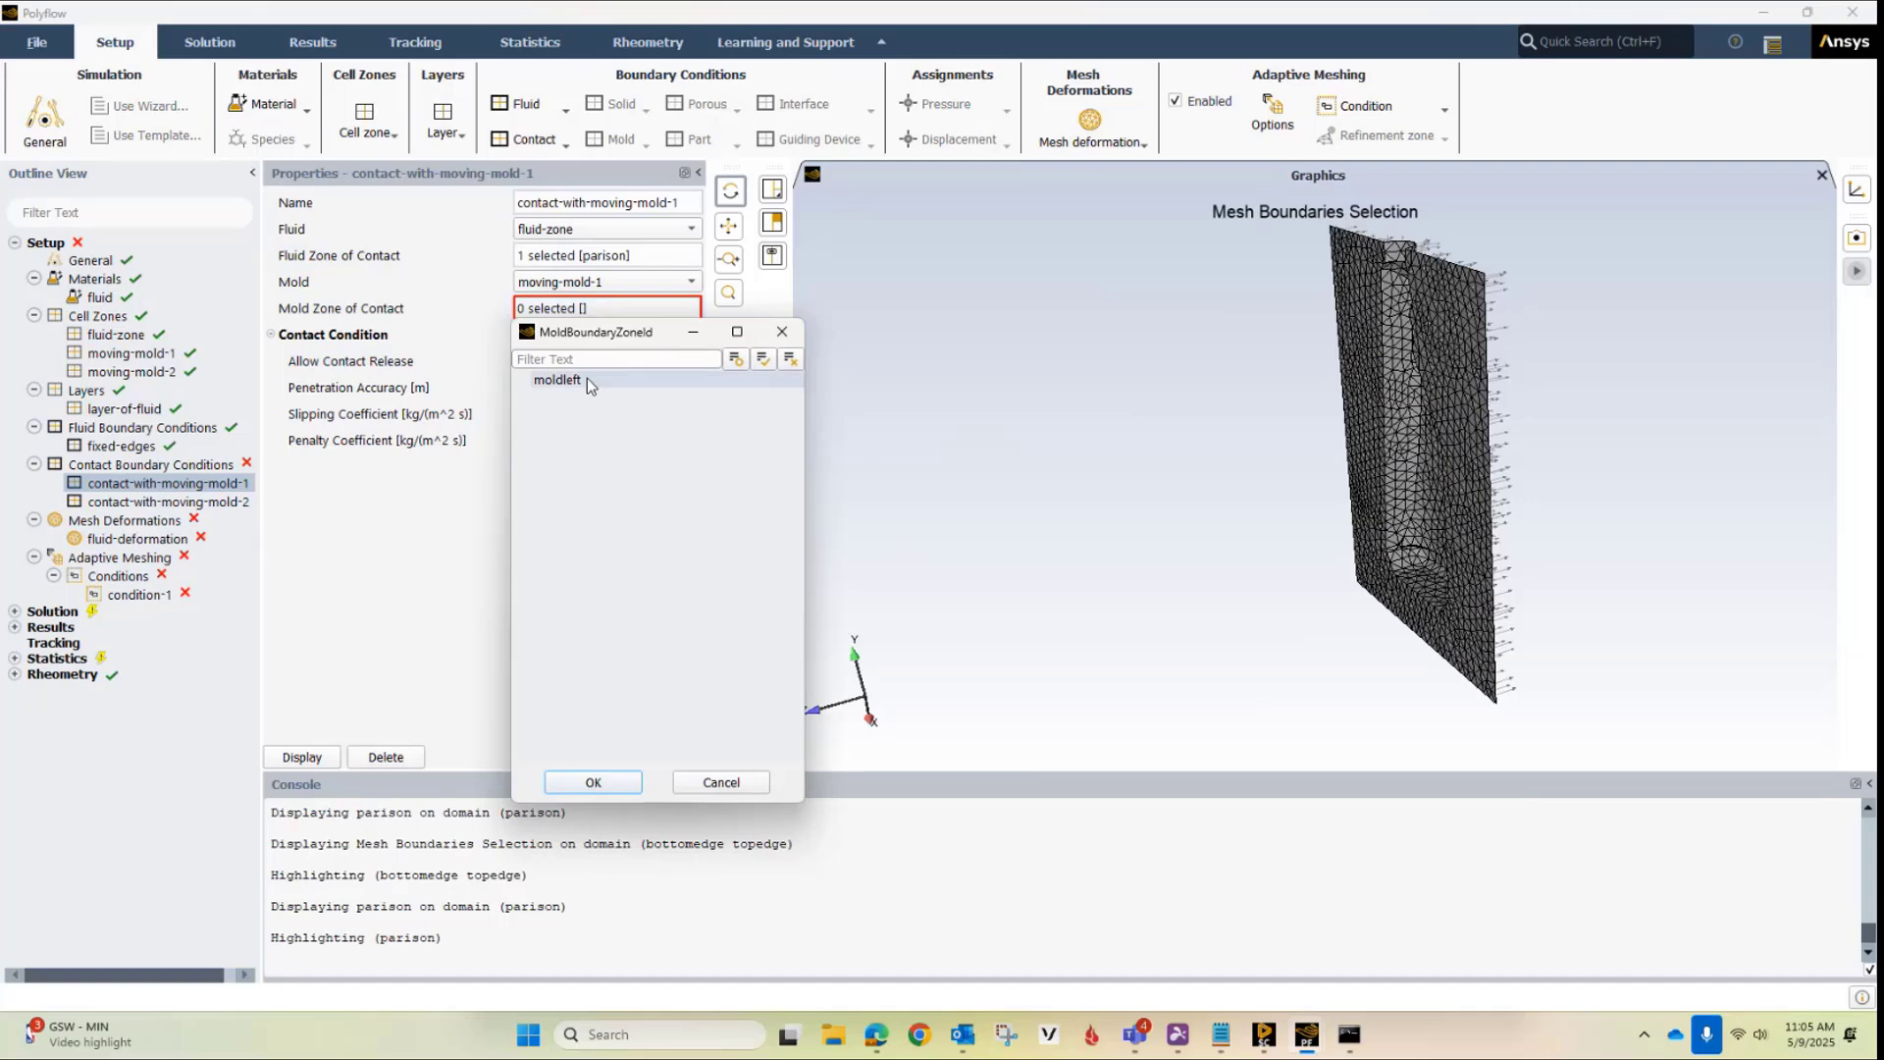
click(587, 379)
click(600, 780)
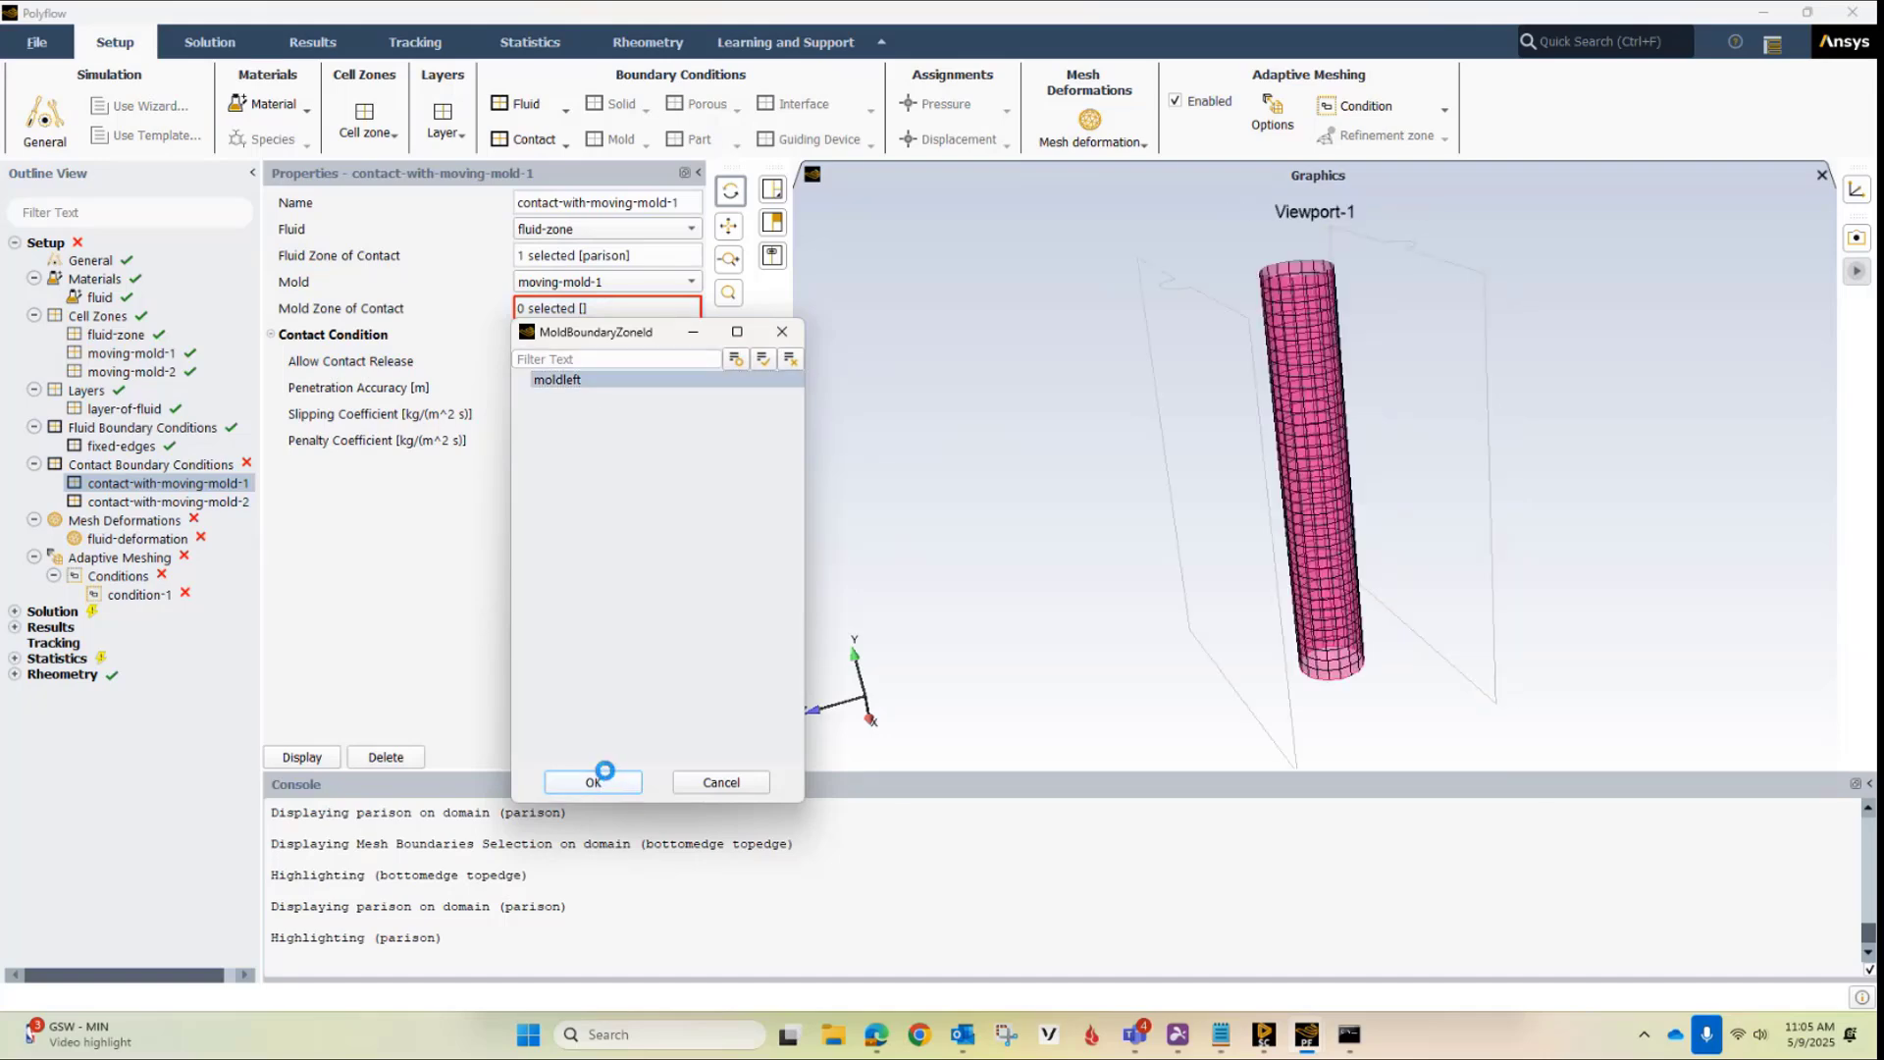
Set the penetration accuracy of contact-with-moving-mold-1 to 0.0001 m
click(546, 388)
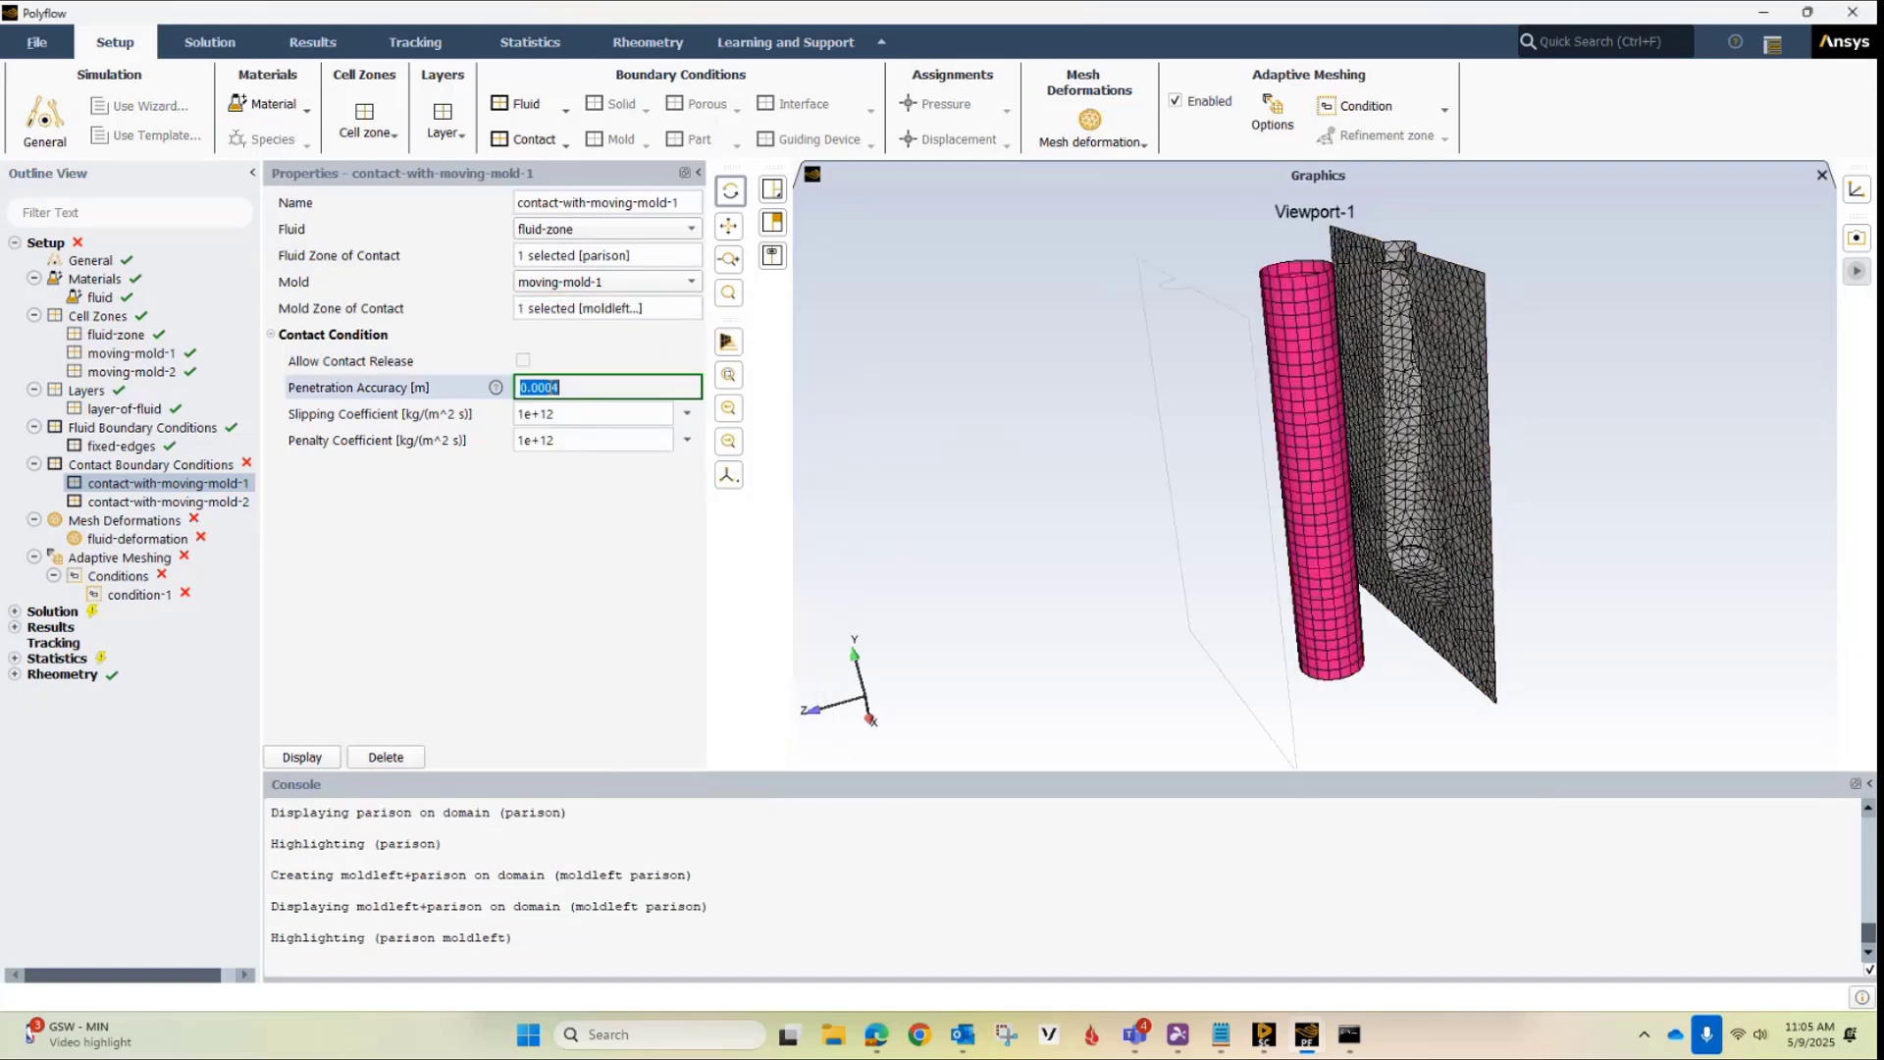
click(563, 388)
key(shift+Left)
text(1)
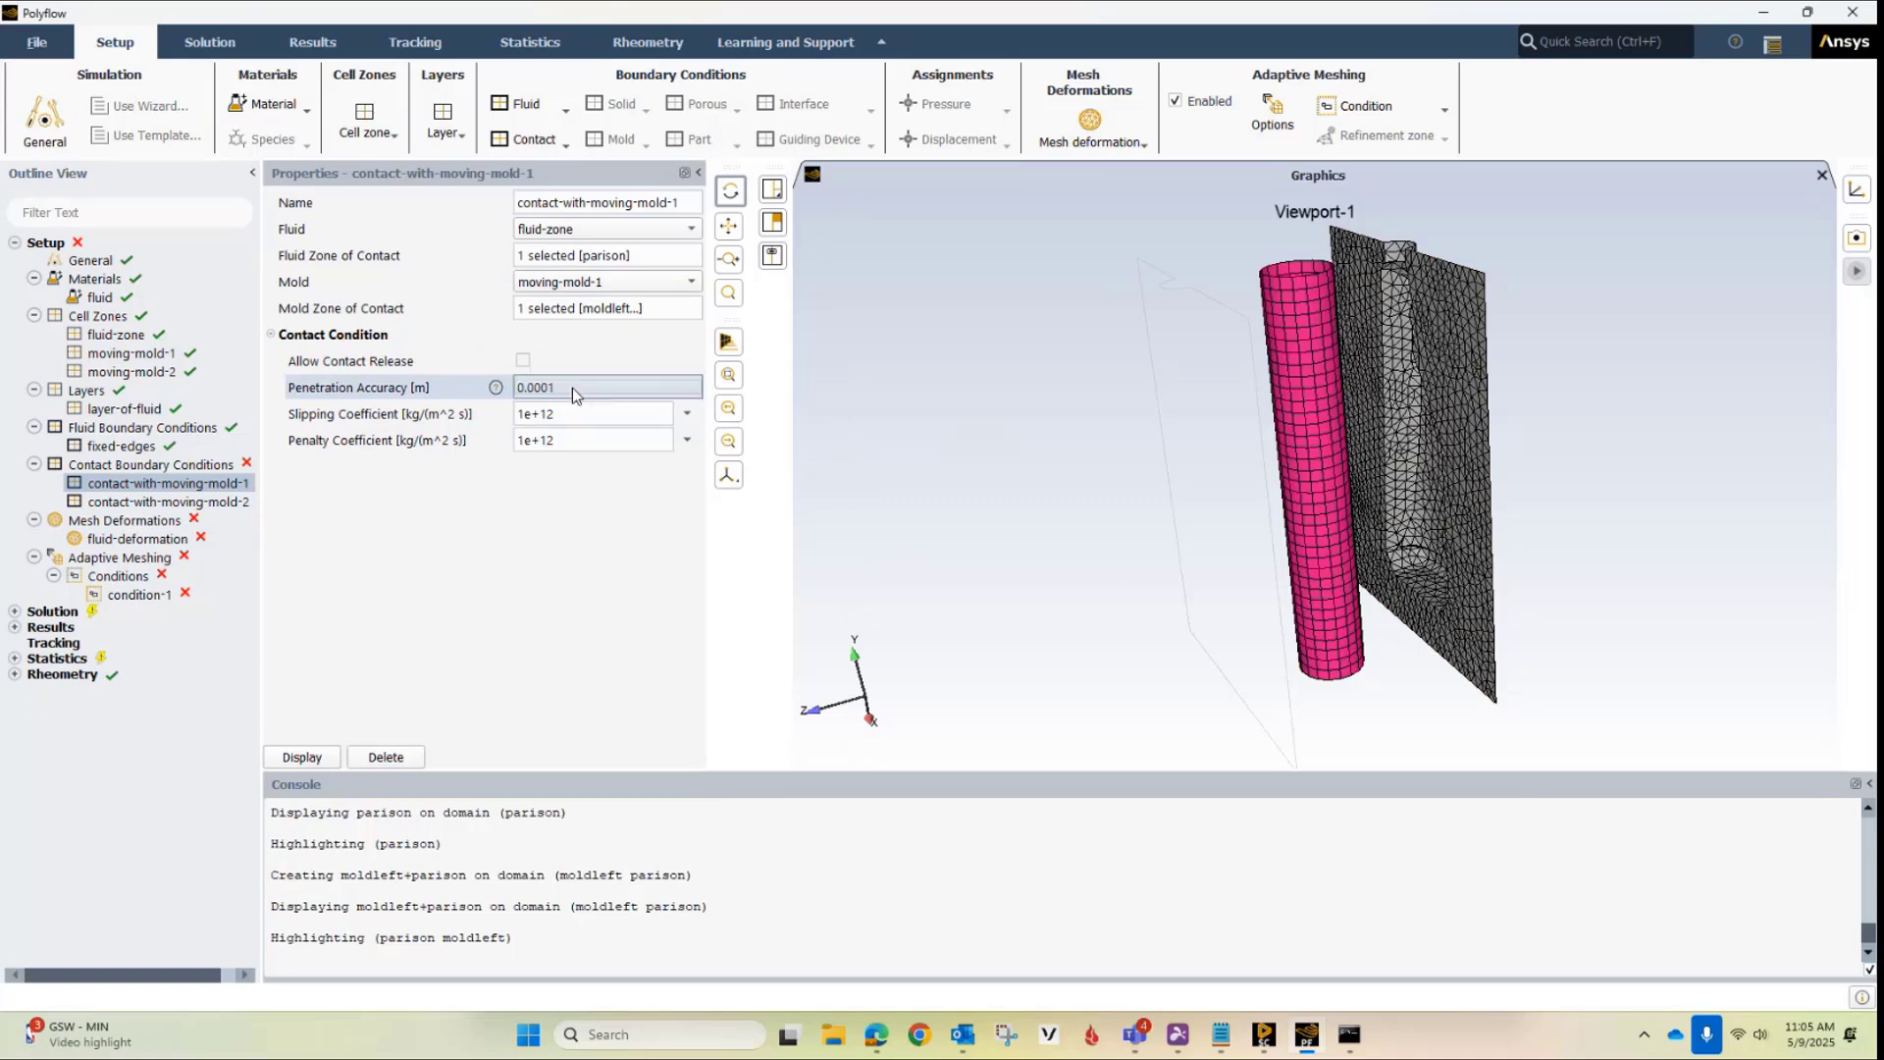
key(Return)
For contact-with-moving-mold-2, select parison as the fluid zone of contact and moldright as the mold zone of contact
click(169, 502)
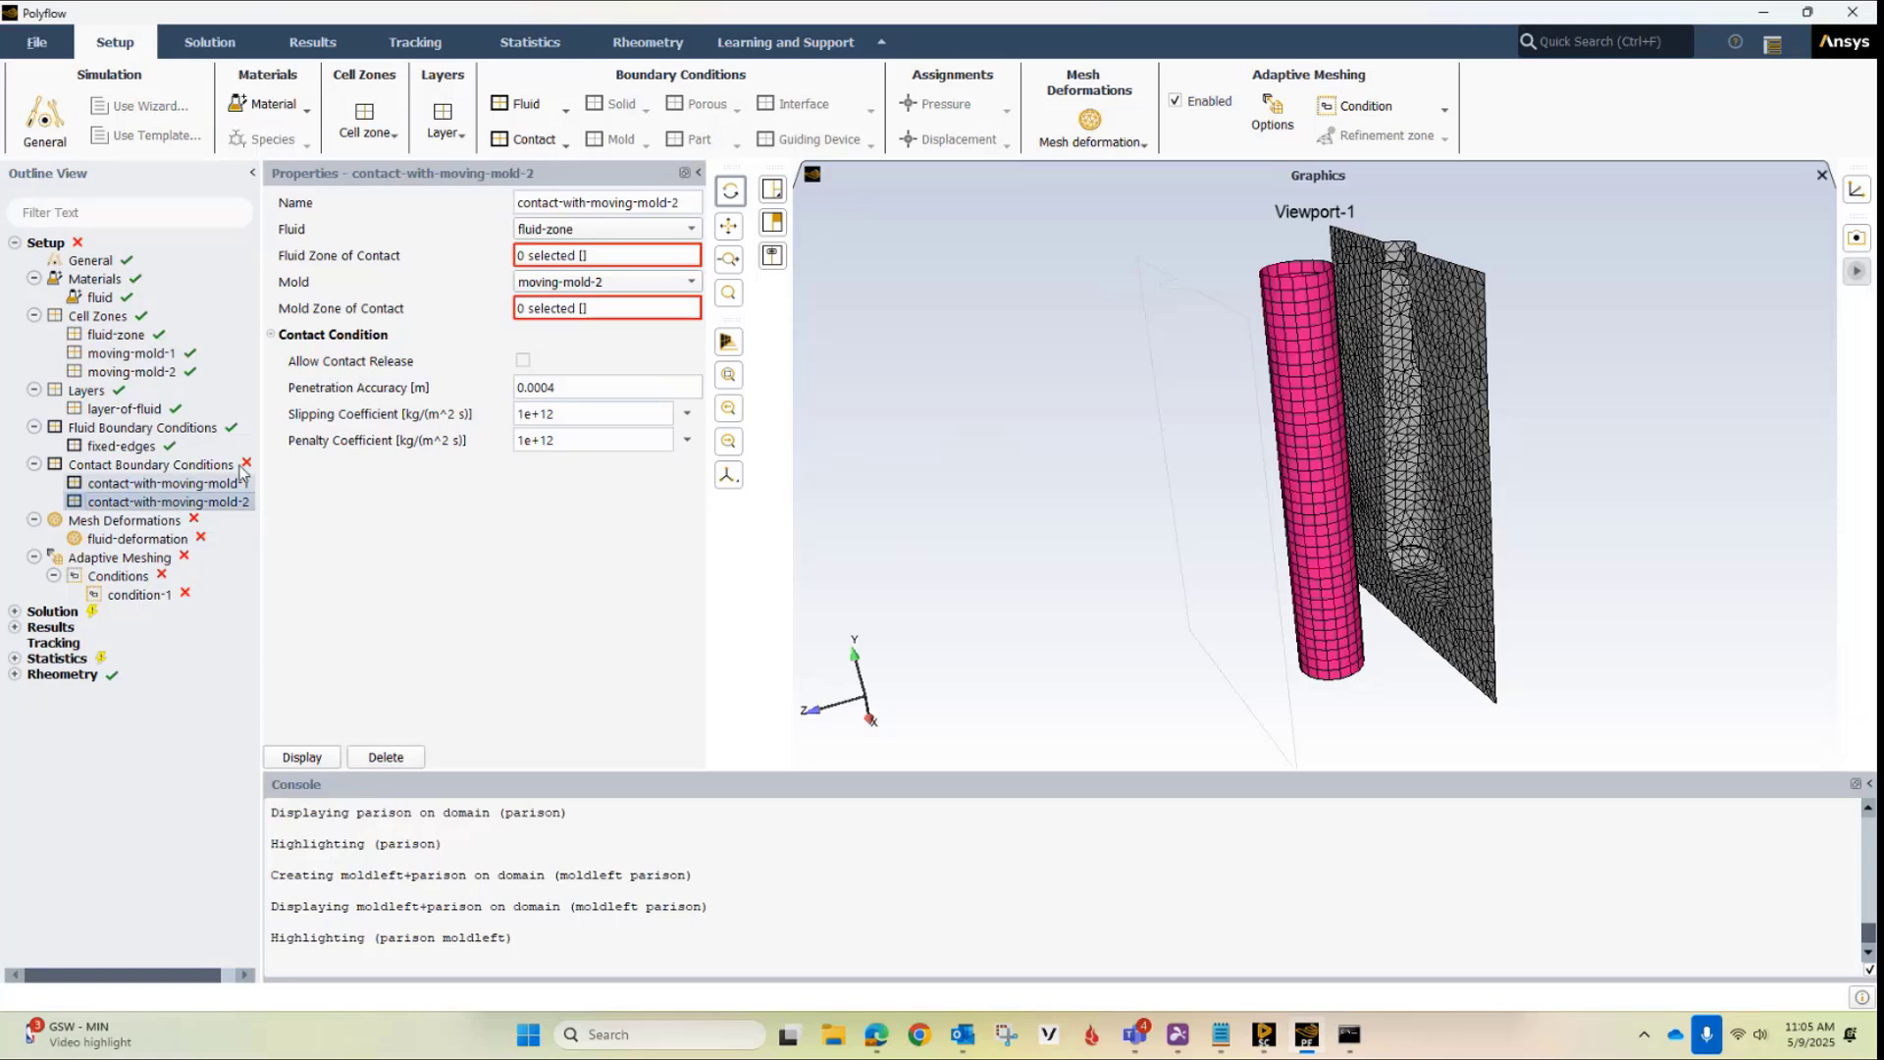
click(576, 254)
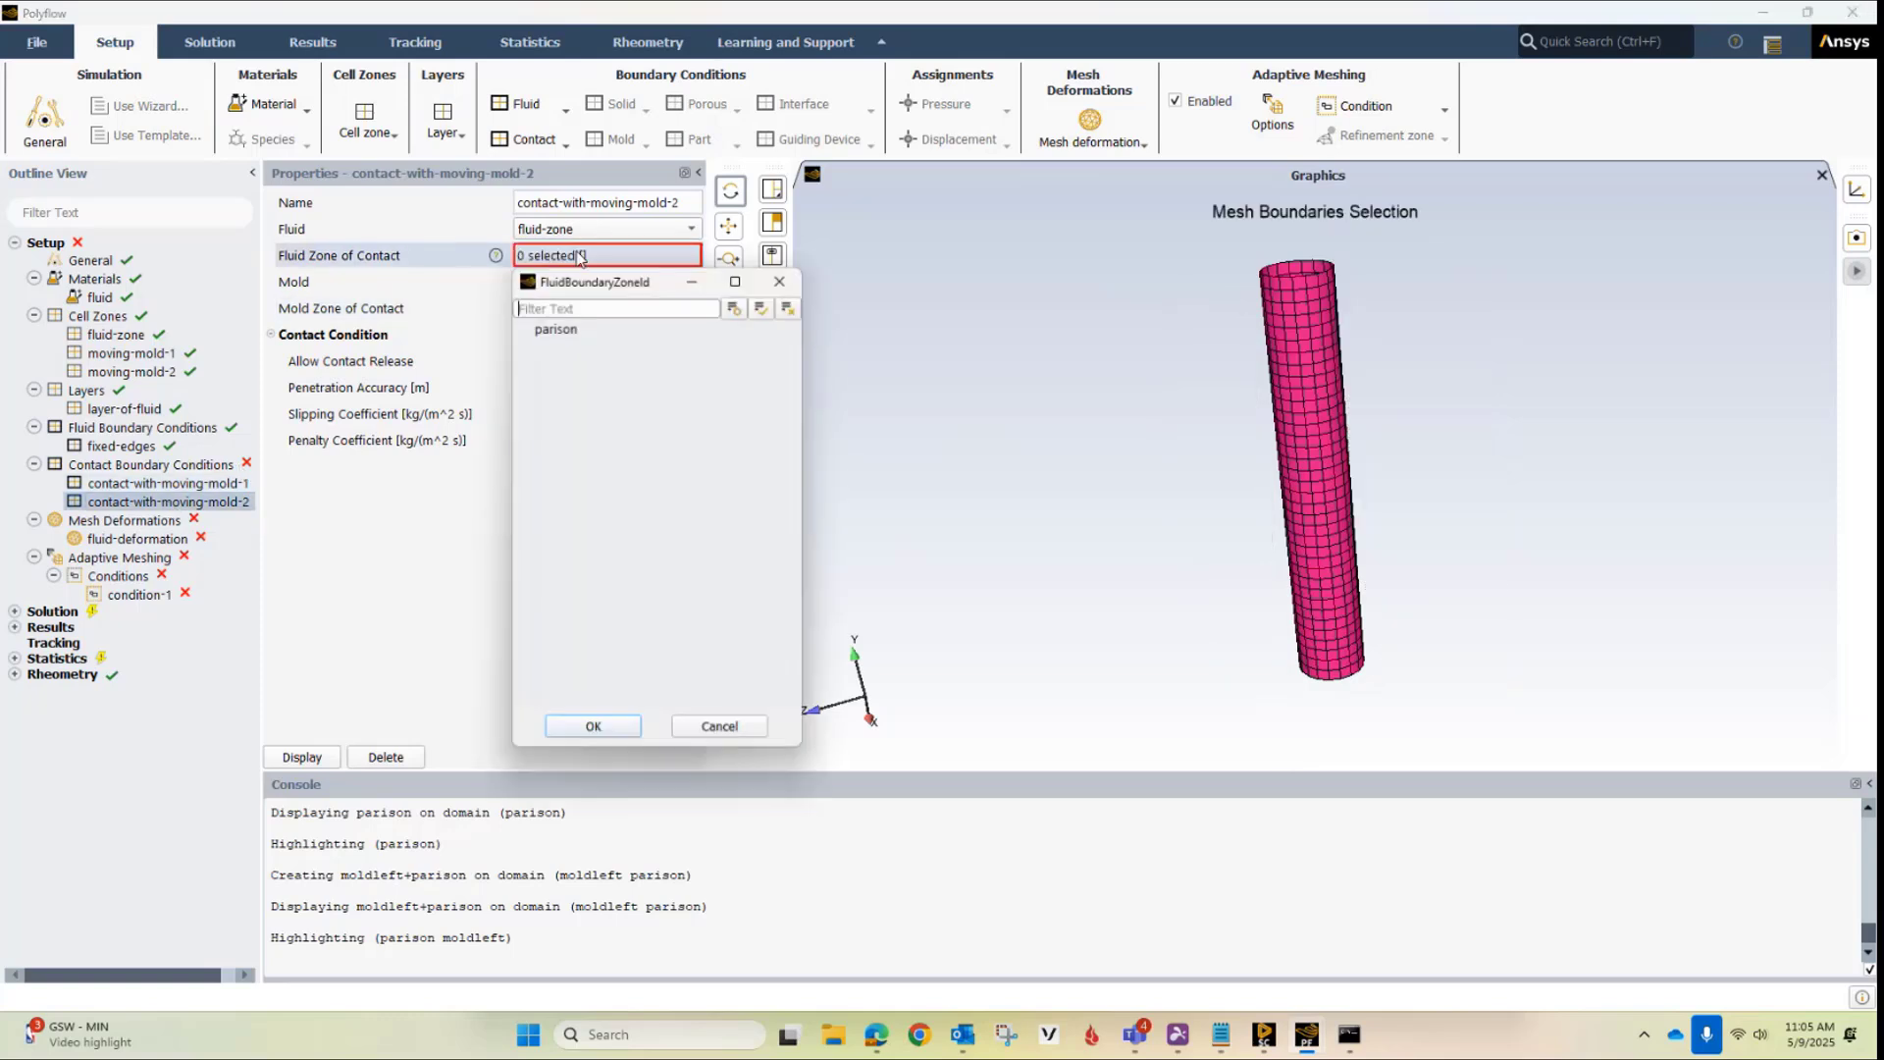
click(572, 328)
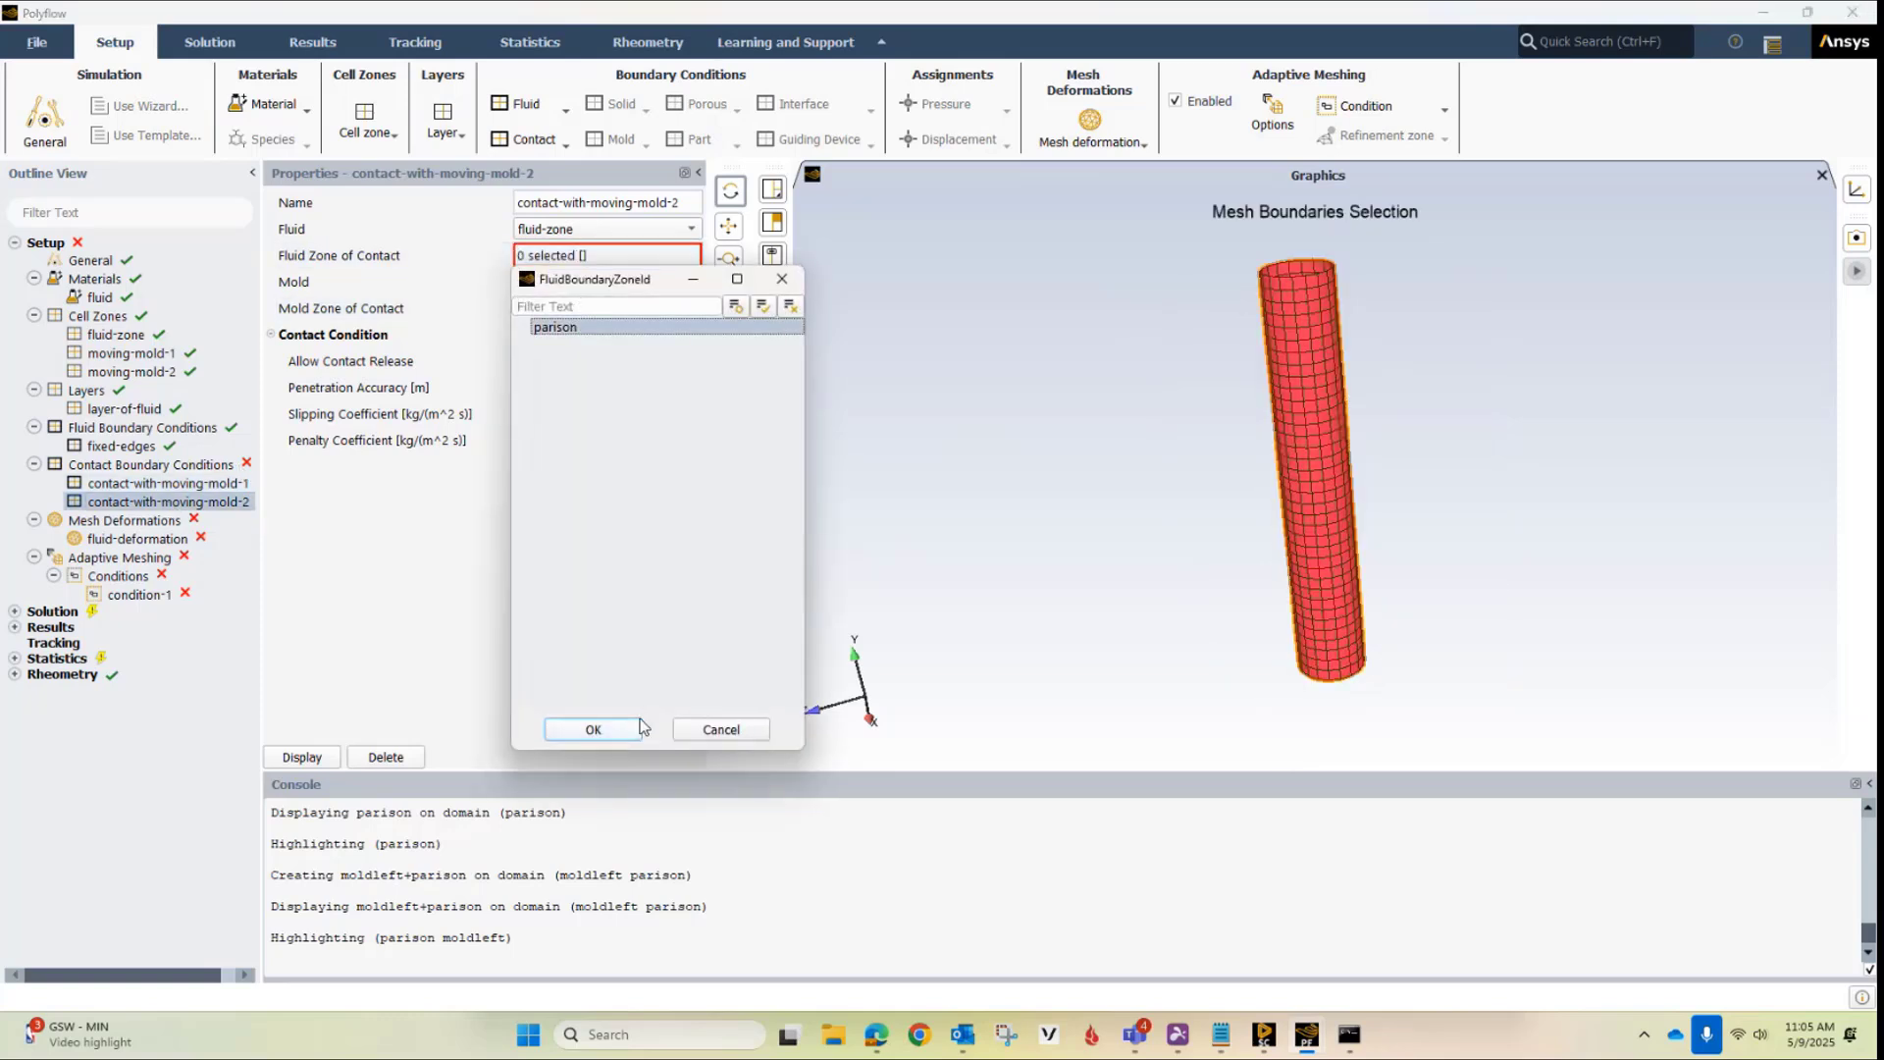
click(591, 728)
click(550, 310)
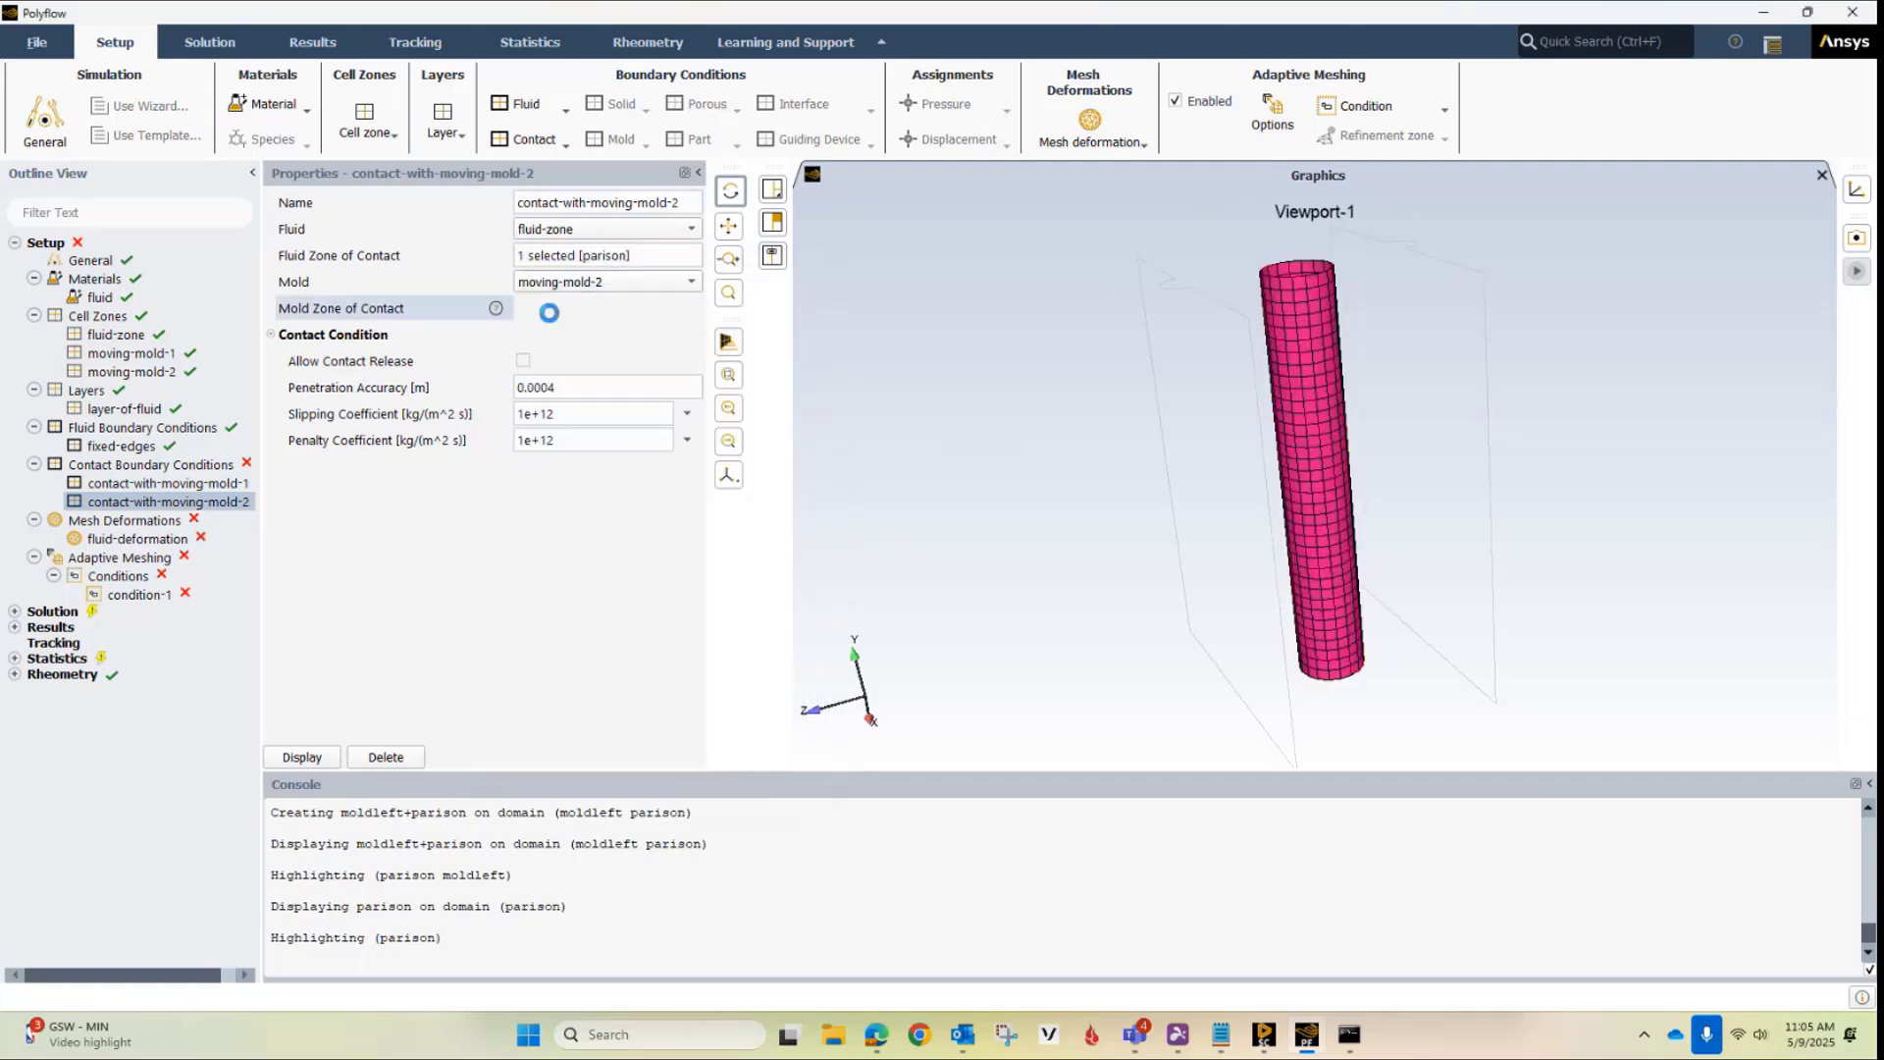
click(575, 385)
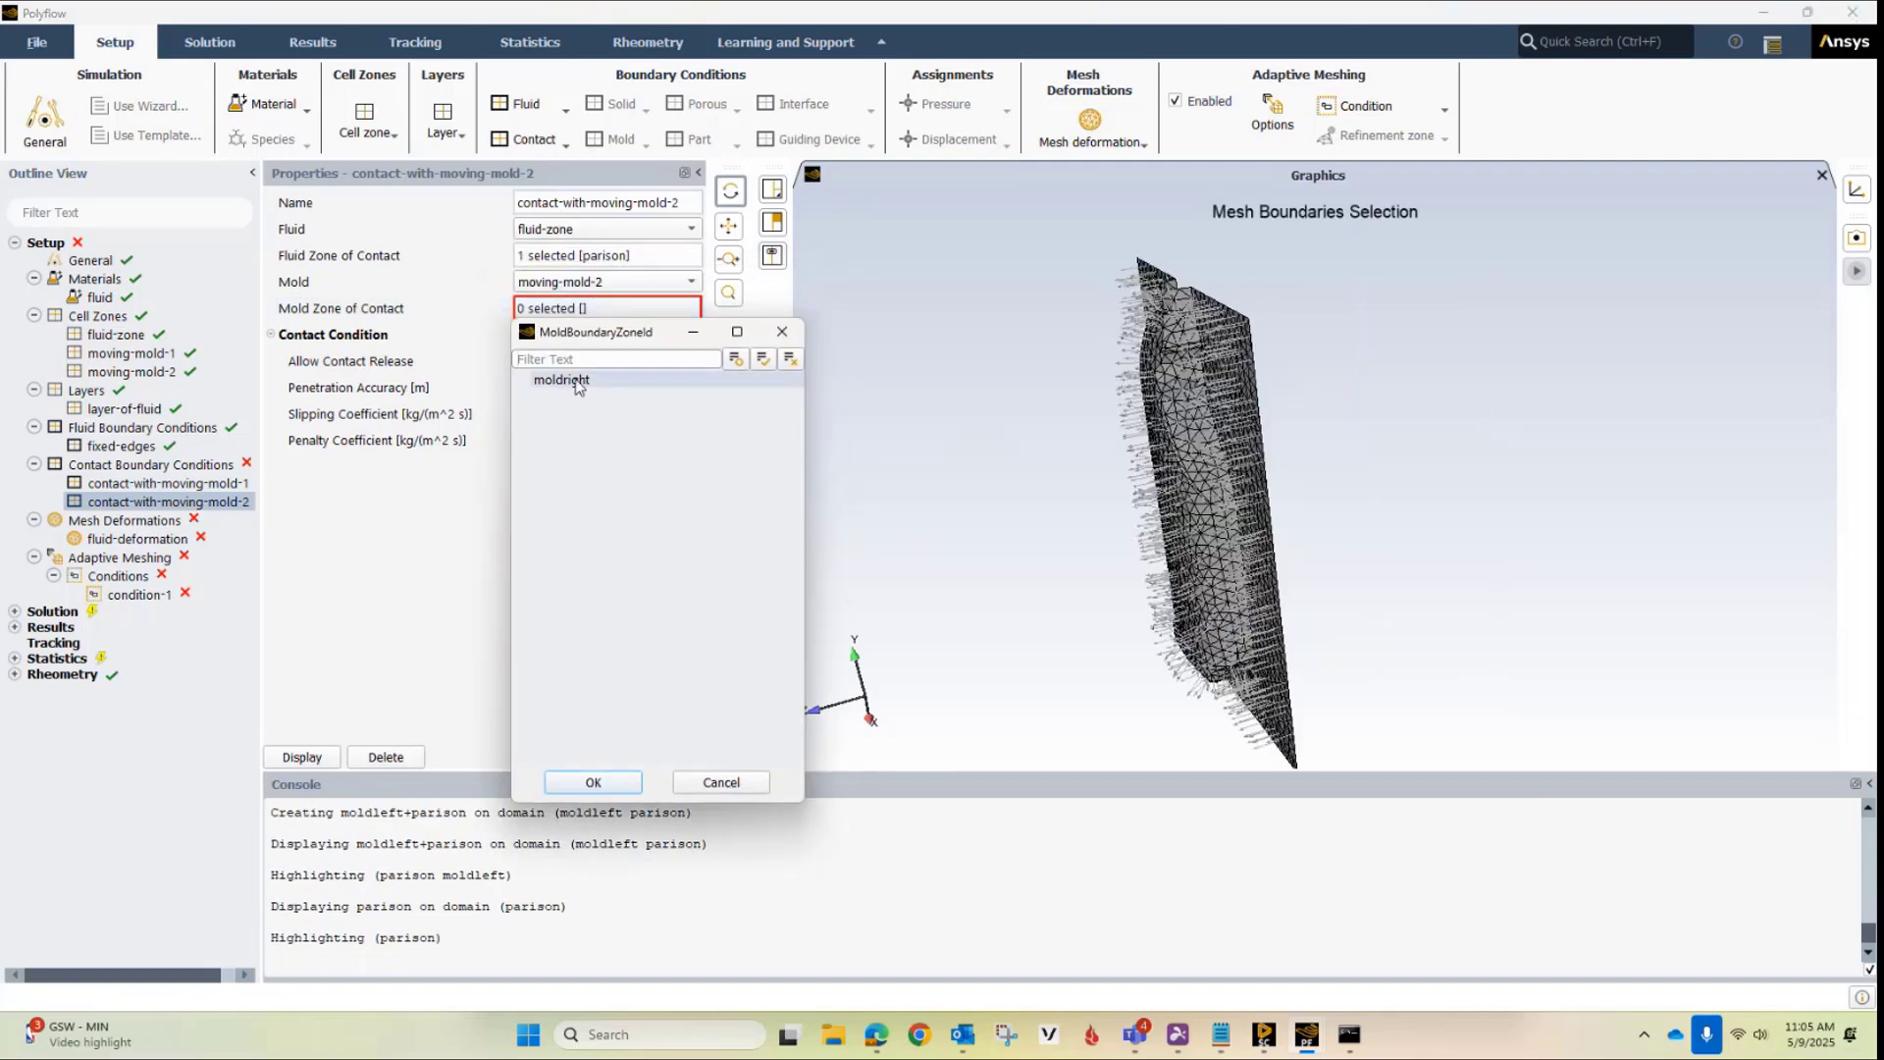
click(601, 778)
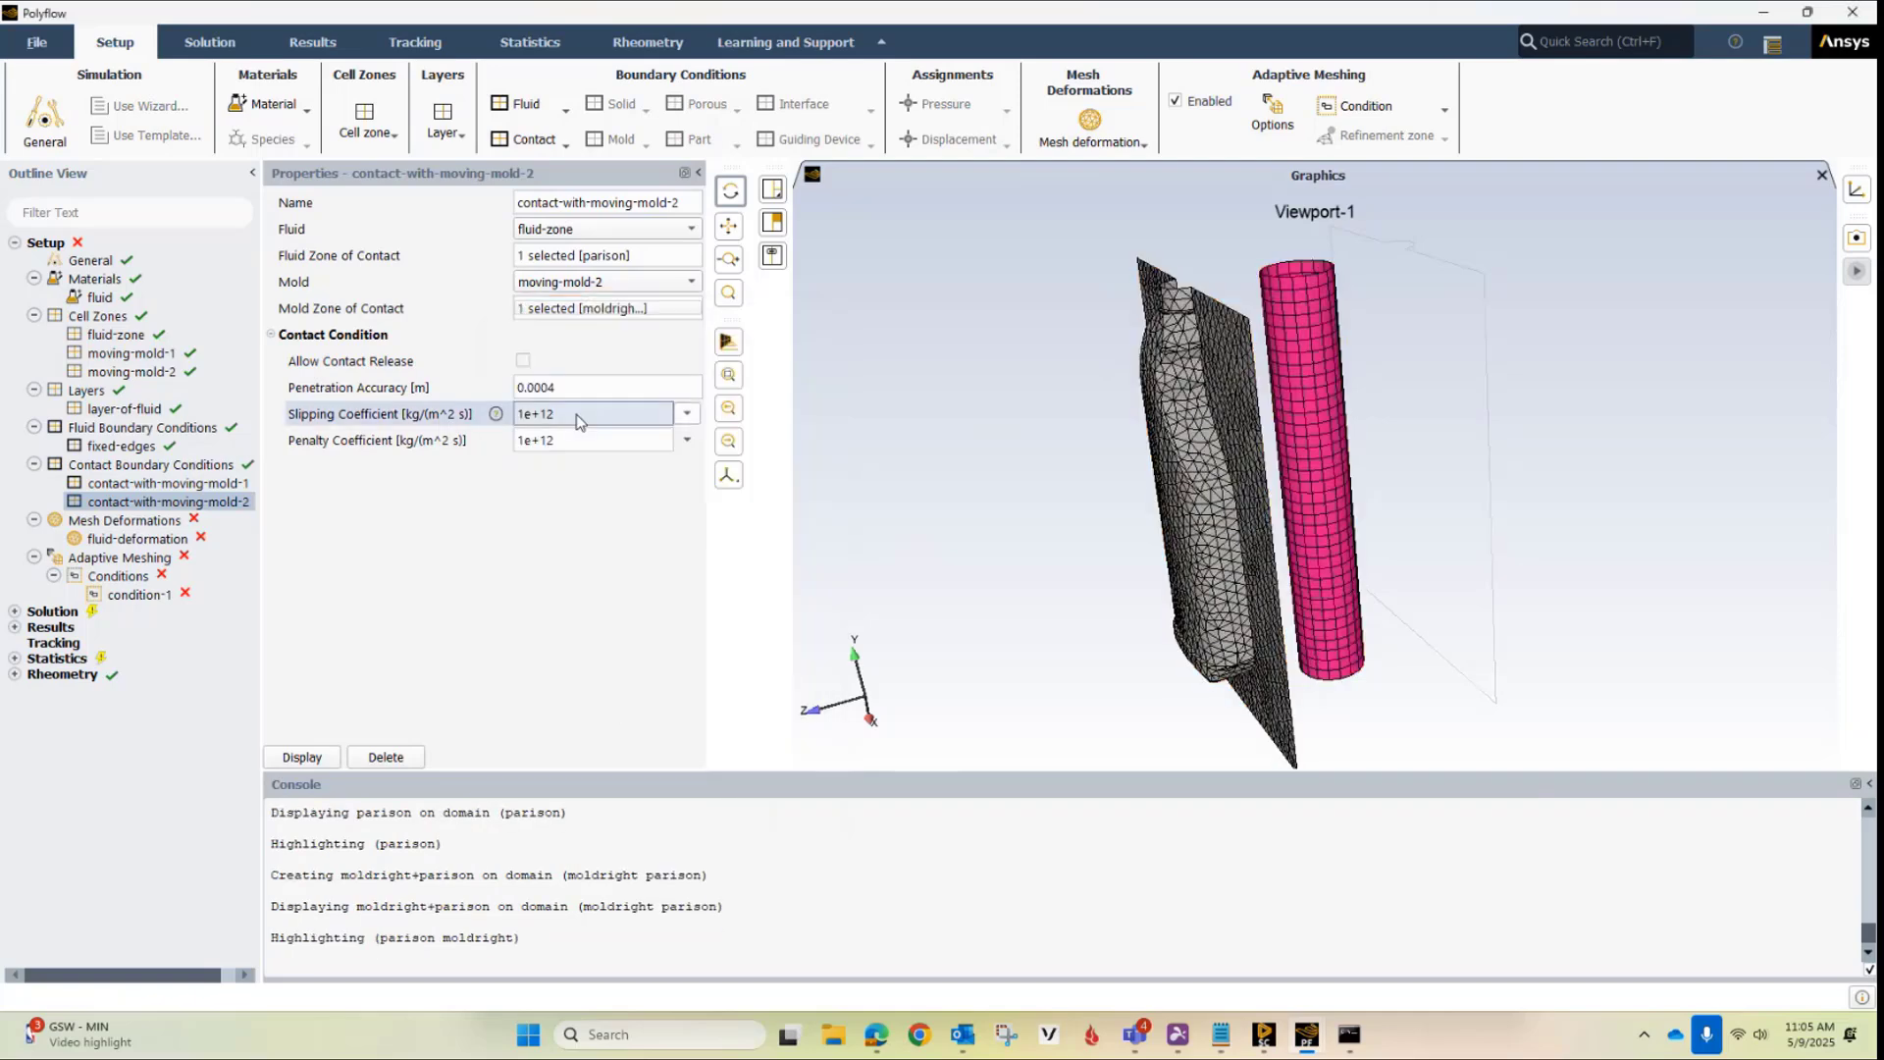
Set the penetration accuracy of contact-with-moving-mold-2 to 0.0001 m
click(552, 386)
drag(554, 387, 576, 389)
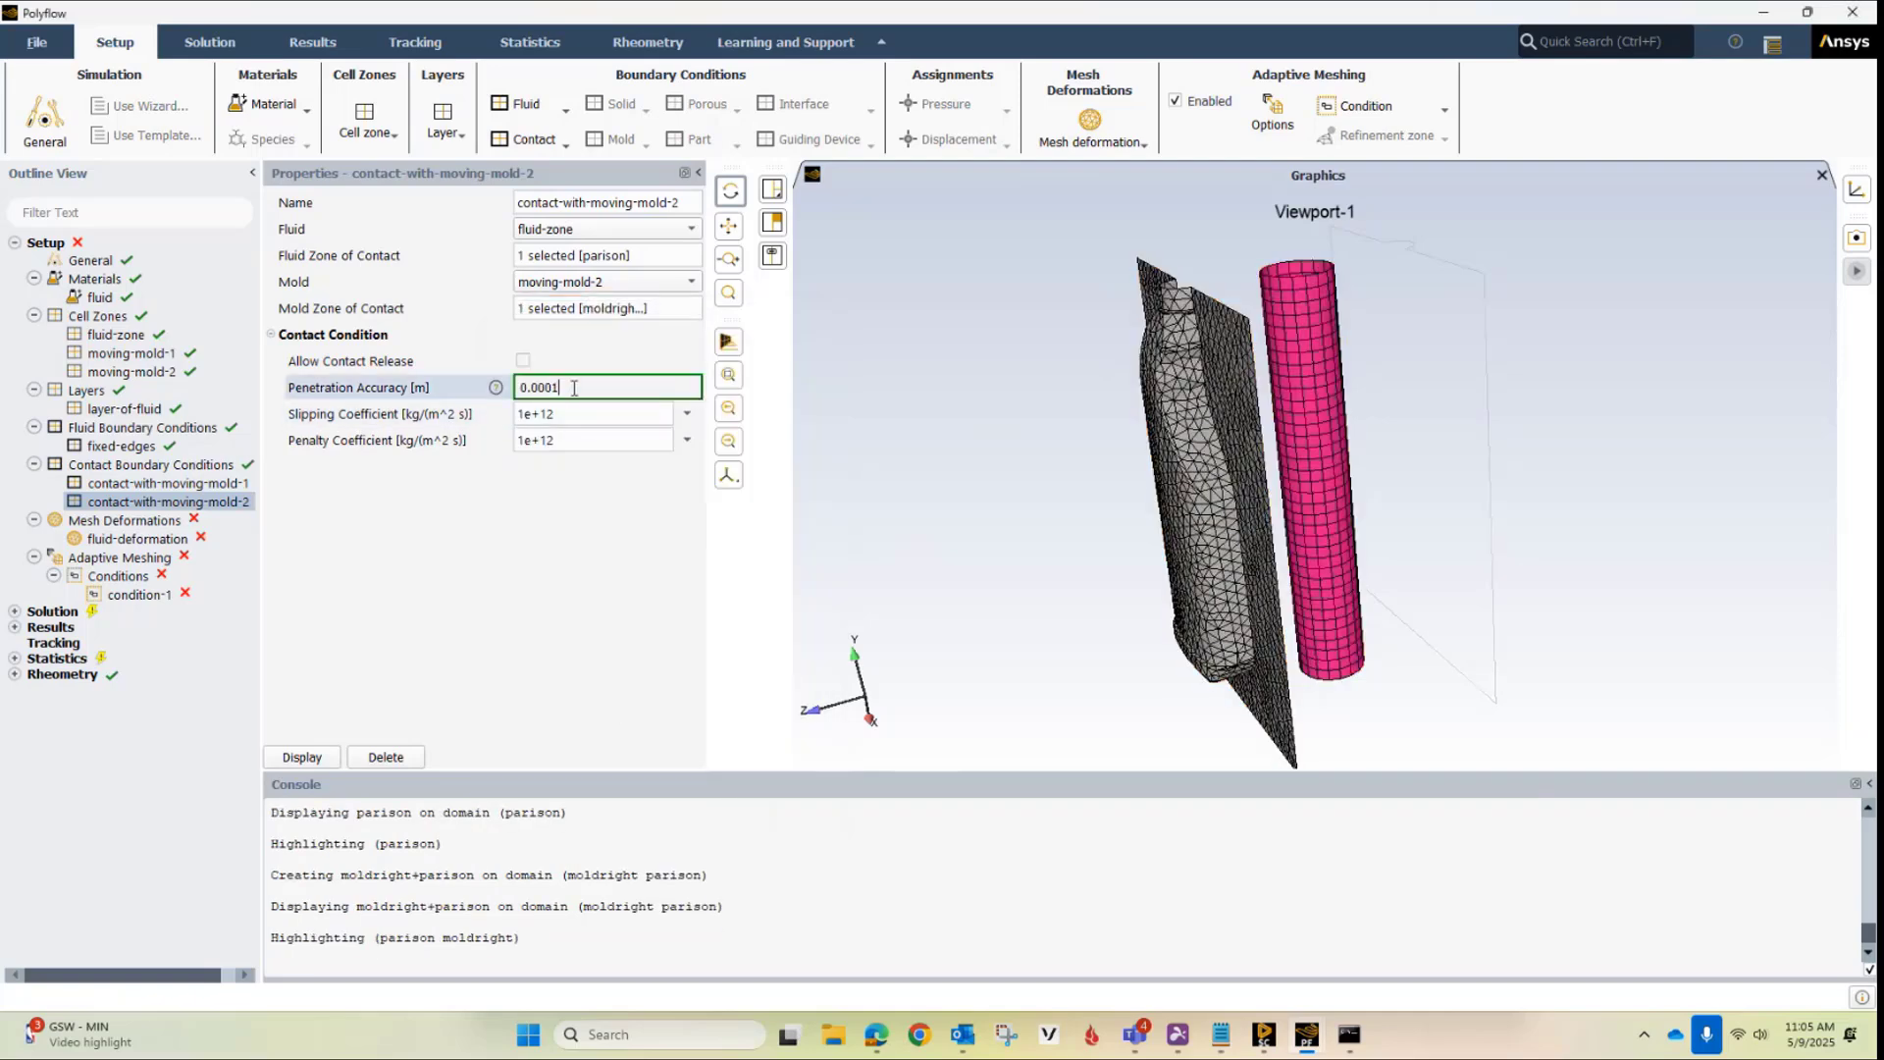
text(1)
key(Return)
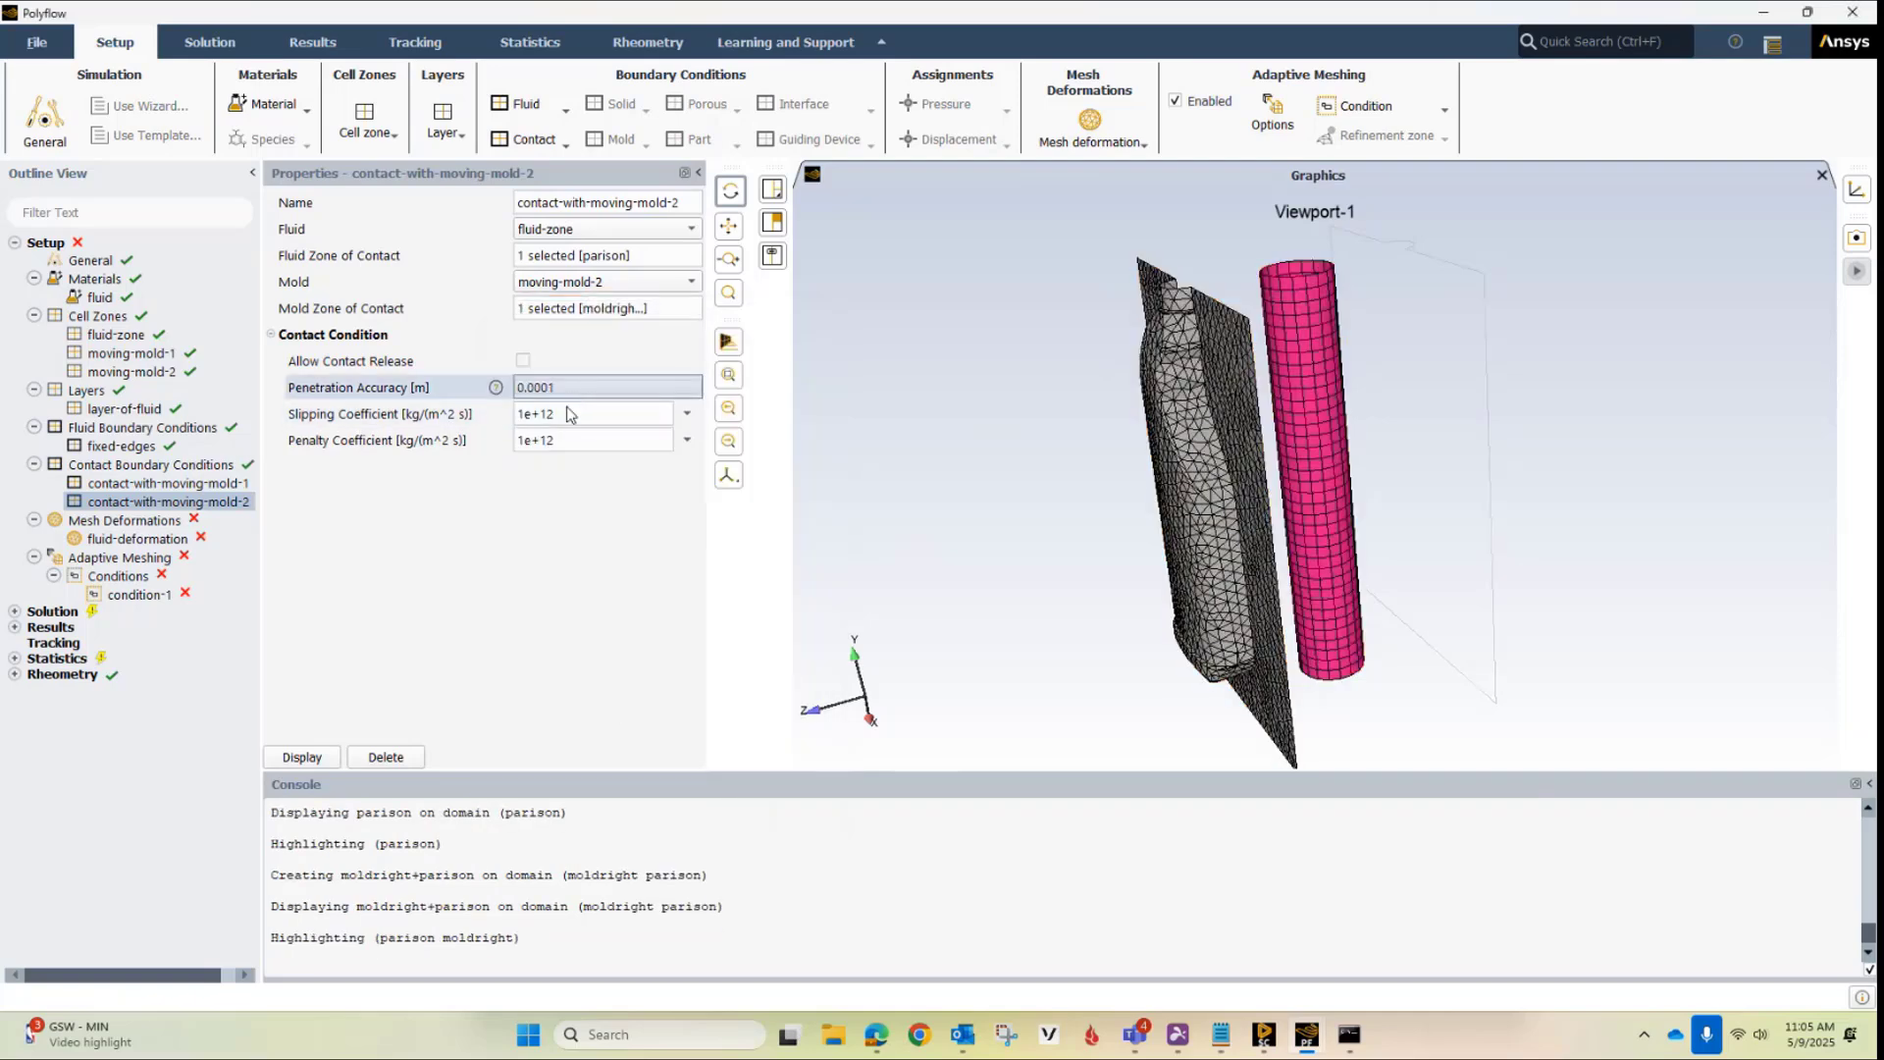
Assign the parison zone to the fluid-deformation Lagrangian mesh deformation
click(141, 539)
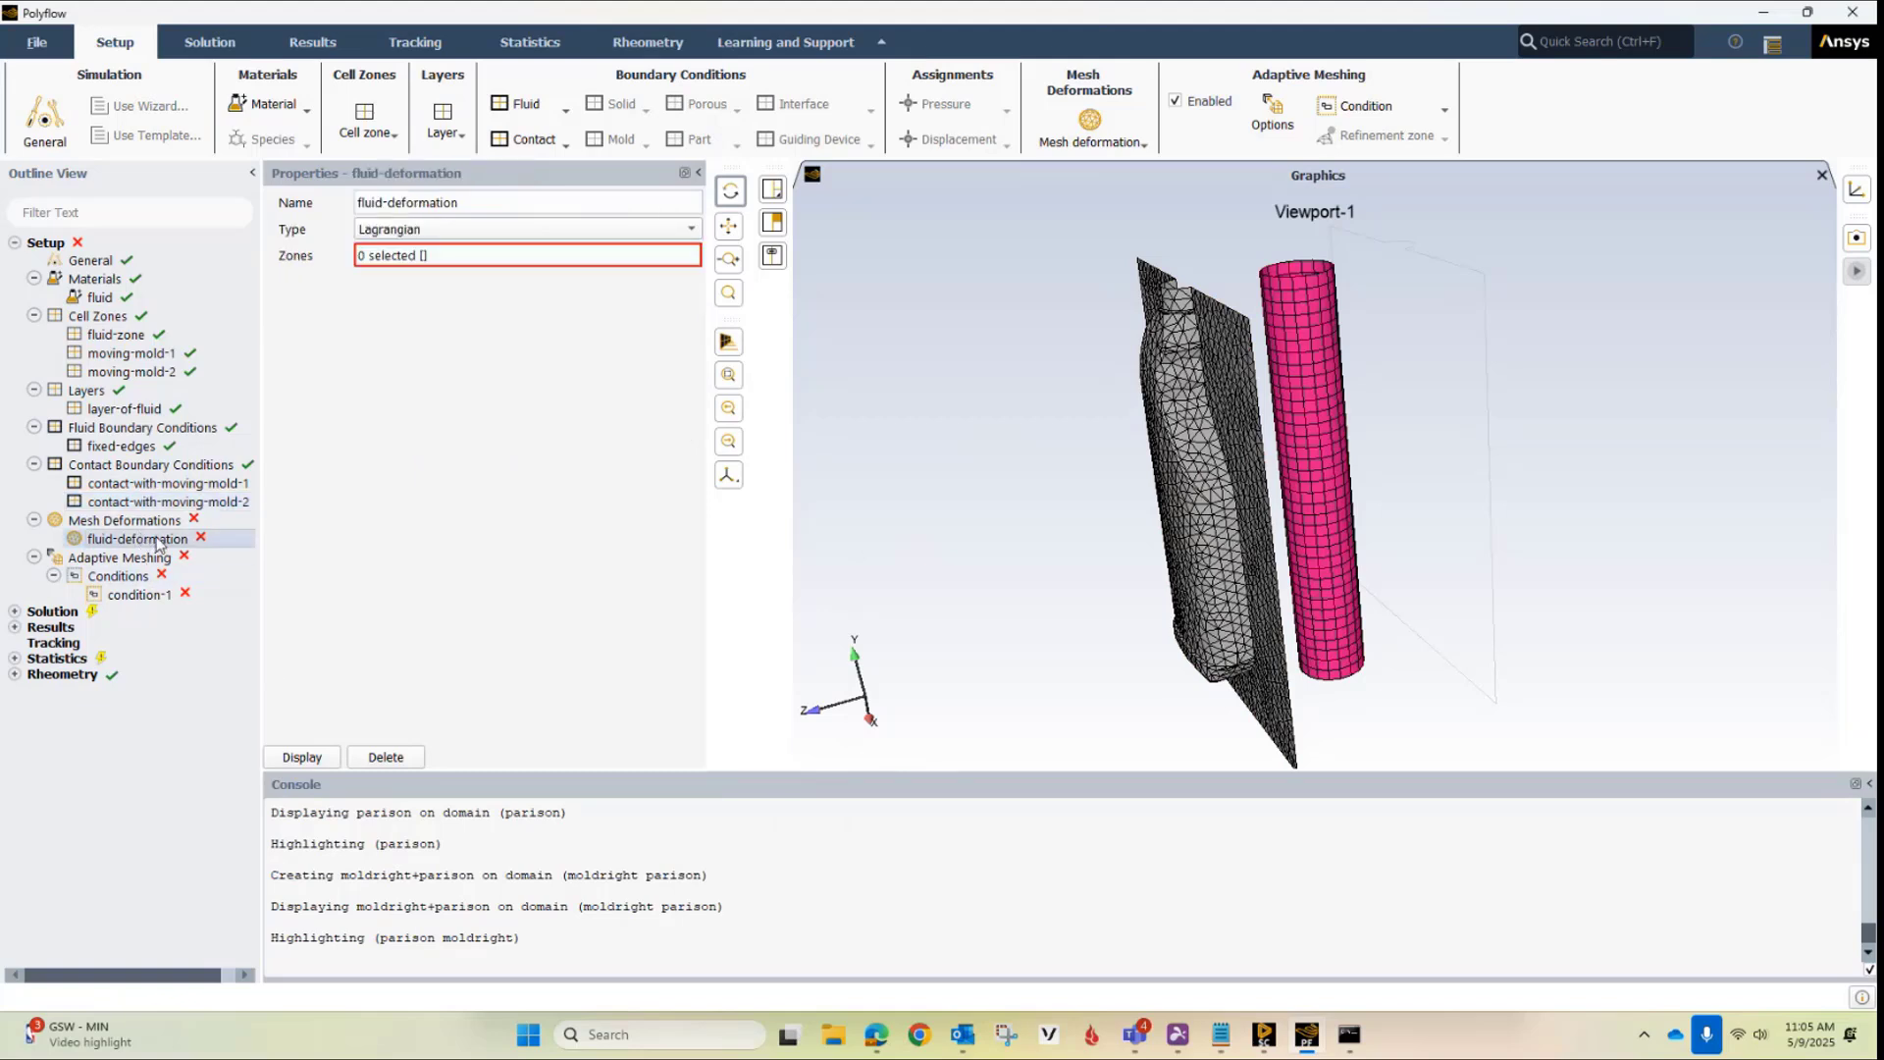
click(437, 257)
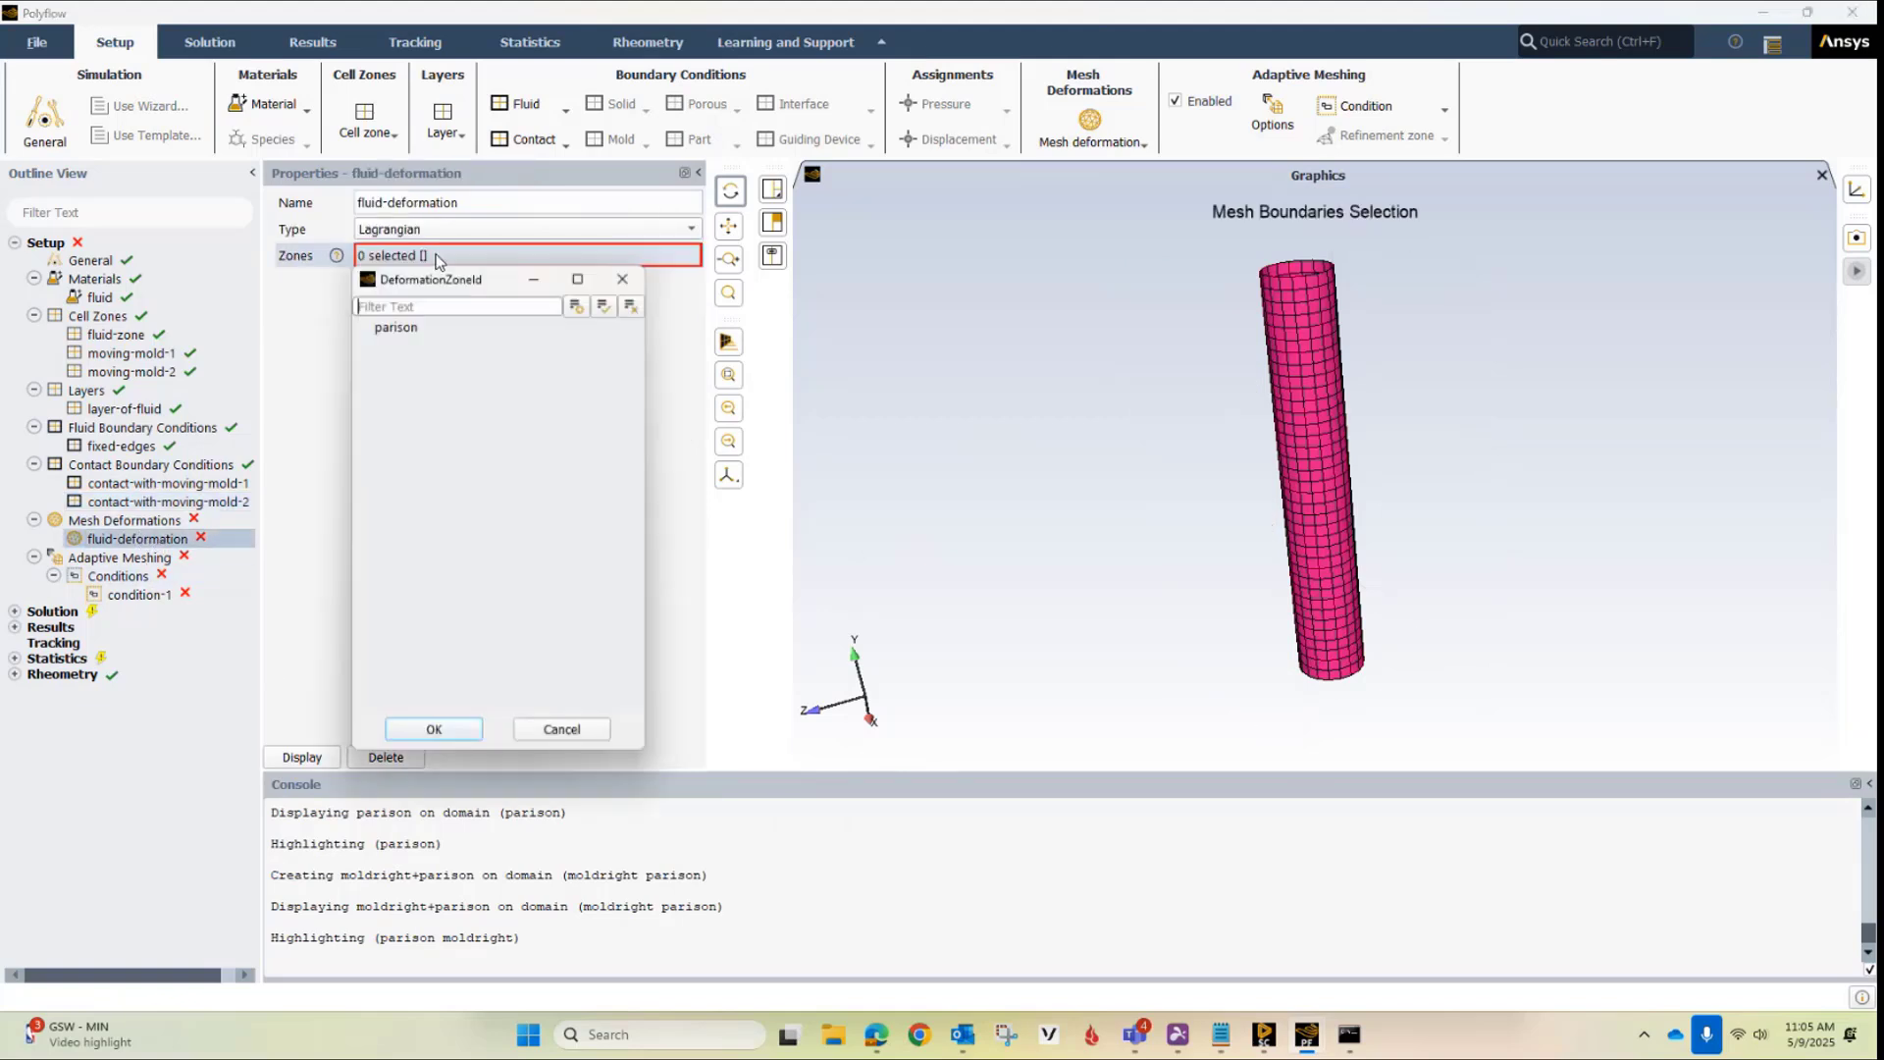
click(402, 328)
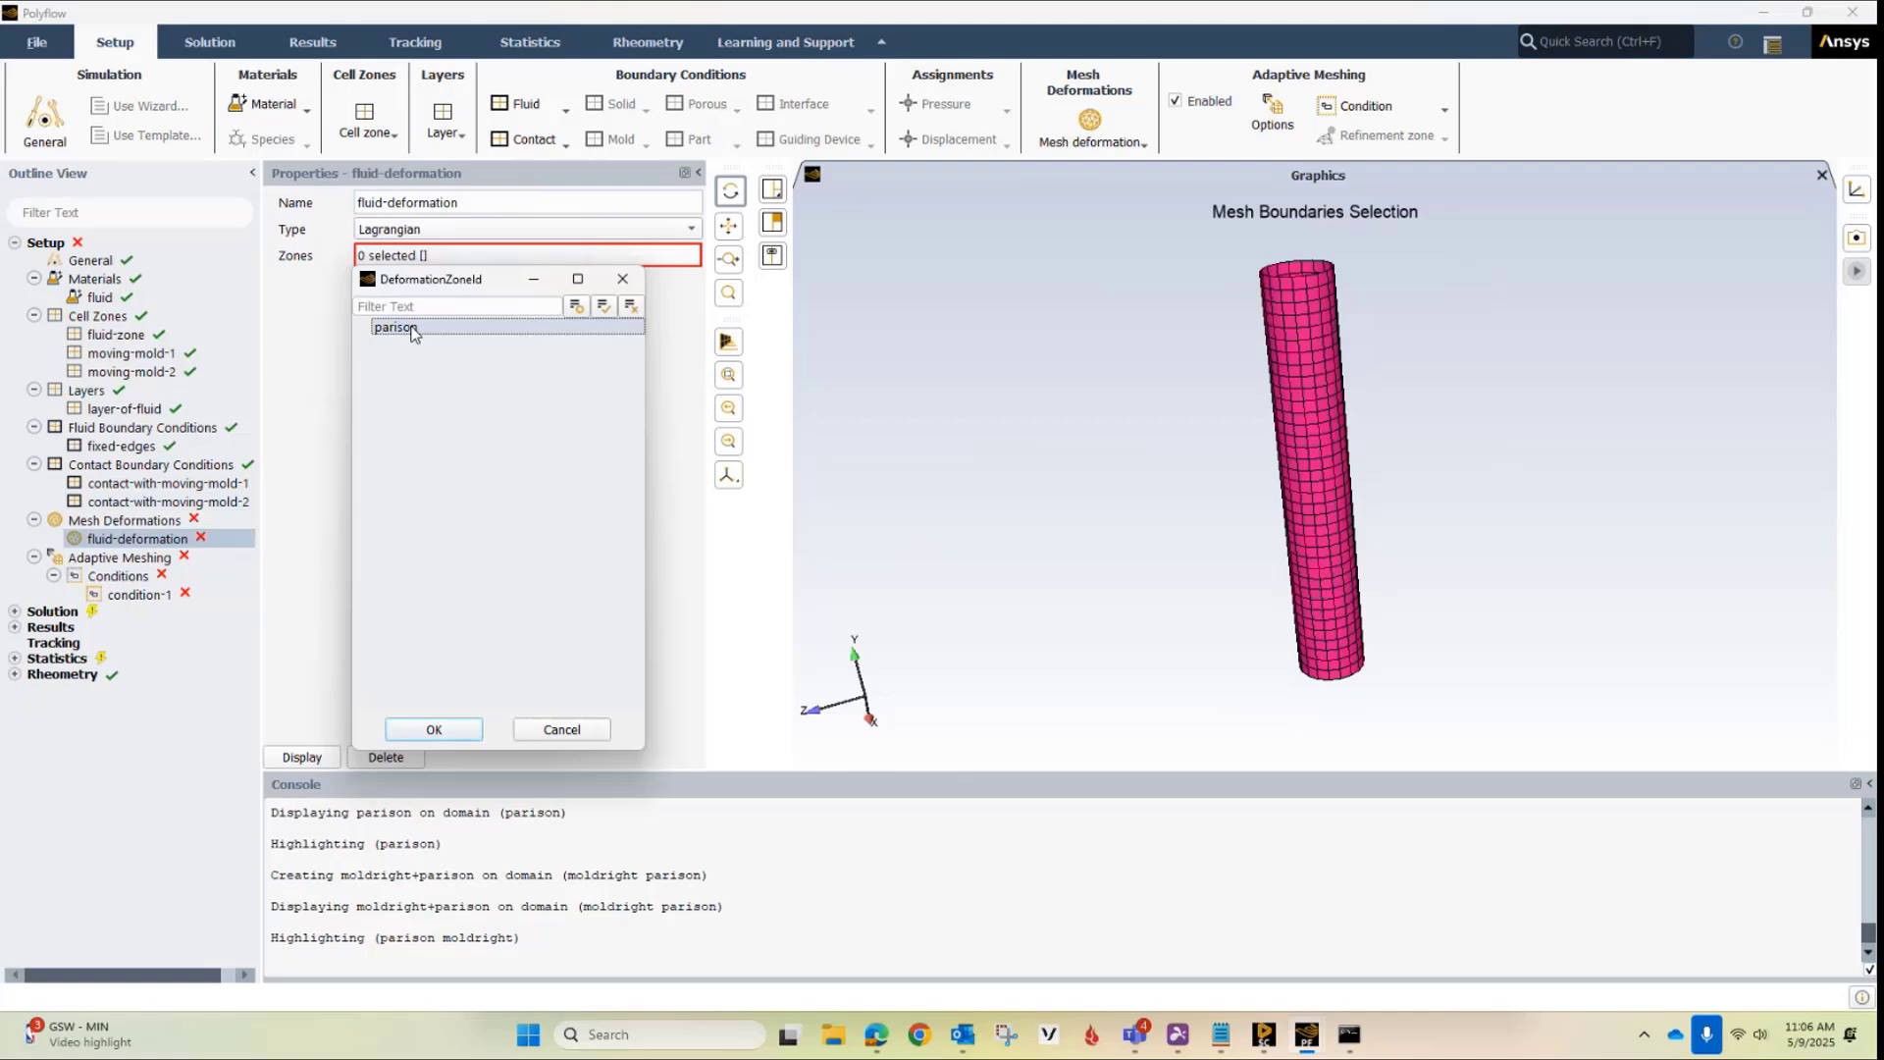
click(428, 727)
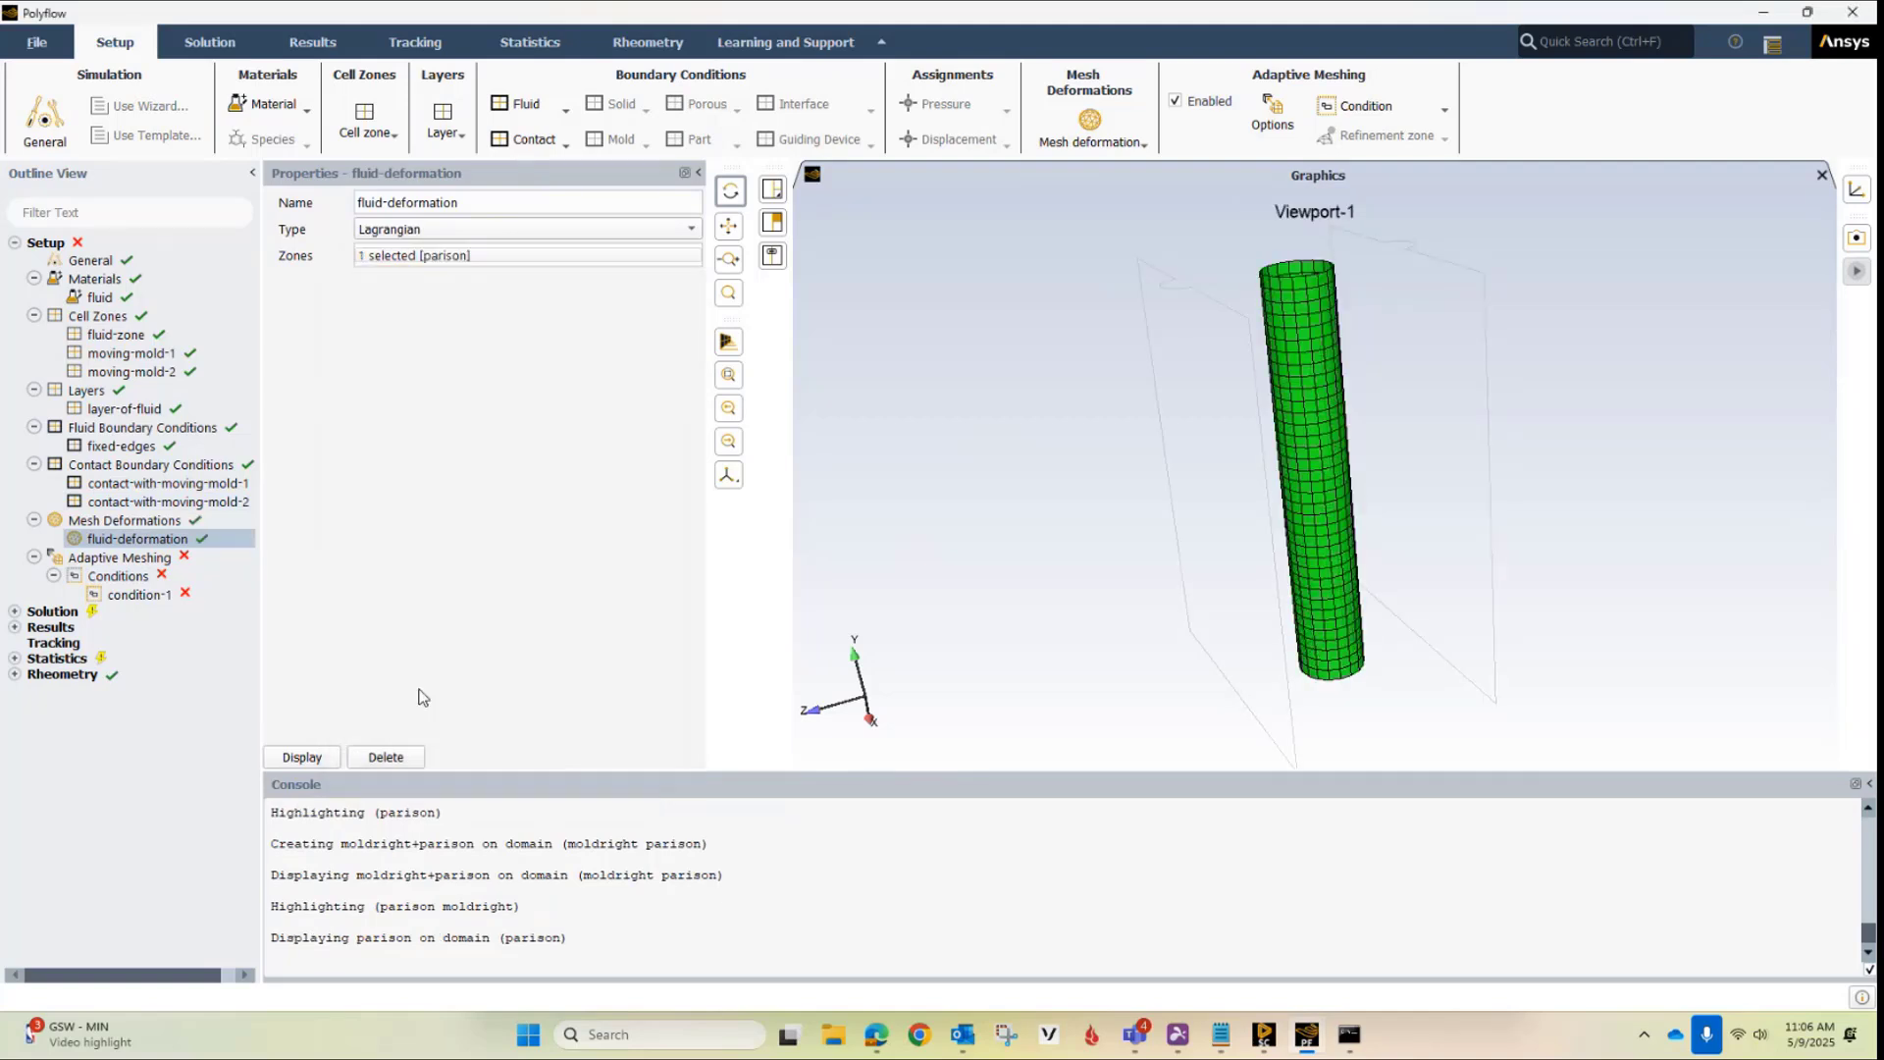
Select parison as the zone for the adaptive meshing condition-1
click(140, 596)
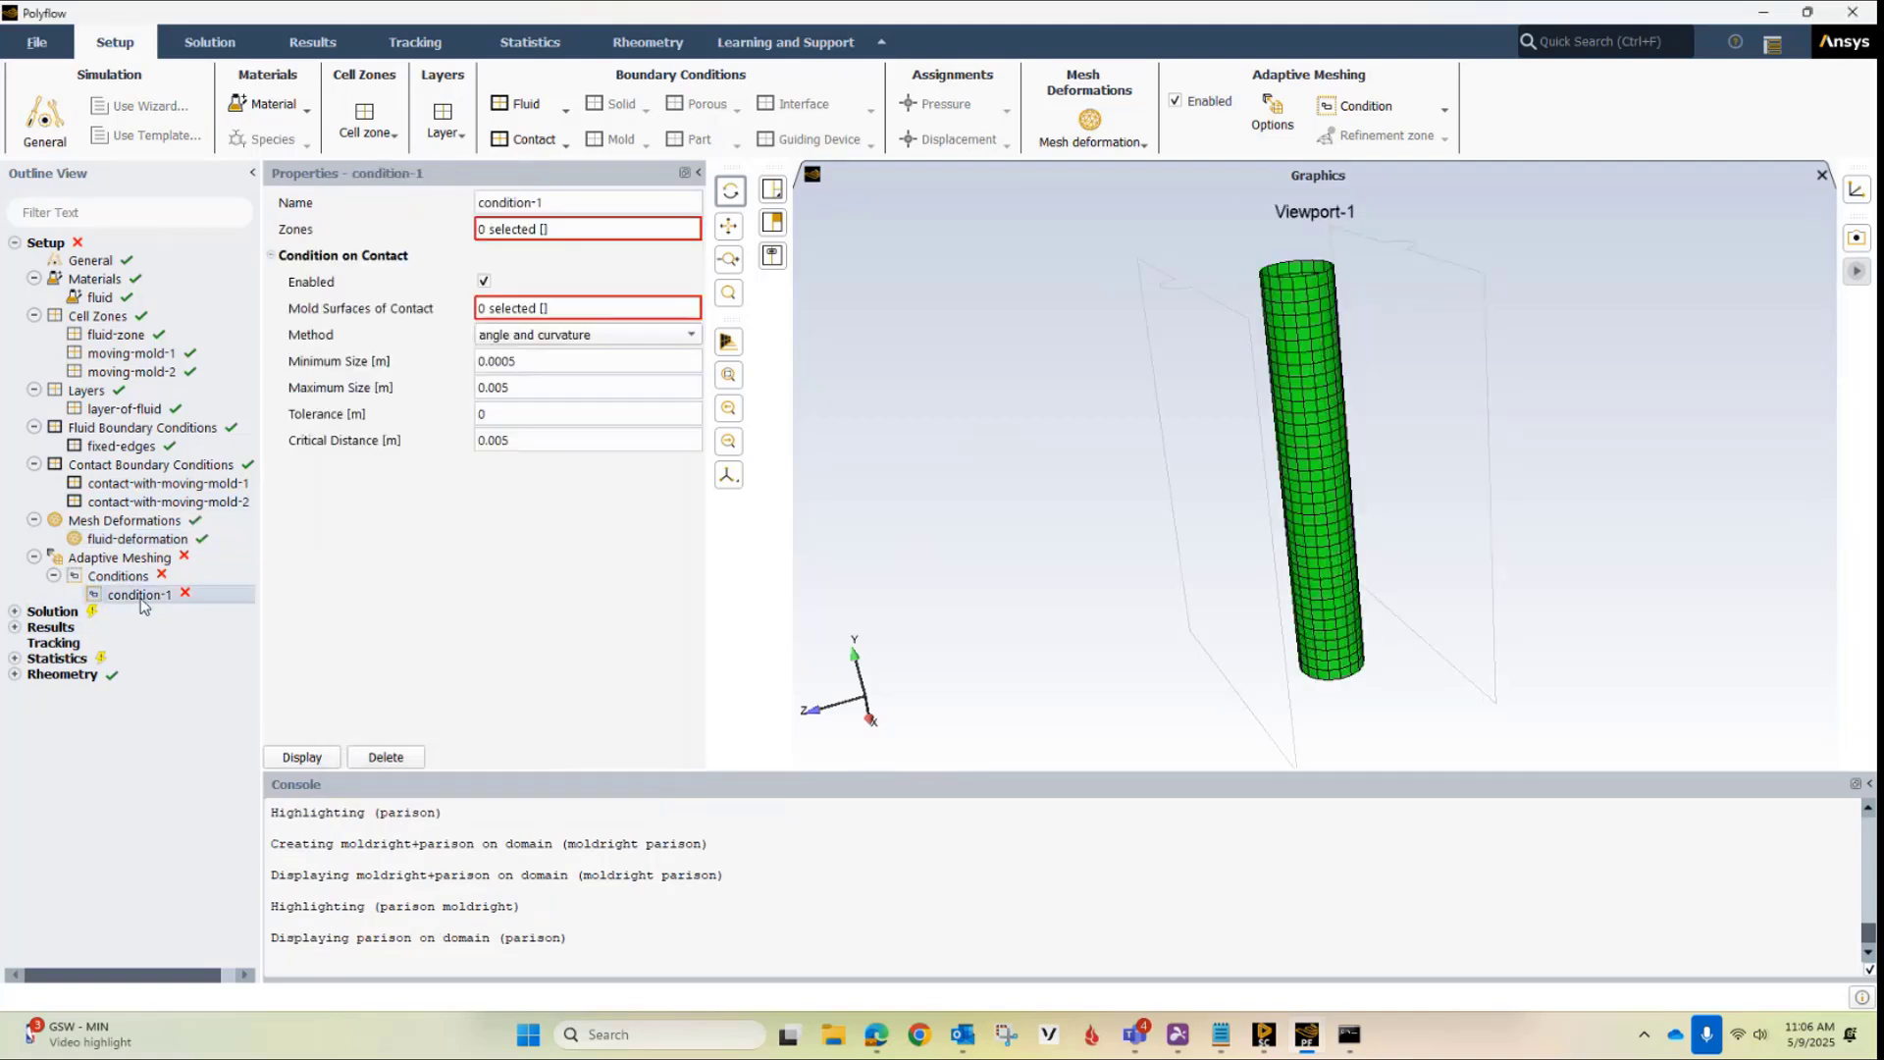
click(539, 309)
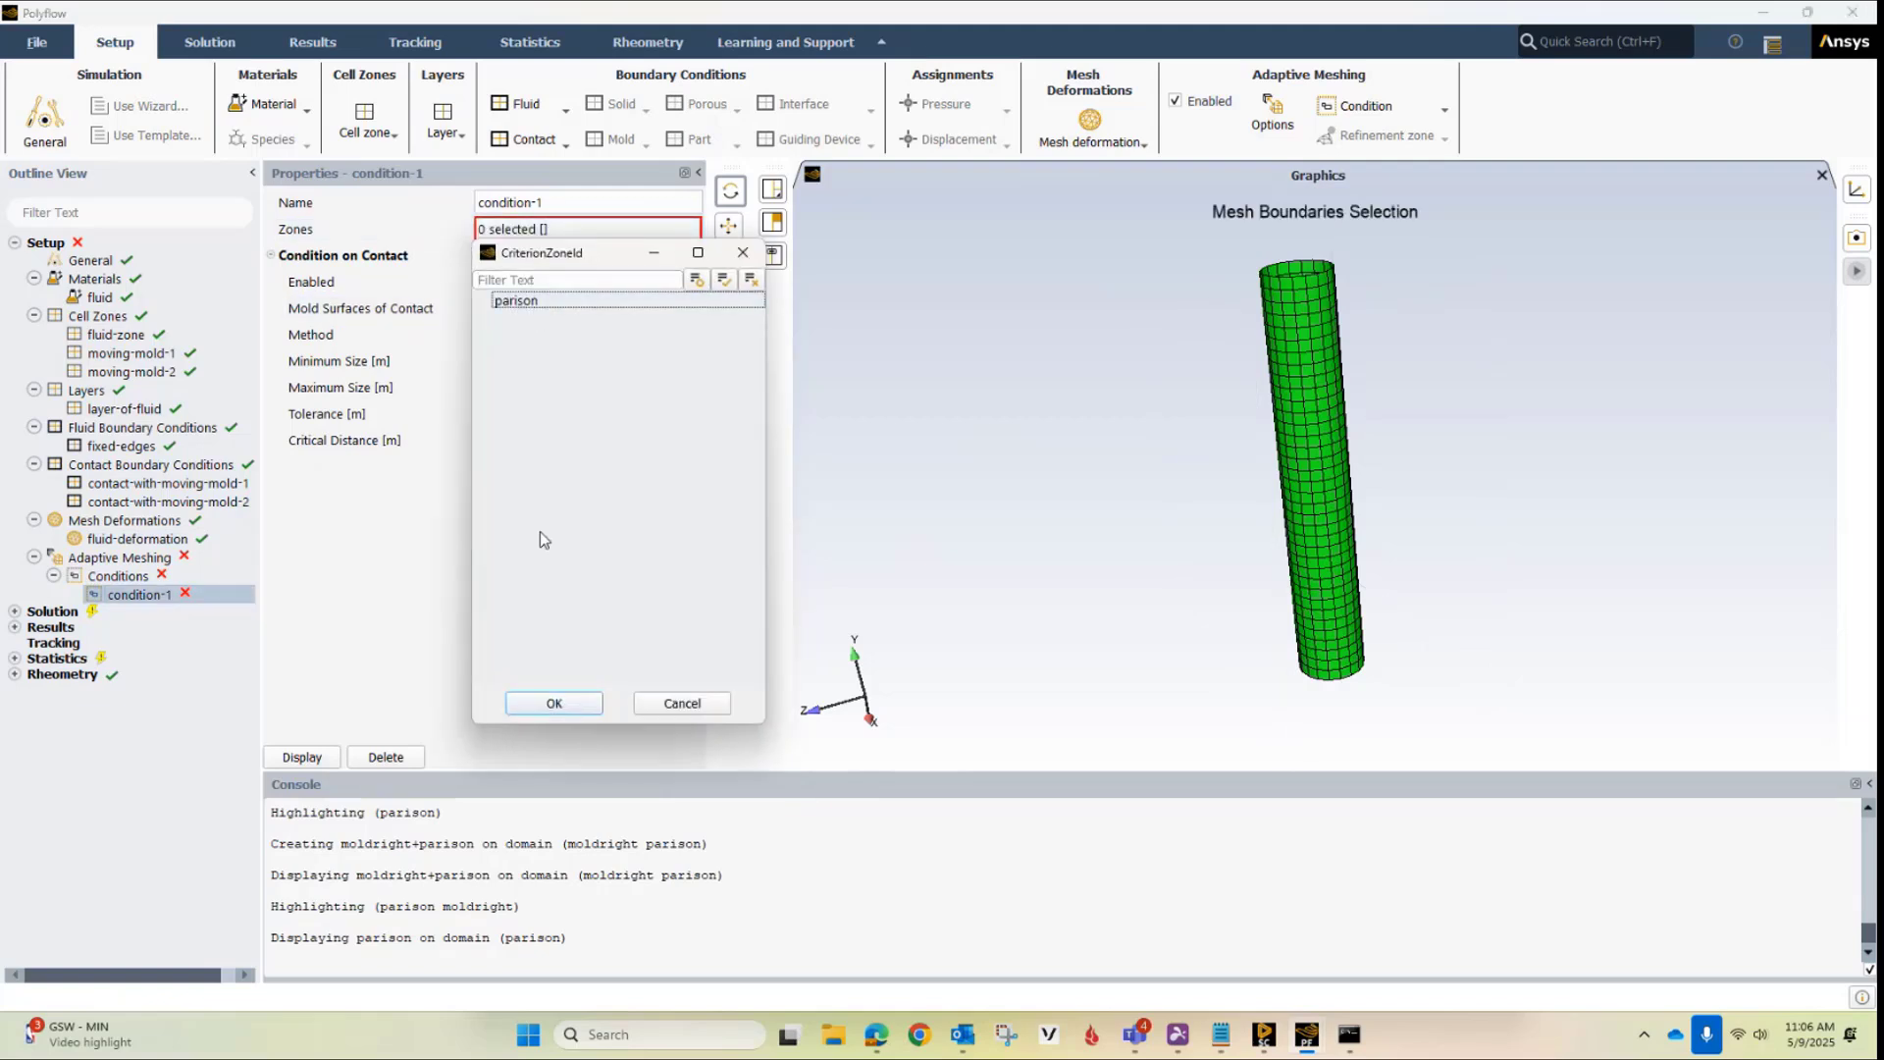
click(527, 301)
click(555, 703)
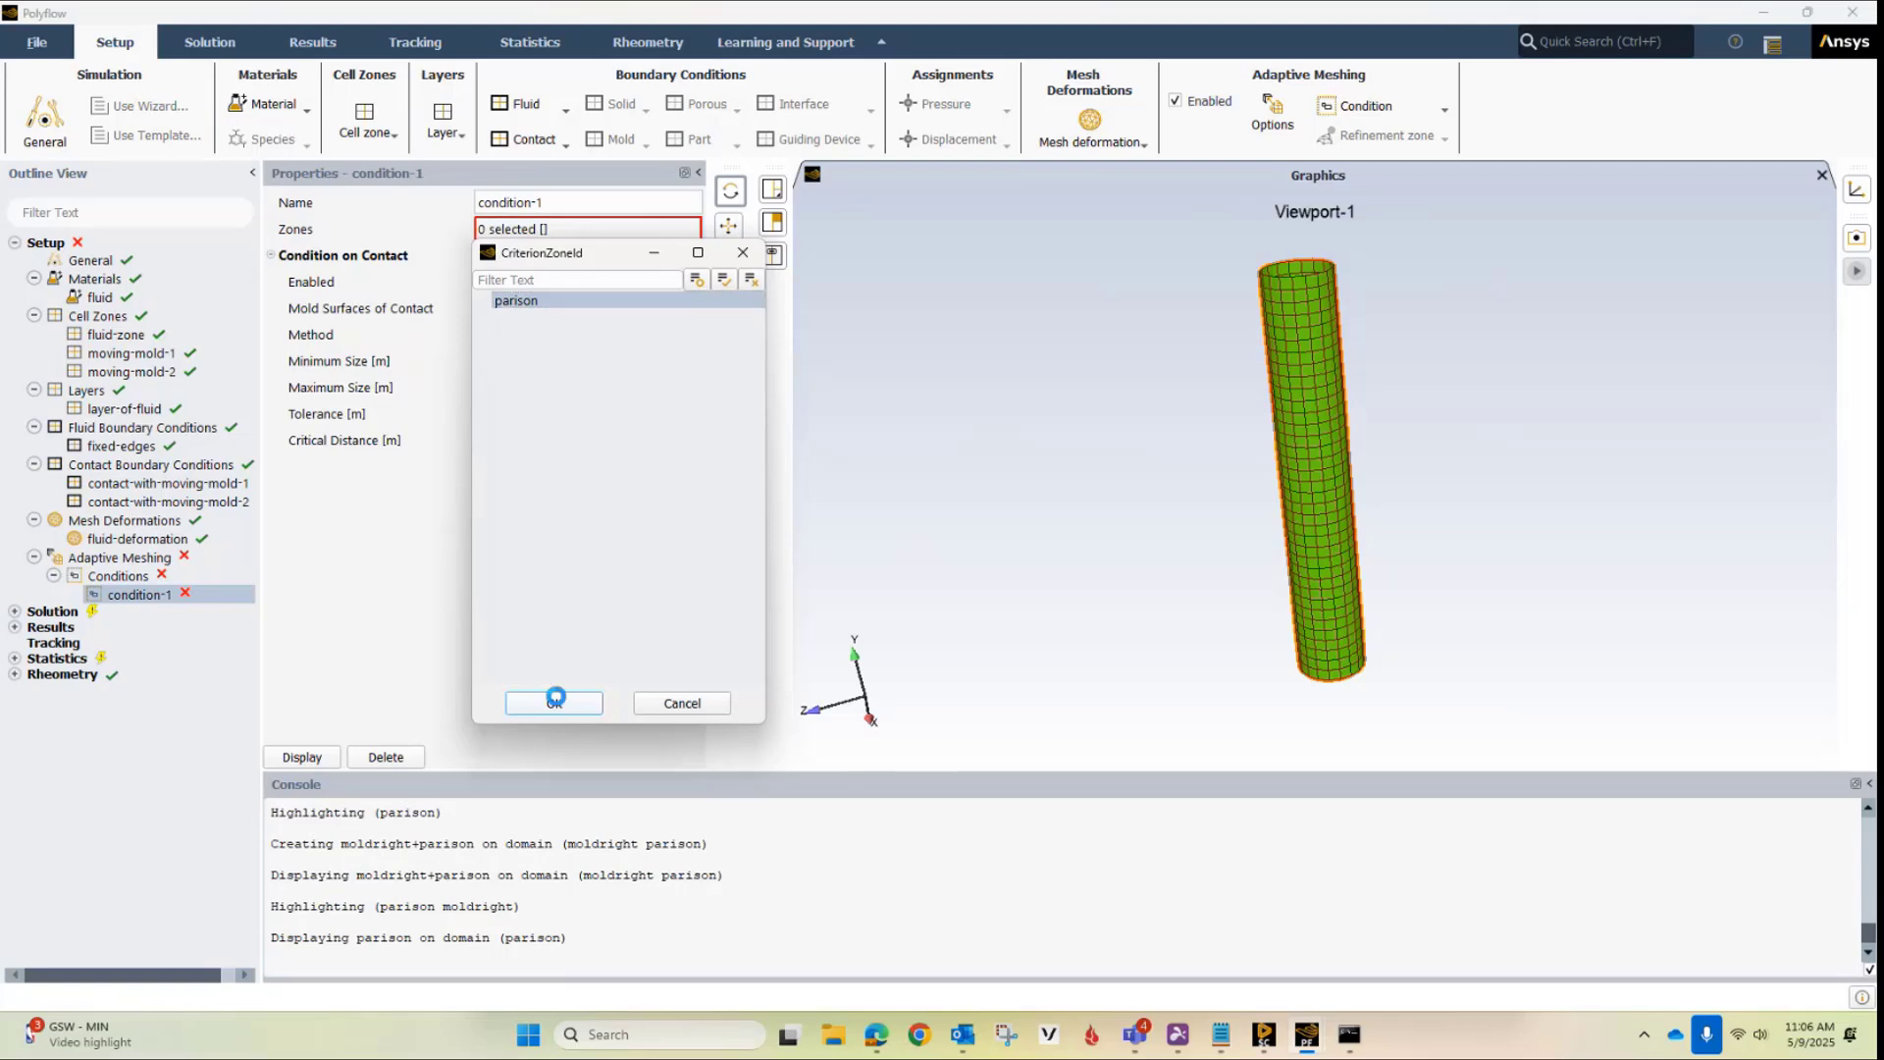
Select both moldleft and moldright as the mold surfaces of contact for condition-1
click(549, 309)
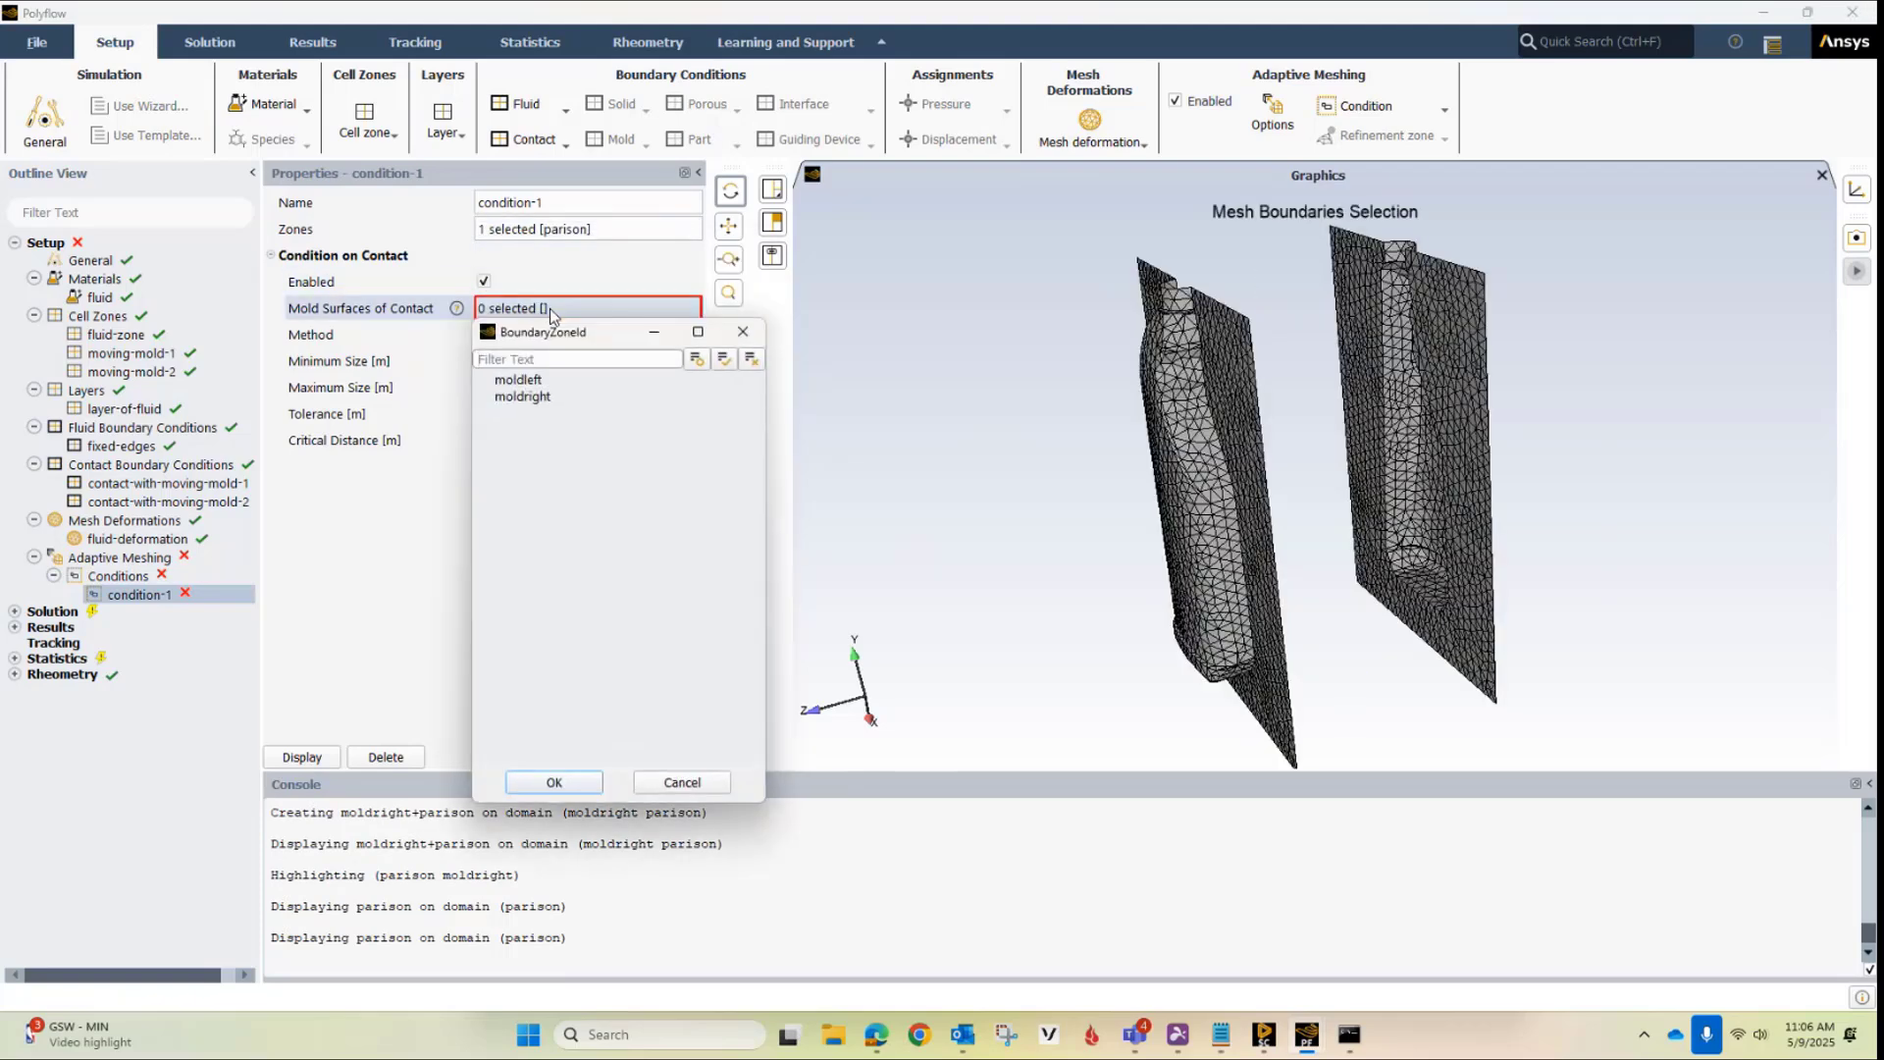
click(520, 381)
click(523, 398)
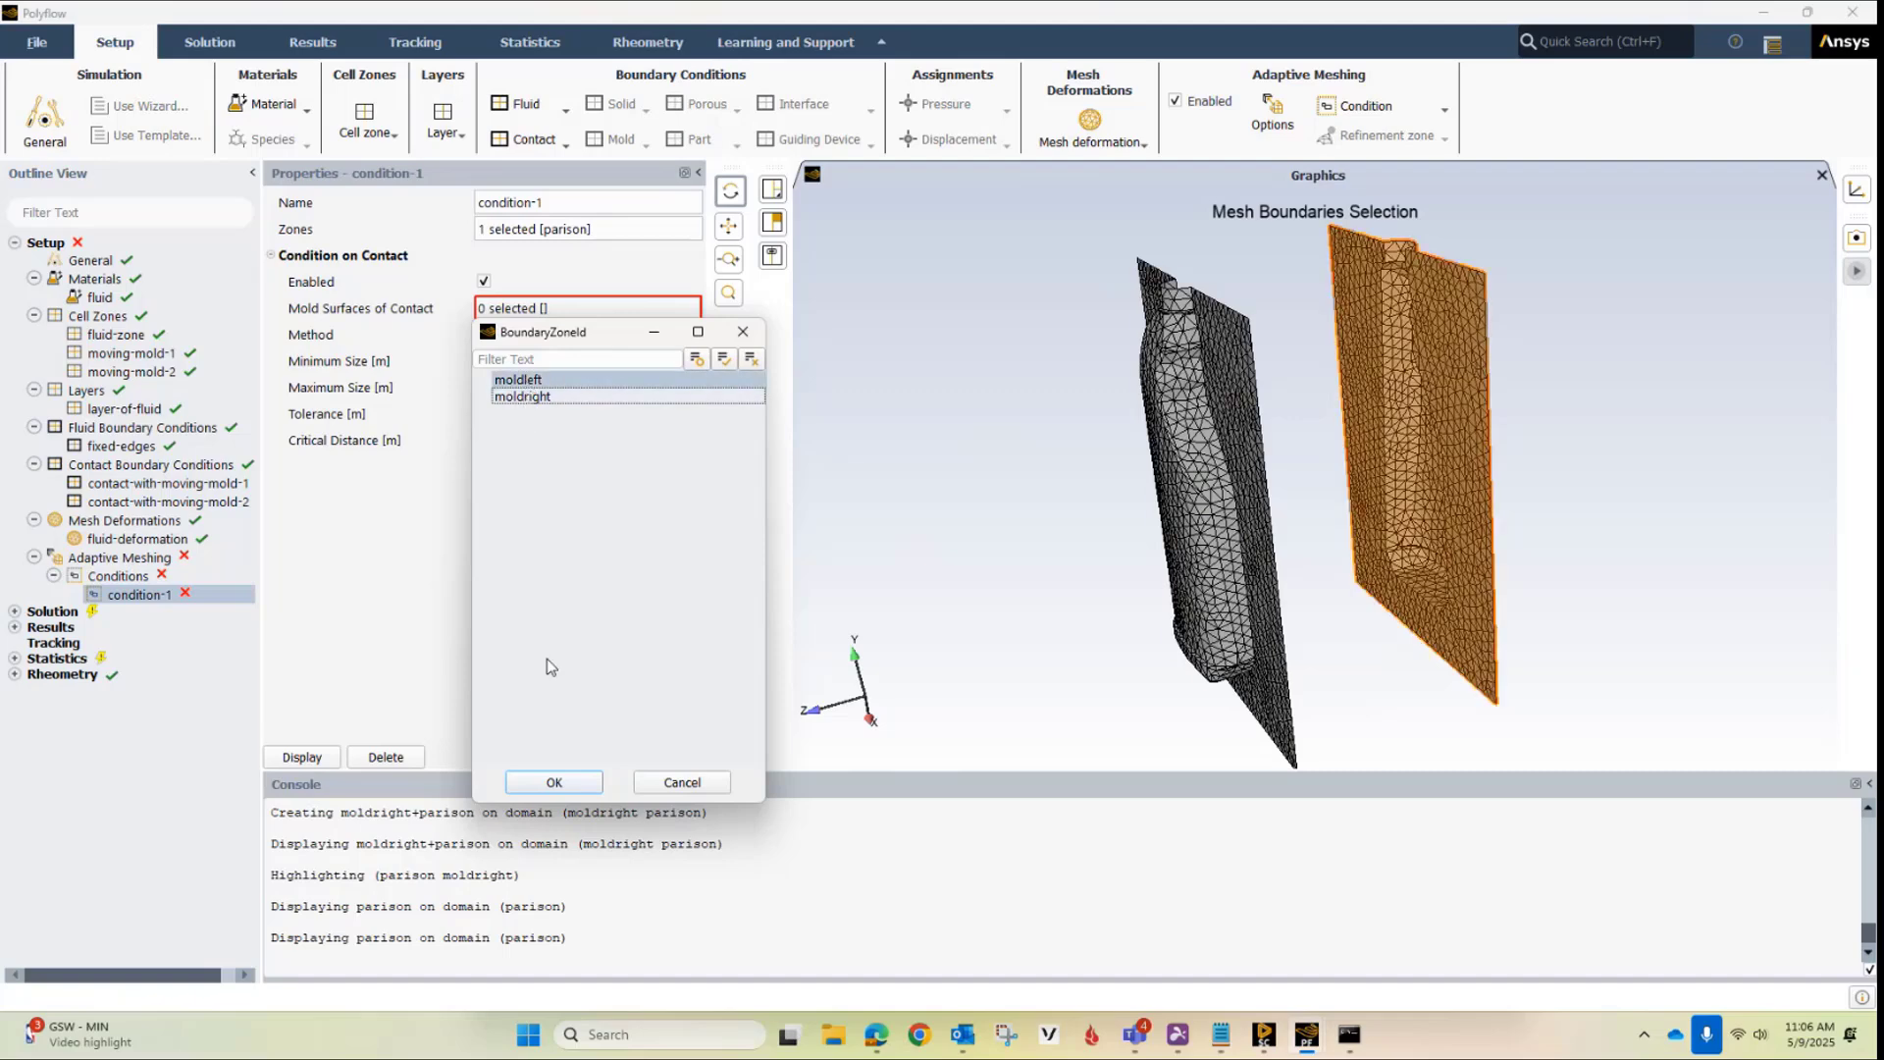
click(571, 398)
click(574, 382)
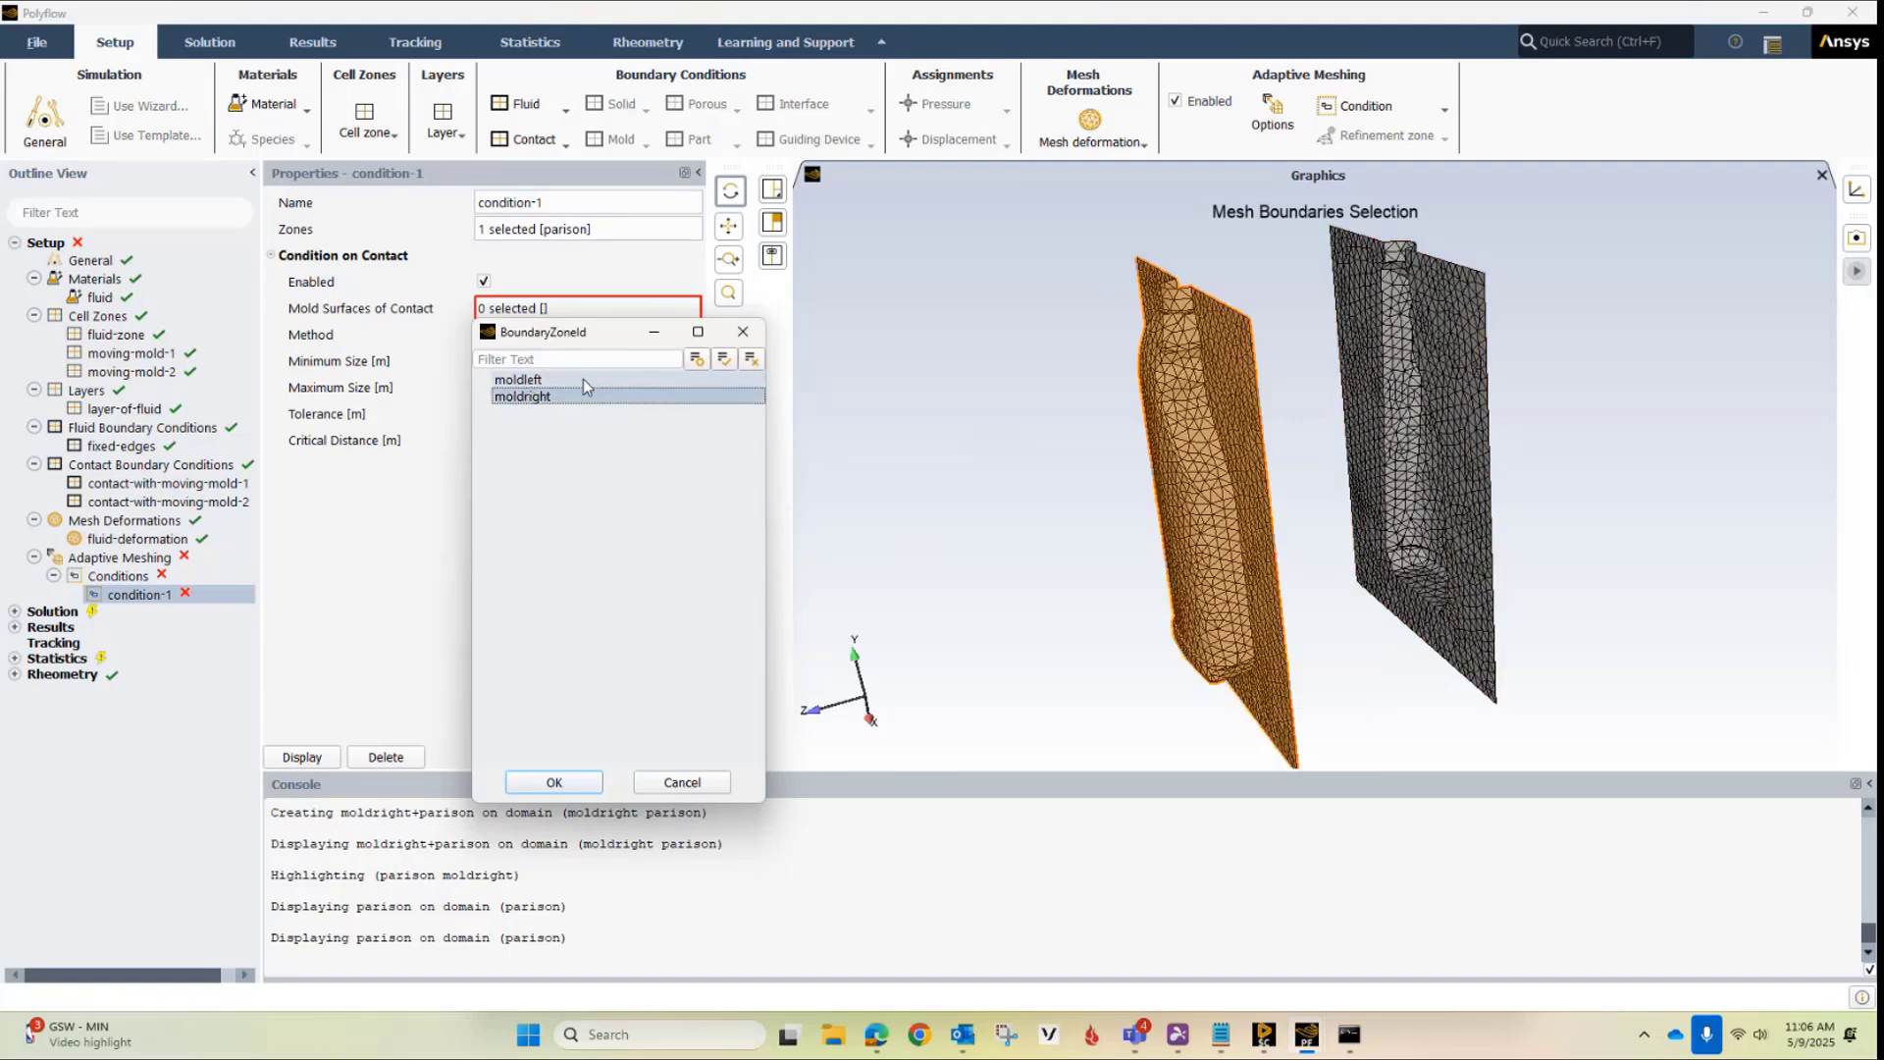
click(583, 380)
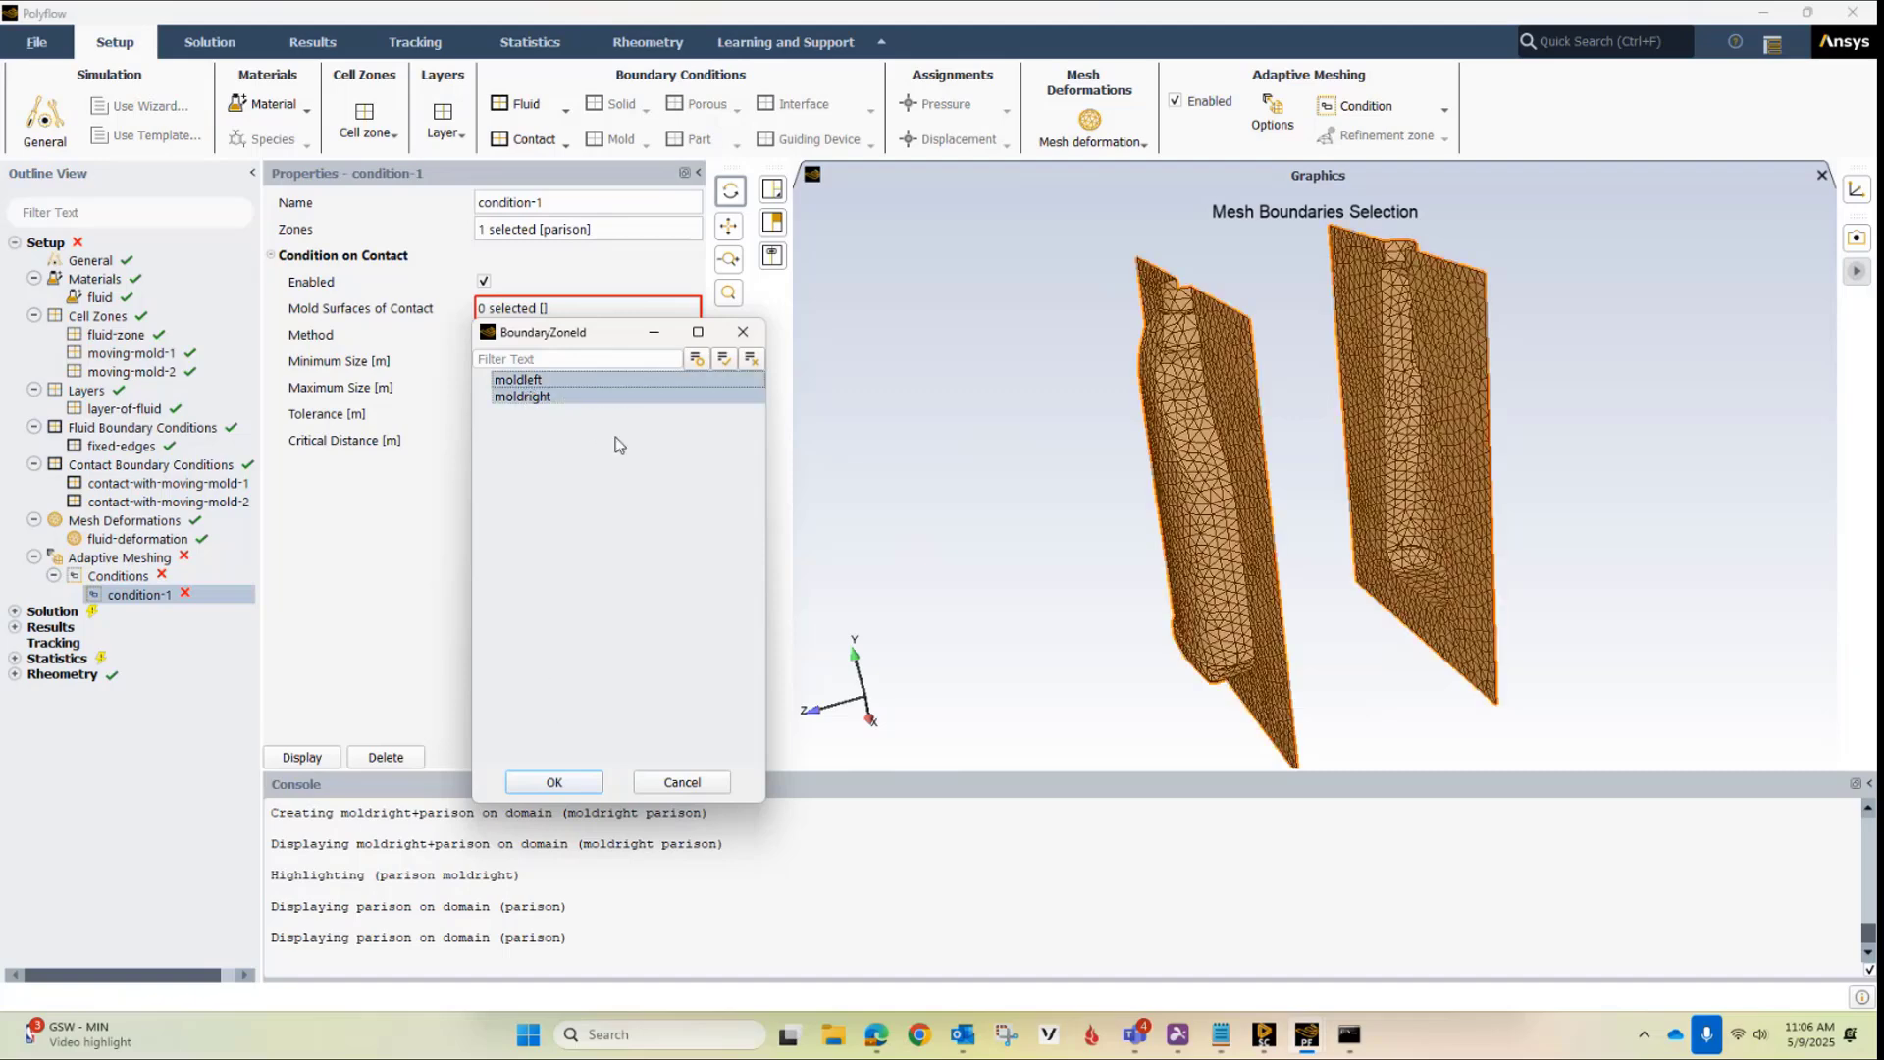
click(542, 779)
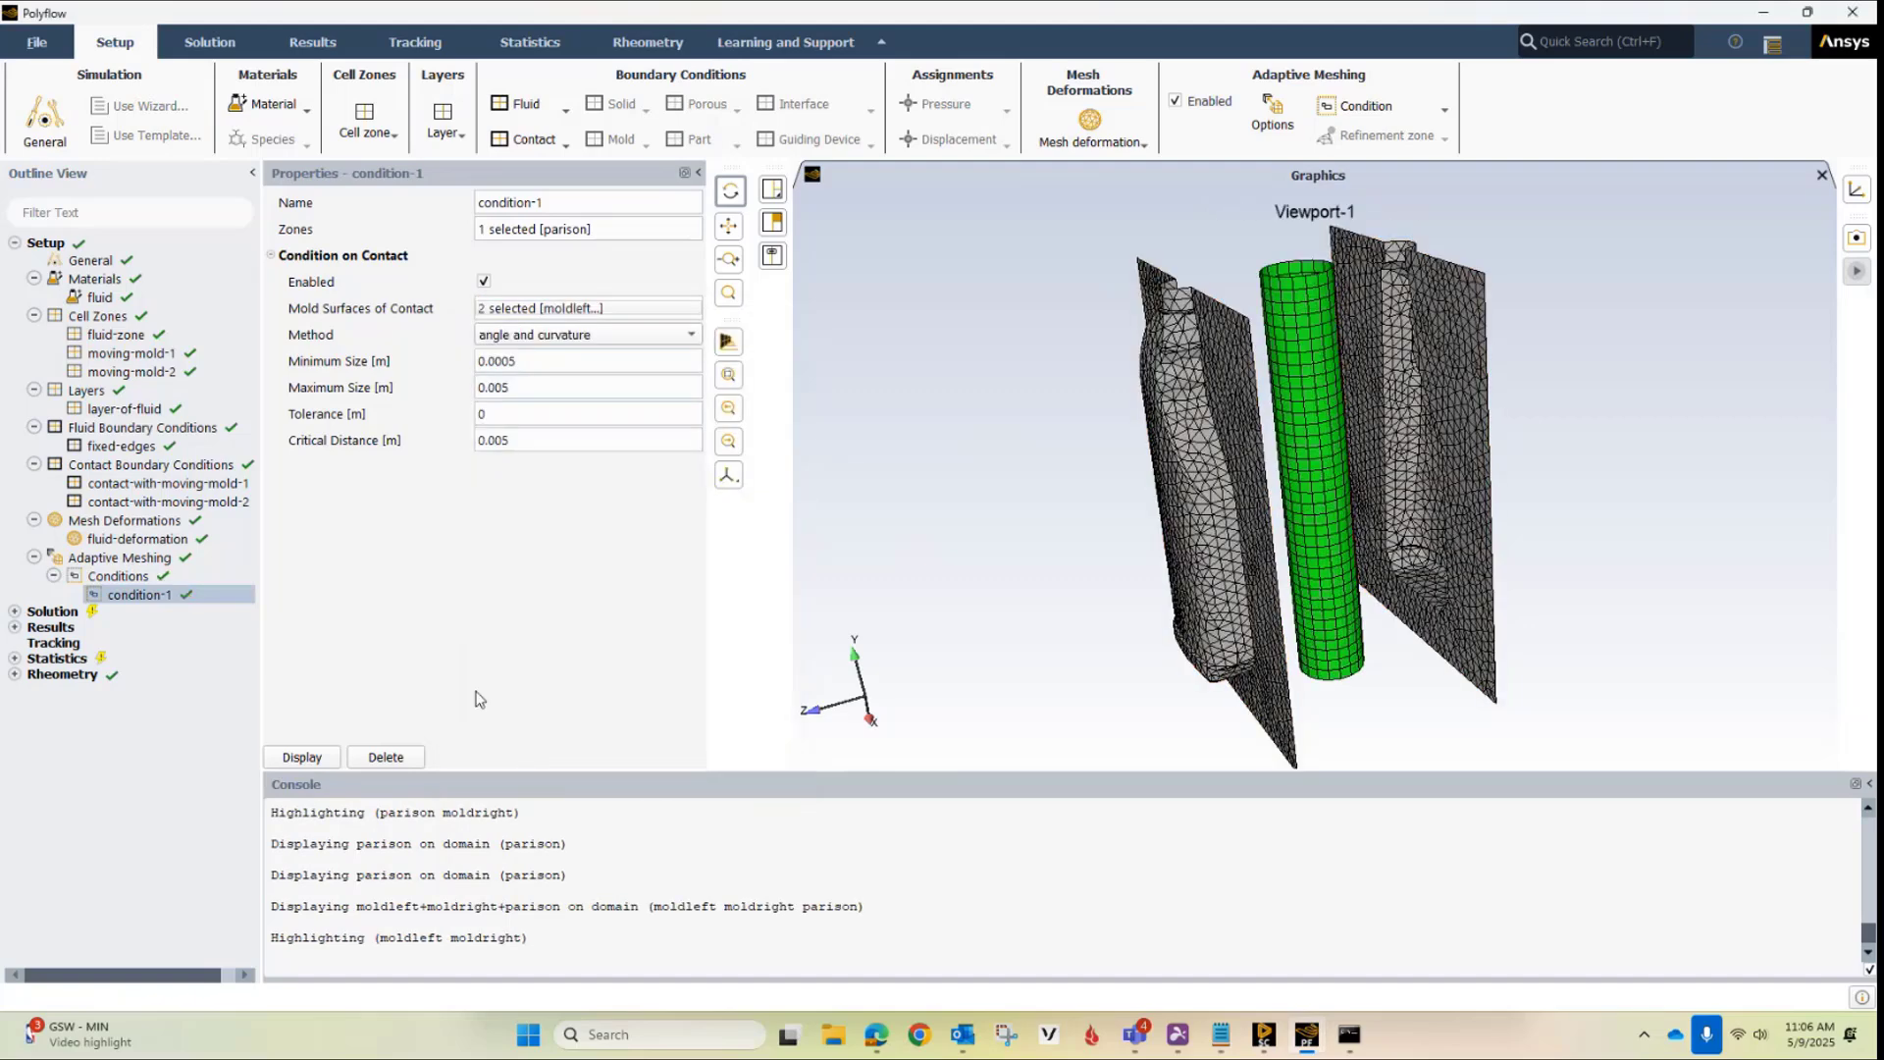
Set the minimum size of condition-1 to 0.005 m and its maximum size to 0.02 m
click(532, 362)
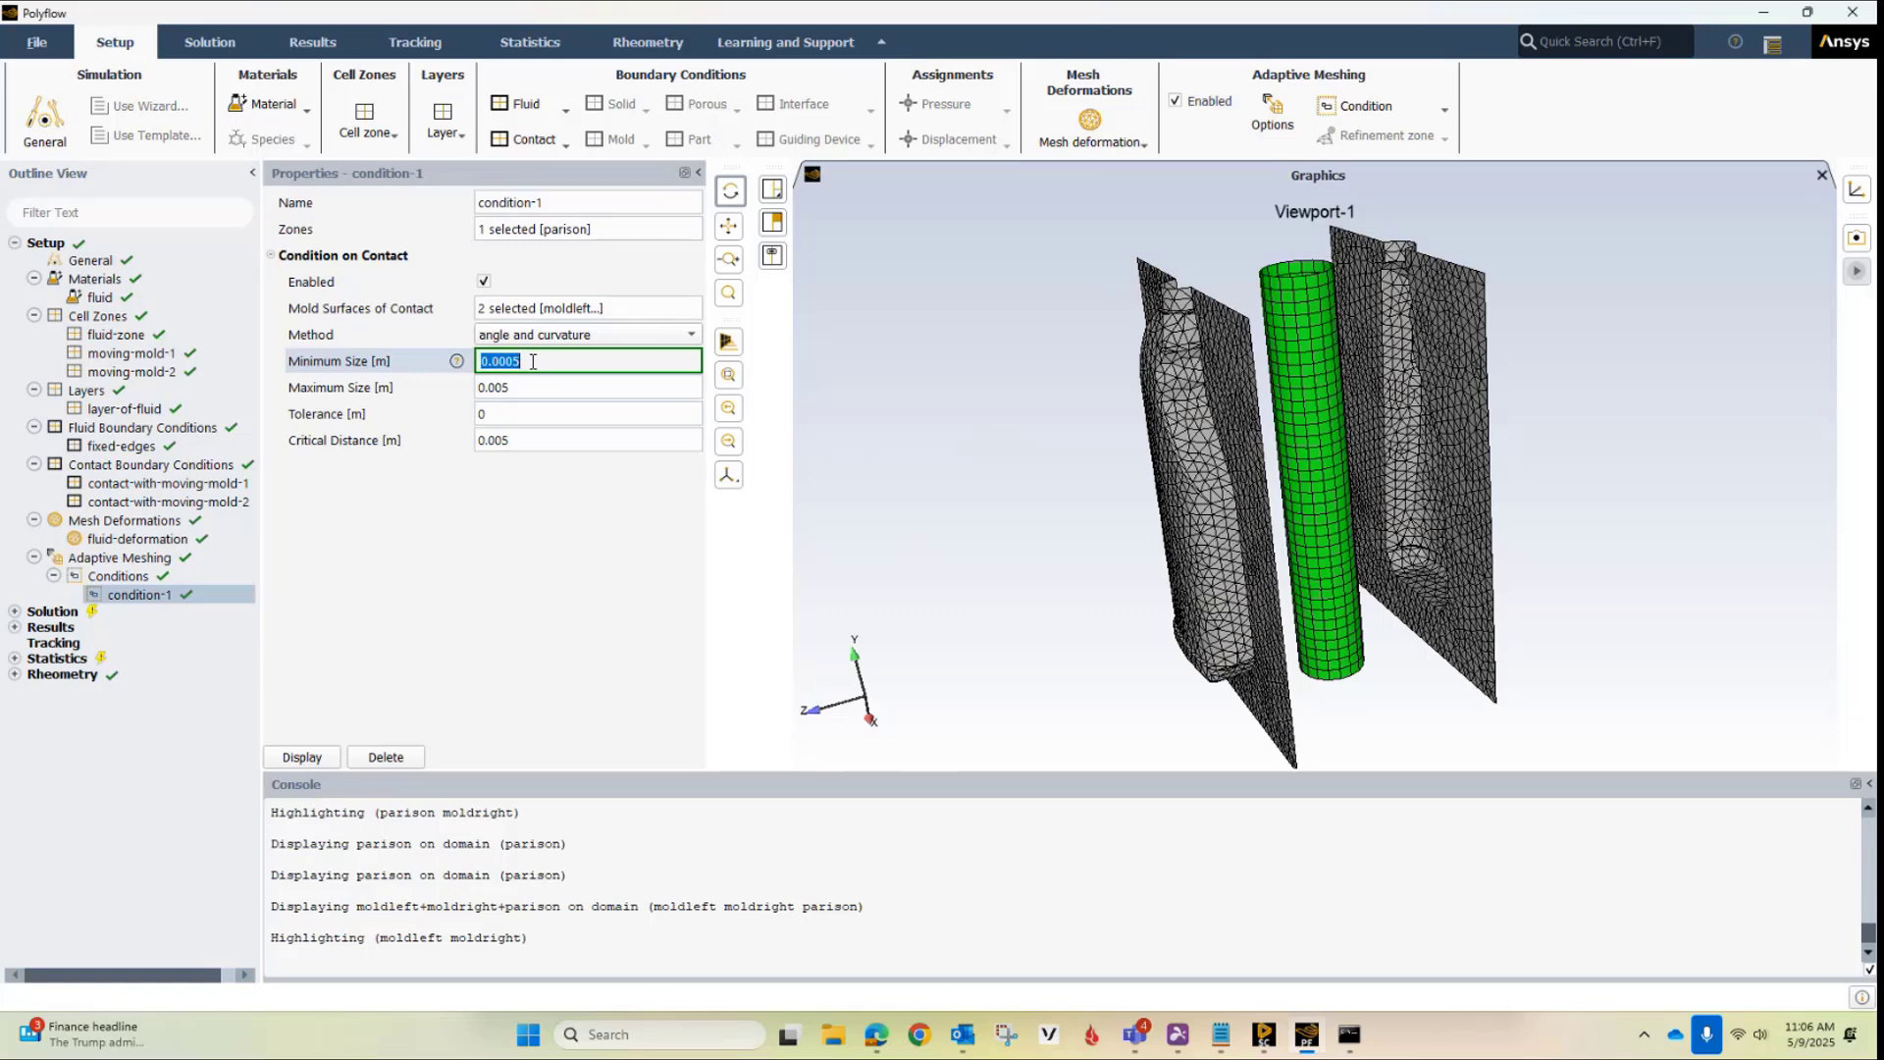
click(517, 363)
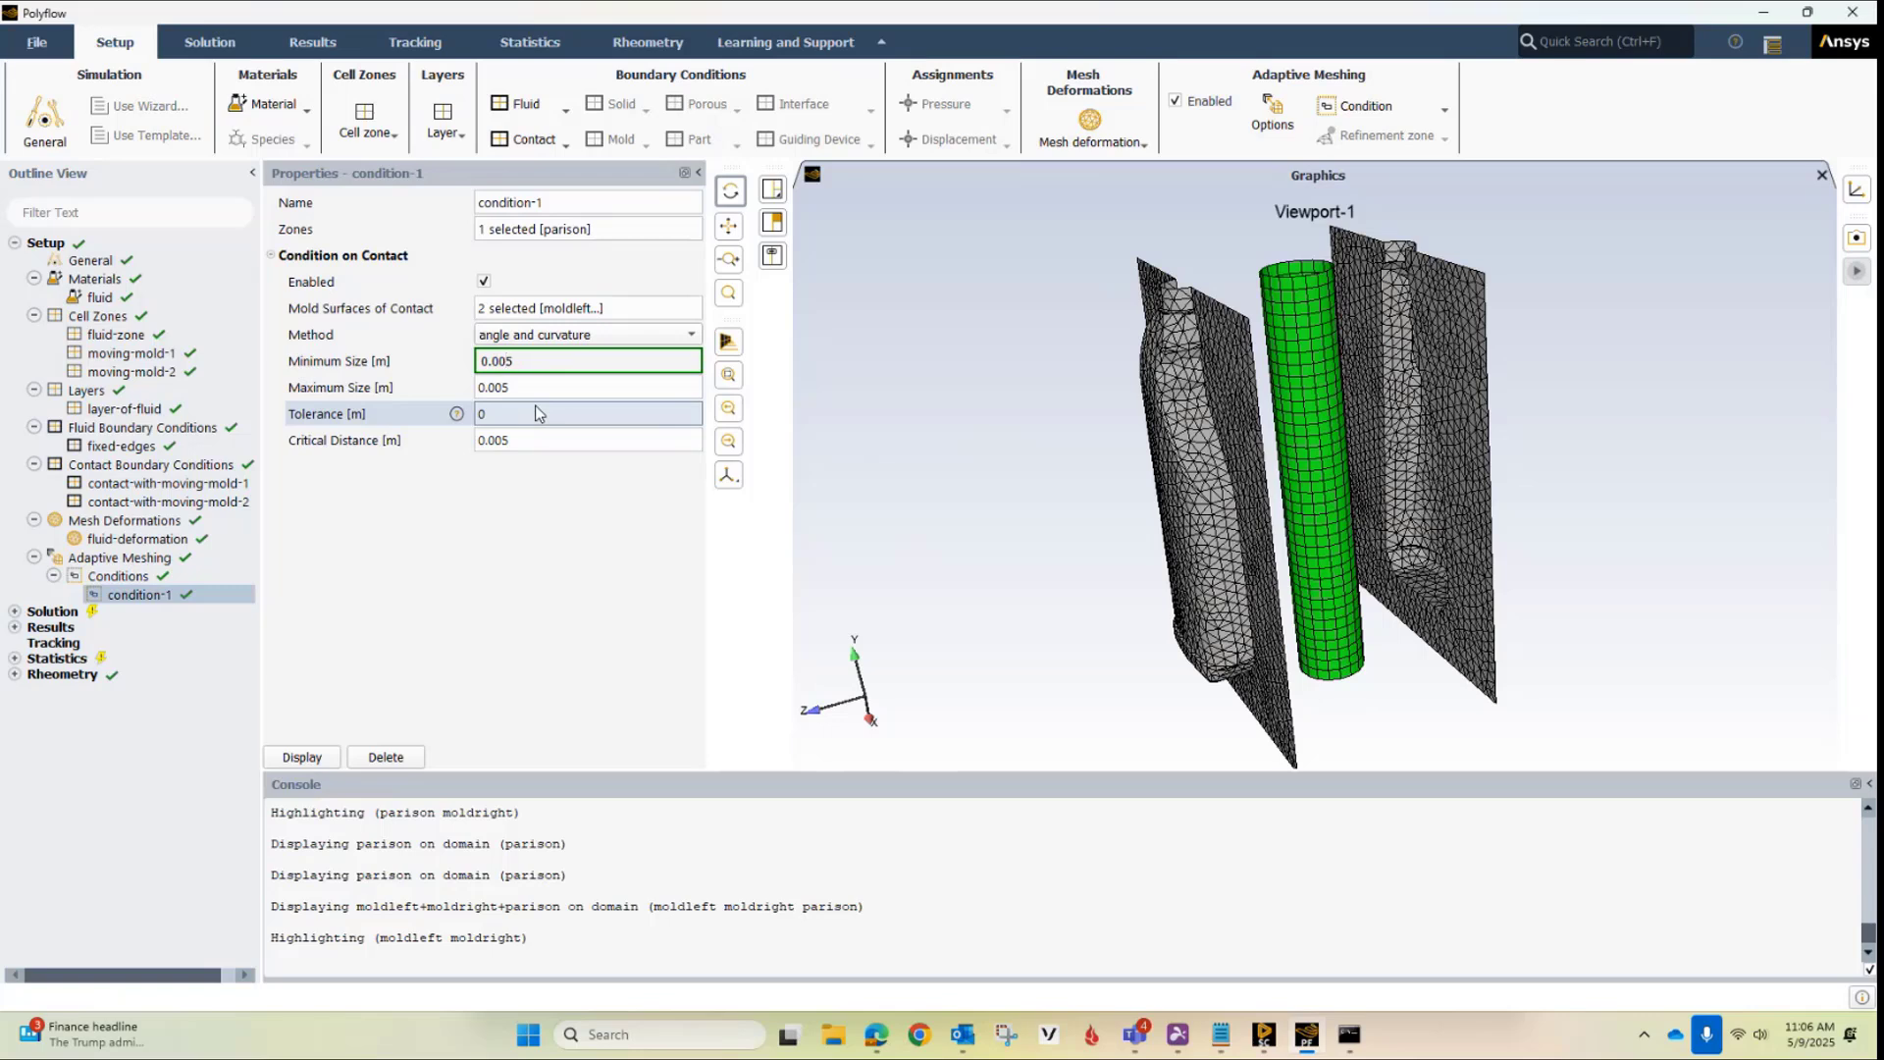
click(540, 386)
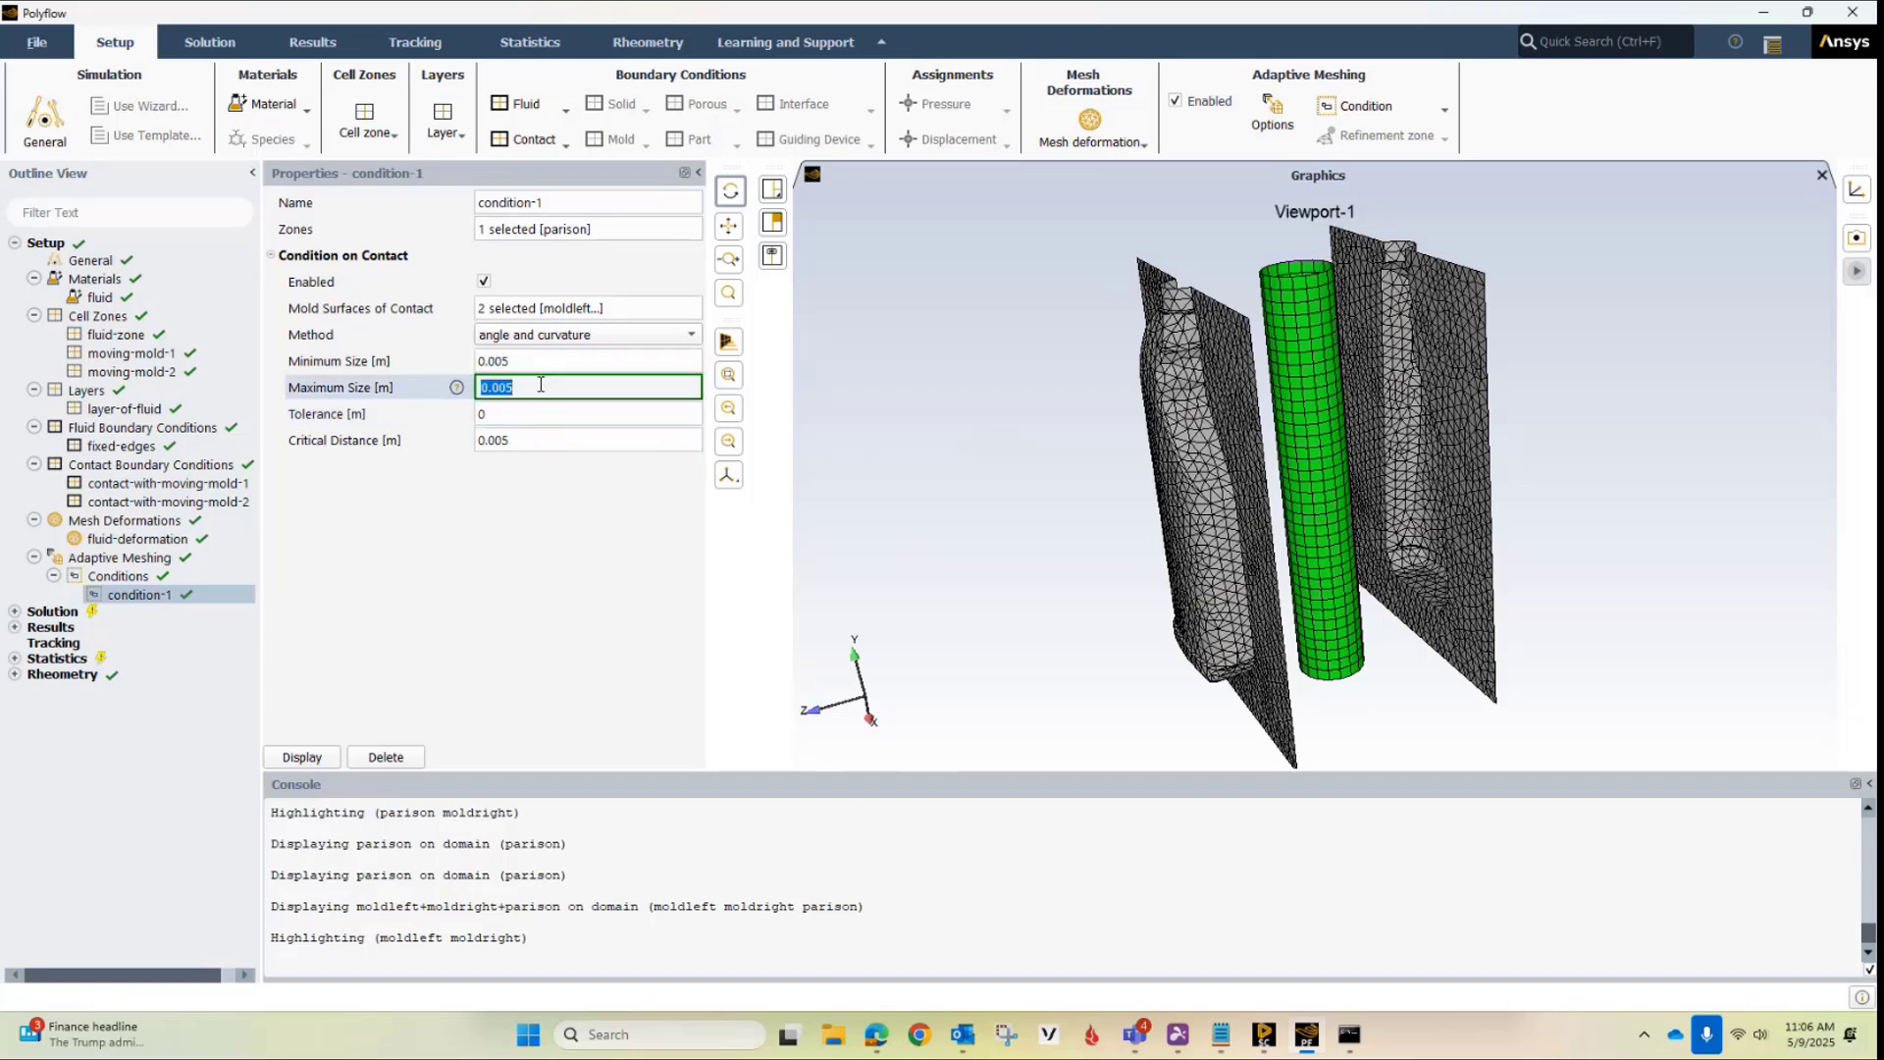
text(0.0)
key(Return)
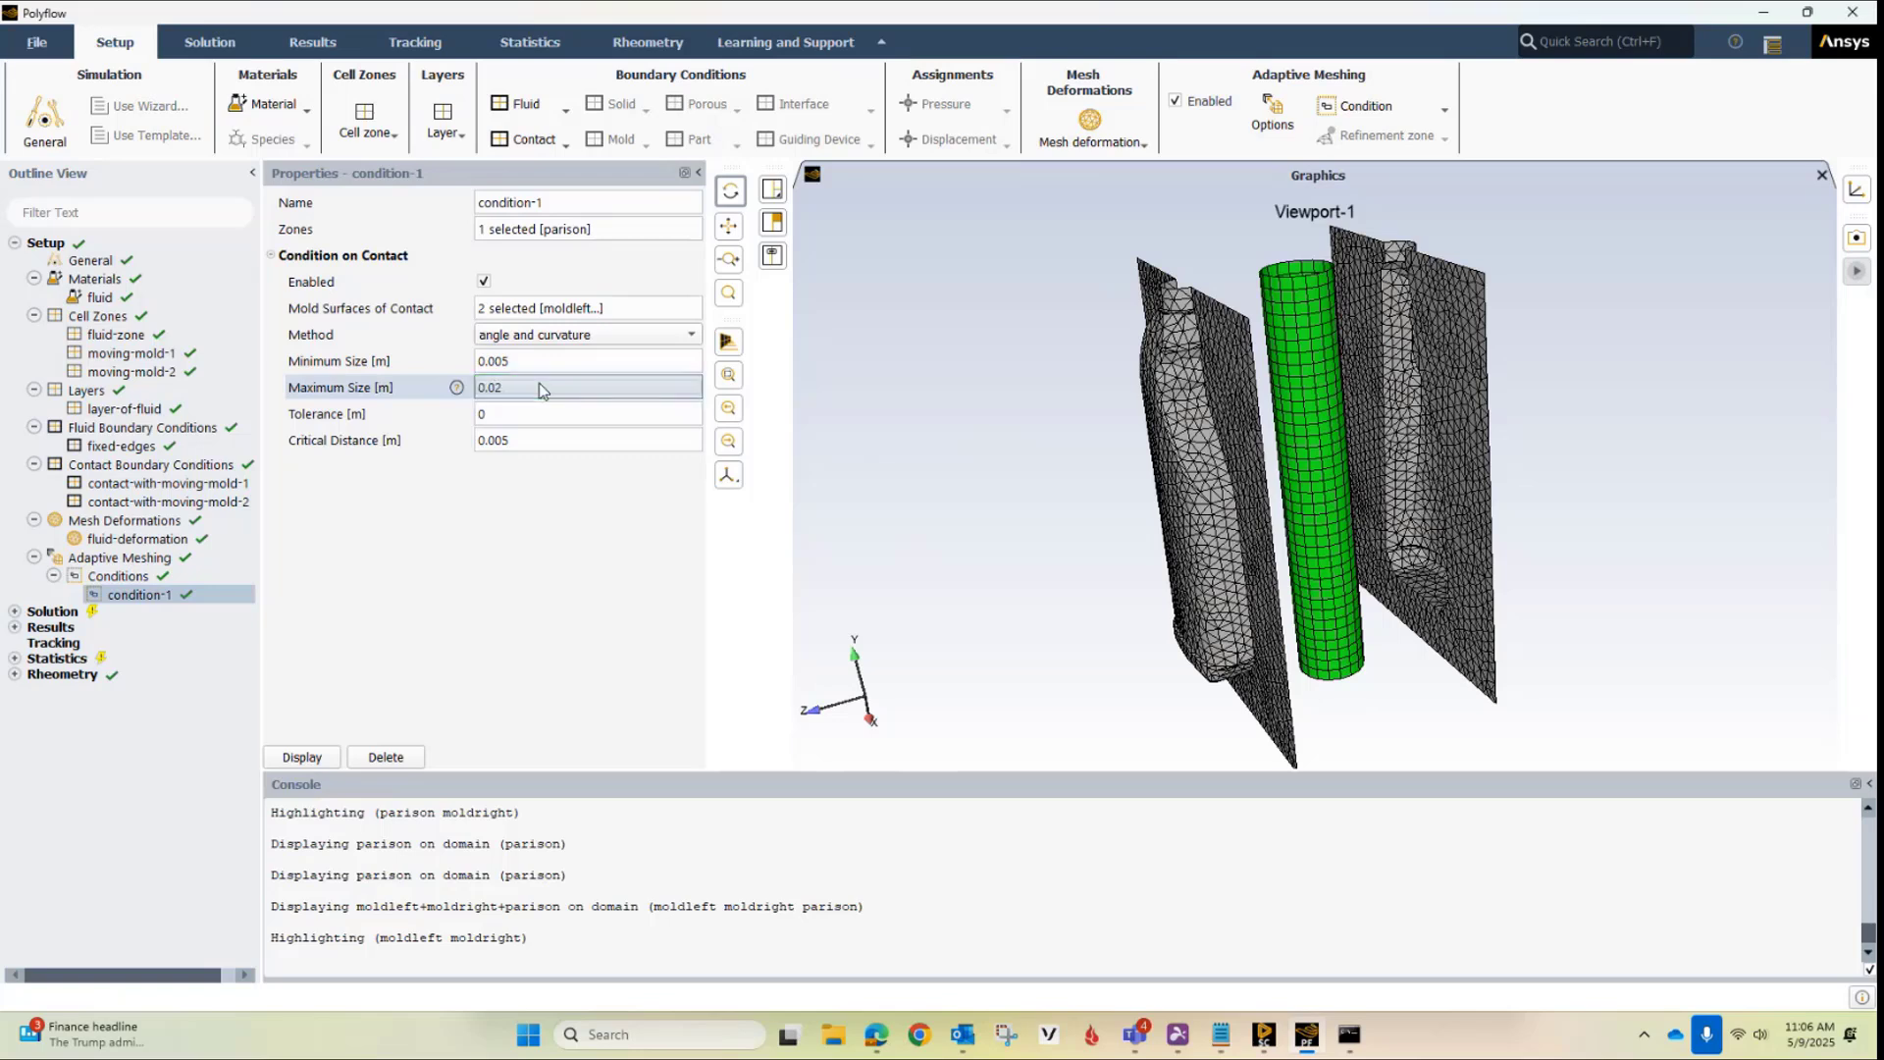
Set the tolerance of condition-1 to 0.001 m and display the condition in the graphics view
click(524, 412)
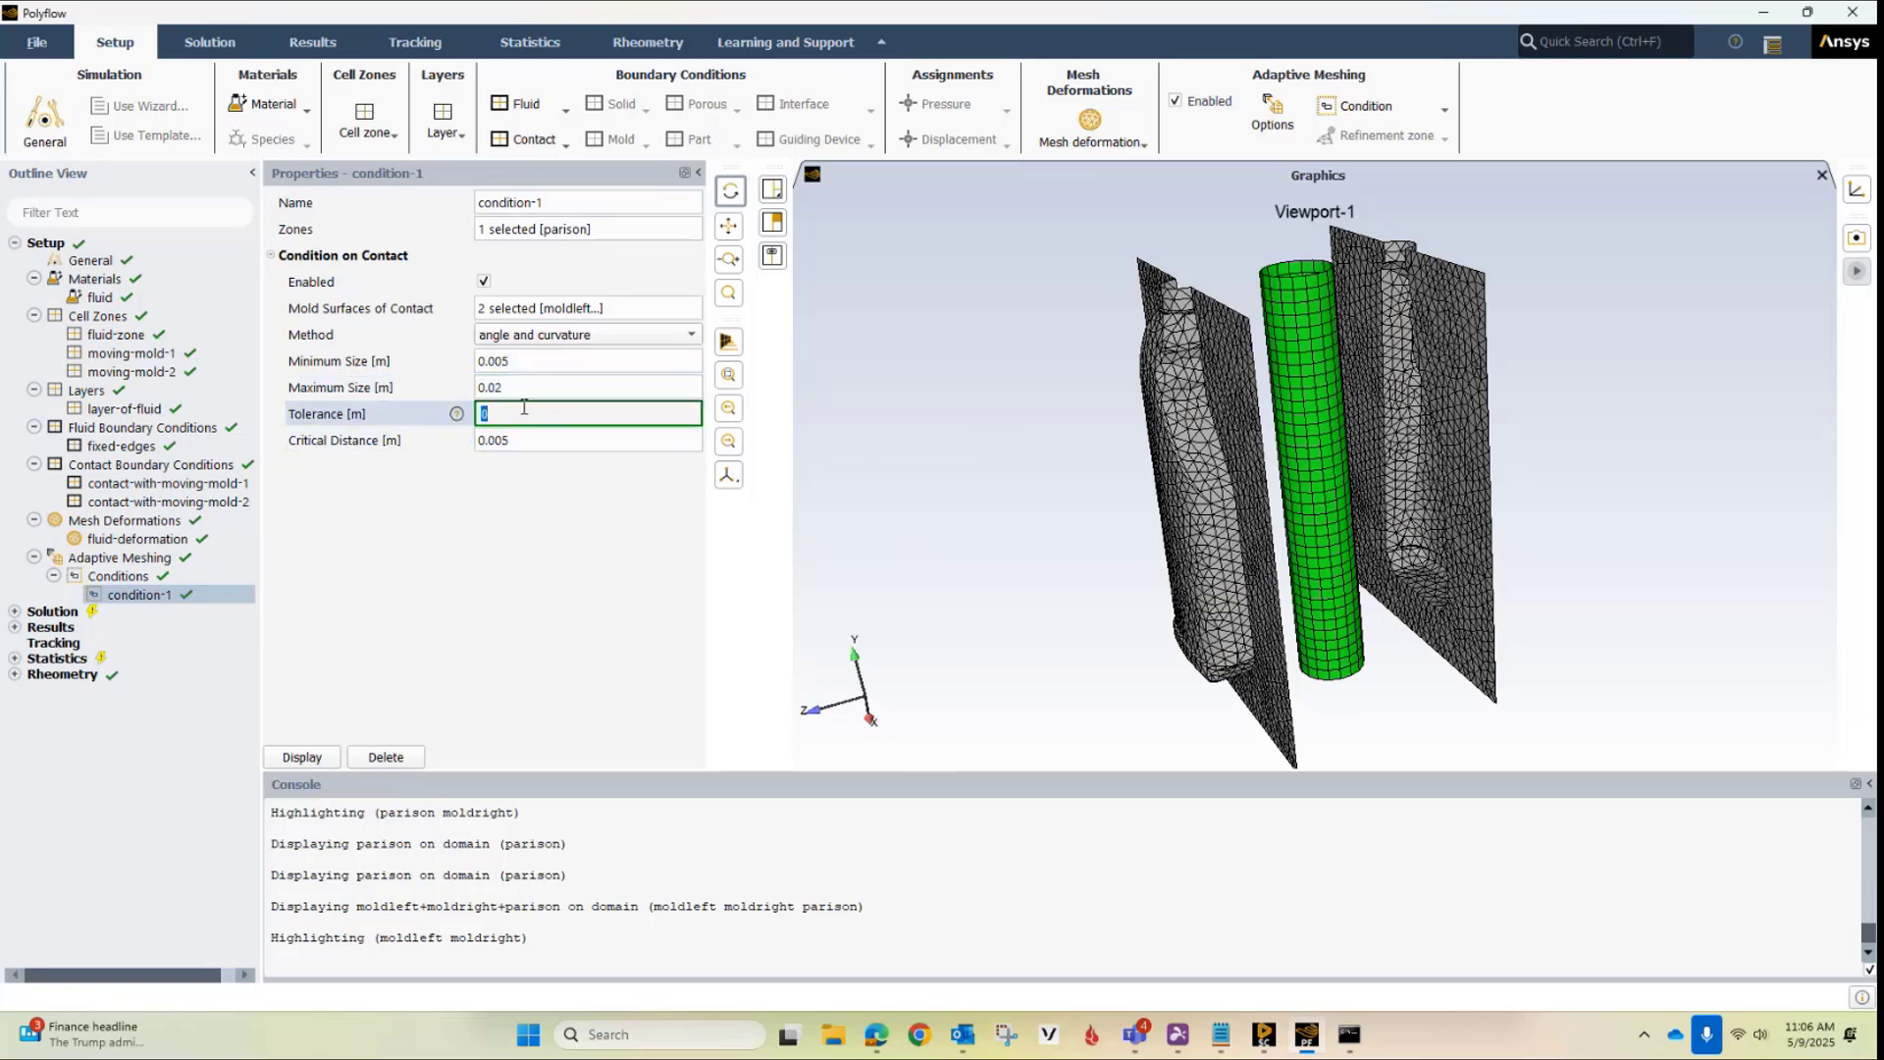
text(0.001)
key(Return)
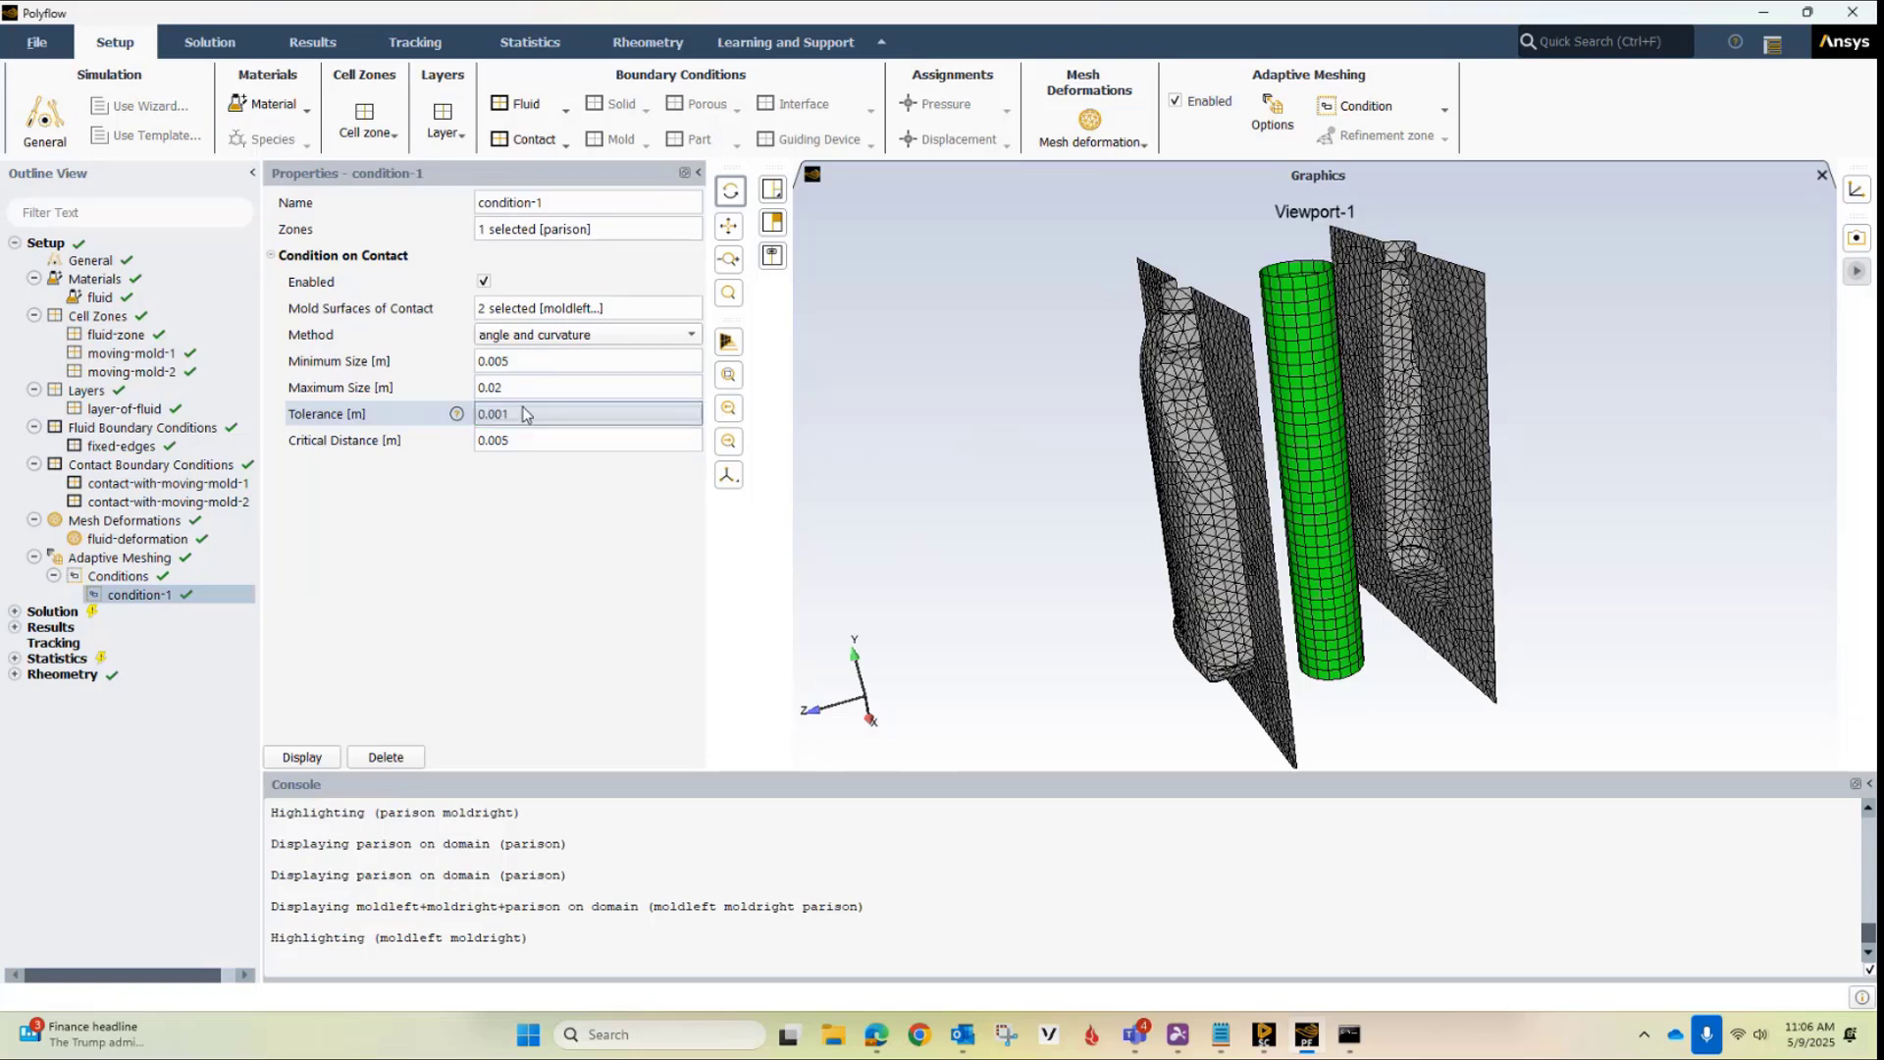
click(302, 759)
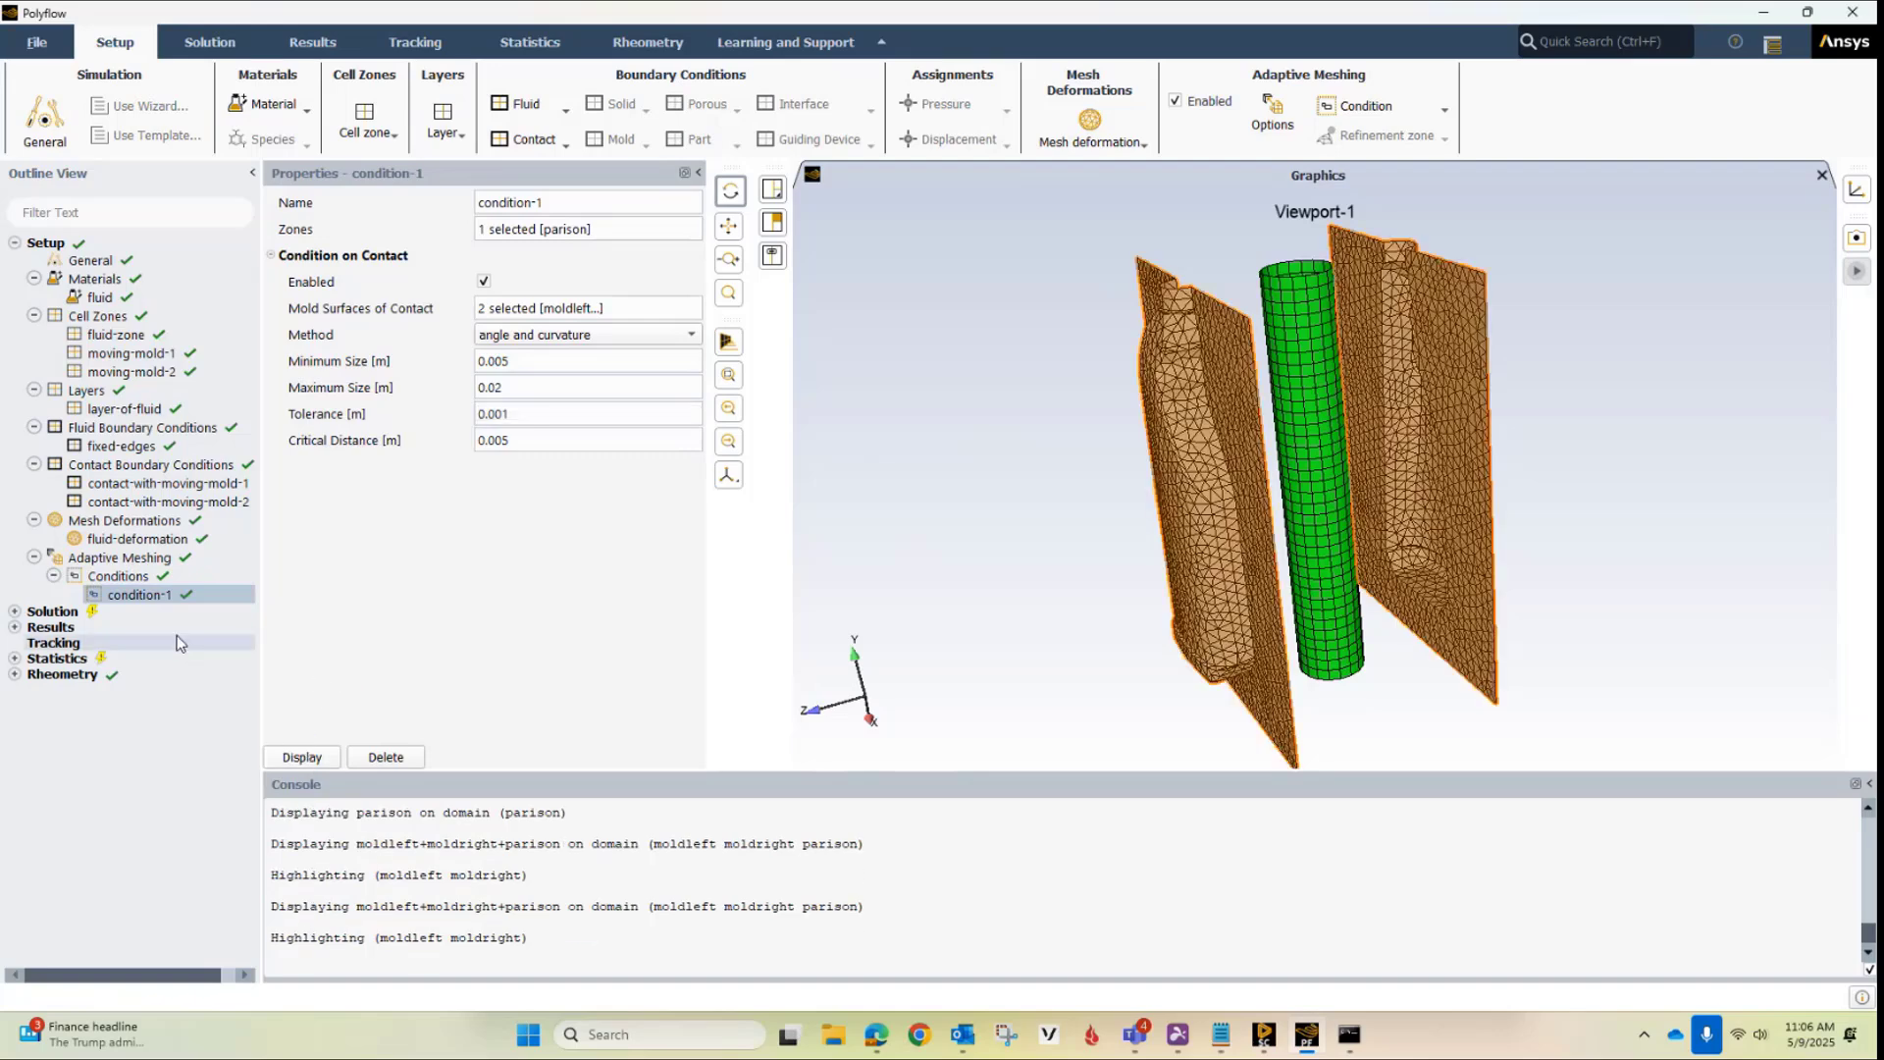
Enable Track Vectors in the solution's derived quantities, with initial orientations parallel to D and perpendicular to D
click(15, 612)
click(120, 649)
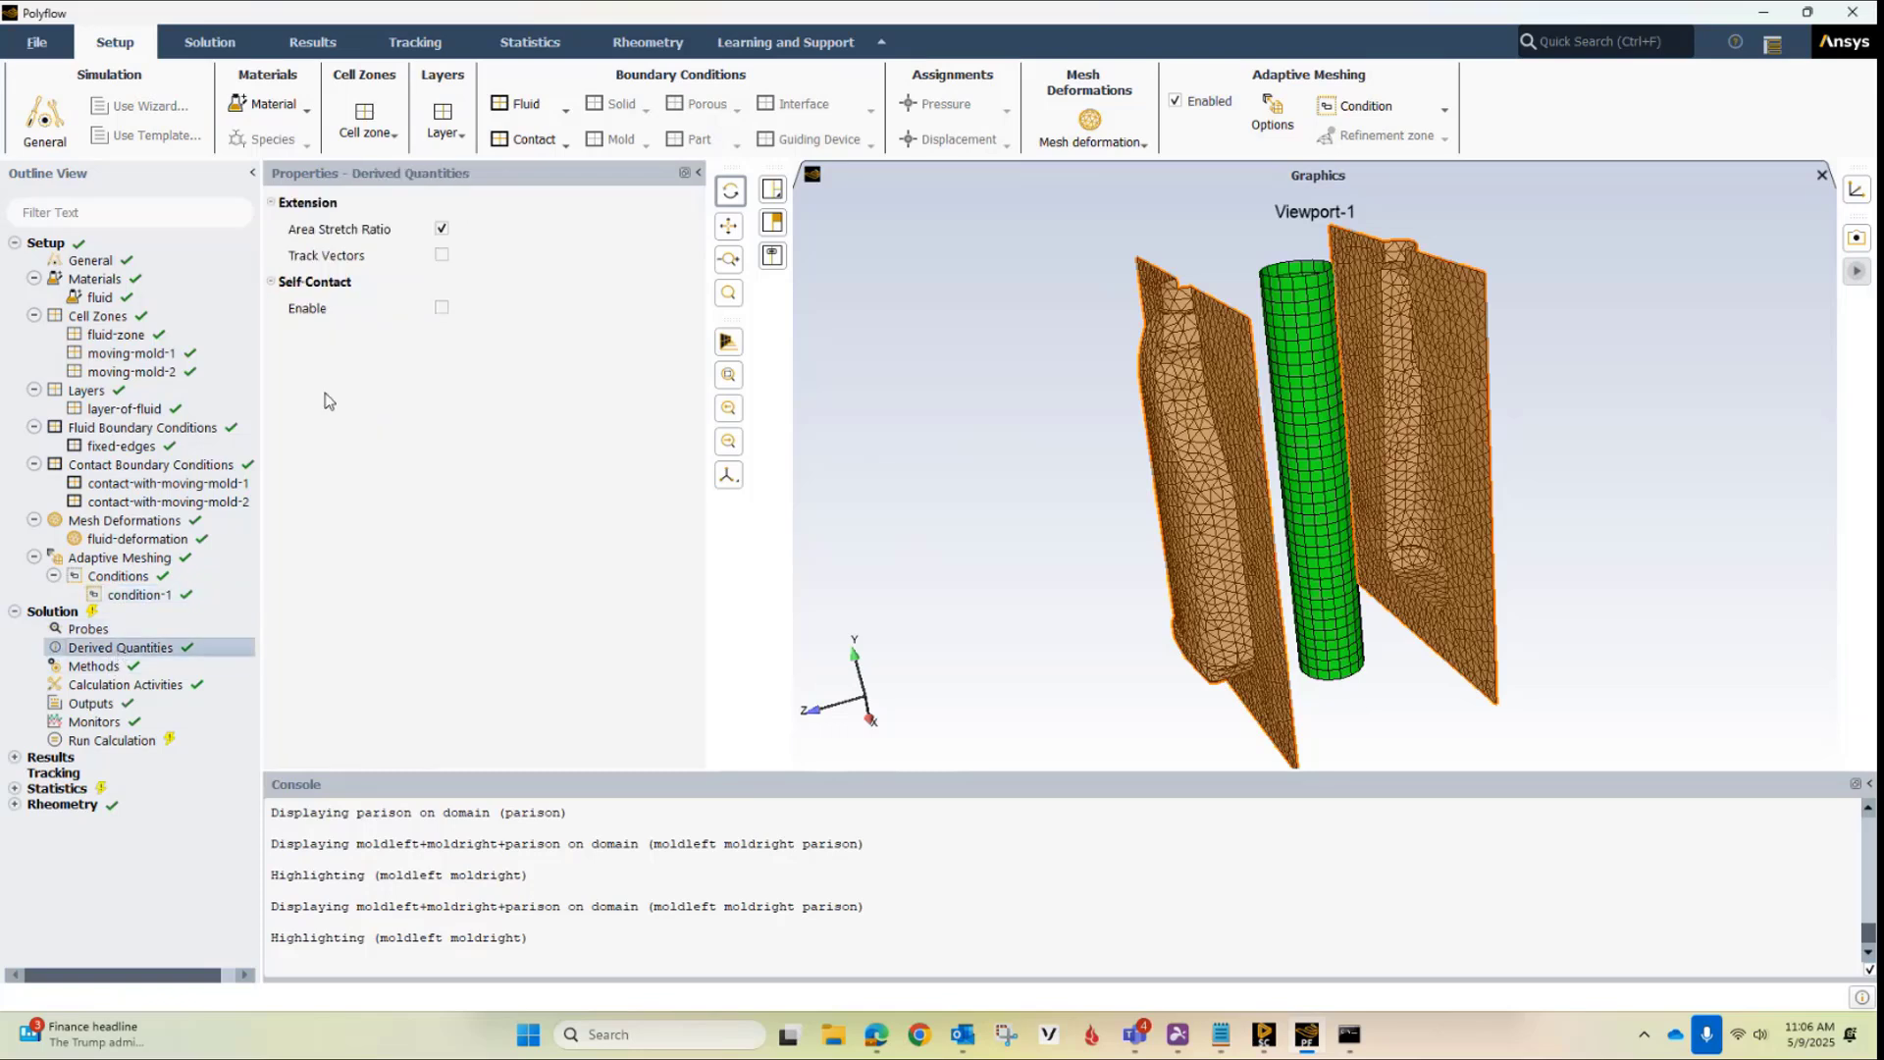
click(442, 256)
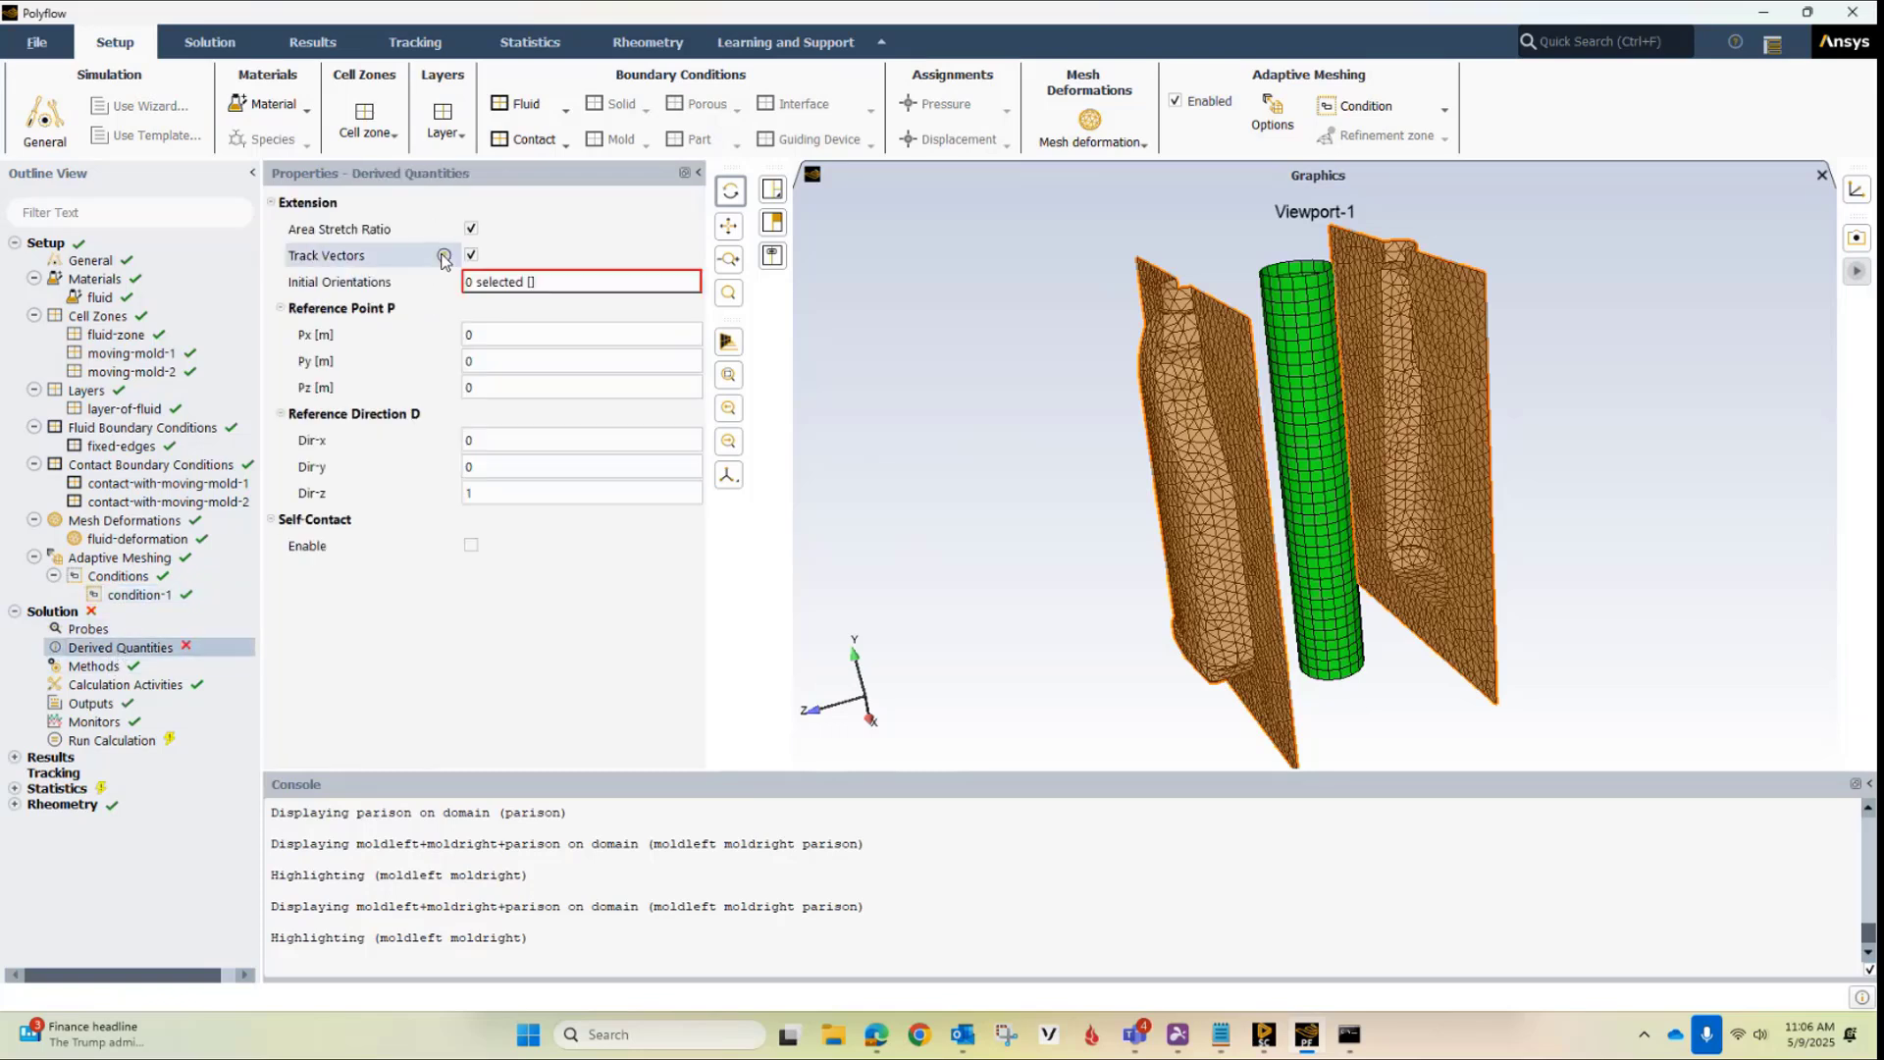
click(564, 281)
click(567, 372)
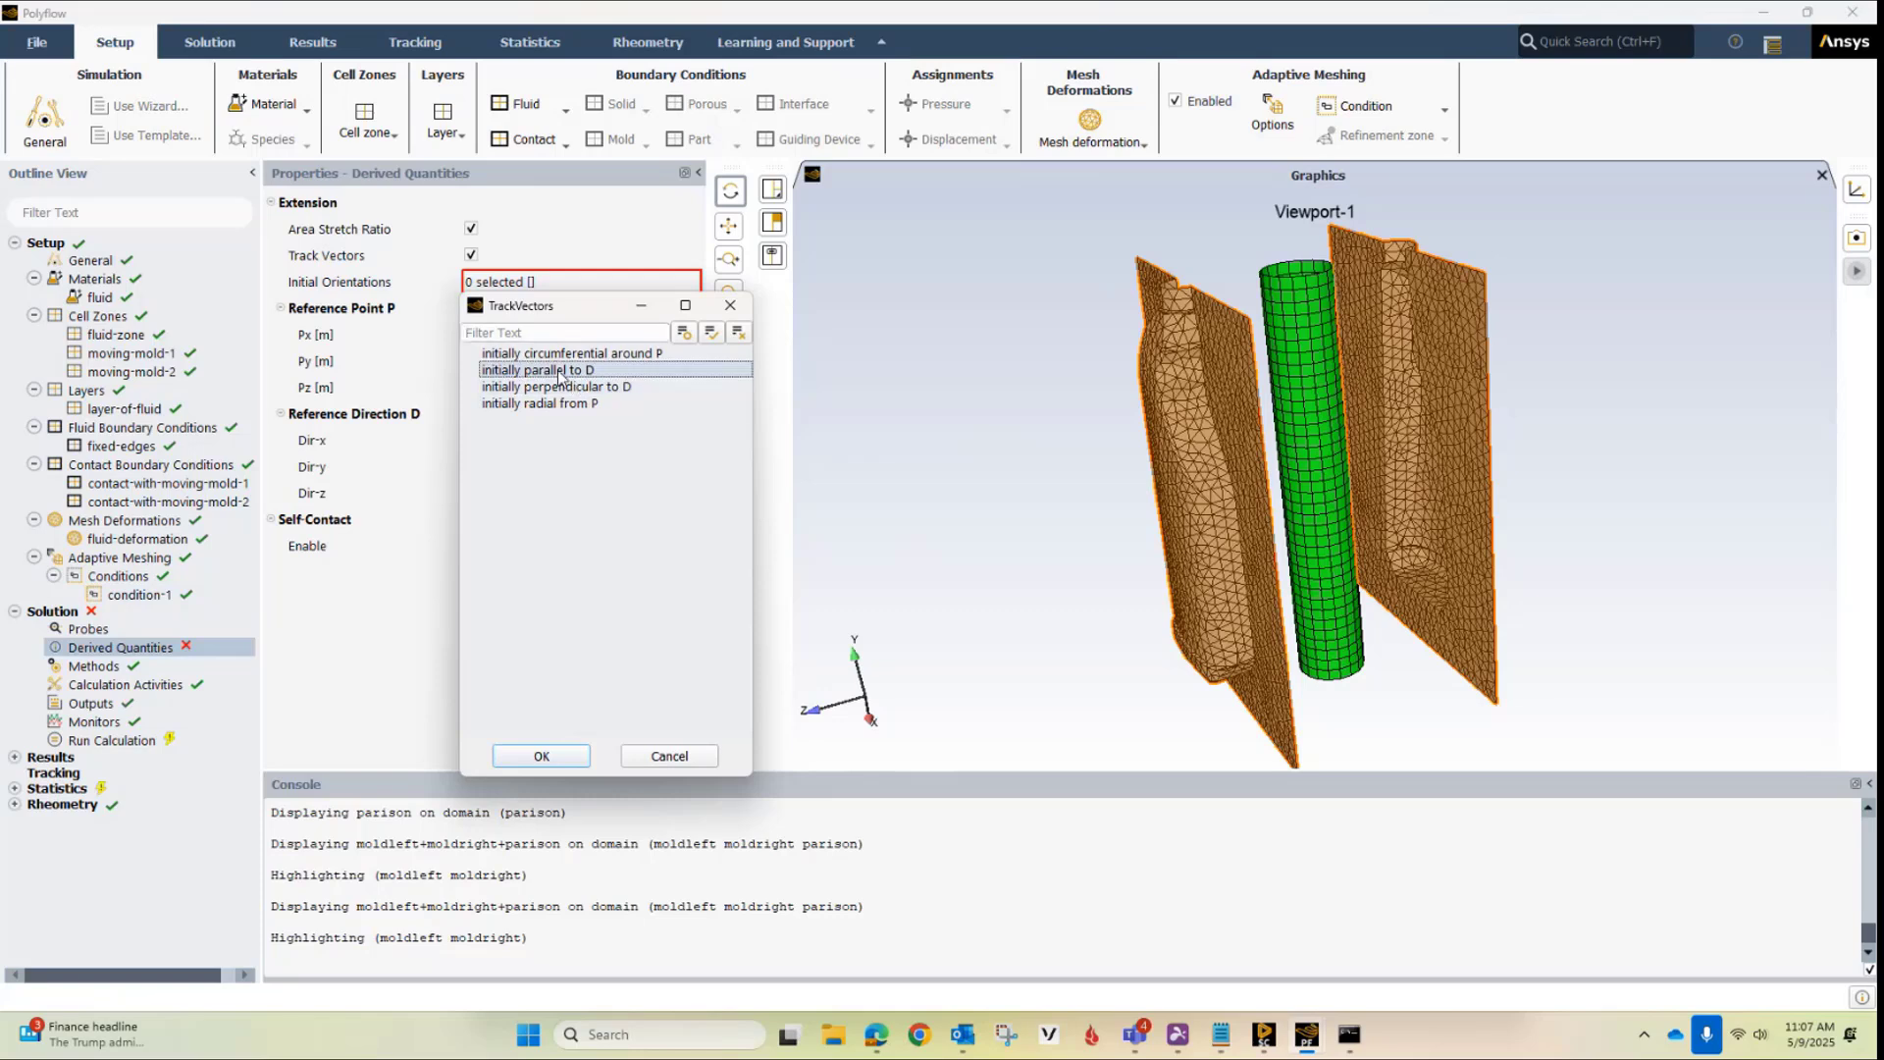
click(571, 387)
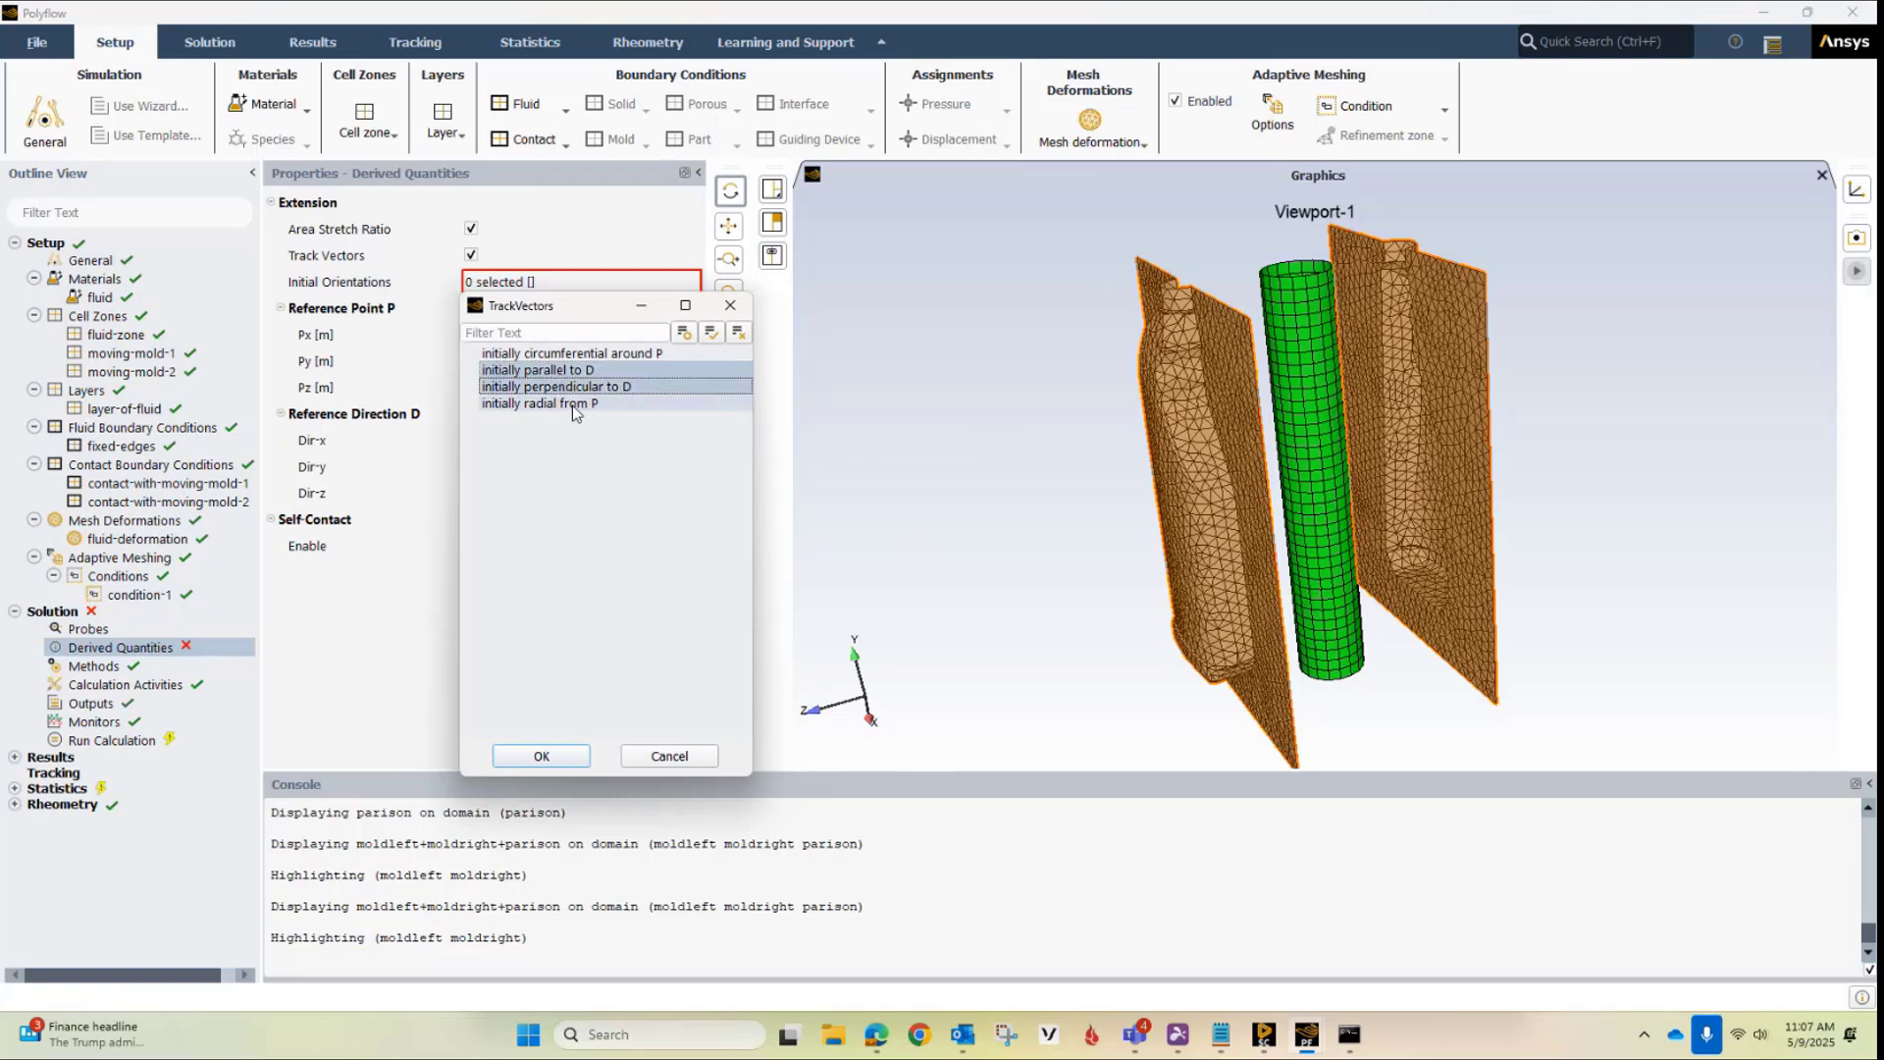
click(542, 755)
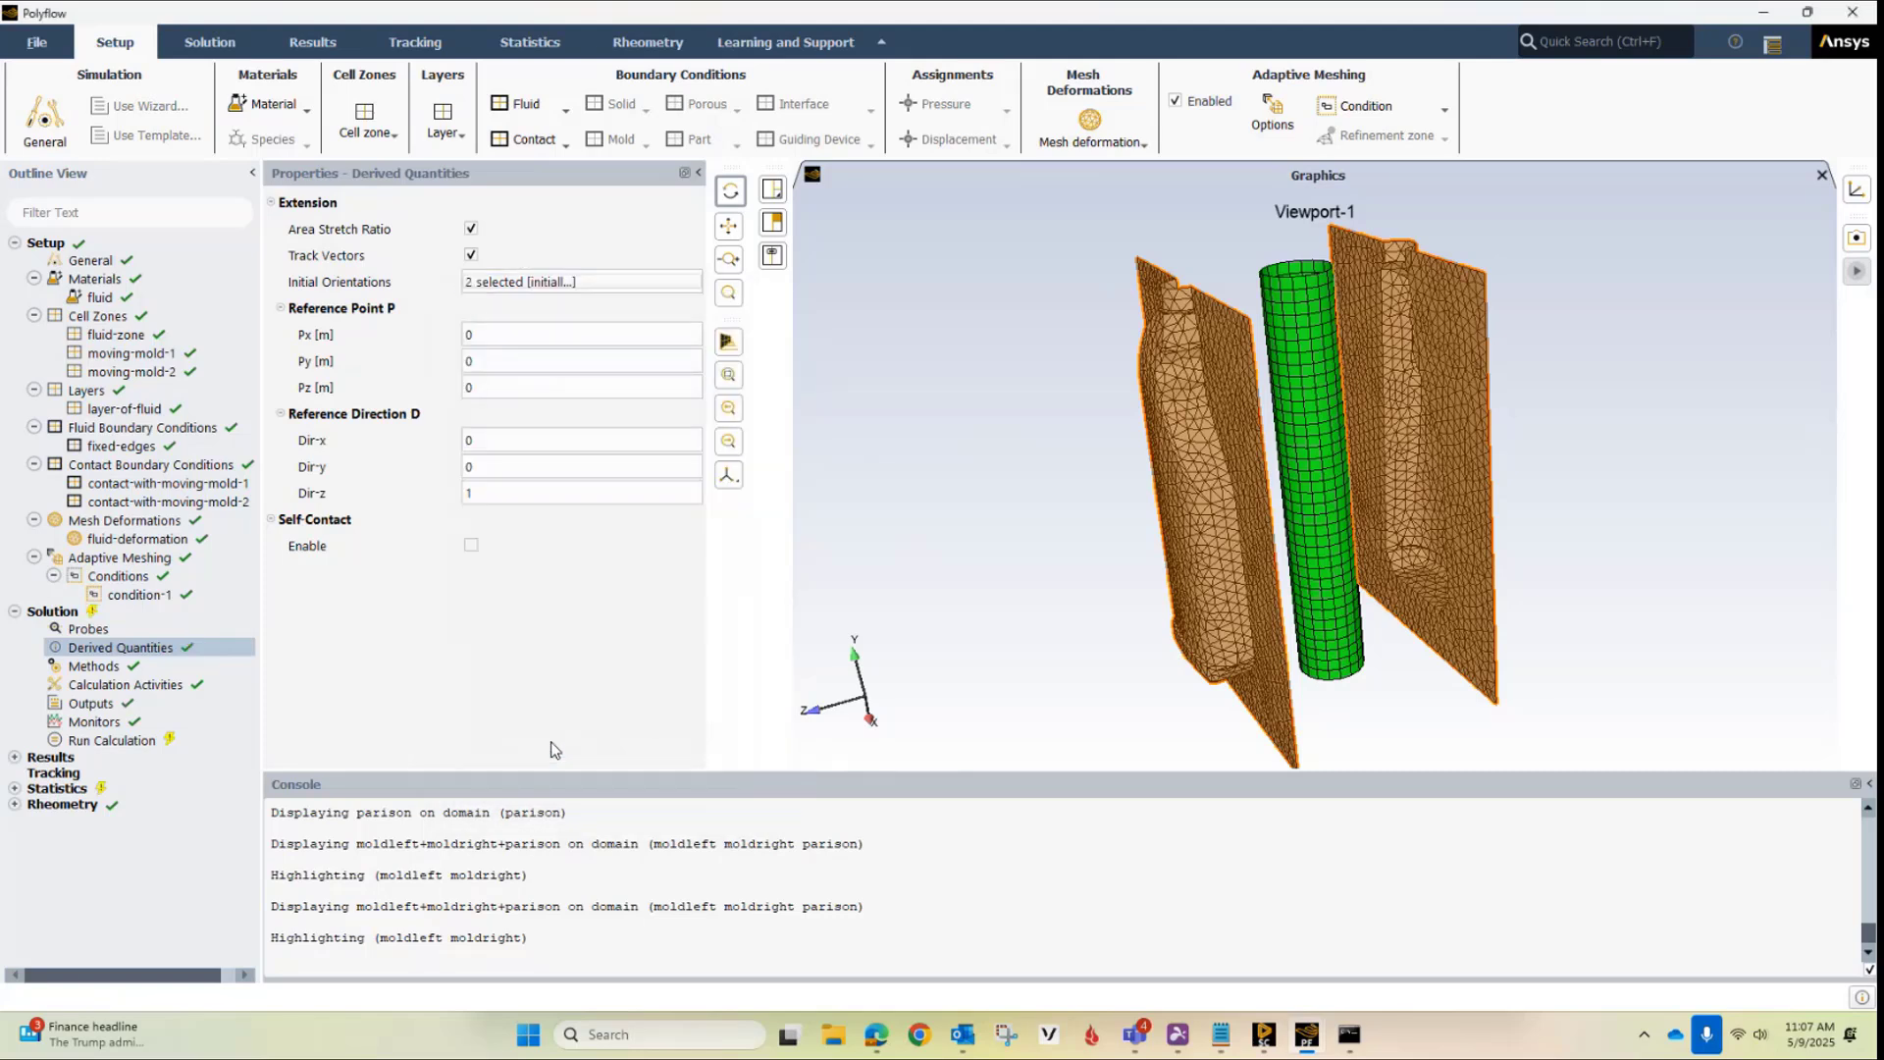
Set reference direction D to Dir-y 1 and Dir-z 0, and enable self-contact detection
click(502, 463)
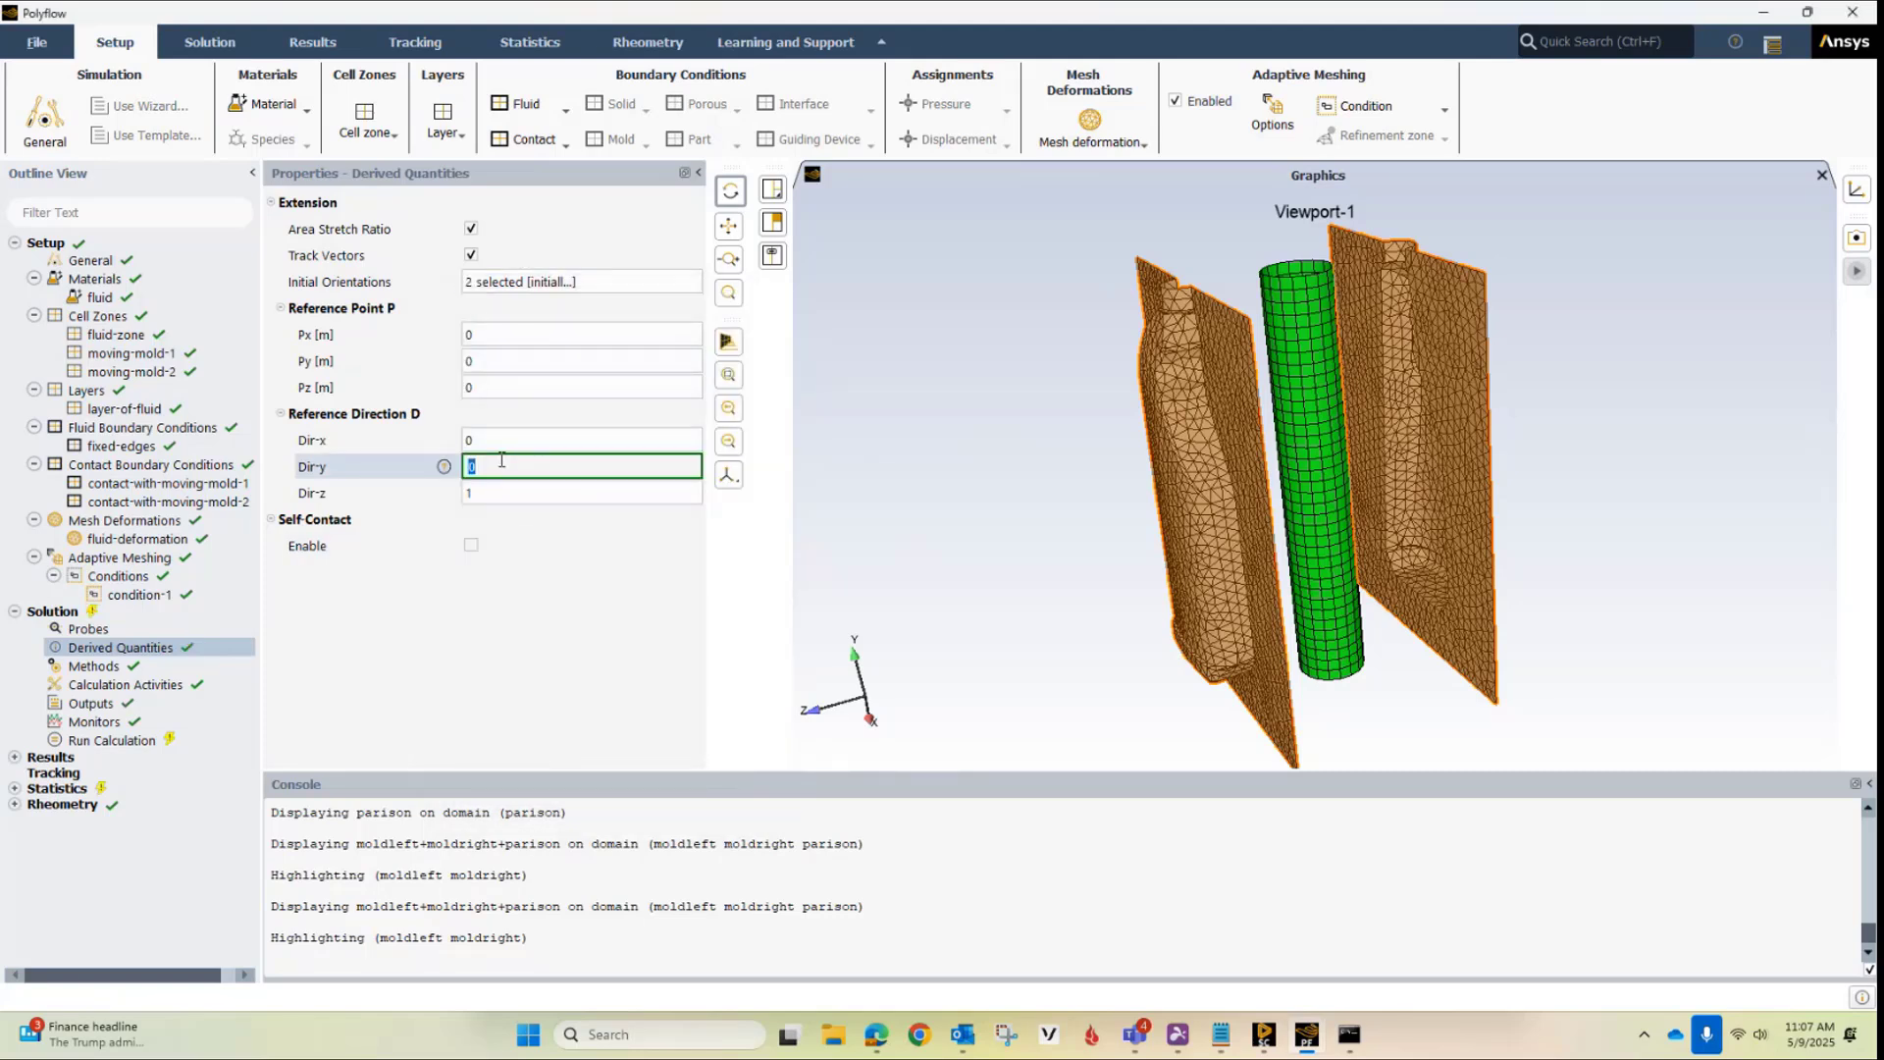
text(1)
click(494, 493)
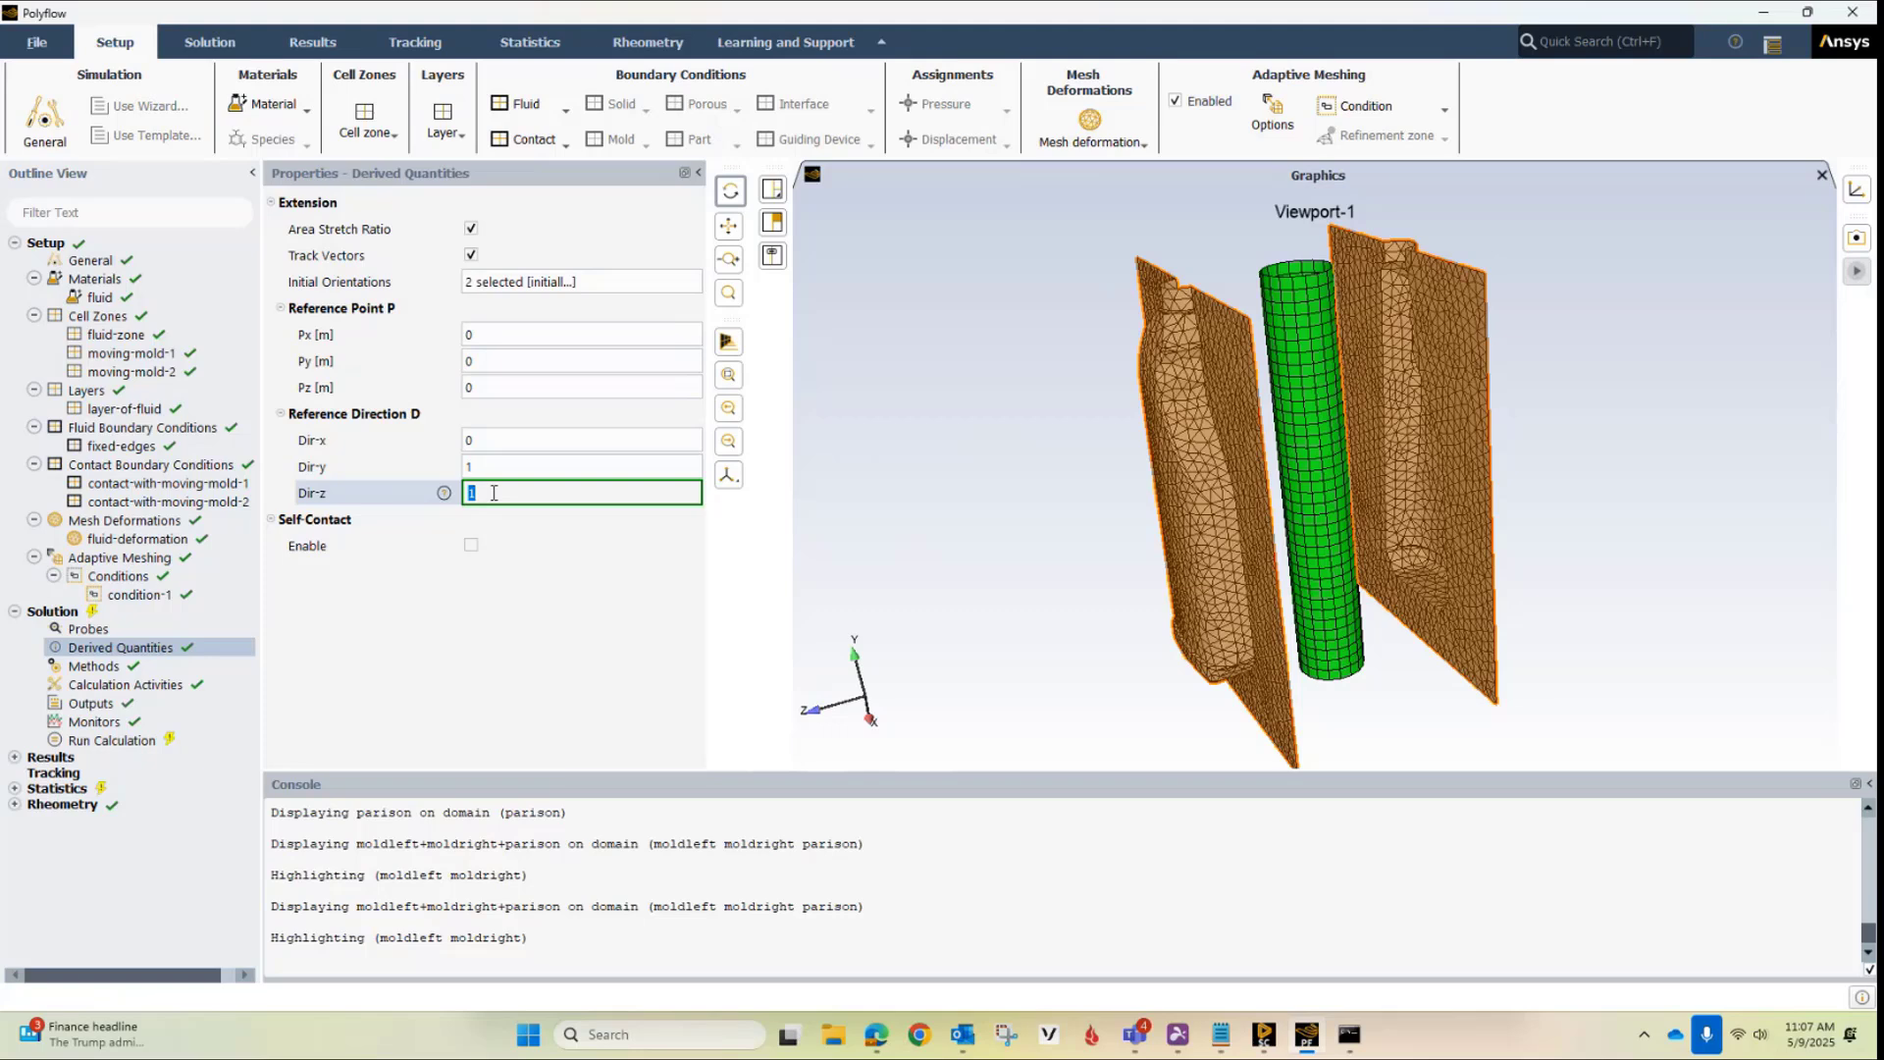
click(471, 541)
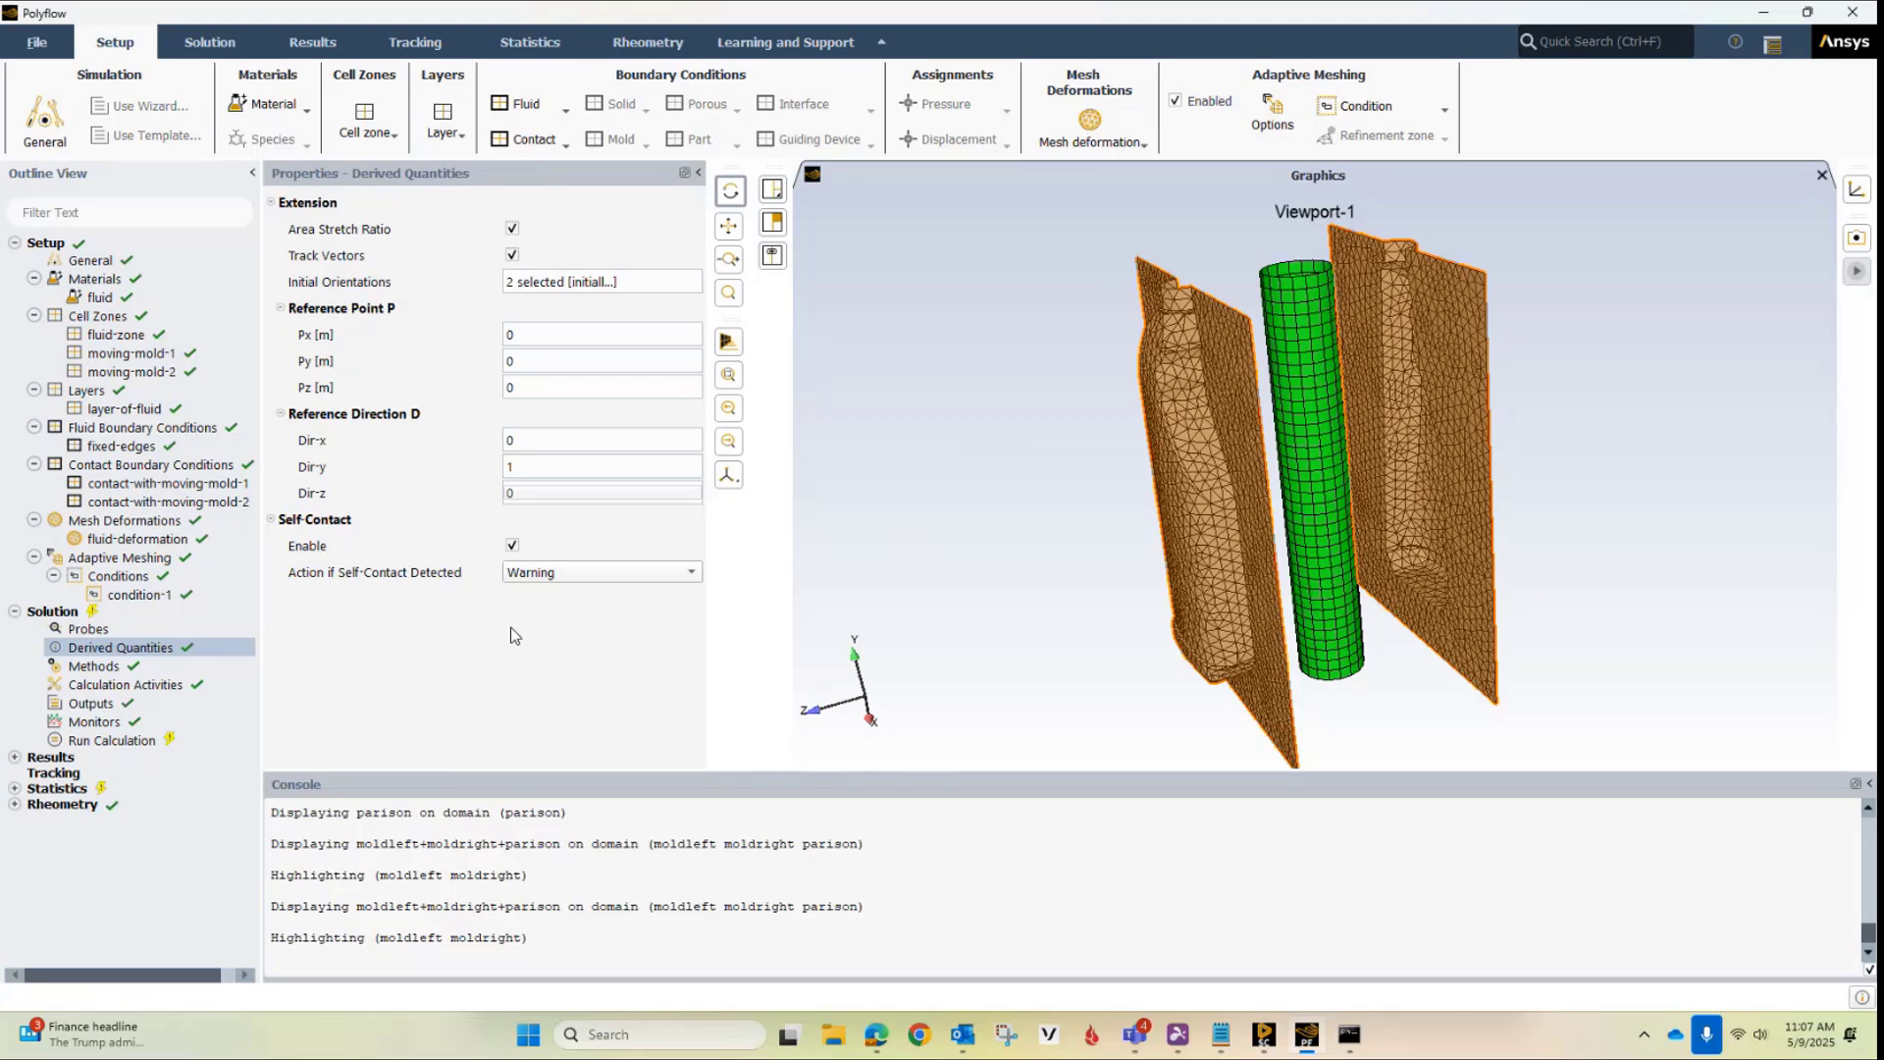
In the calculation activities, make the convergence criterion user specified with a tolerance of 0.0001
click(94, 687)
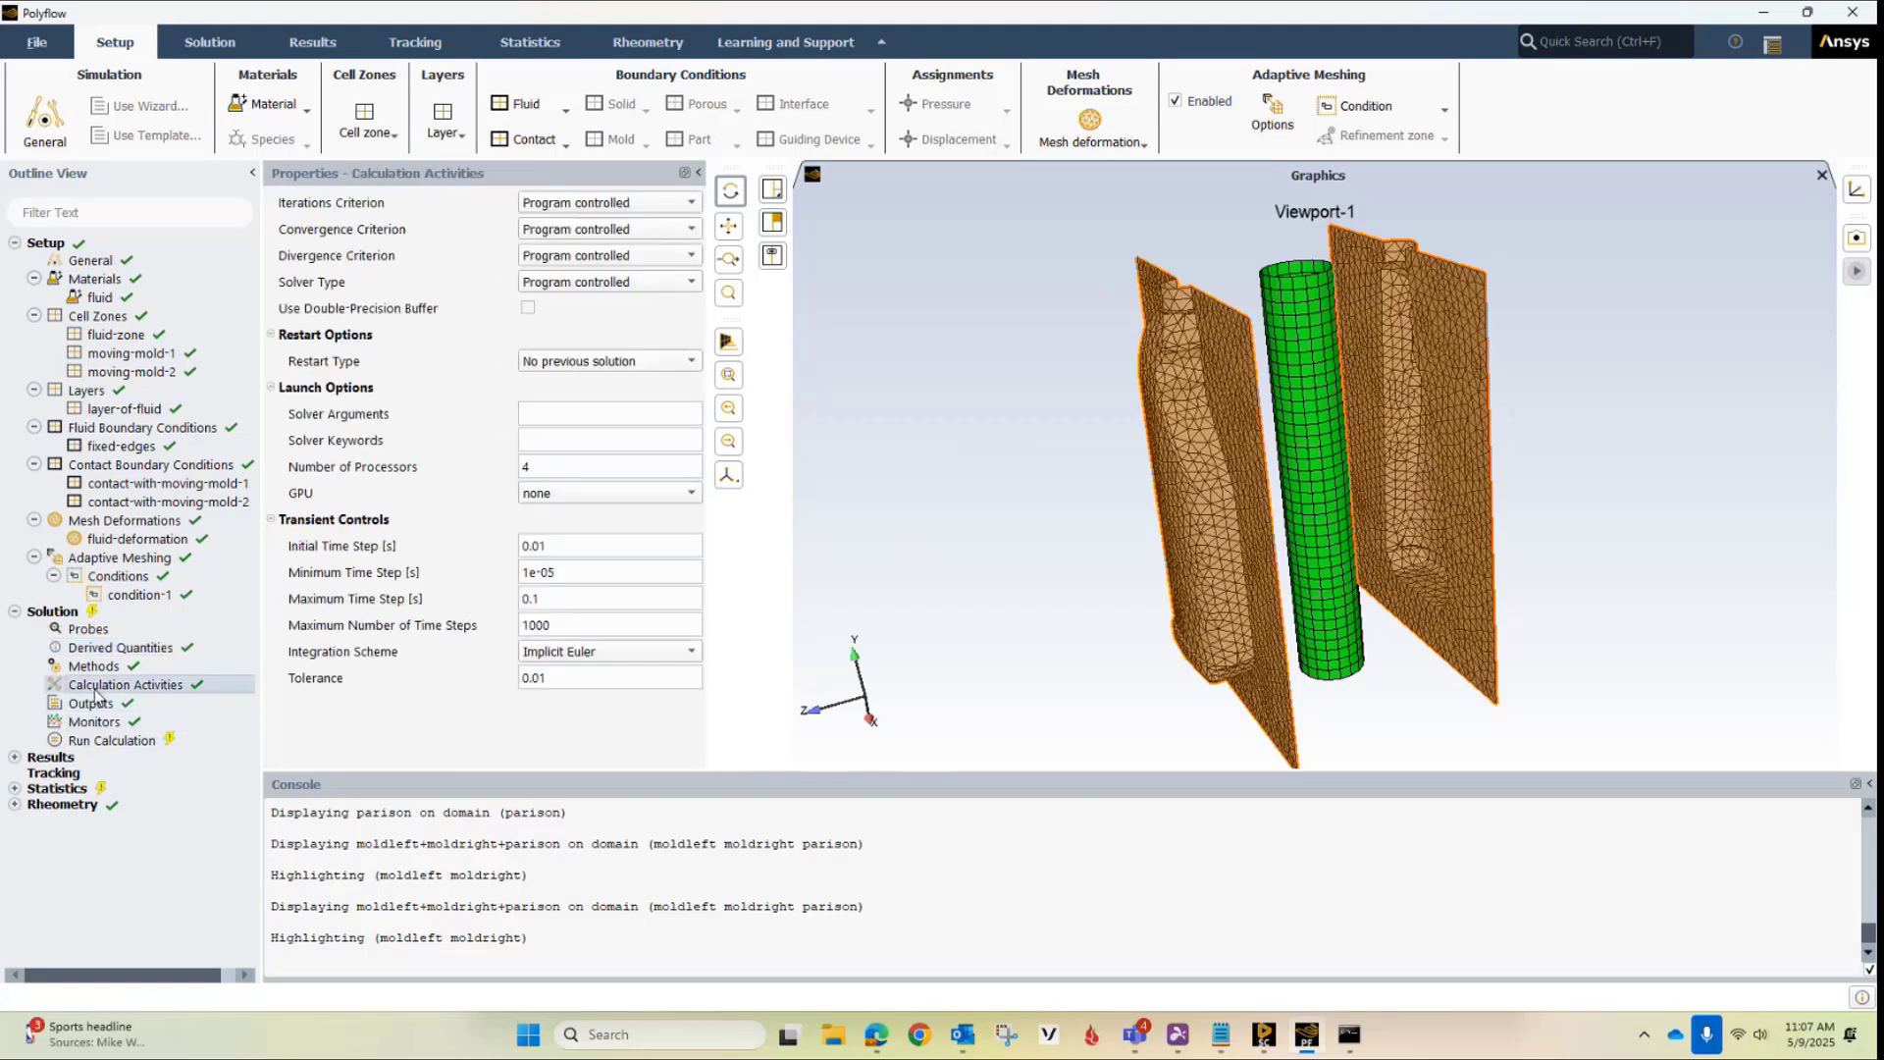
click(561, 230)
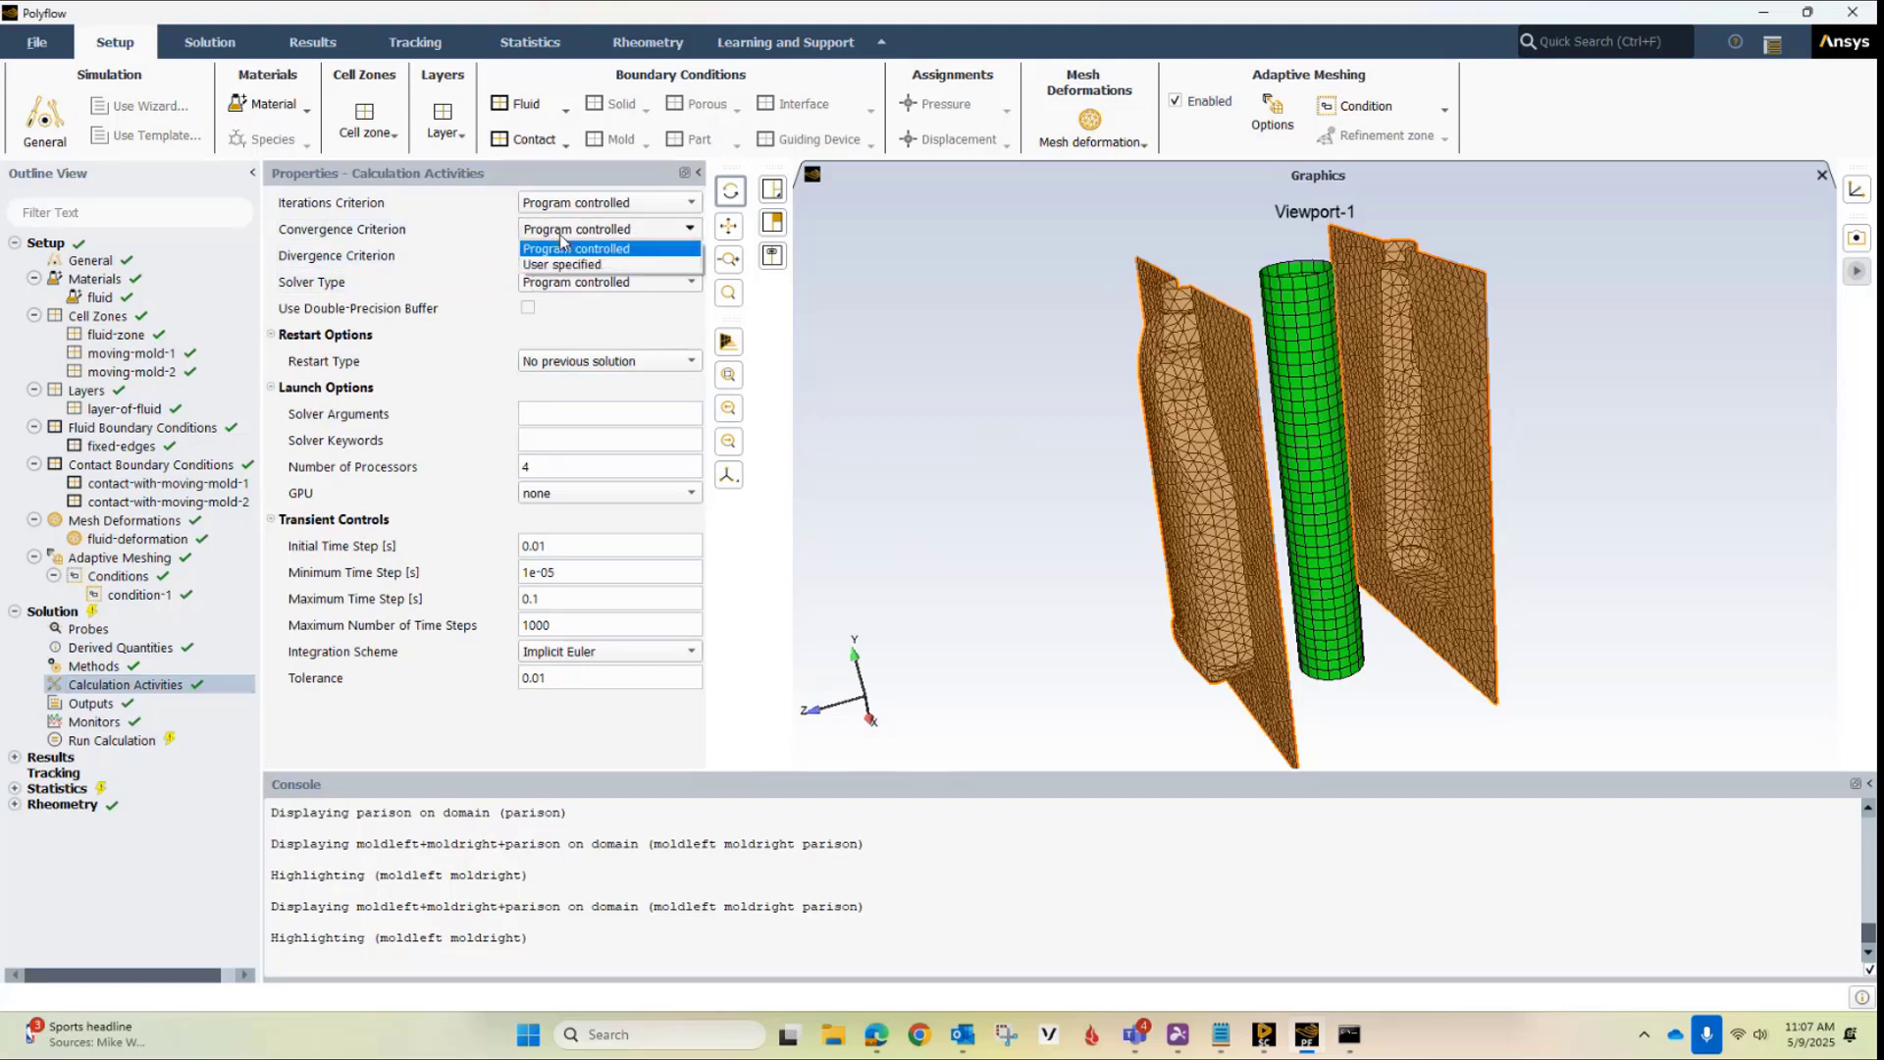
click(579, 265)
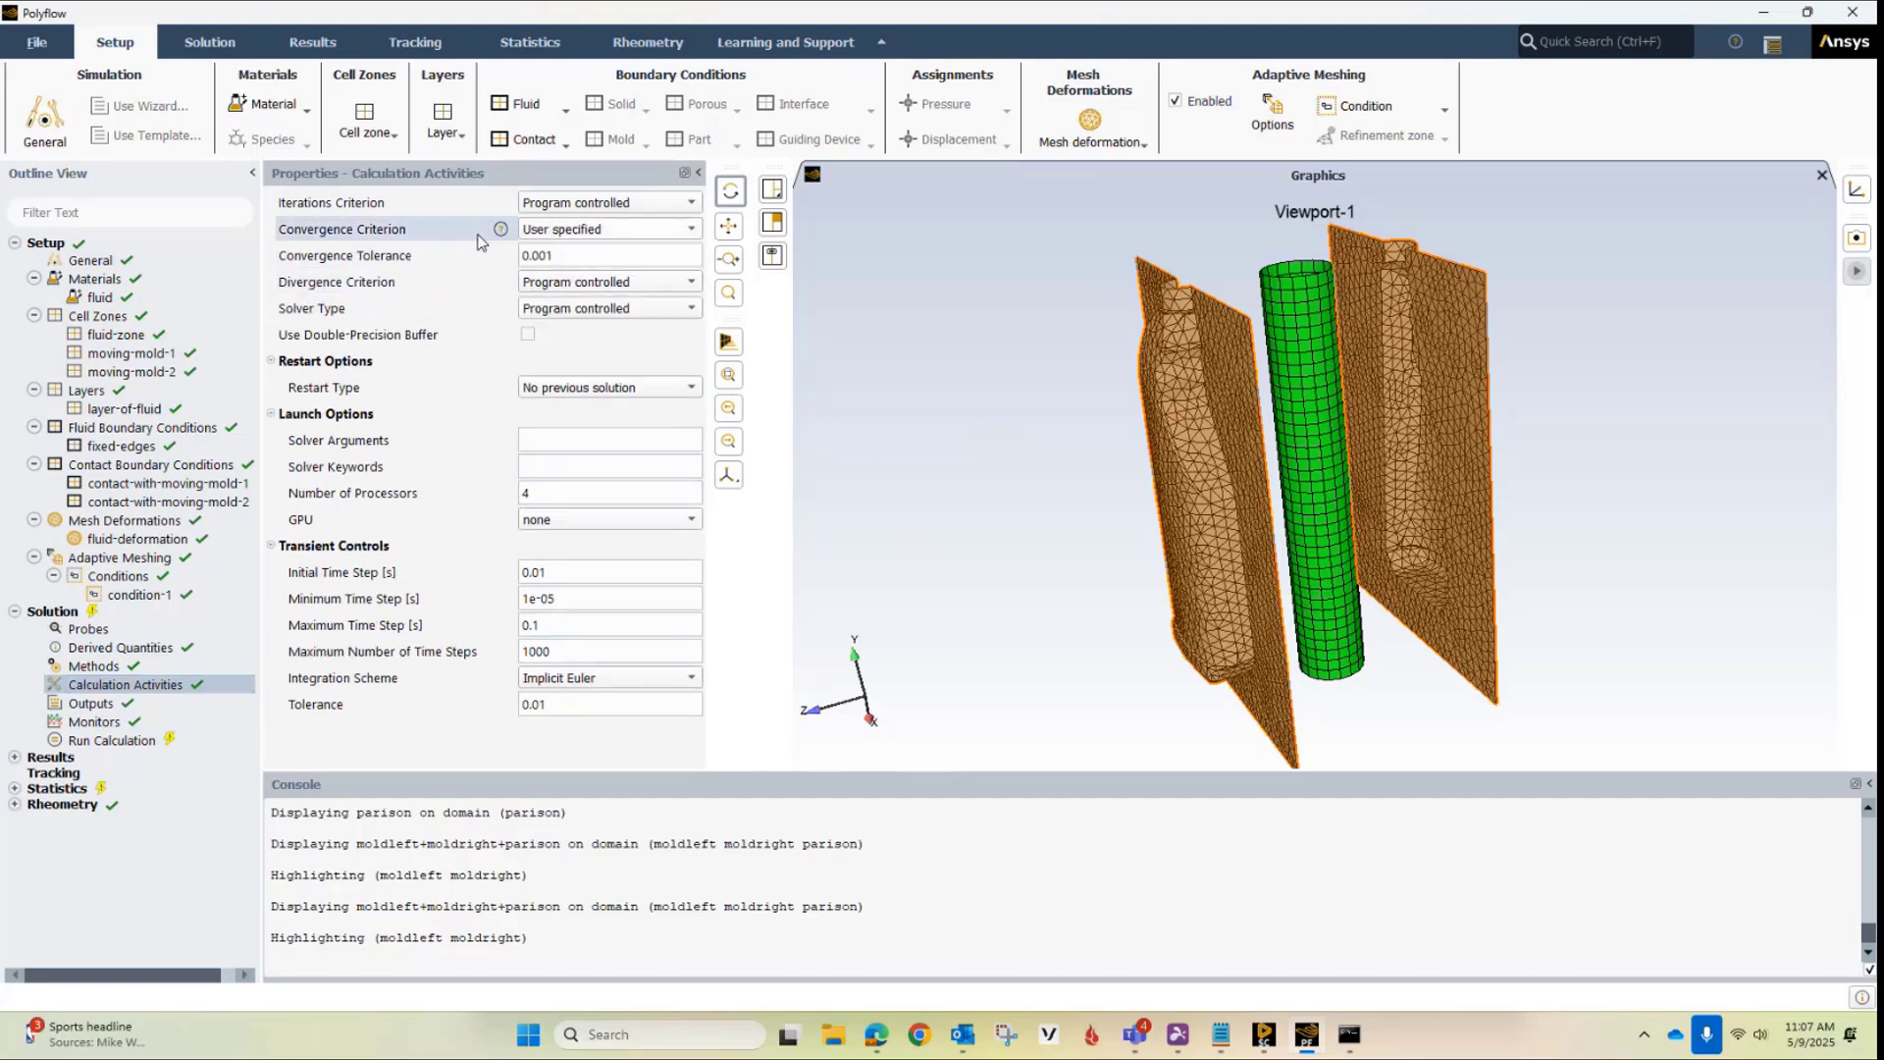
click(550, 253)
click(551, 254)
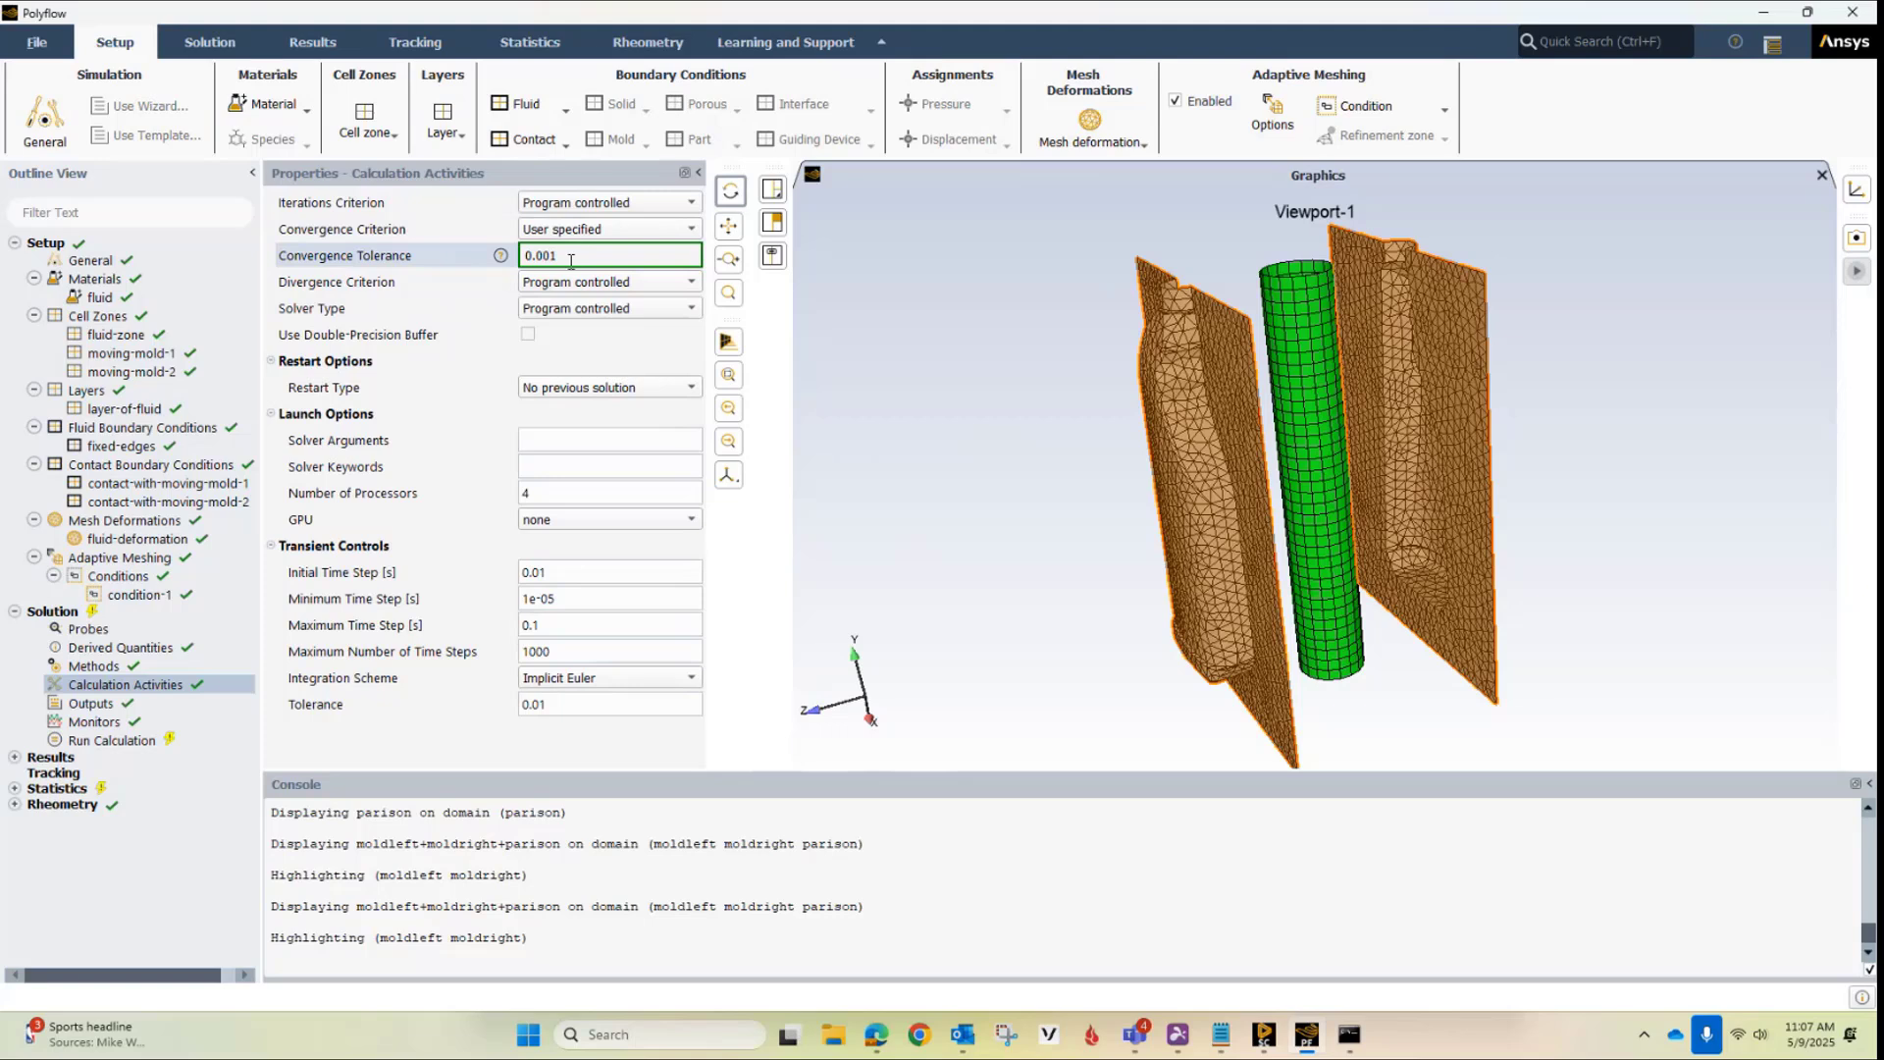
text(0)
key(Return)
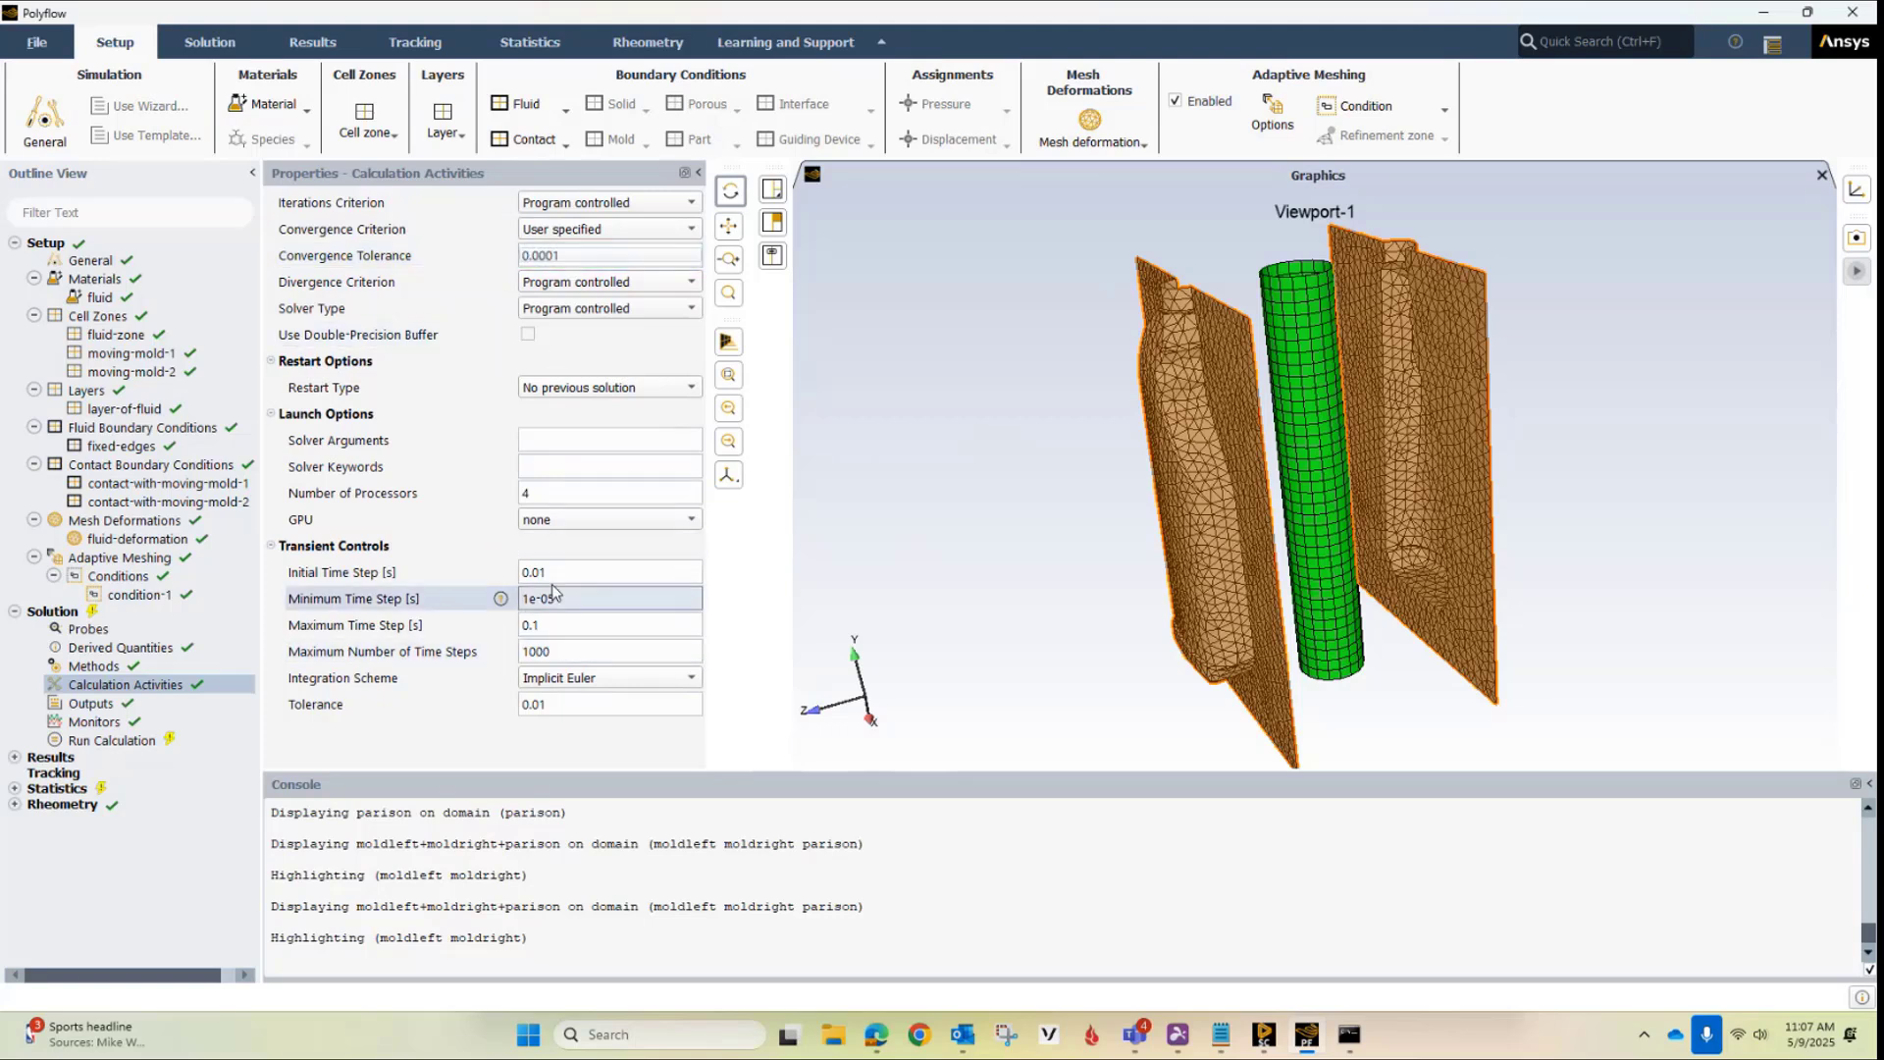
Set the initial time step to 0.0001 s and the minimum time step to 1e-06 s in the transient controls
click(578, 571)
double_click(578, 571)
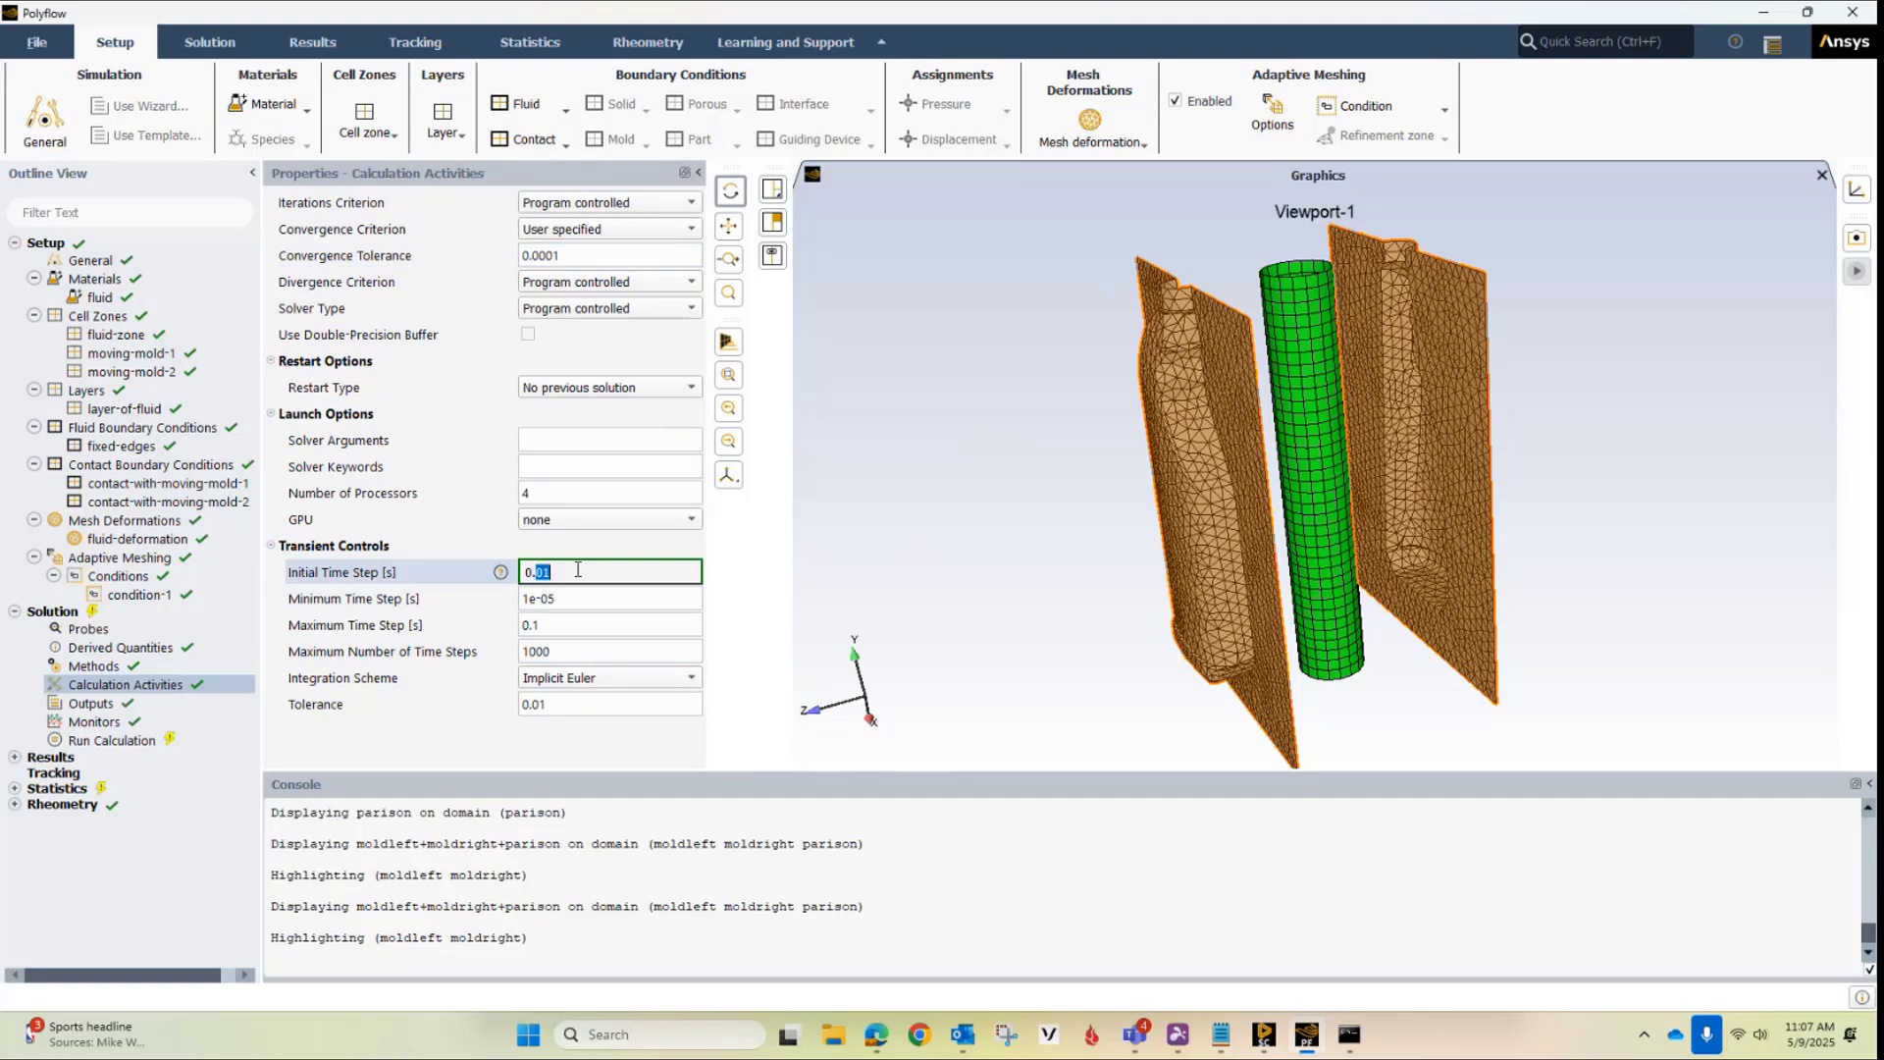
text(000)
key(Return)
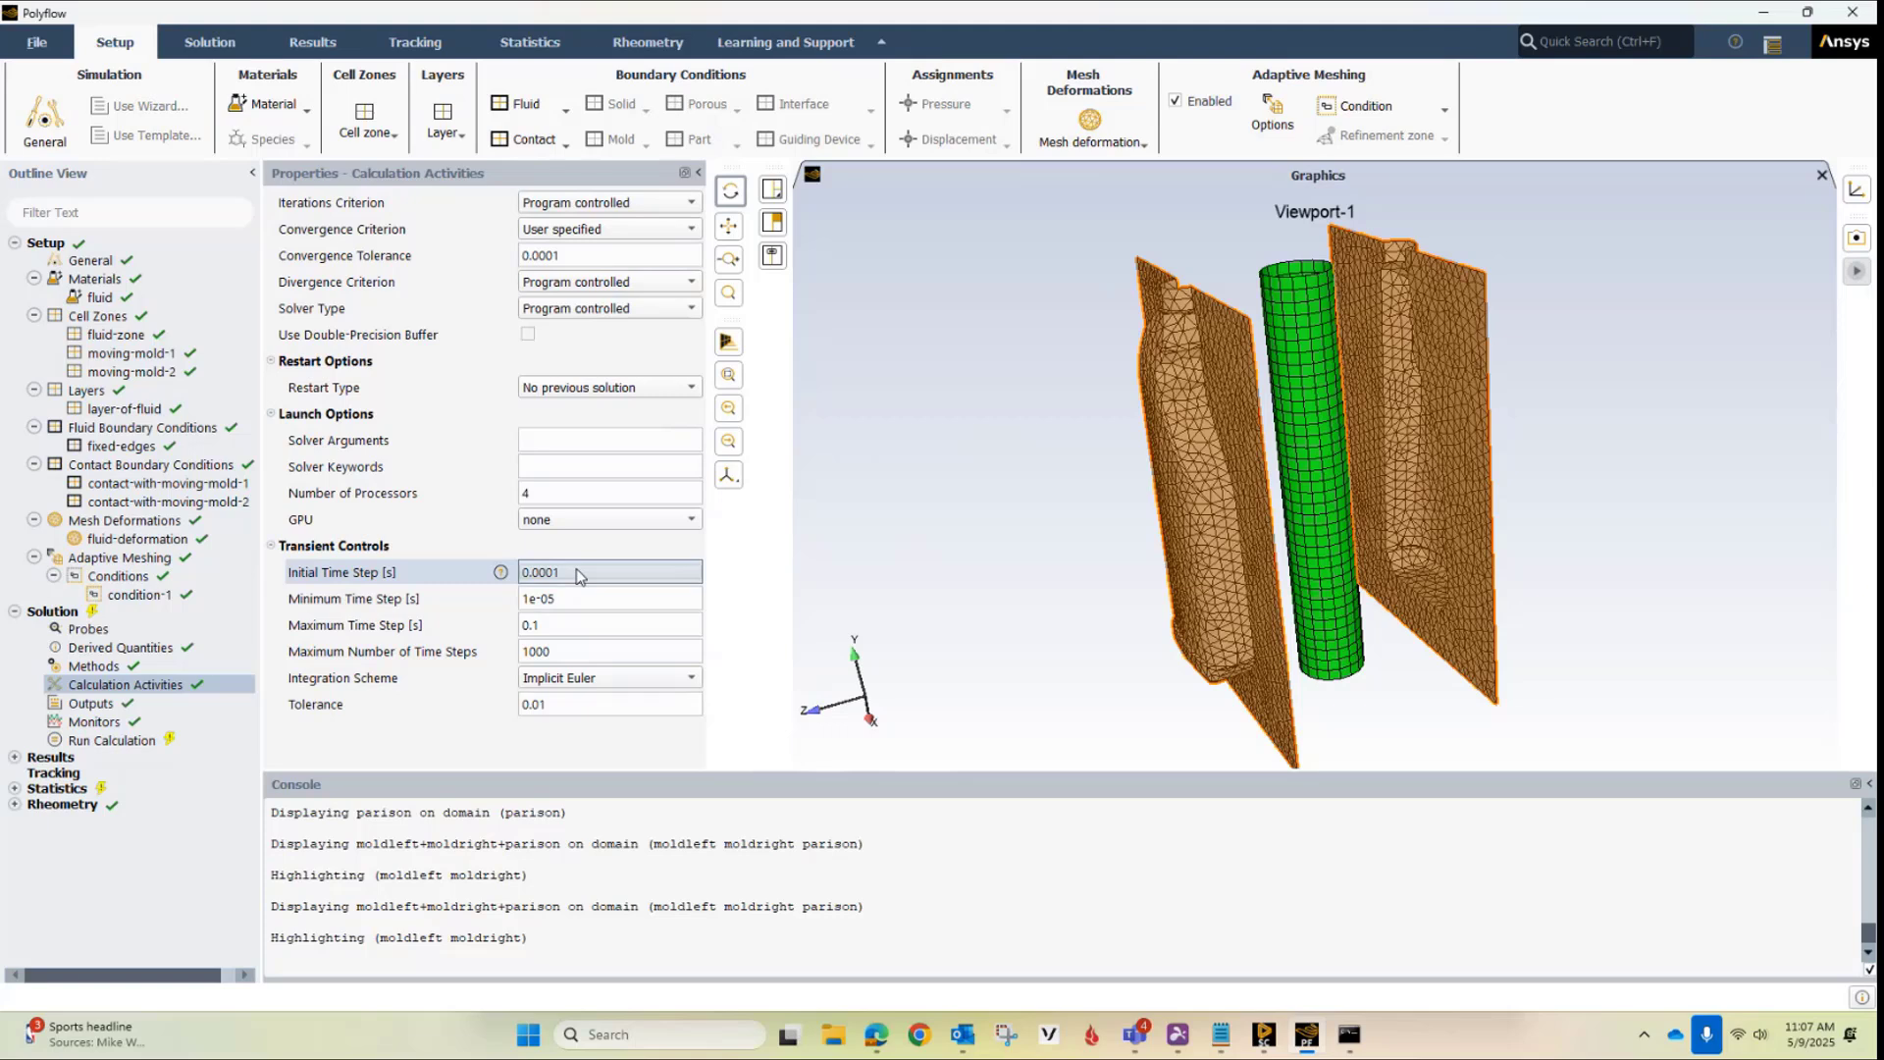
click(572, 598)
double_click(572, 598)
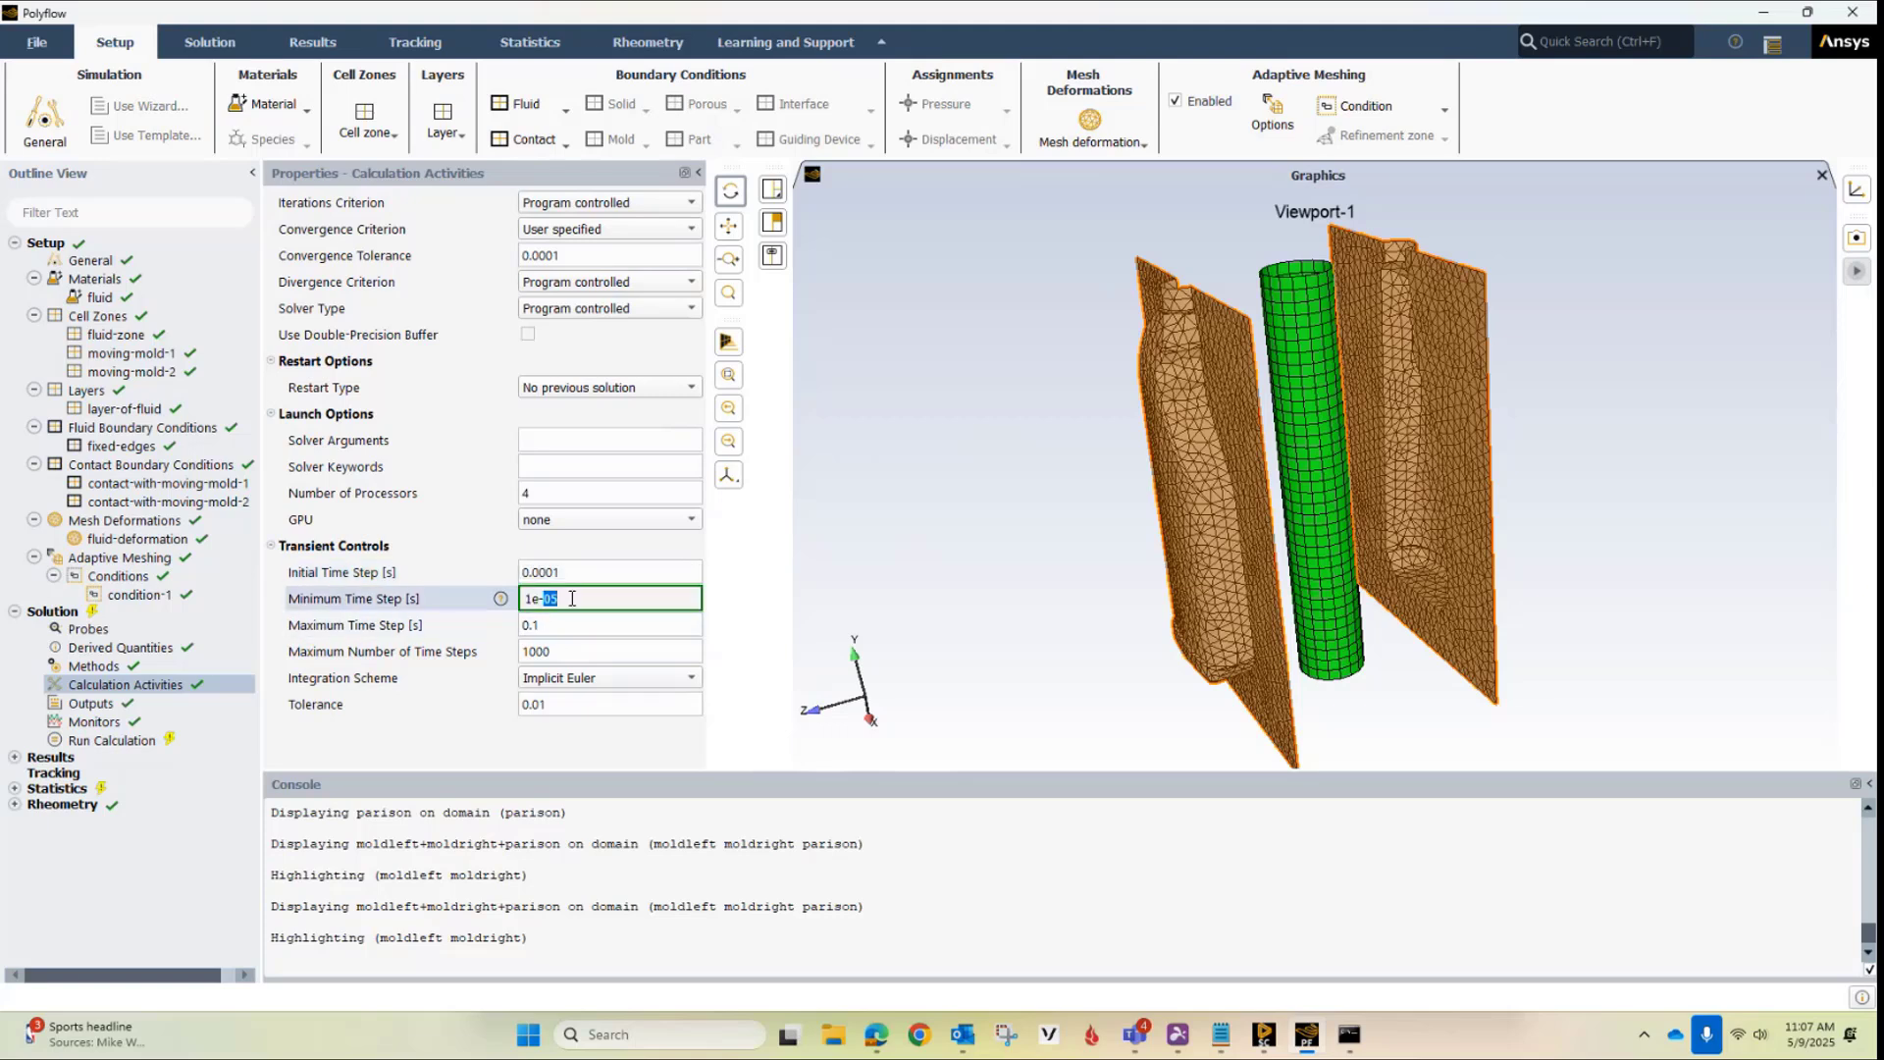
text(06)
key(Return)
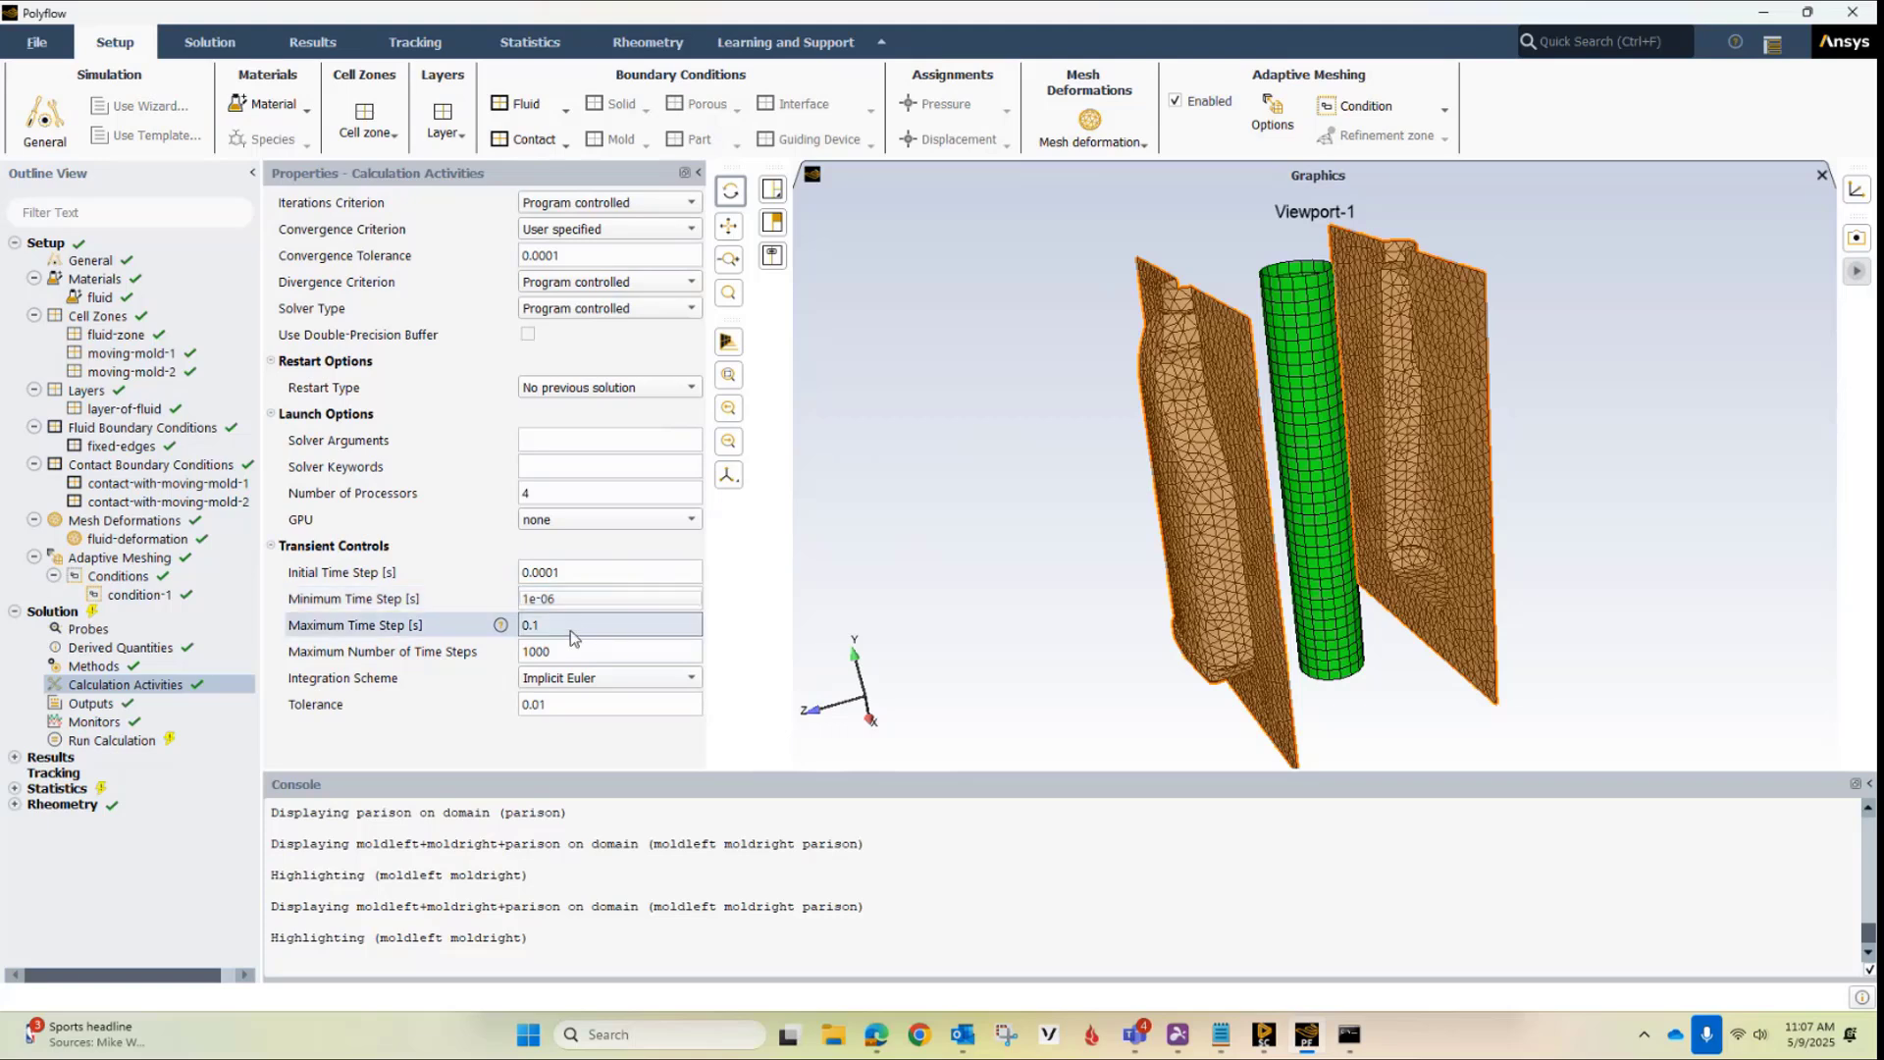
Set the maximum time step to 0.01 s and the transient tolerance to 0.001
click(568, 626)
text(0)
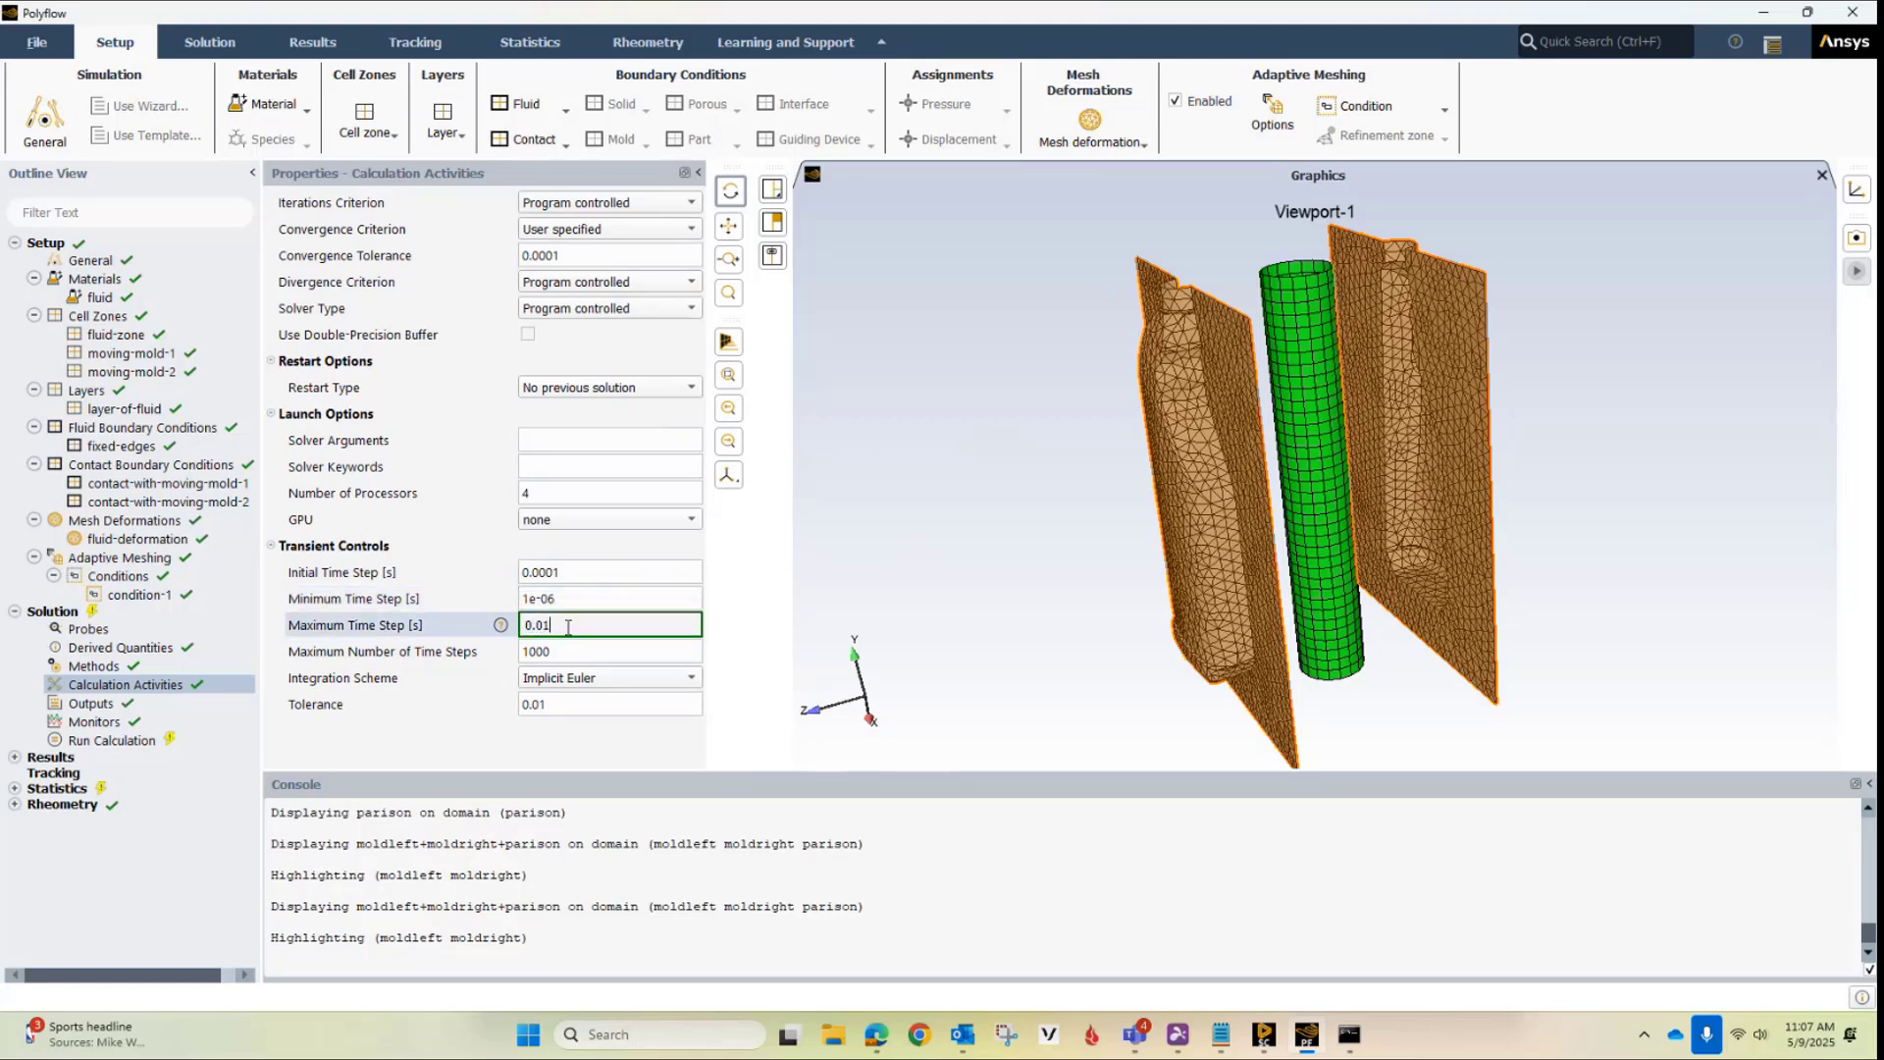
key(Return)
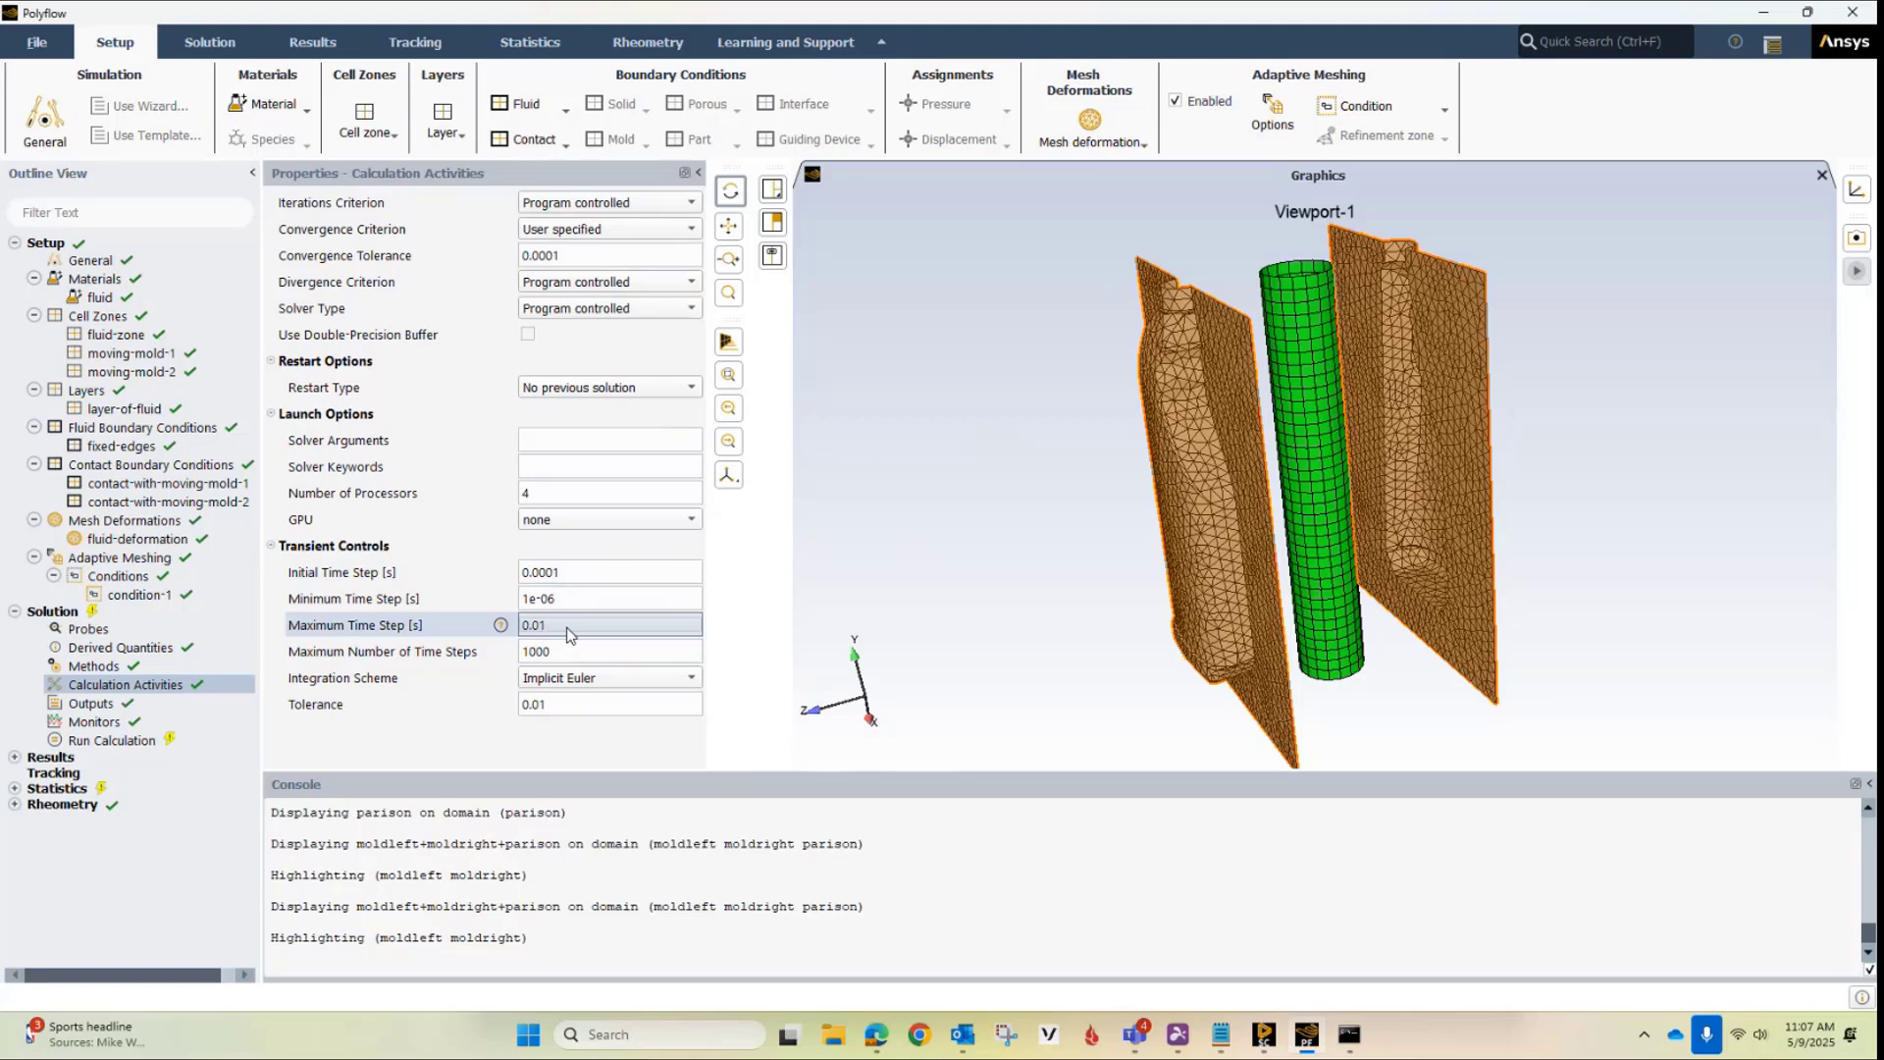
click(535, 706)
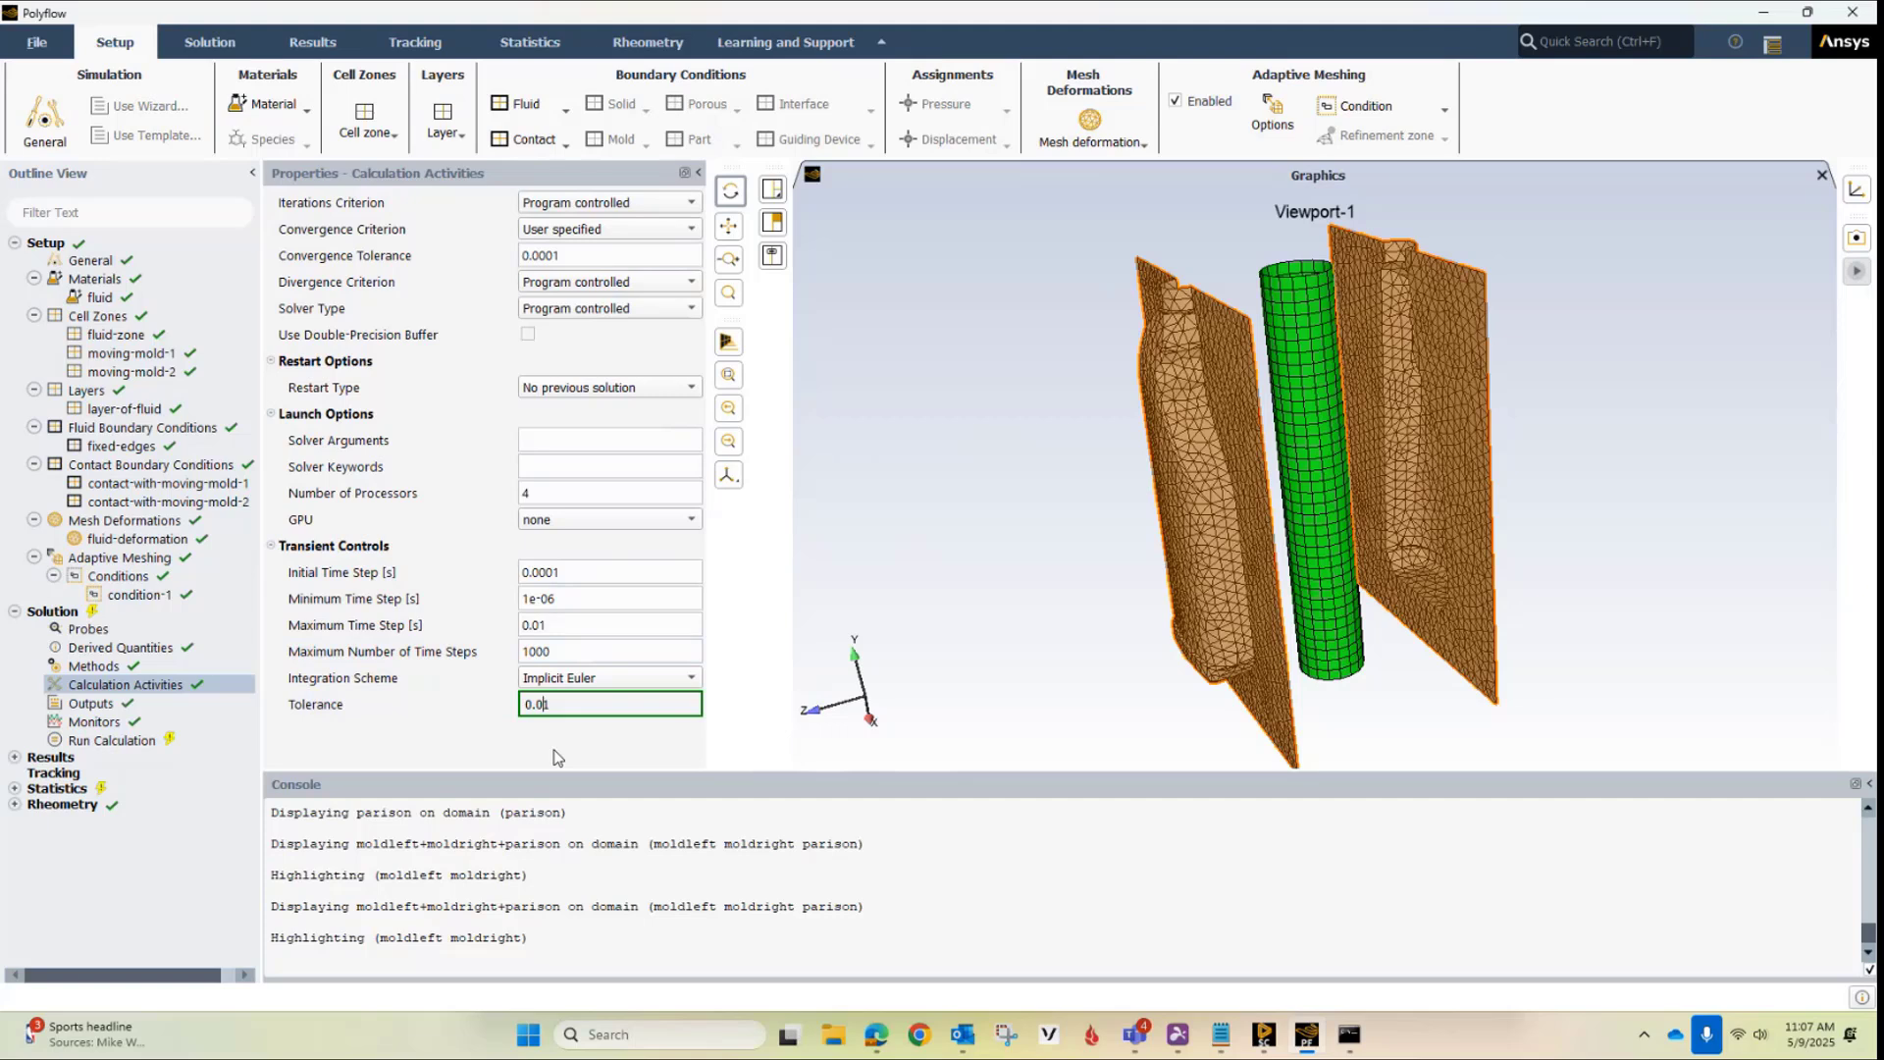
key(Return)
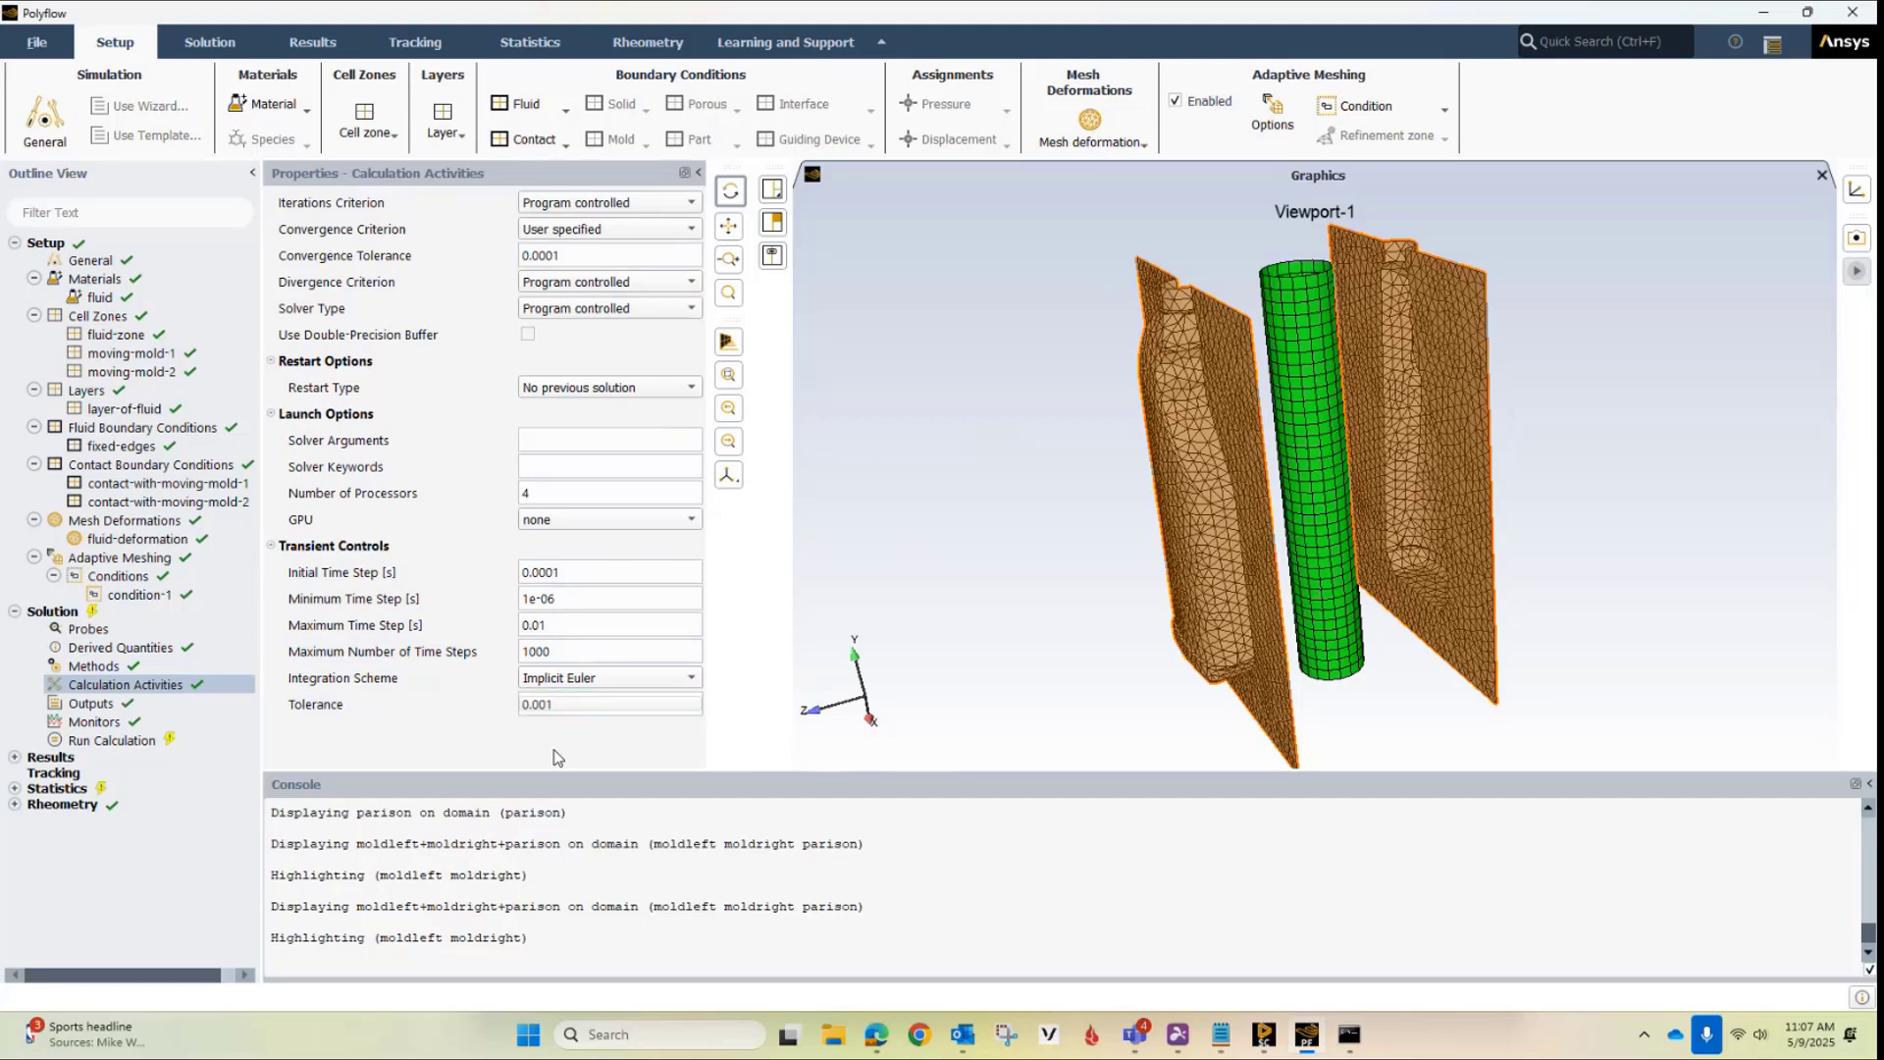
Check the simulation setup for validity and start the calculation
click(112, 740)
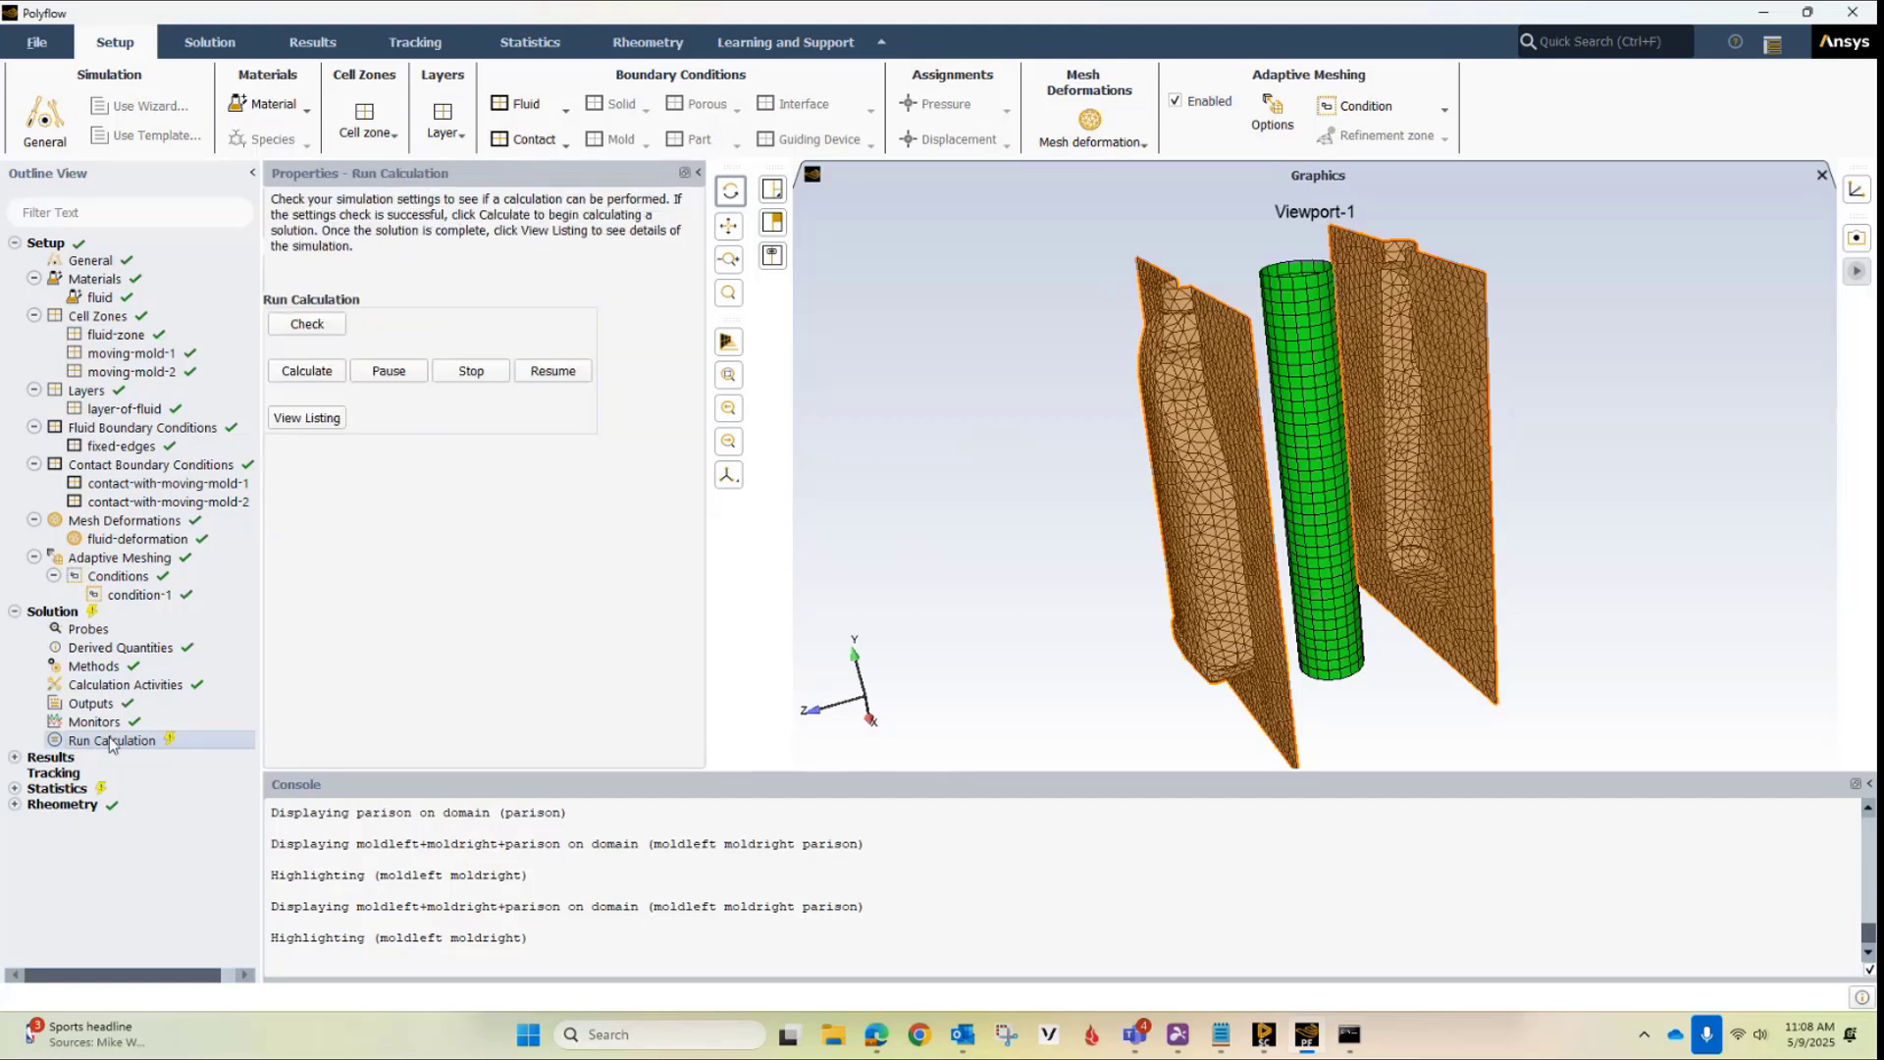
click(306, 324)
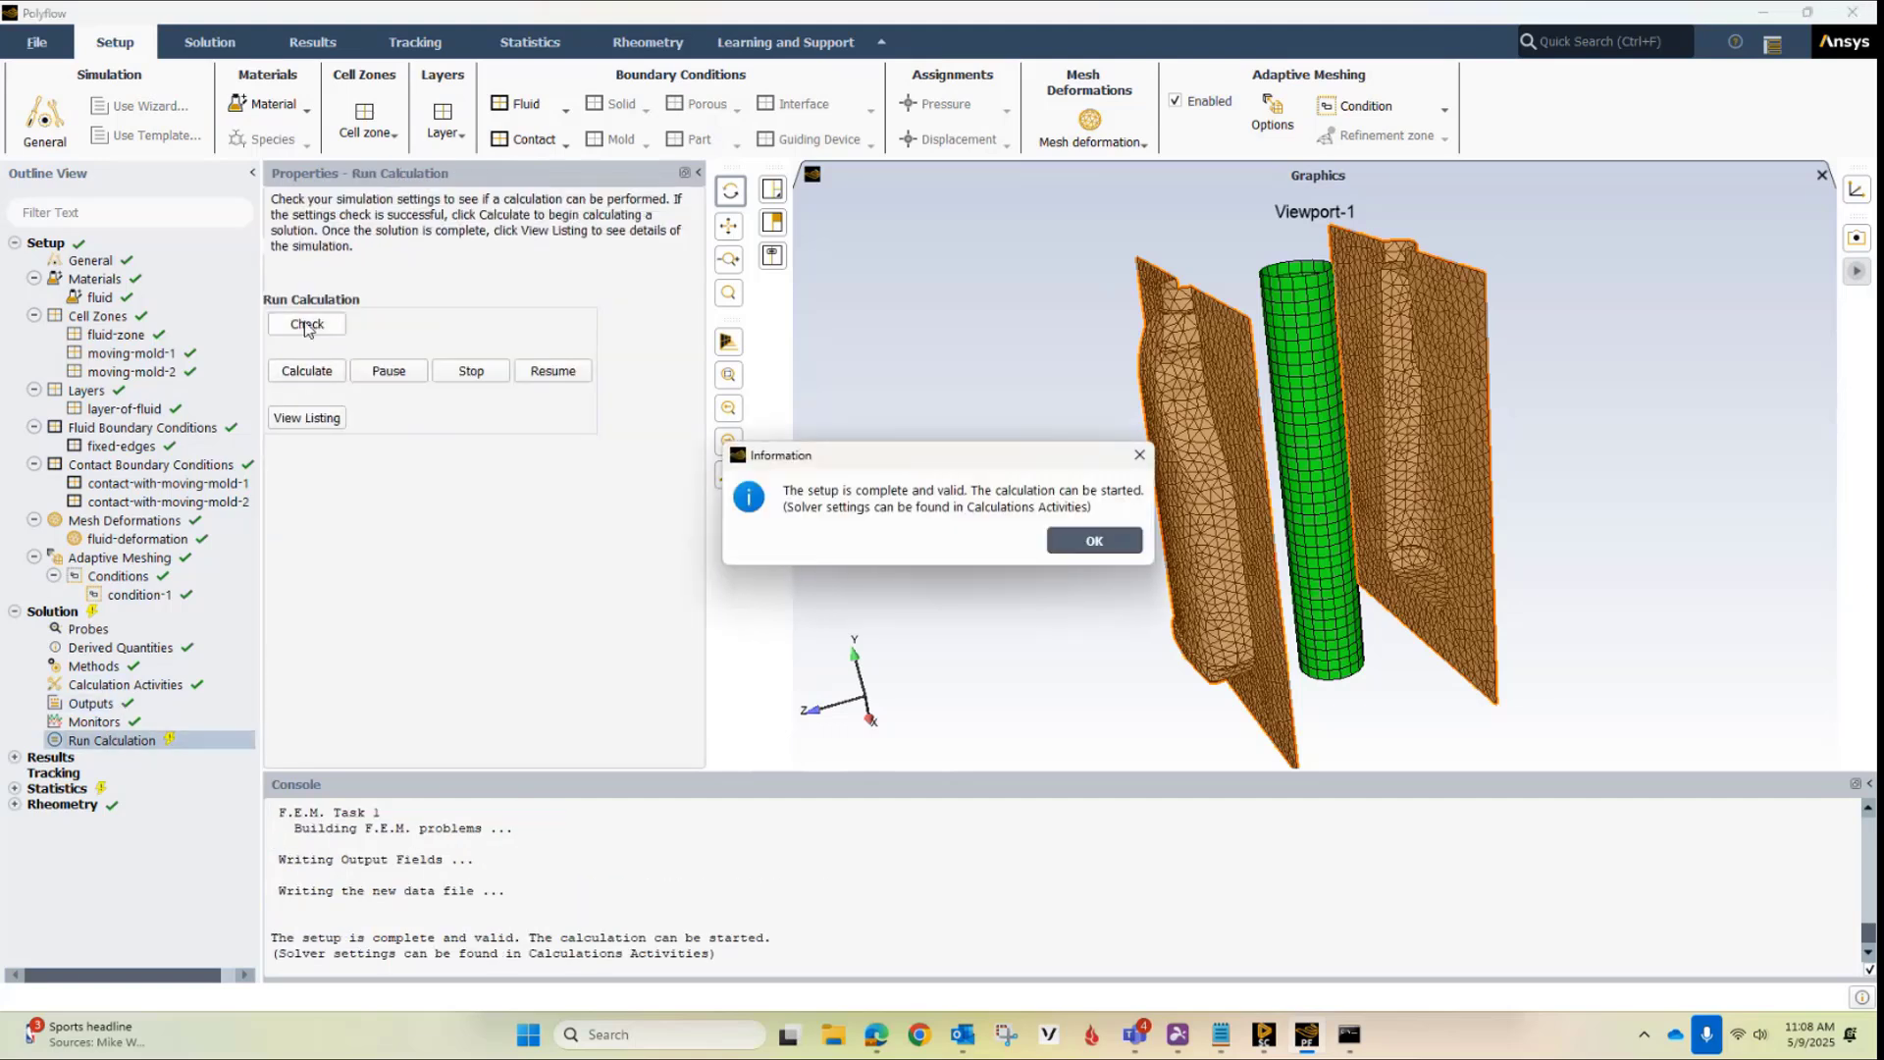
click(1098, 542)
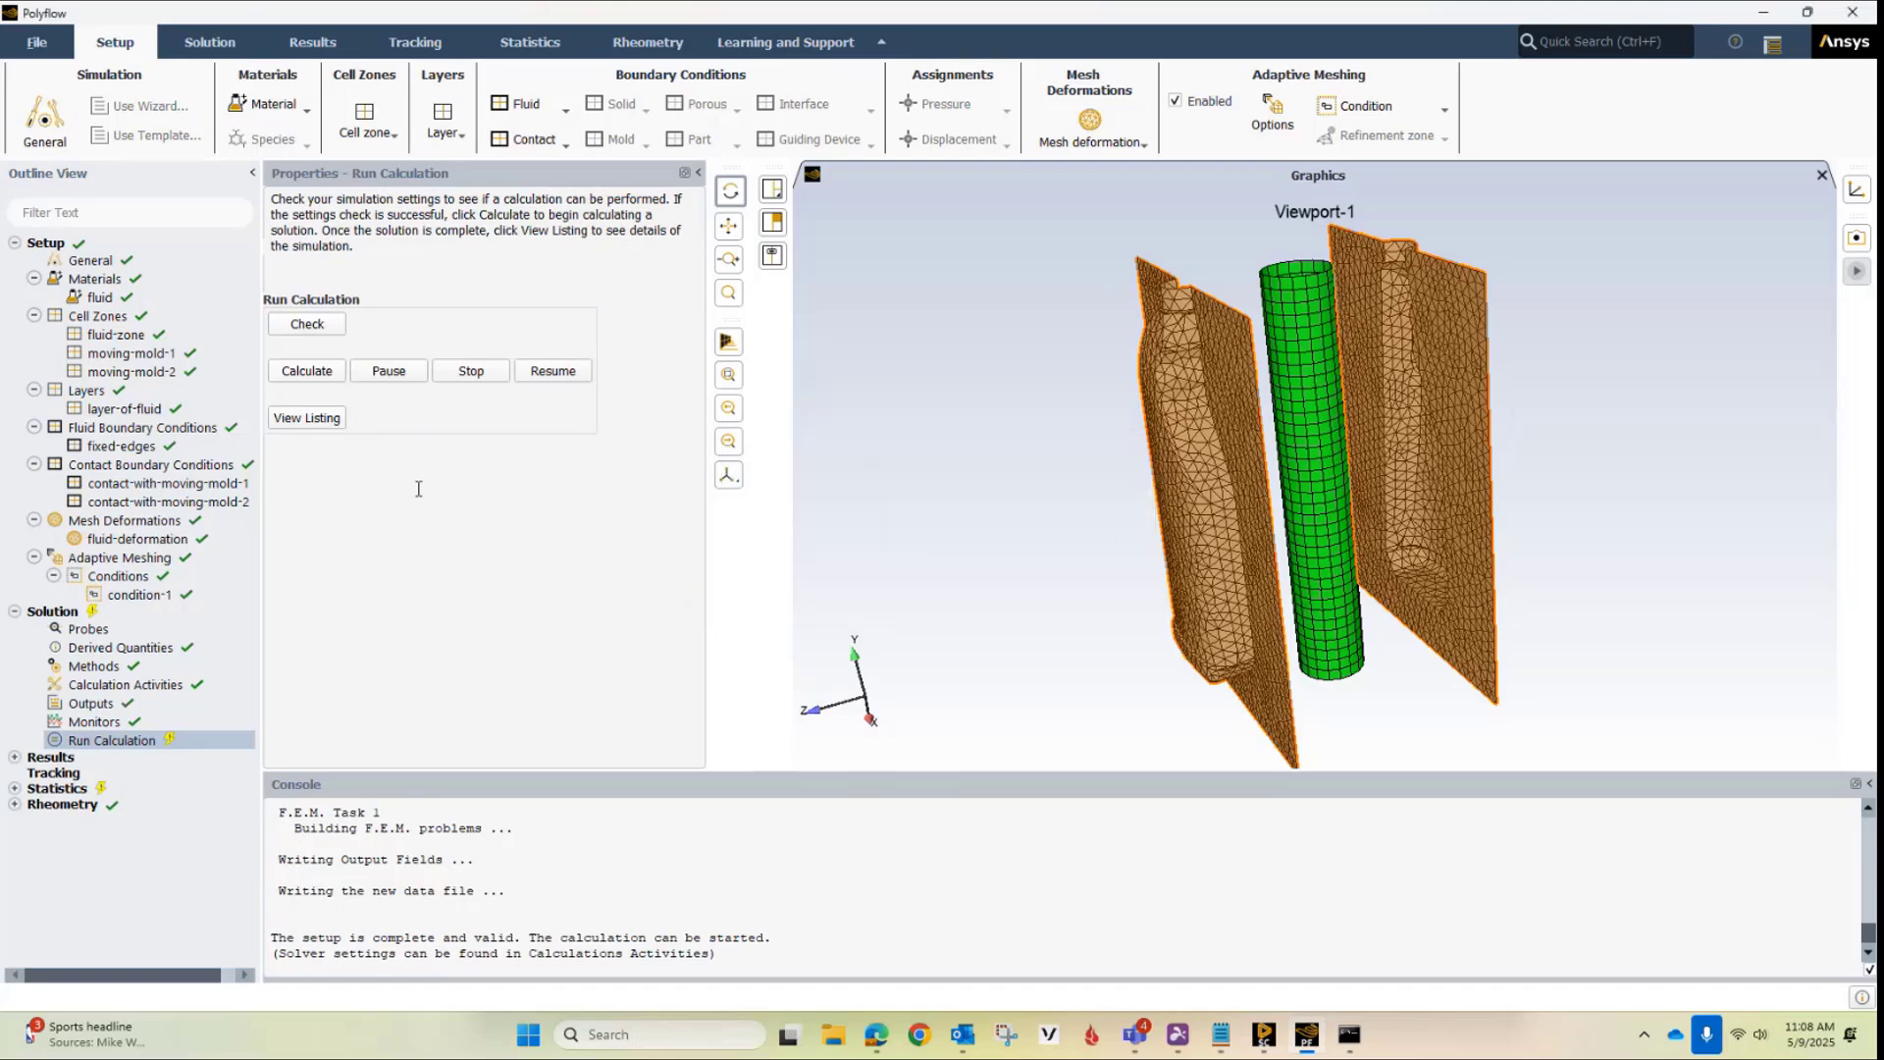
click(322, 378)
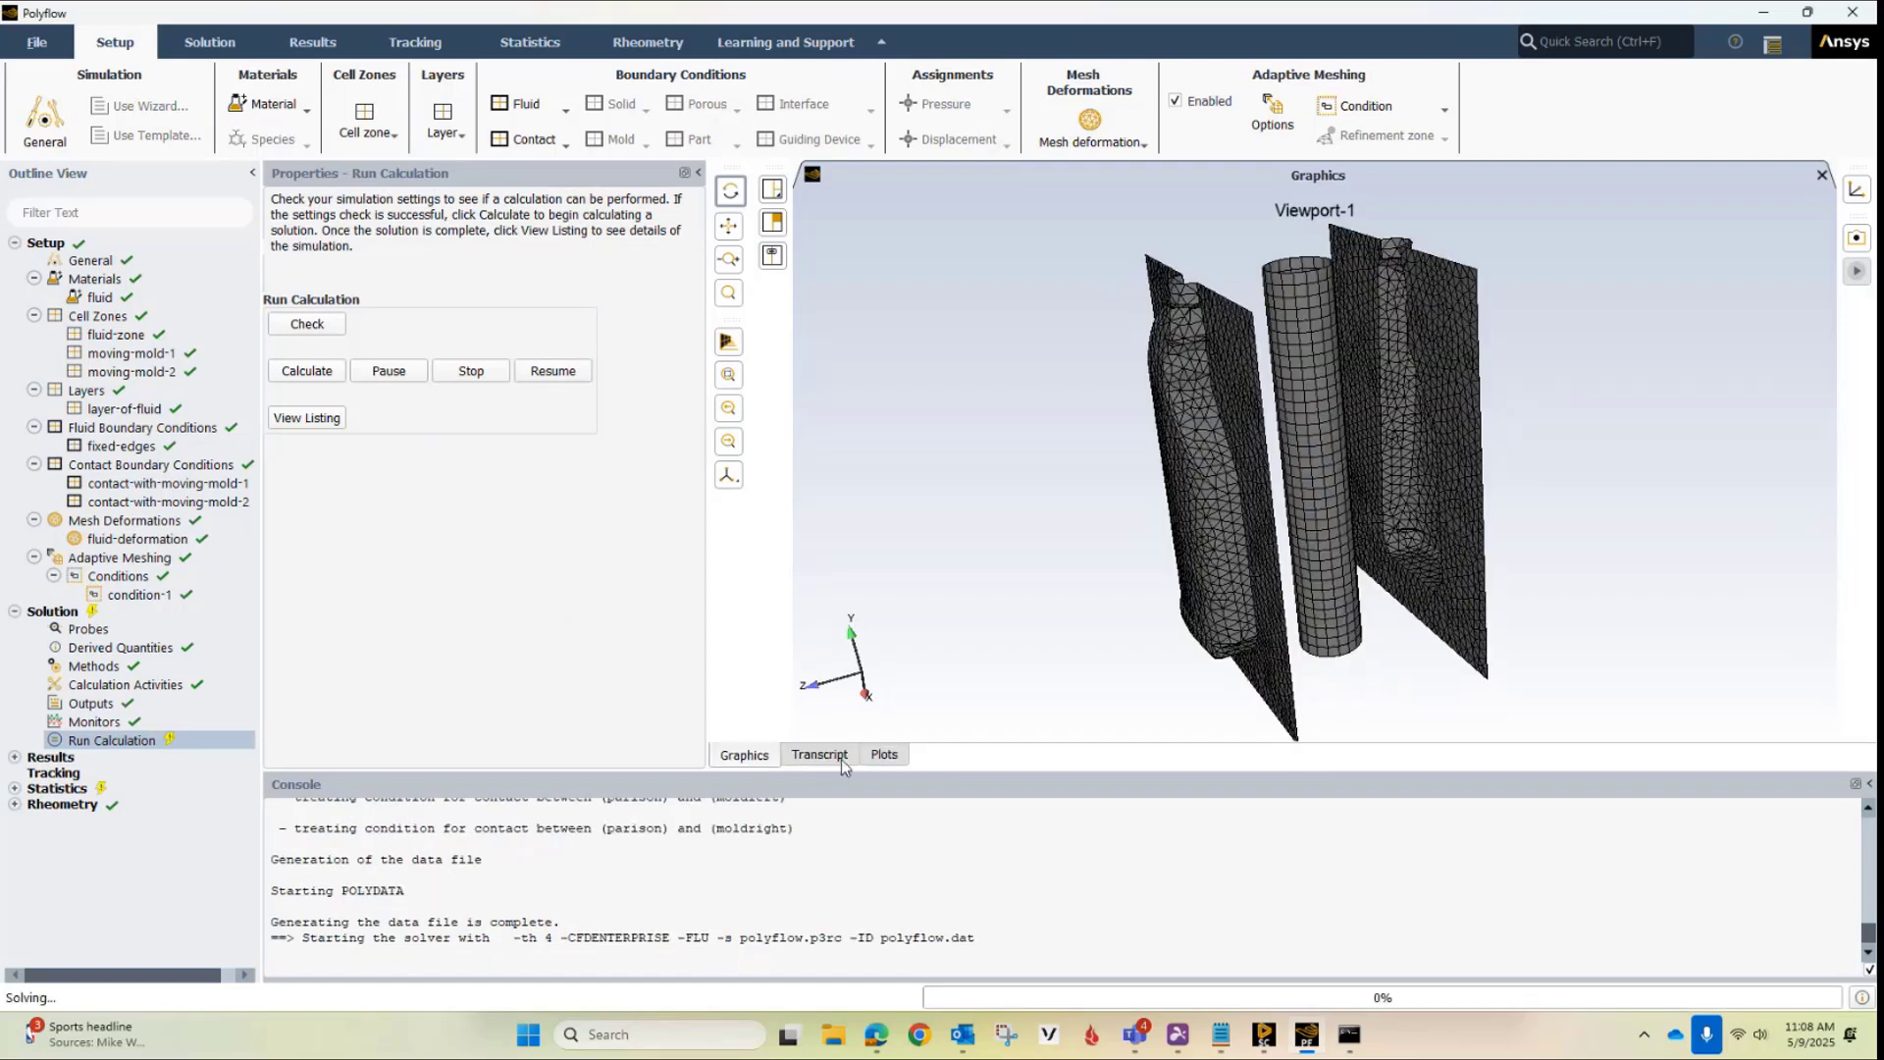
Examine the solver transcript and the convergence monitor plot while the calculation runs, and return to the graphics view
click(820, 756)
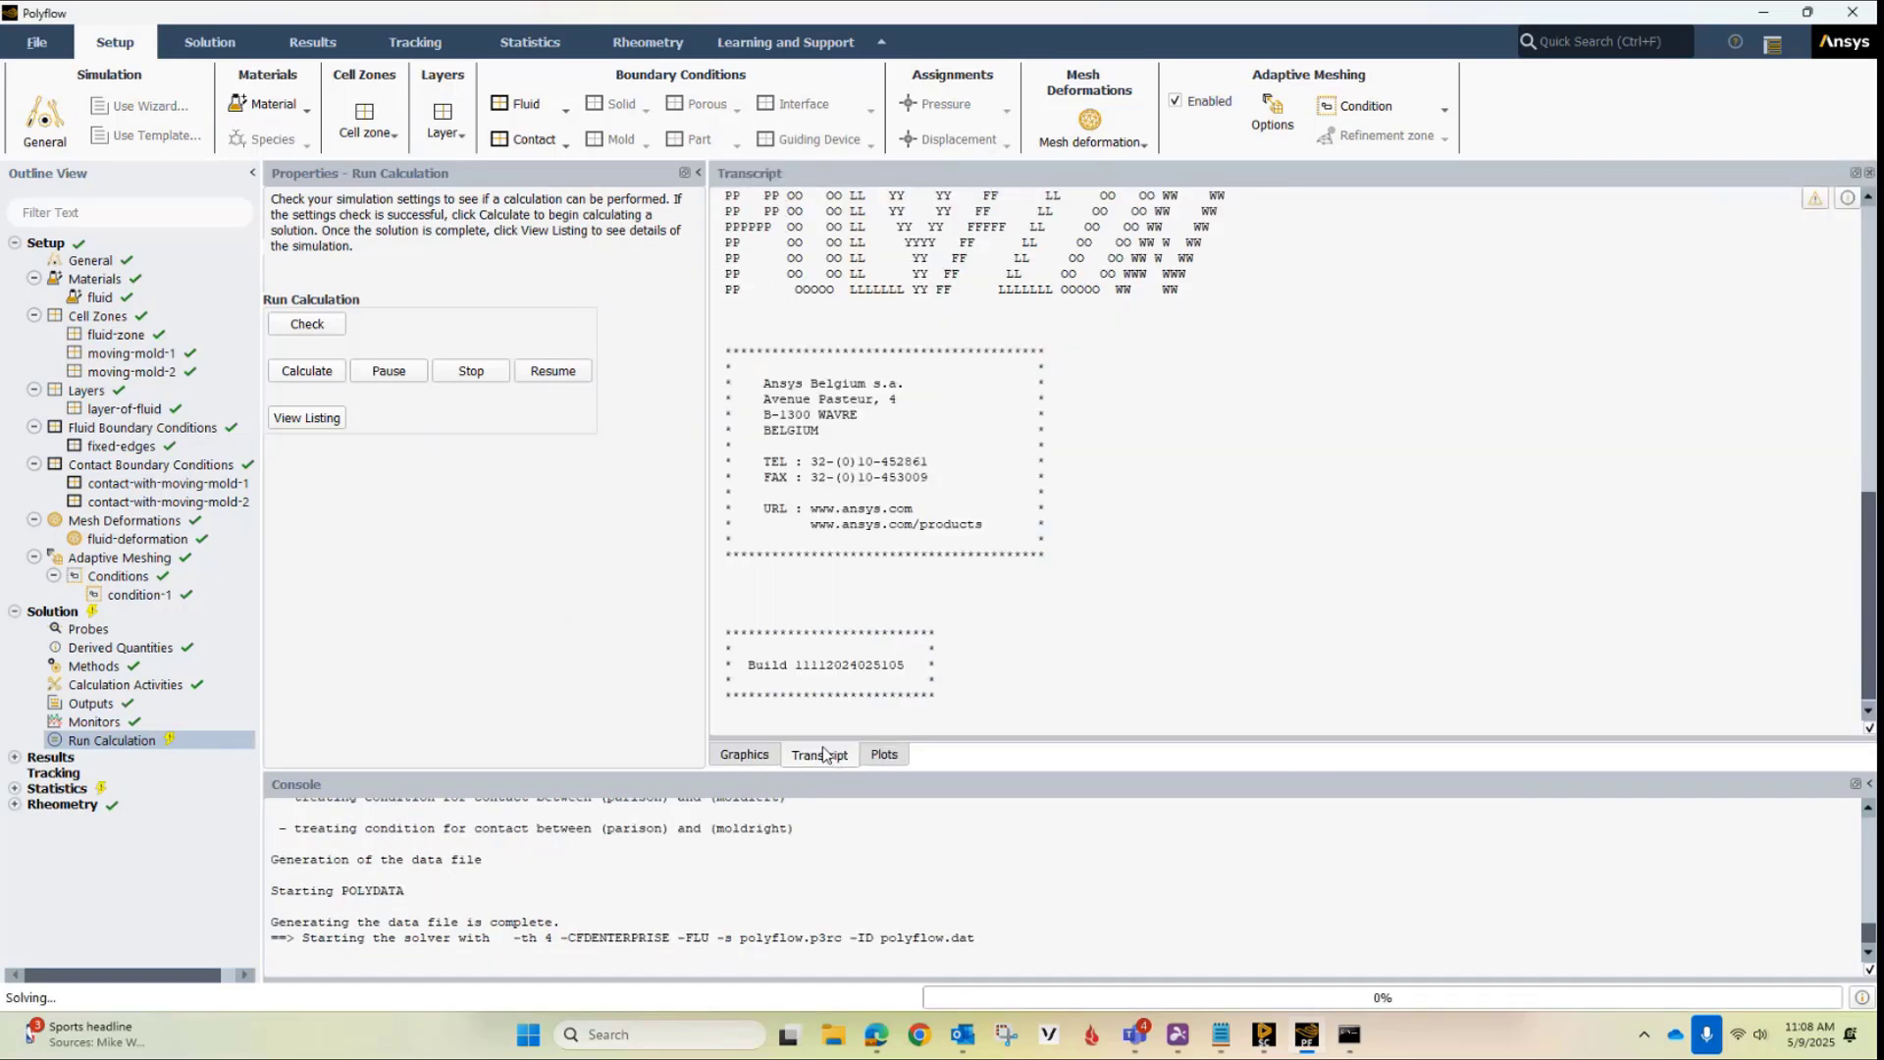
click(886, 755)
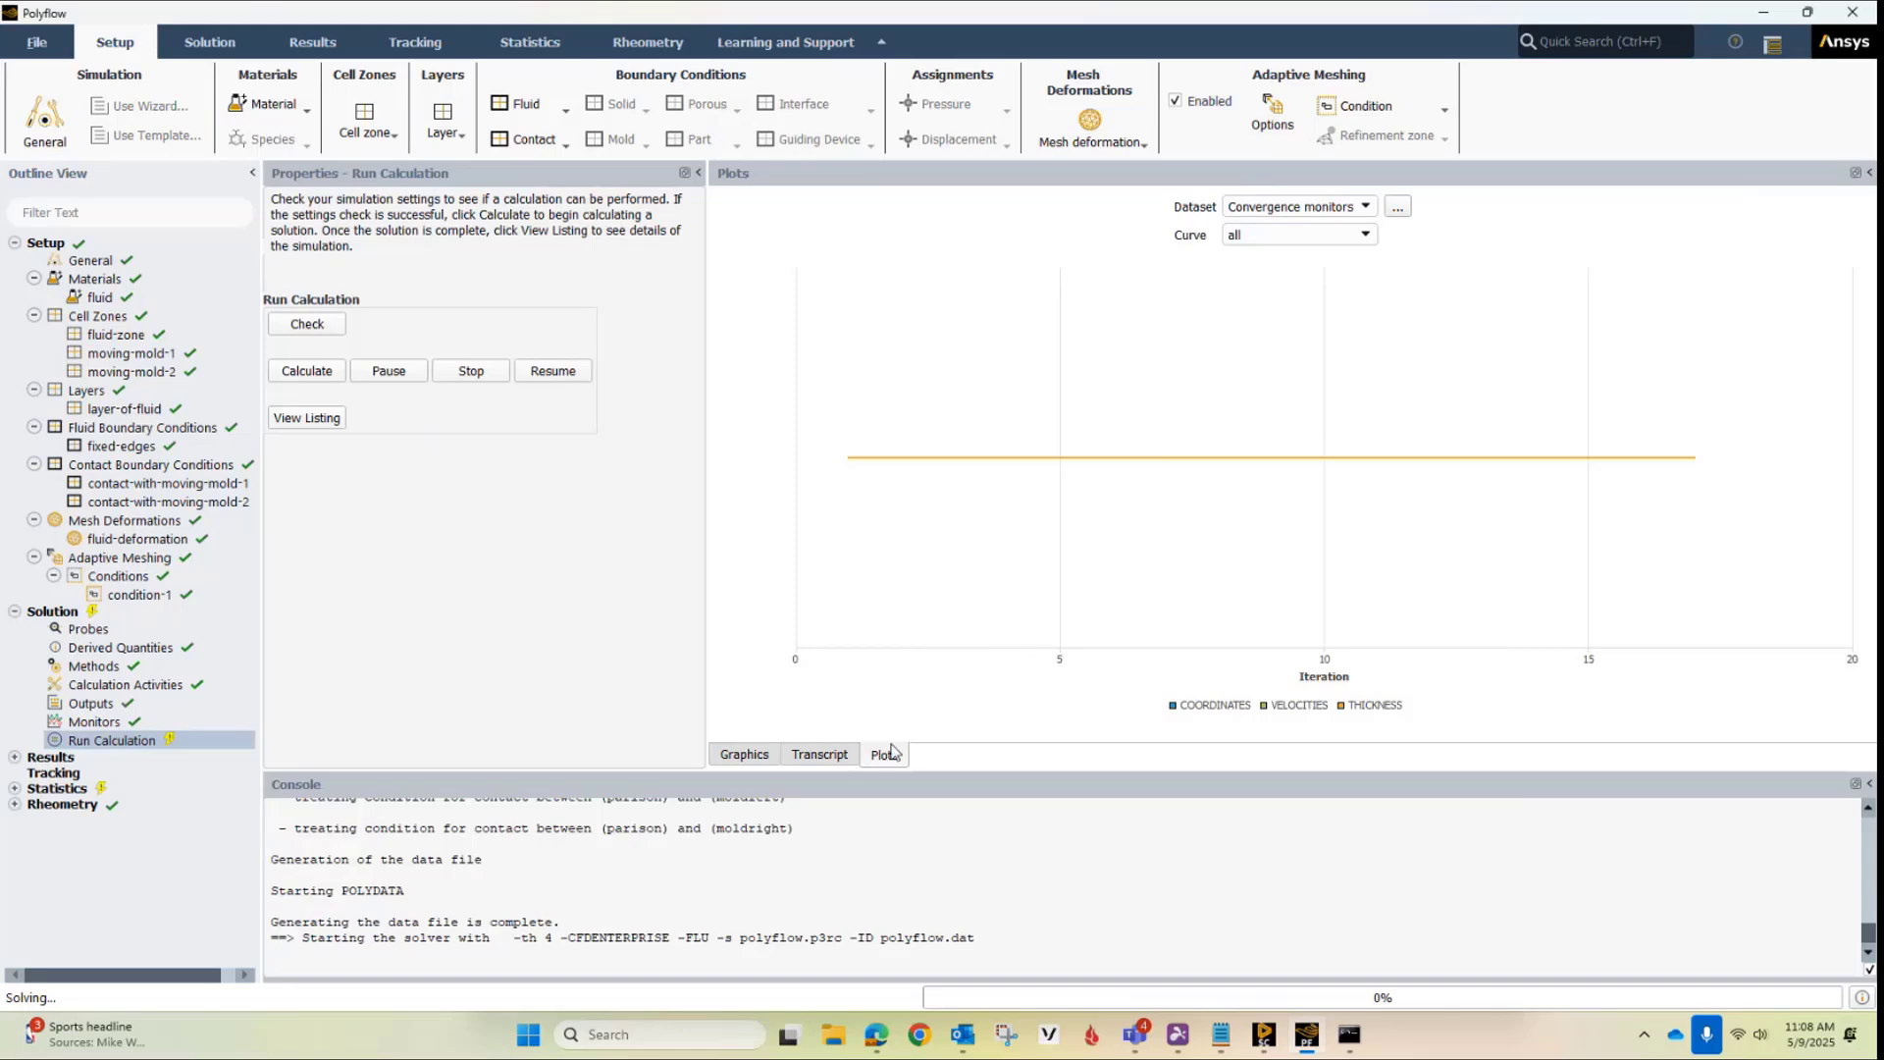
click(820, 755)
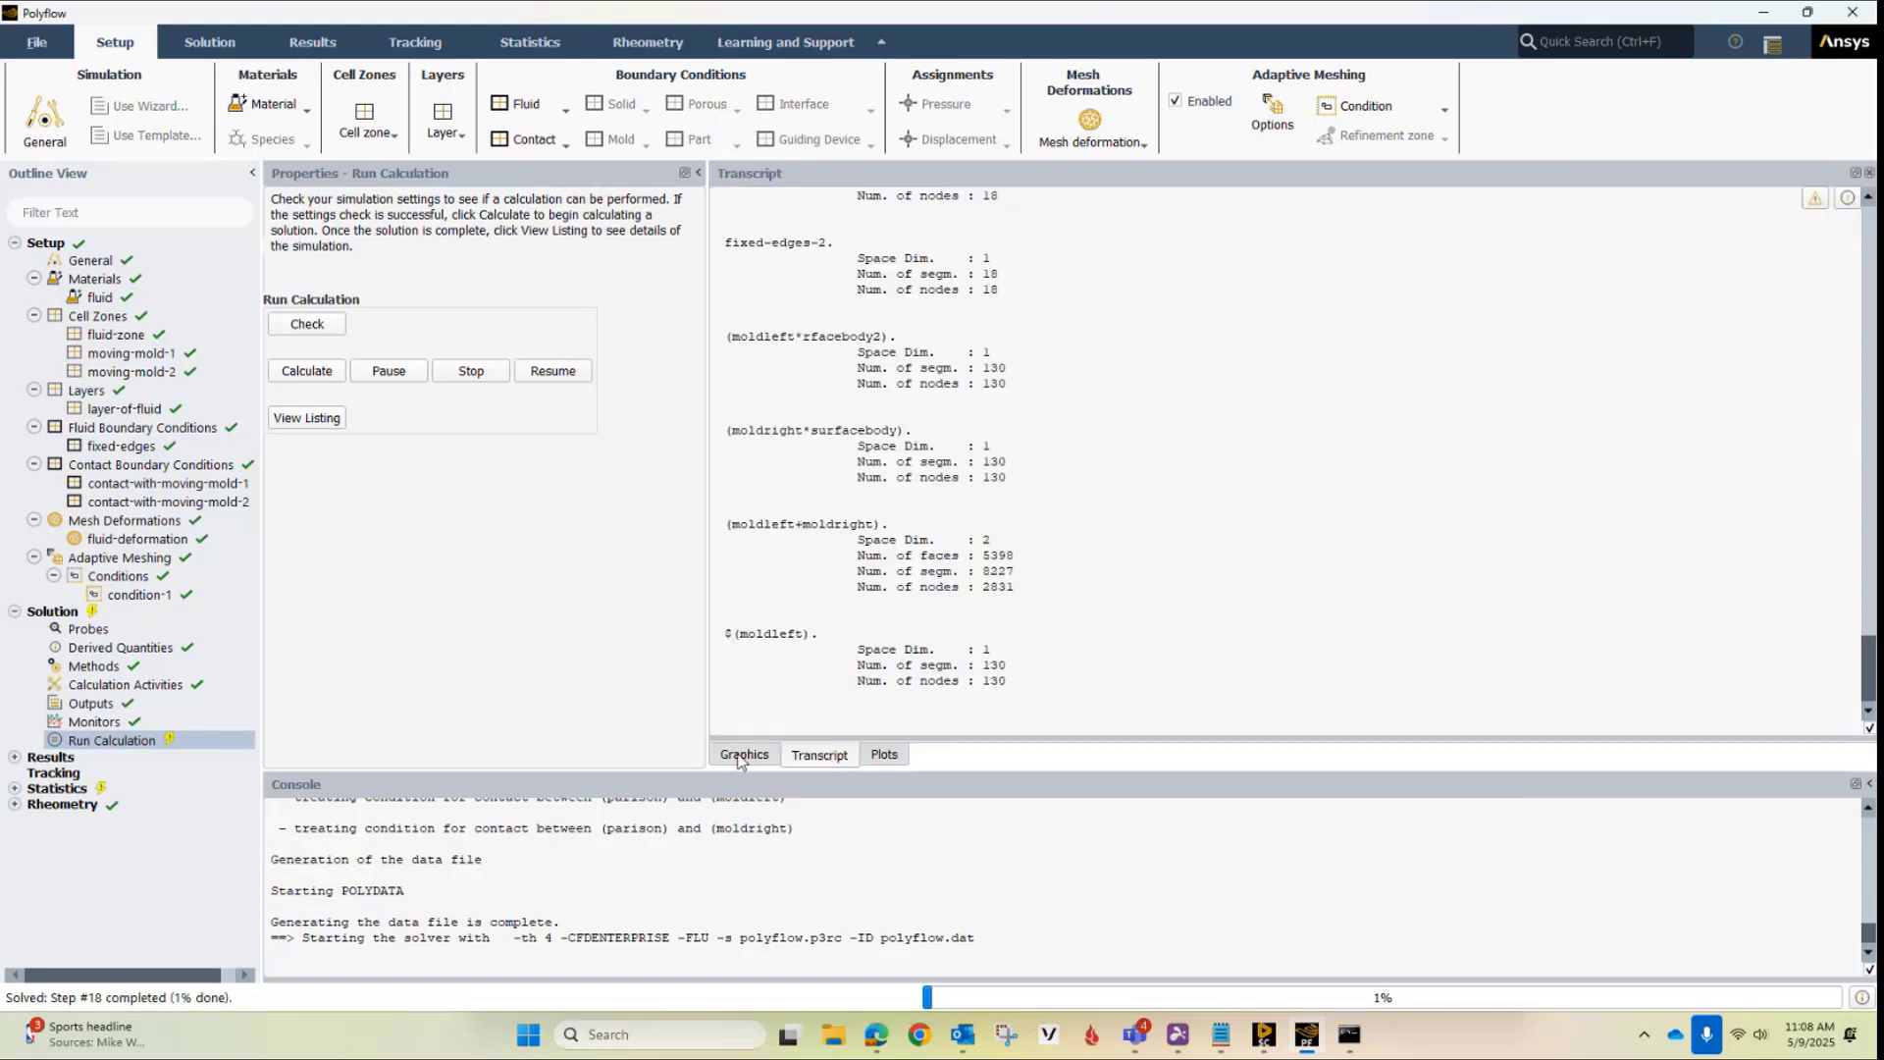
click(744, 755)
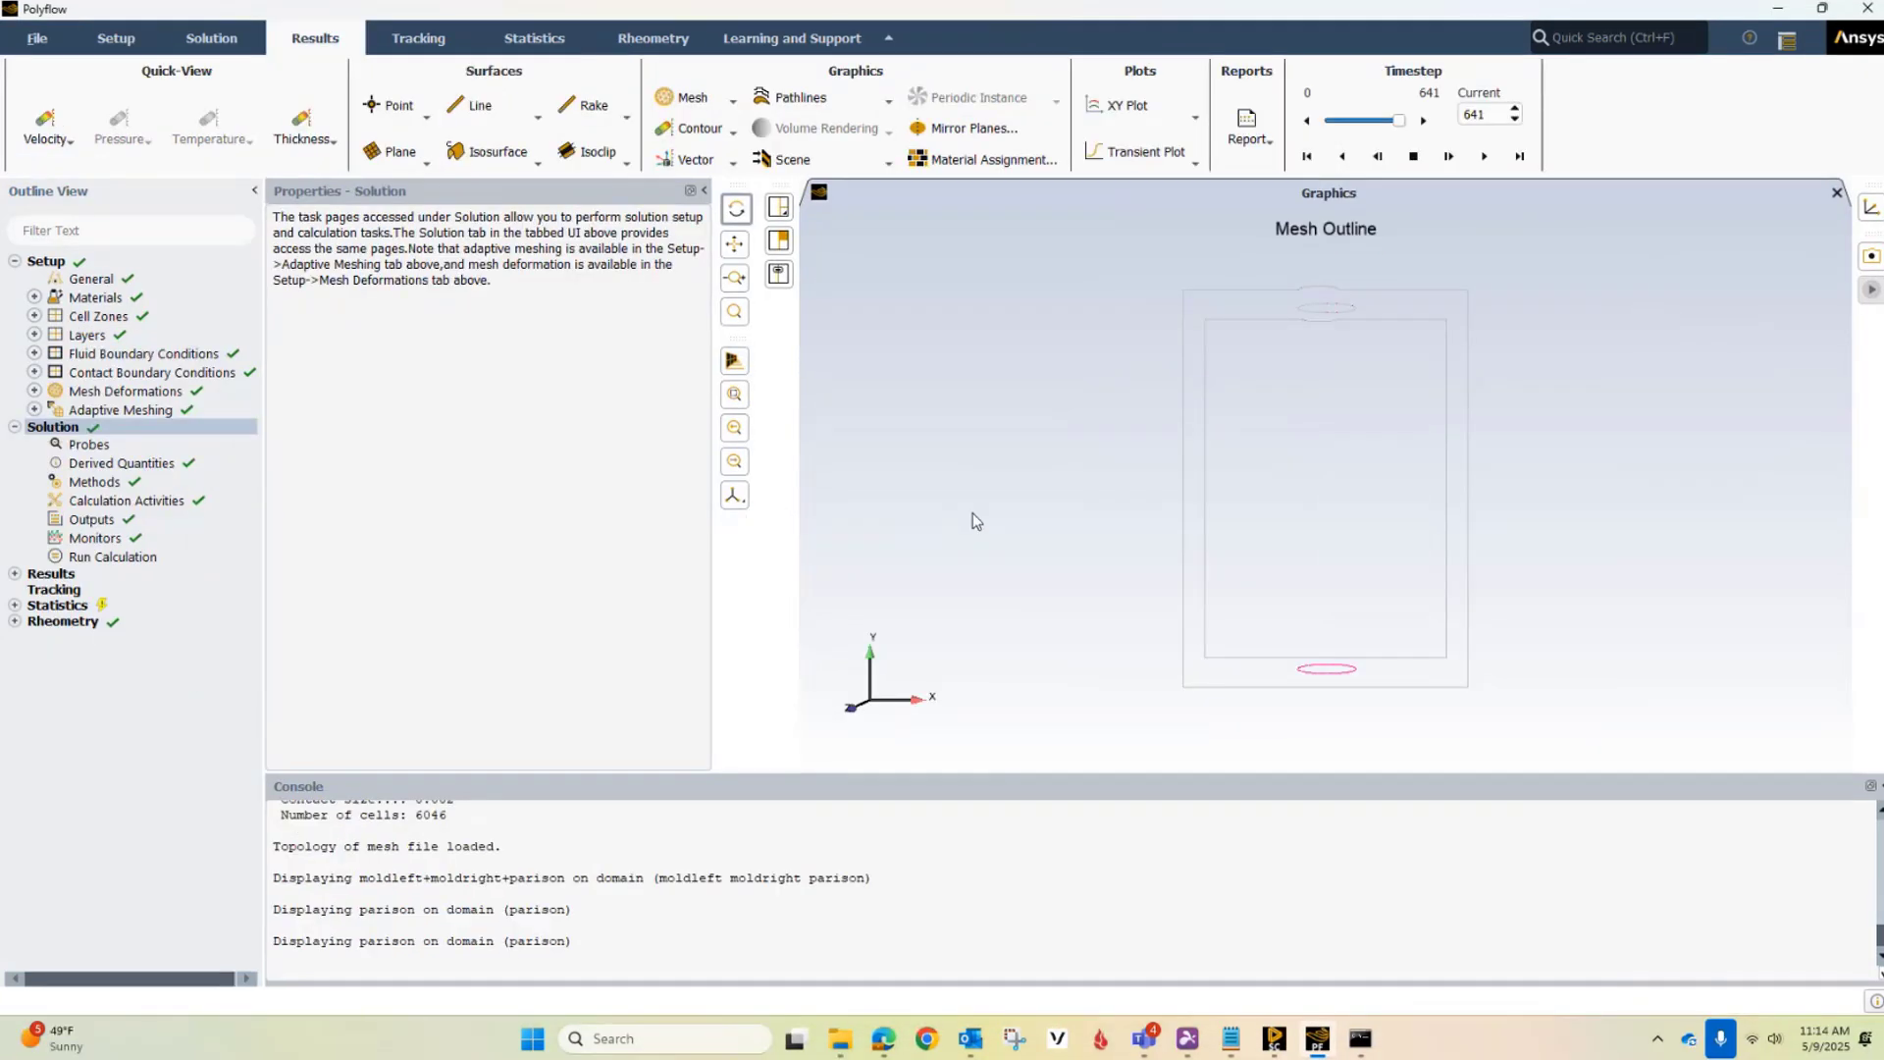
Create a new contour in the graphics results
click(15, 574)
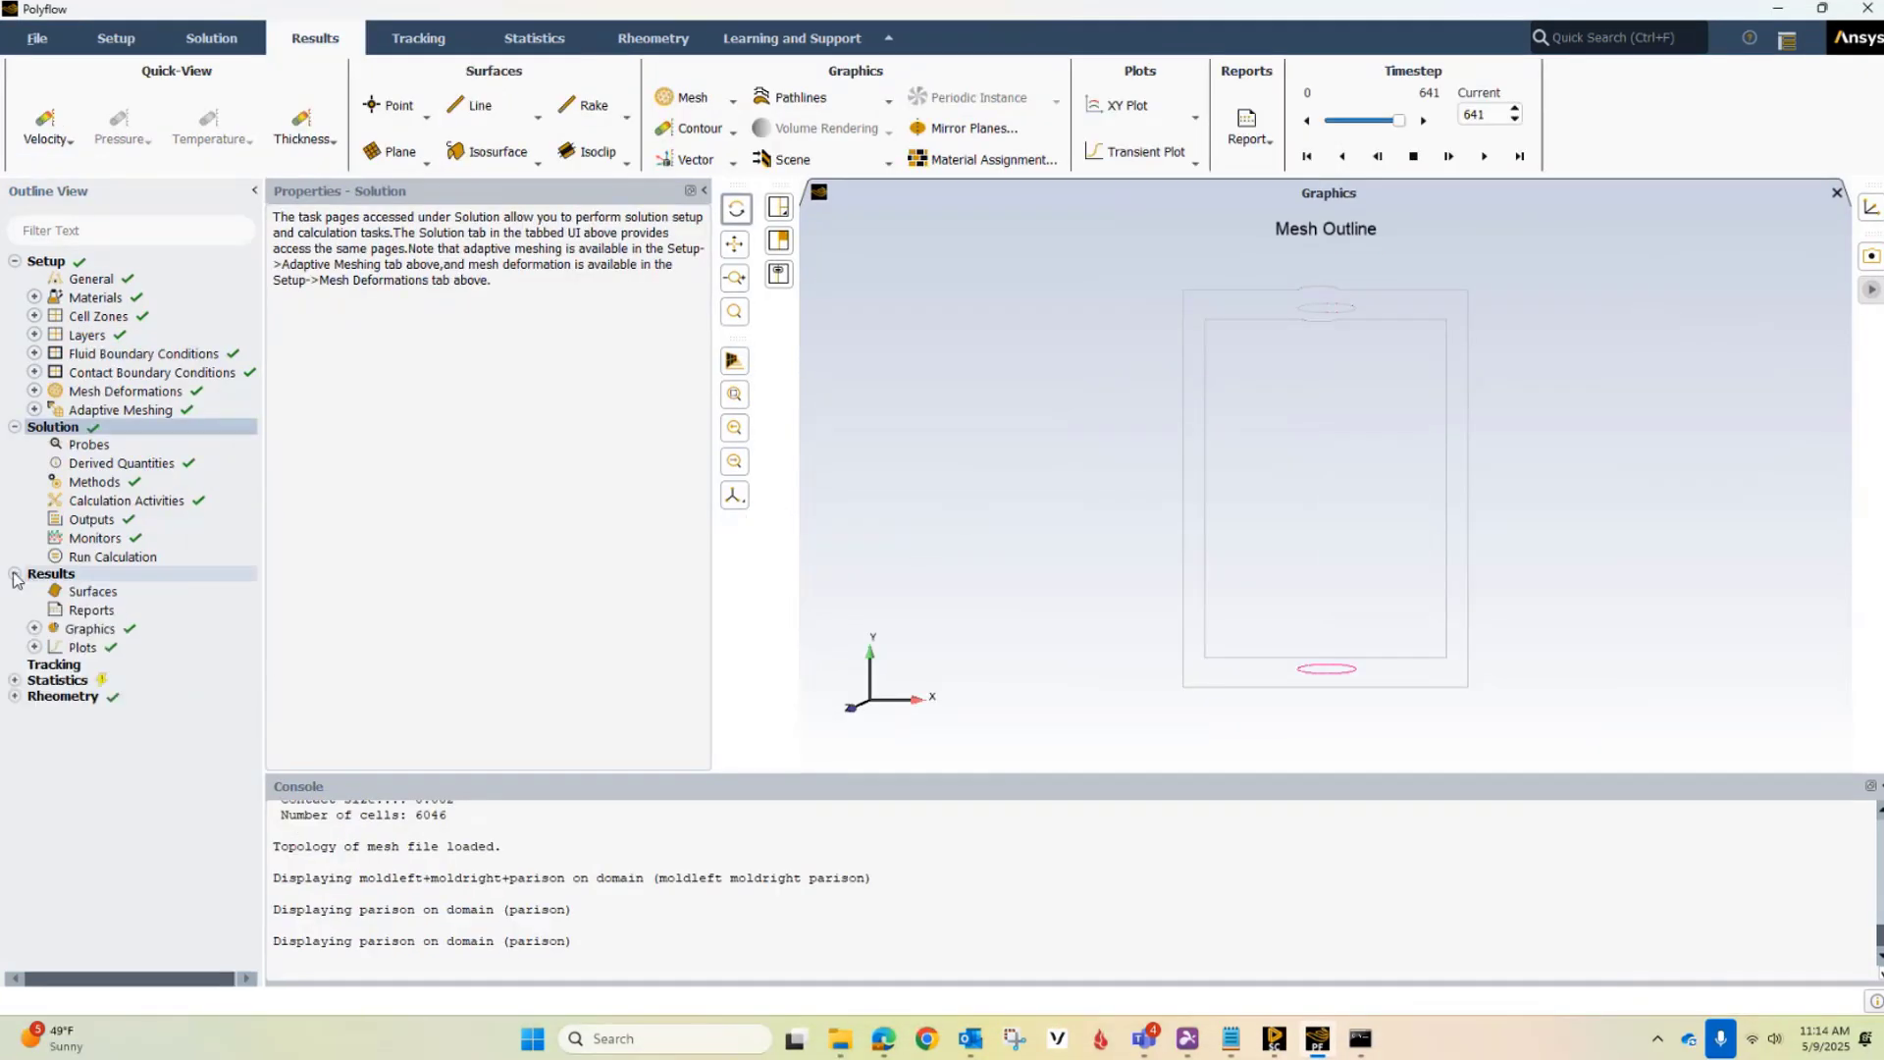
click(34, 629)
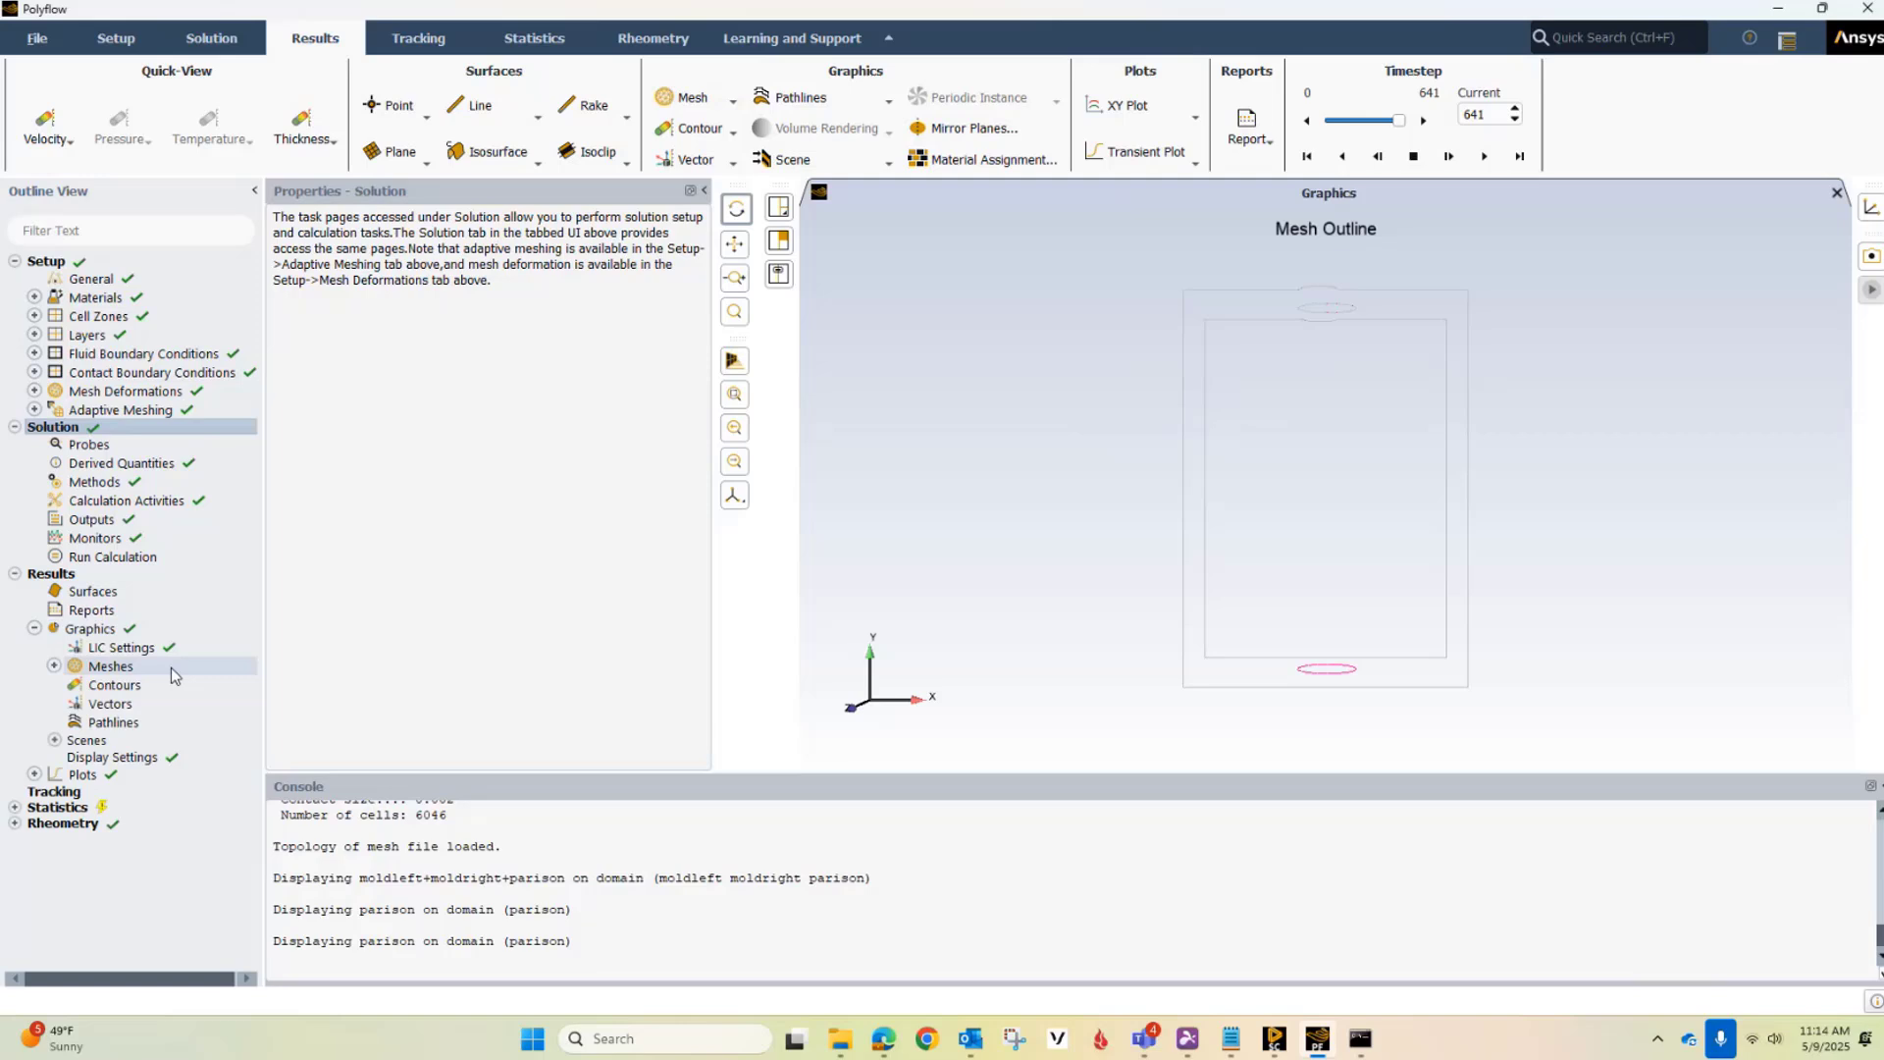
click(98, 685)
right_click(122, 690)
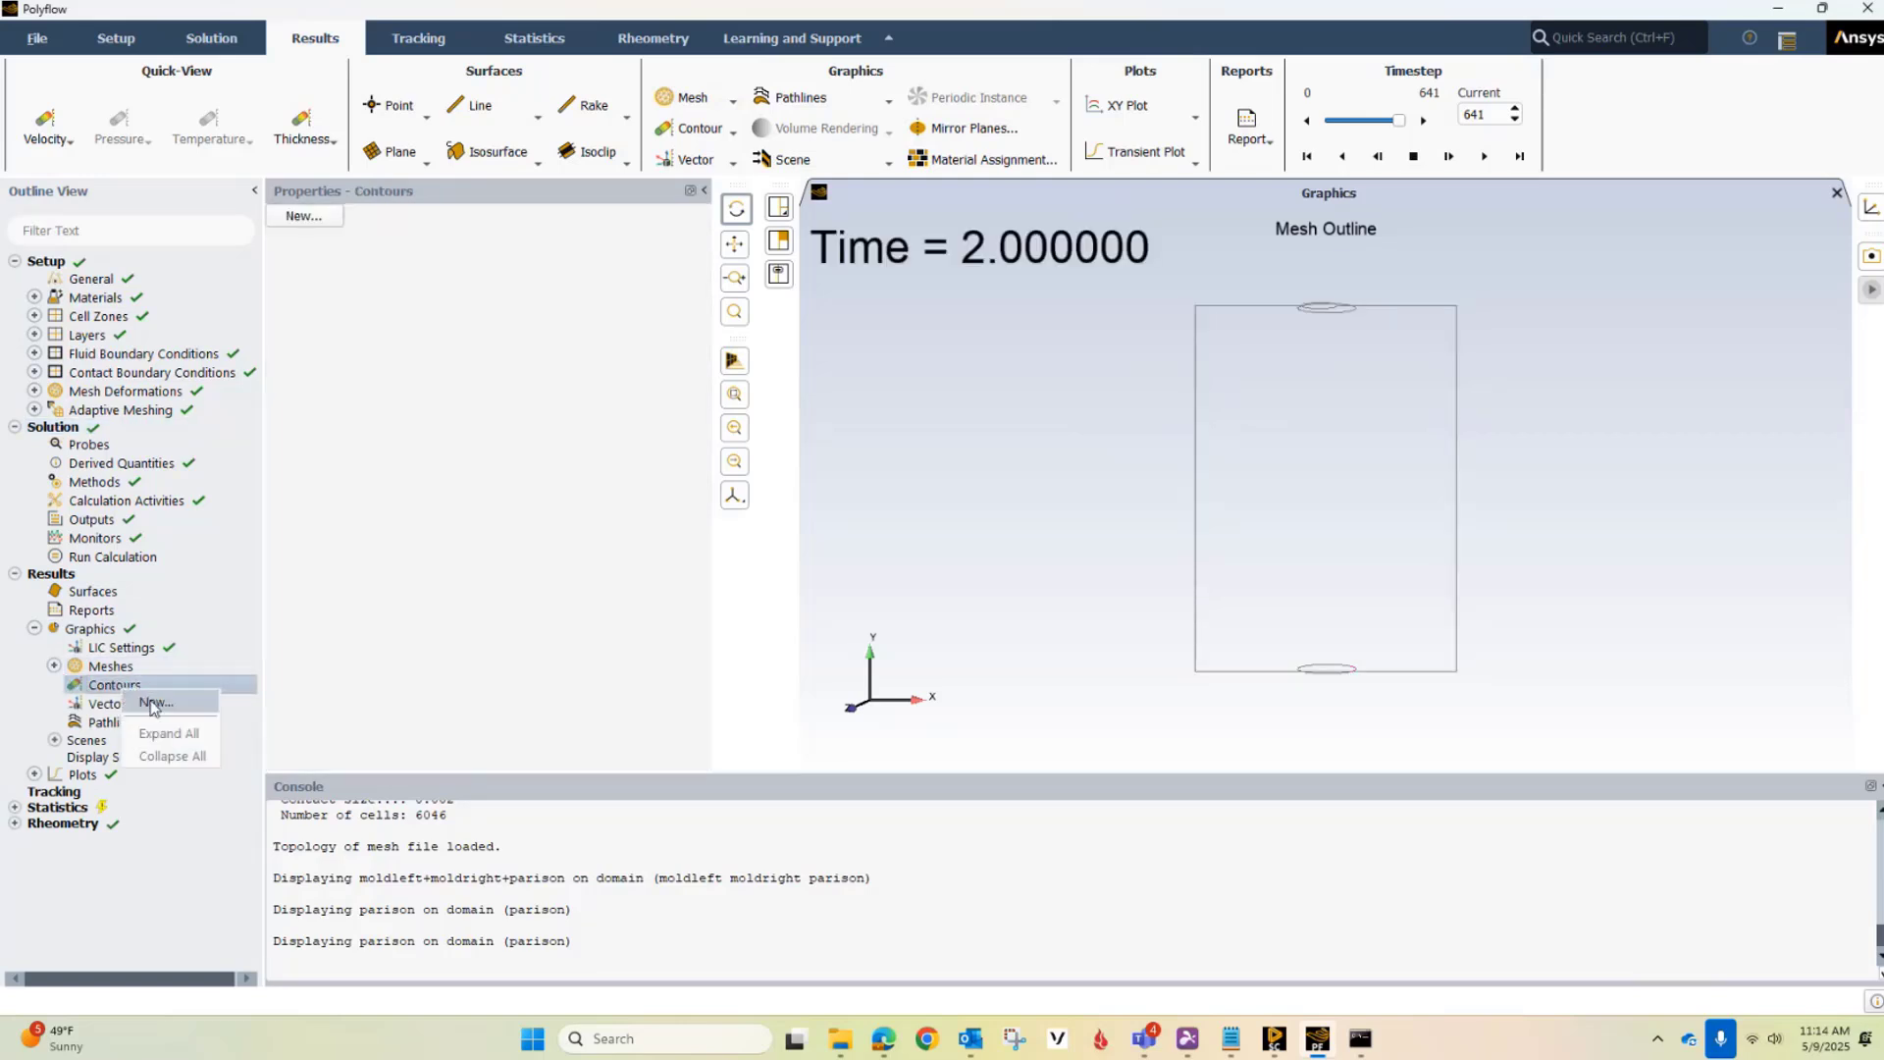
click(153, 703)
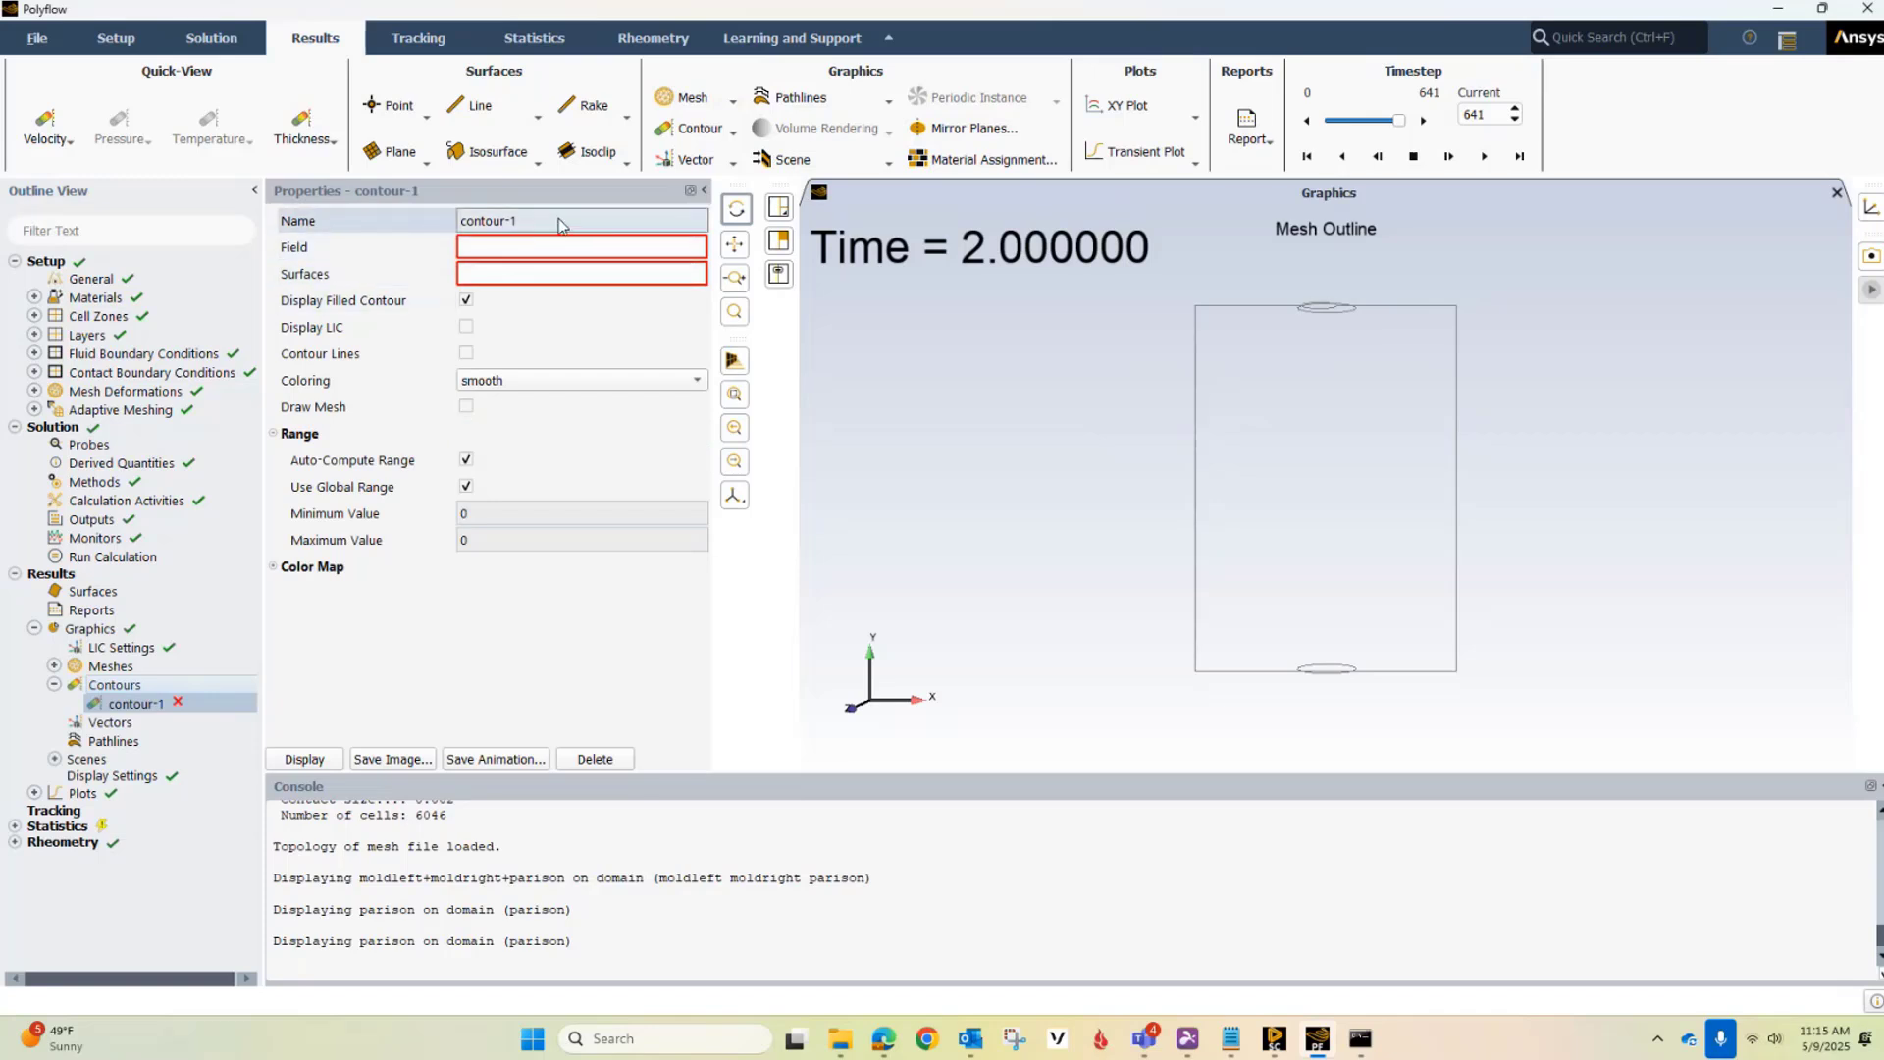
Set the contour's field to THICKNESS and its surface to parison
click(536, 250)
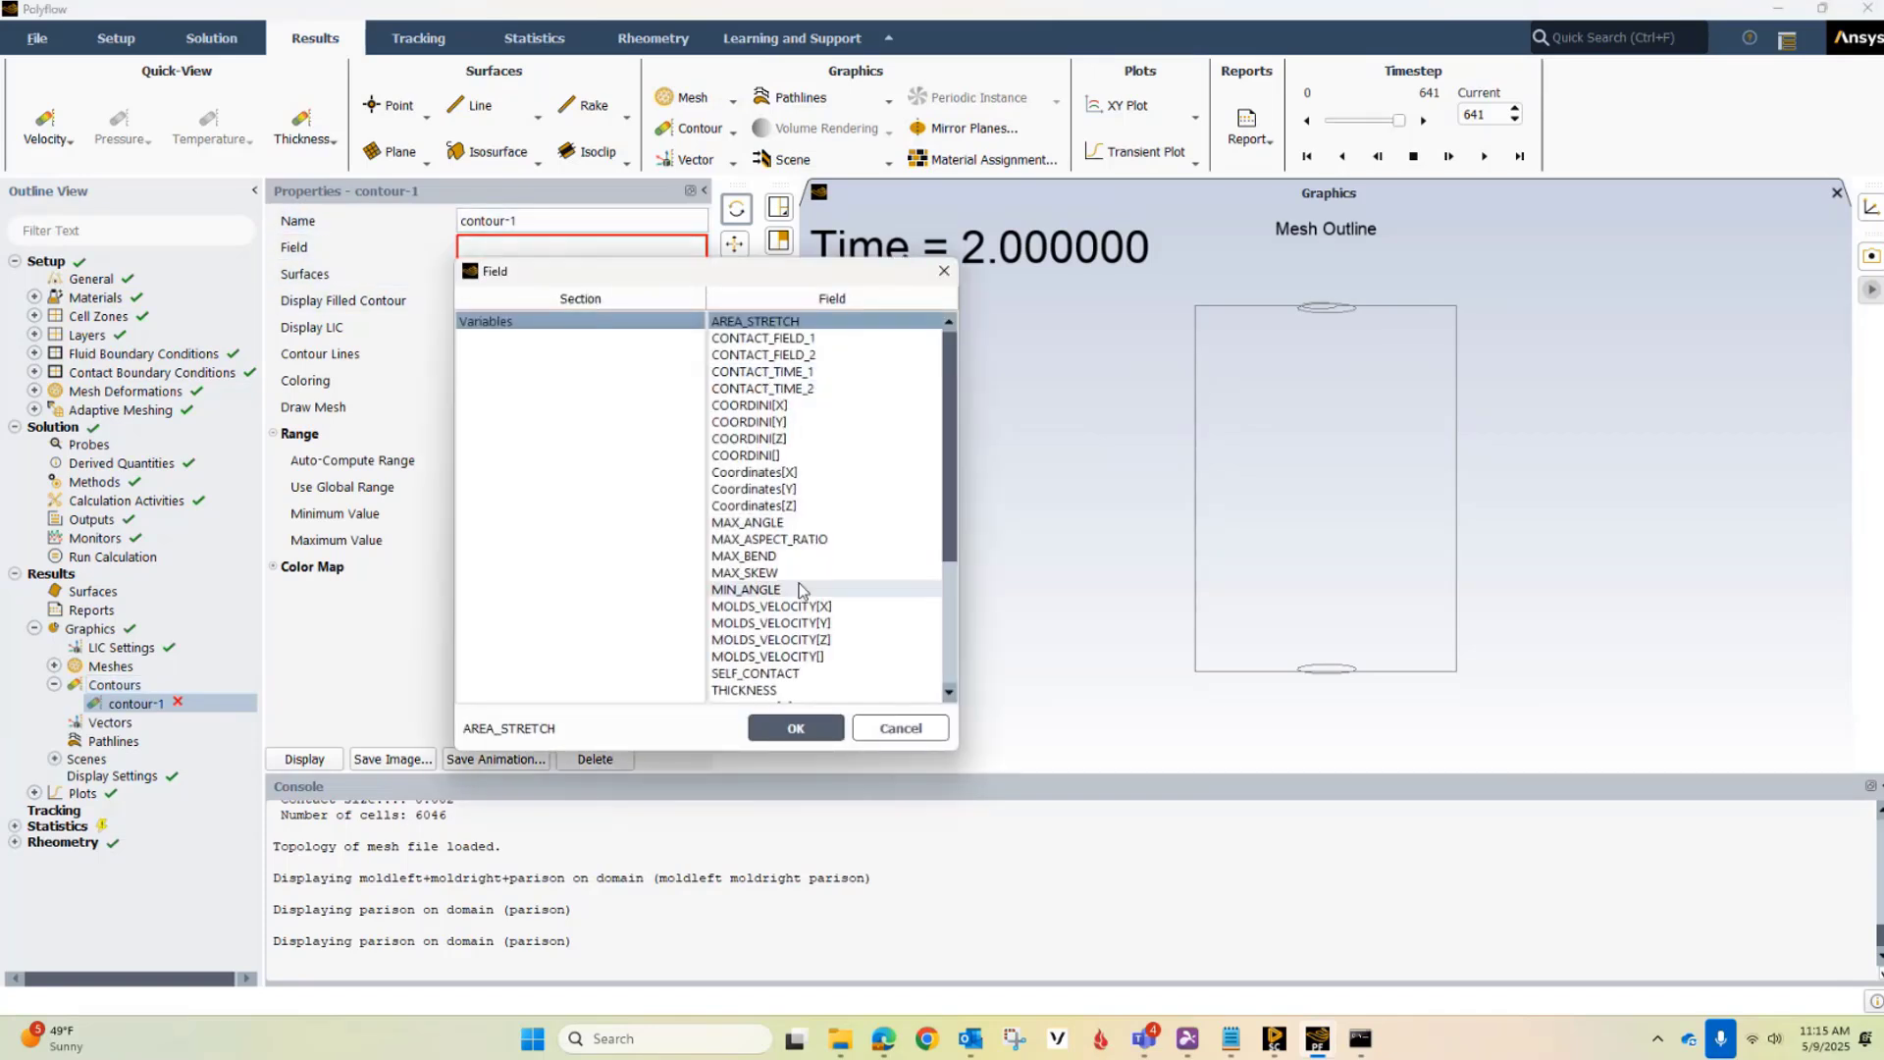
click(797, 727)
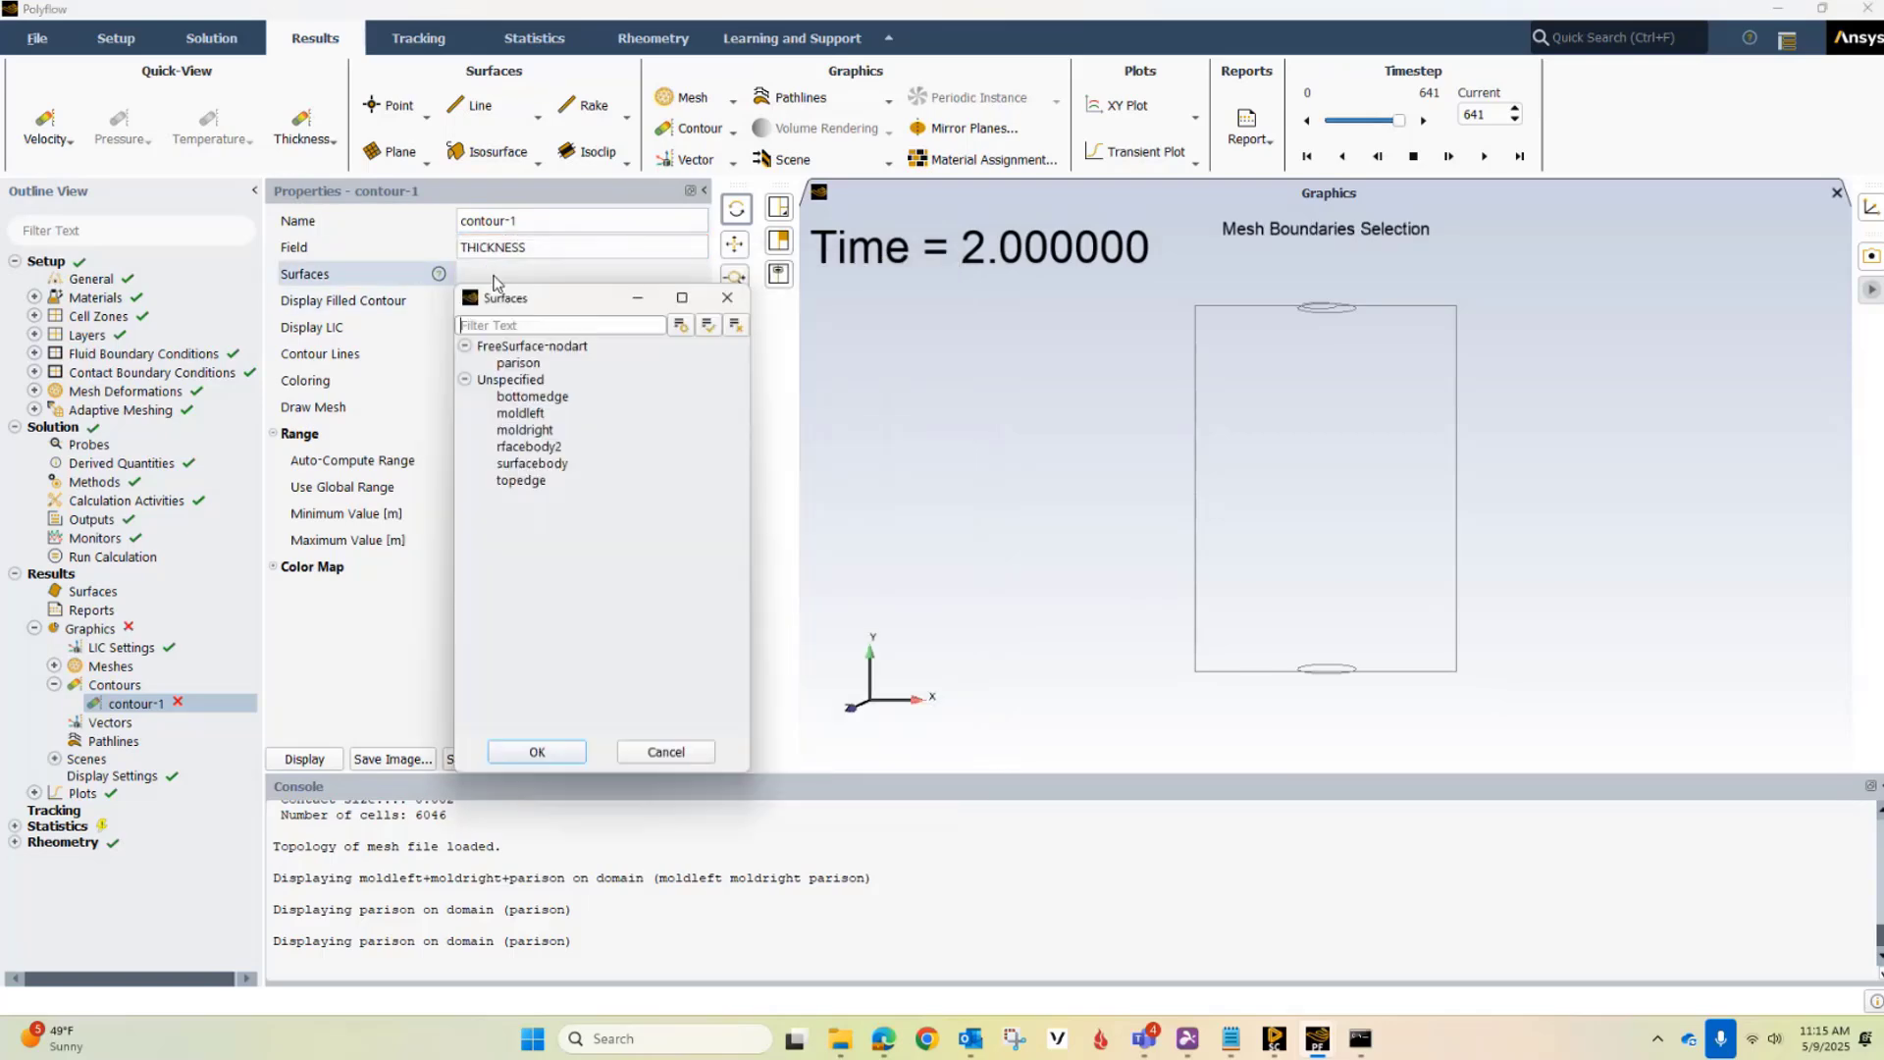
click(520, 363)
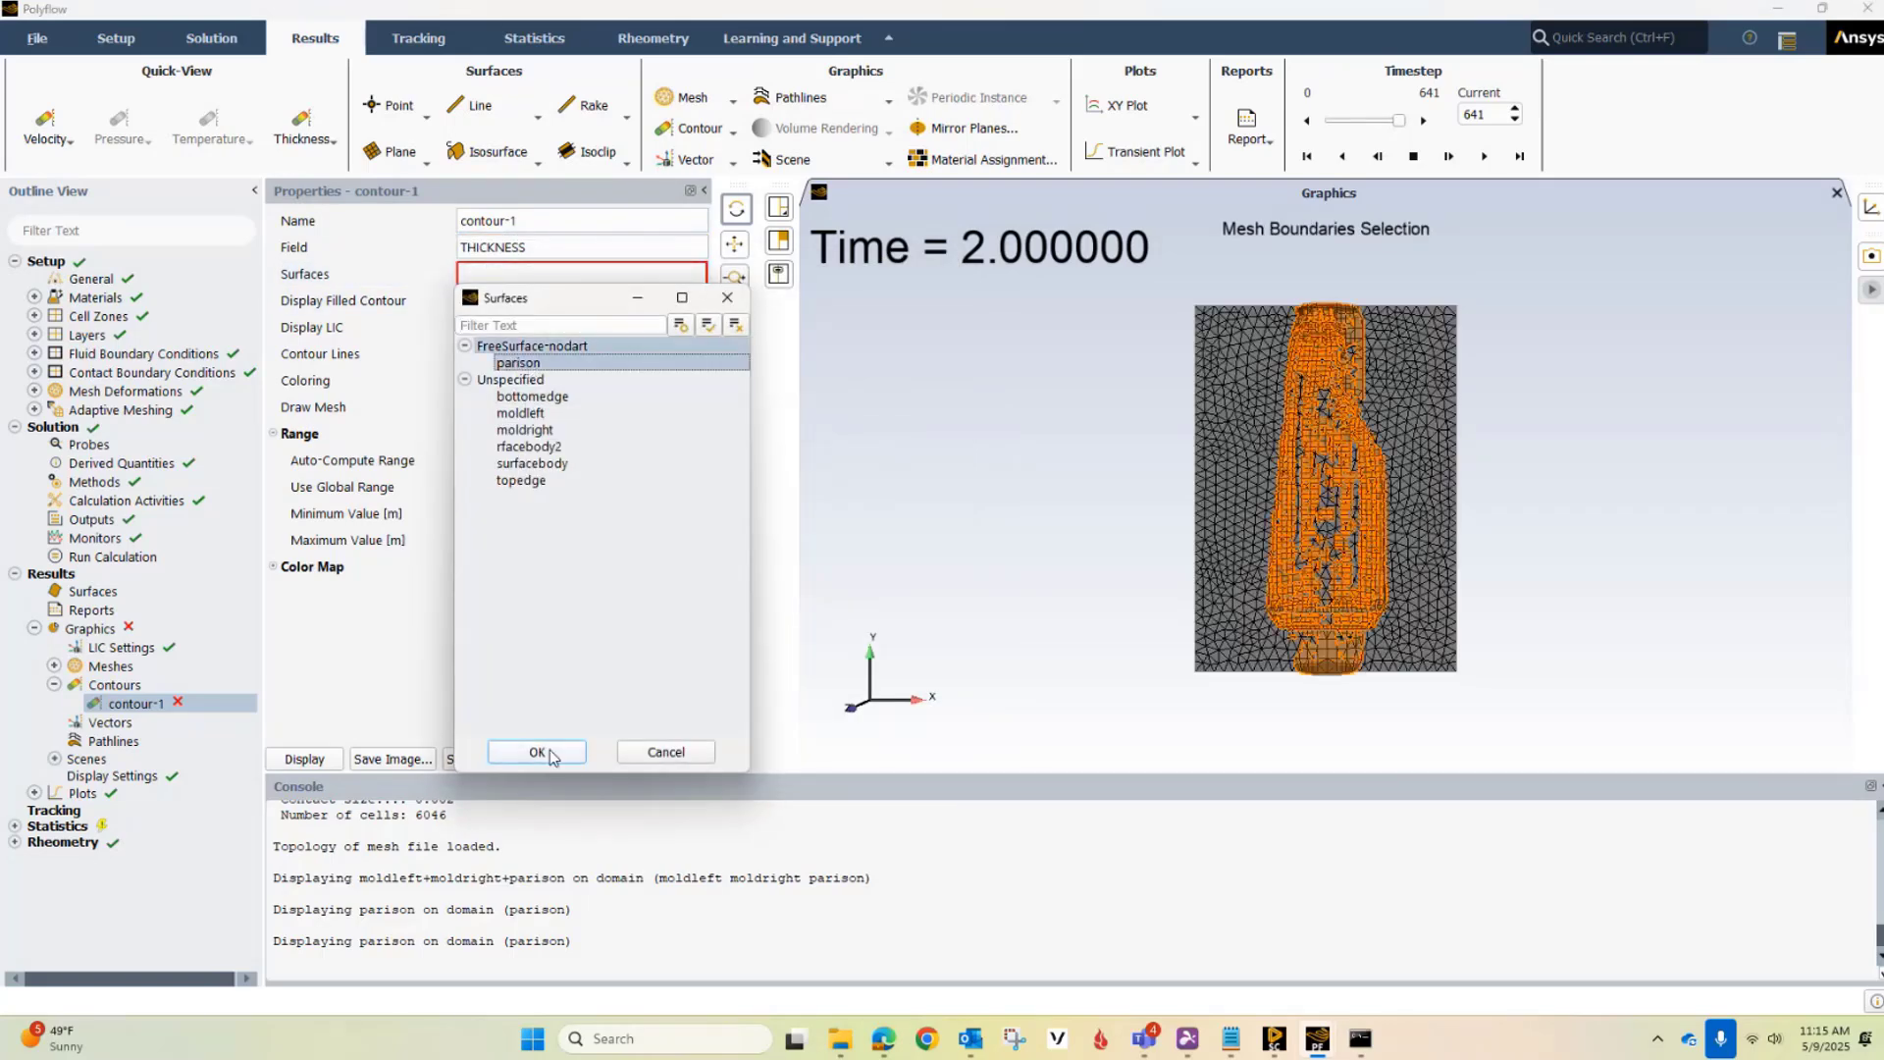
click(538, 753)
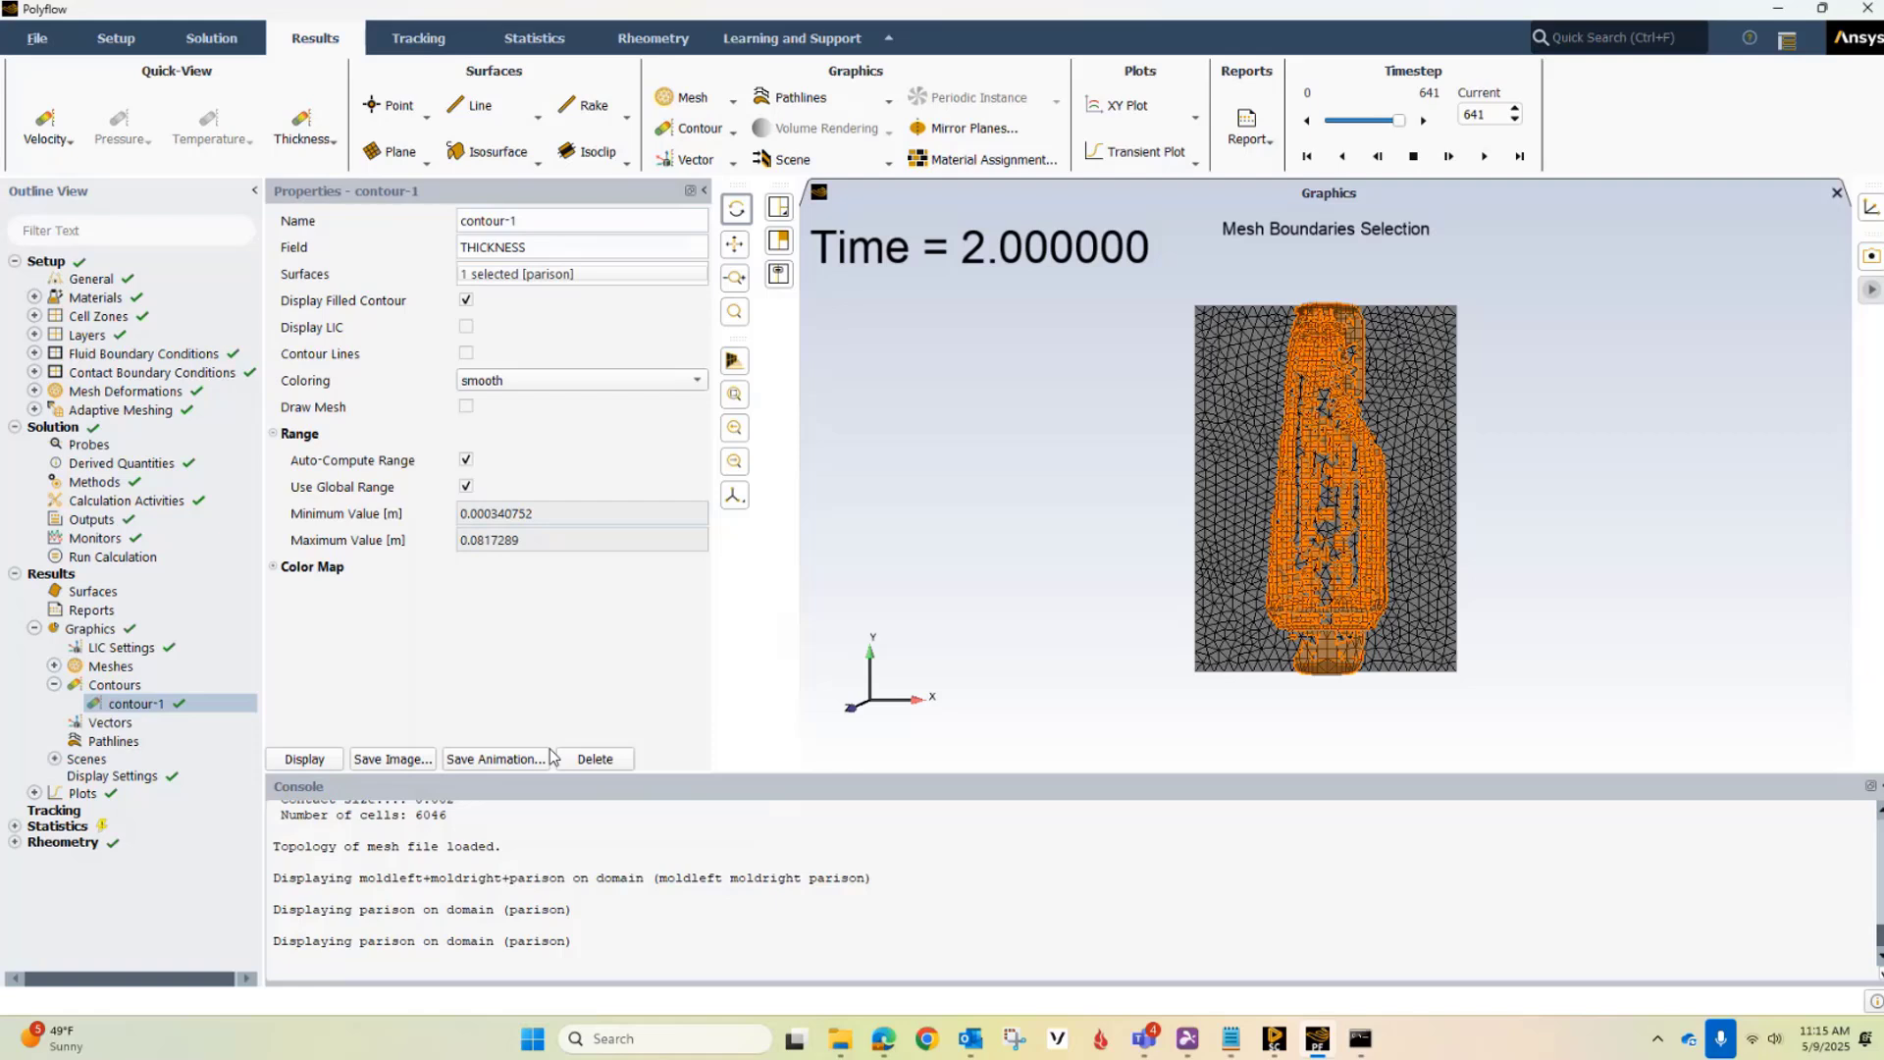
Display the thickness contour on the blown bottle and rewind the results to timestep 0
click(321, 762)
drag(1178, 469, 1125, 487)
scroll(1223, 419, up, 3)
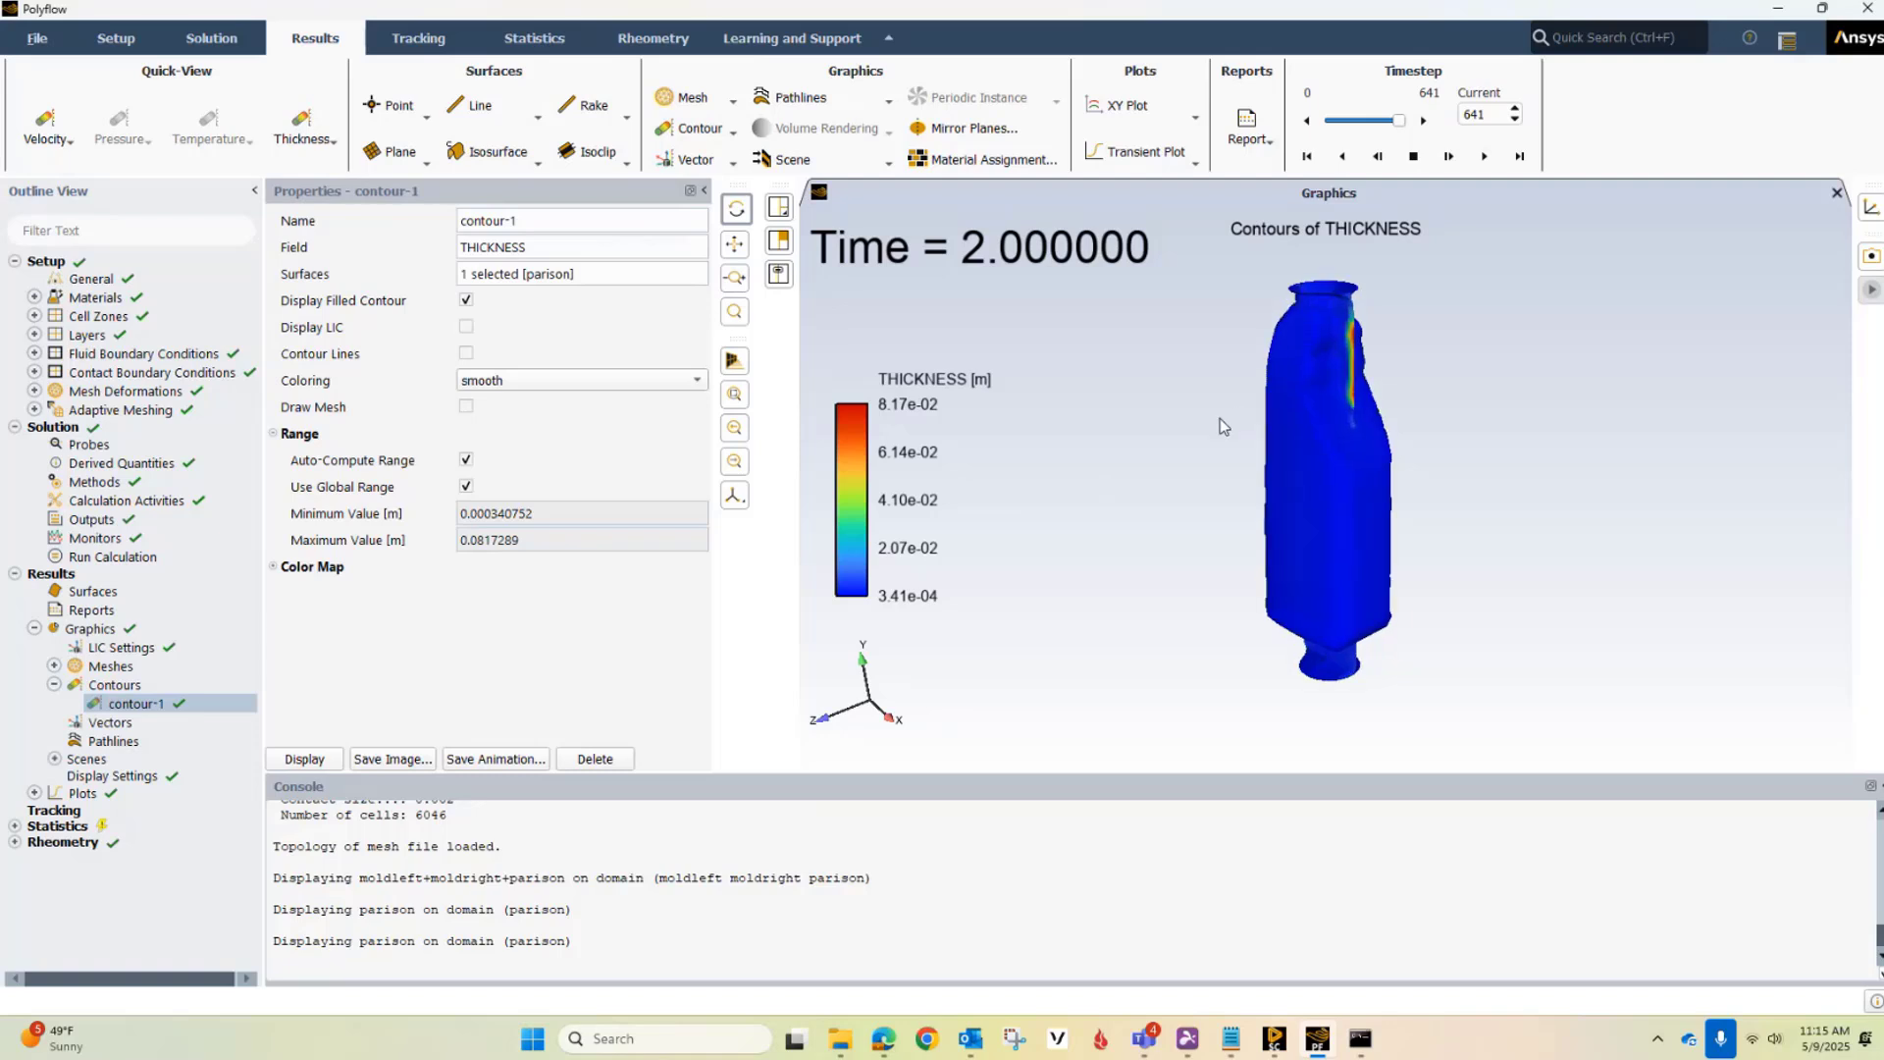
scroll(1163, 416, down, 2)
scroll(1172, 392, up, 3)
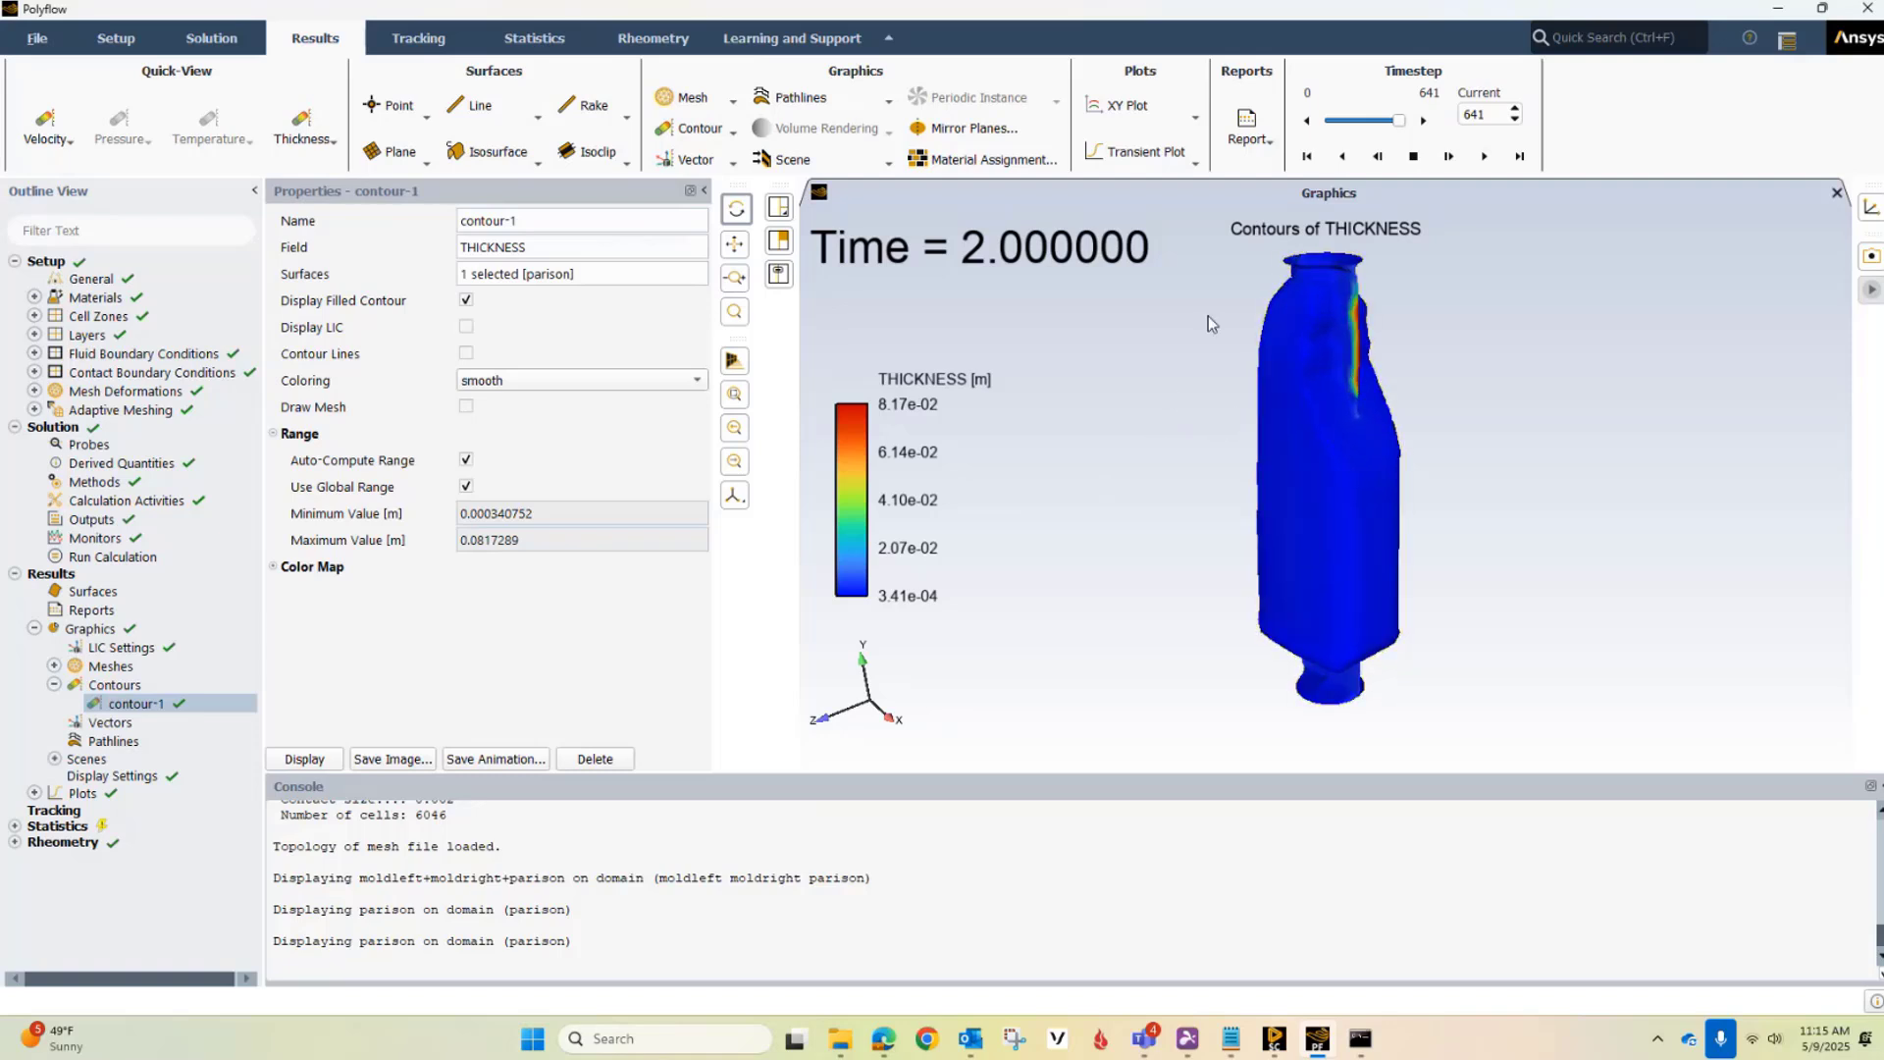
drag(1403, 125, 1312, 122)
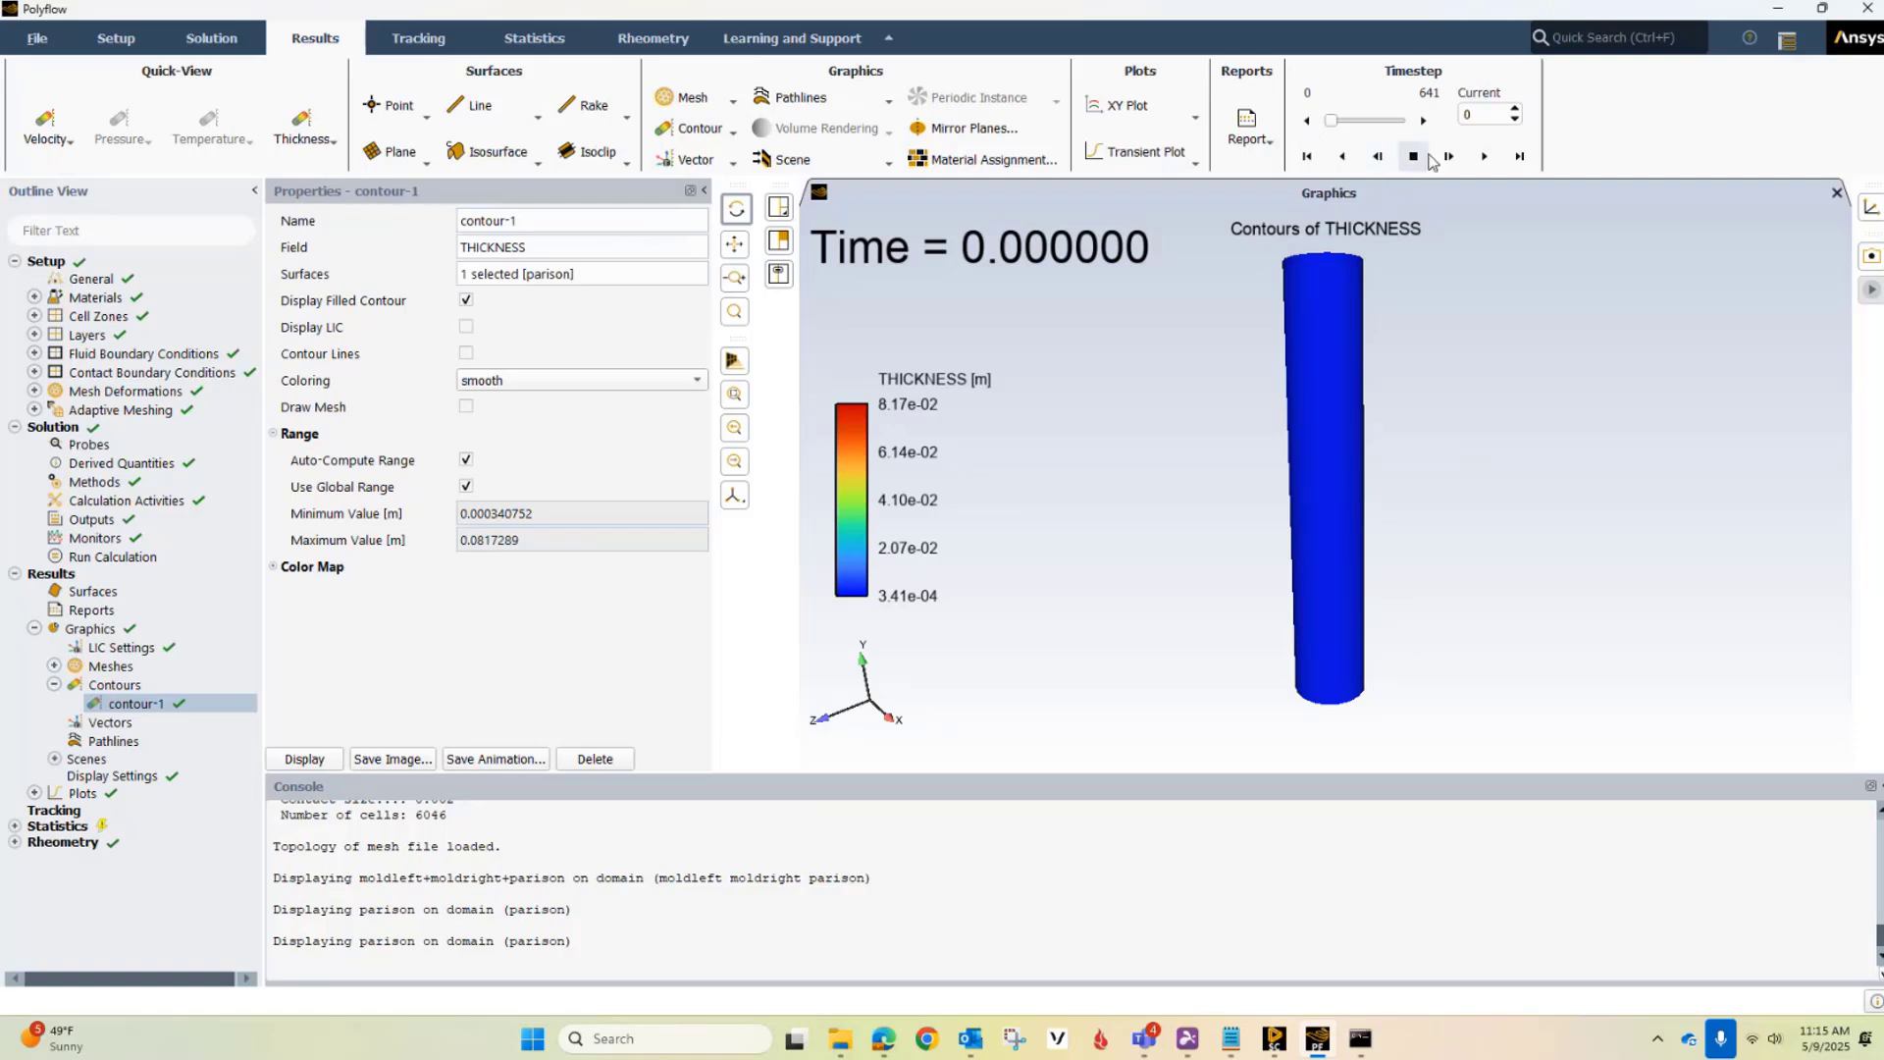